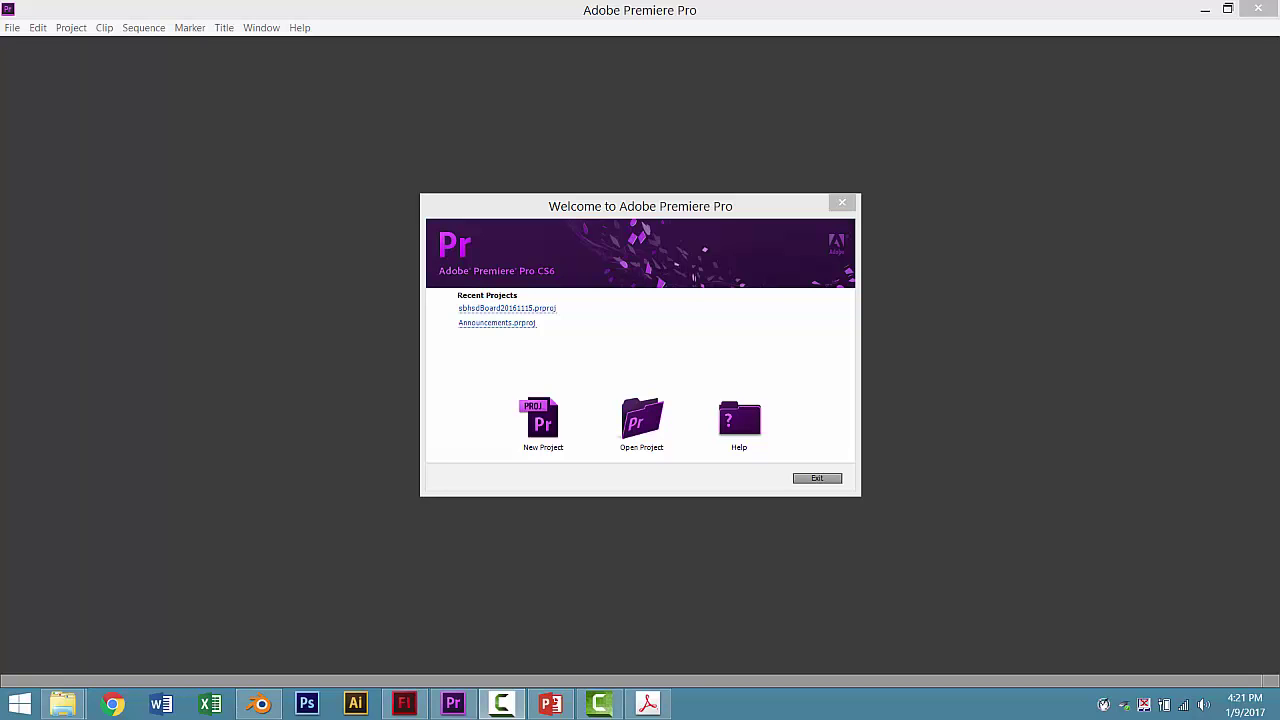
Step: Start a new project and set its location to Documents\curriculum\SequencesShortFilm
left_click(540, 438)
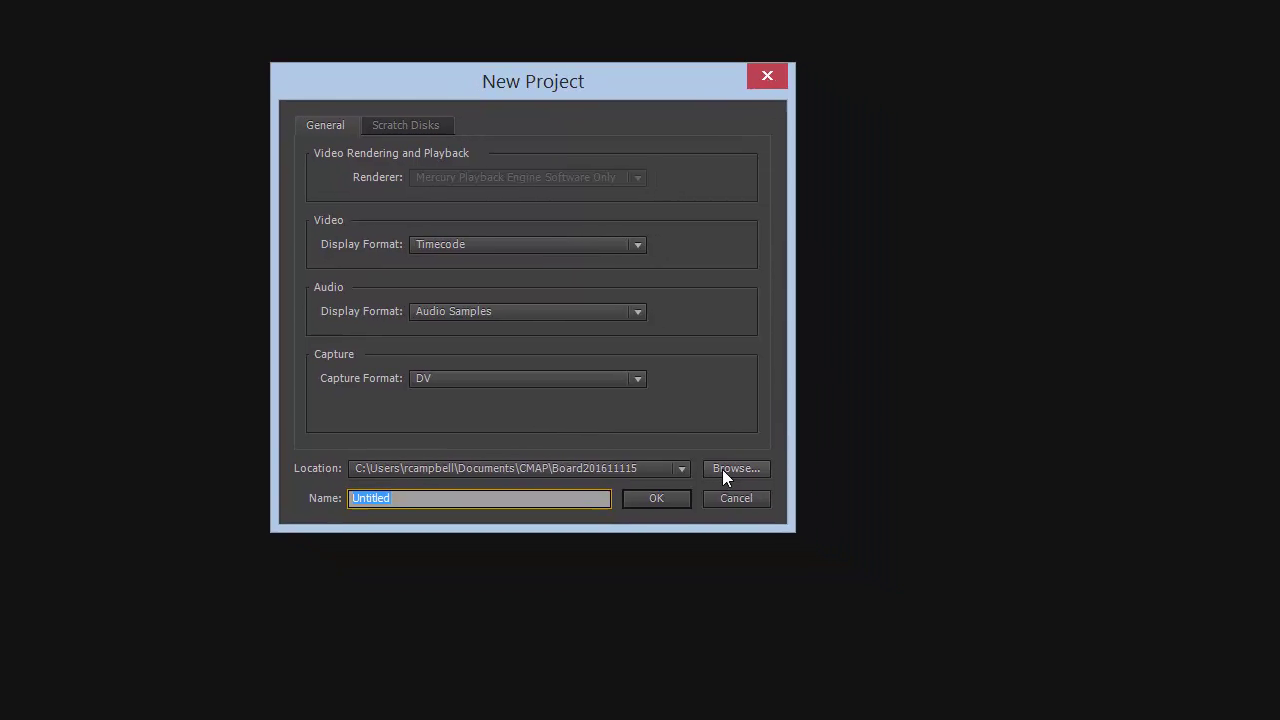
left_click(830, 531)
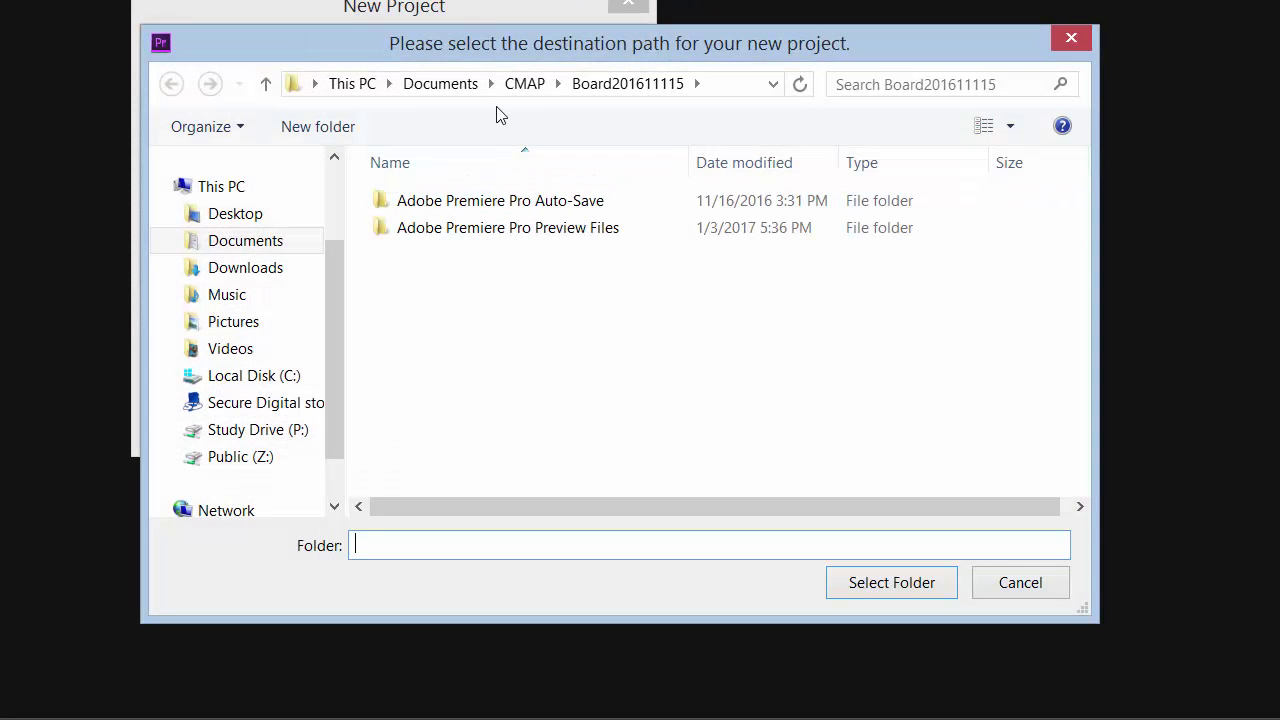
left_click(440, 83)
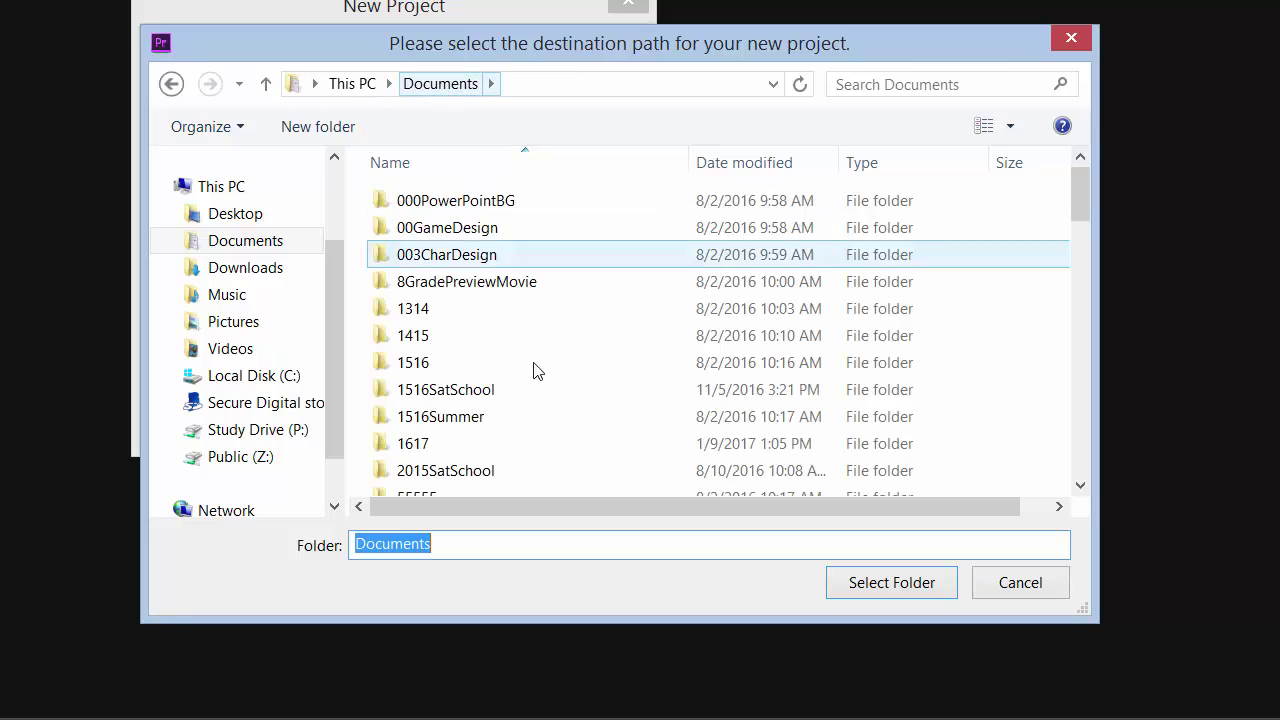
left_click_drag(1074, 209, 1070, 346)
double_click(371, 380)
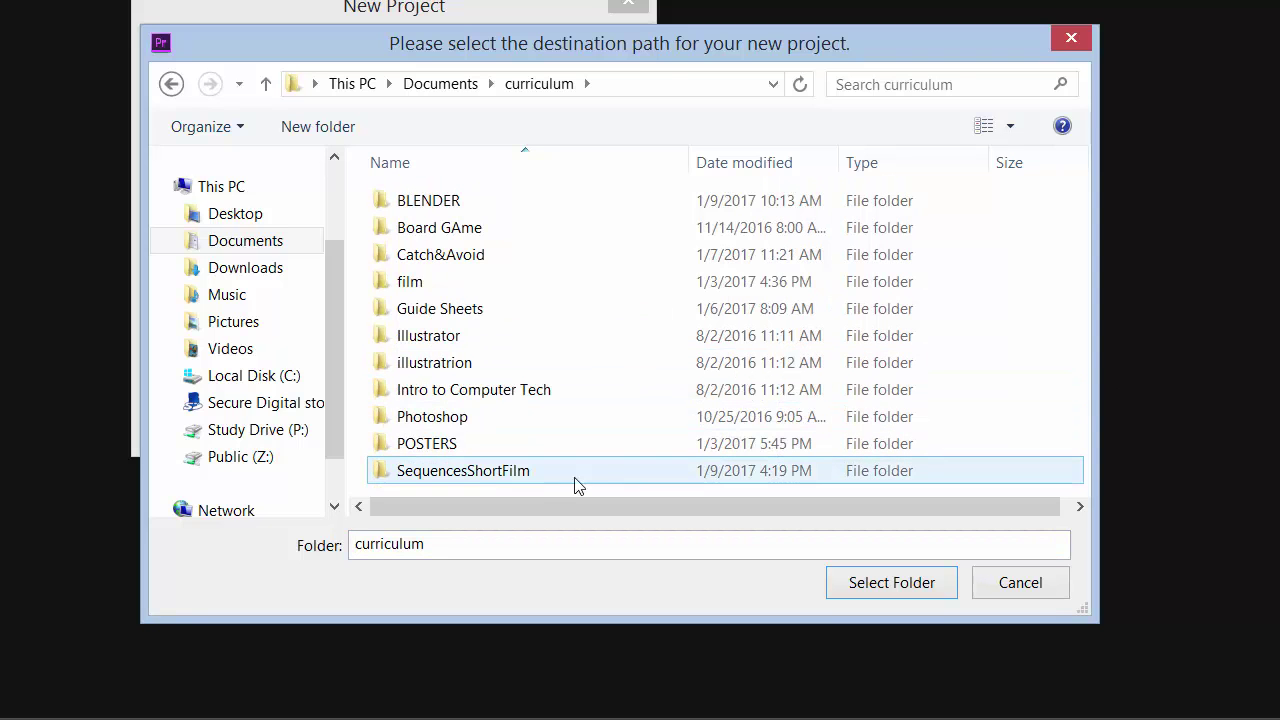
left_click(519, 478)
double_click(519, 478)
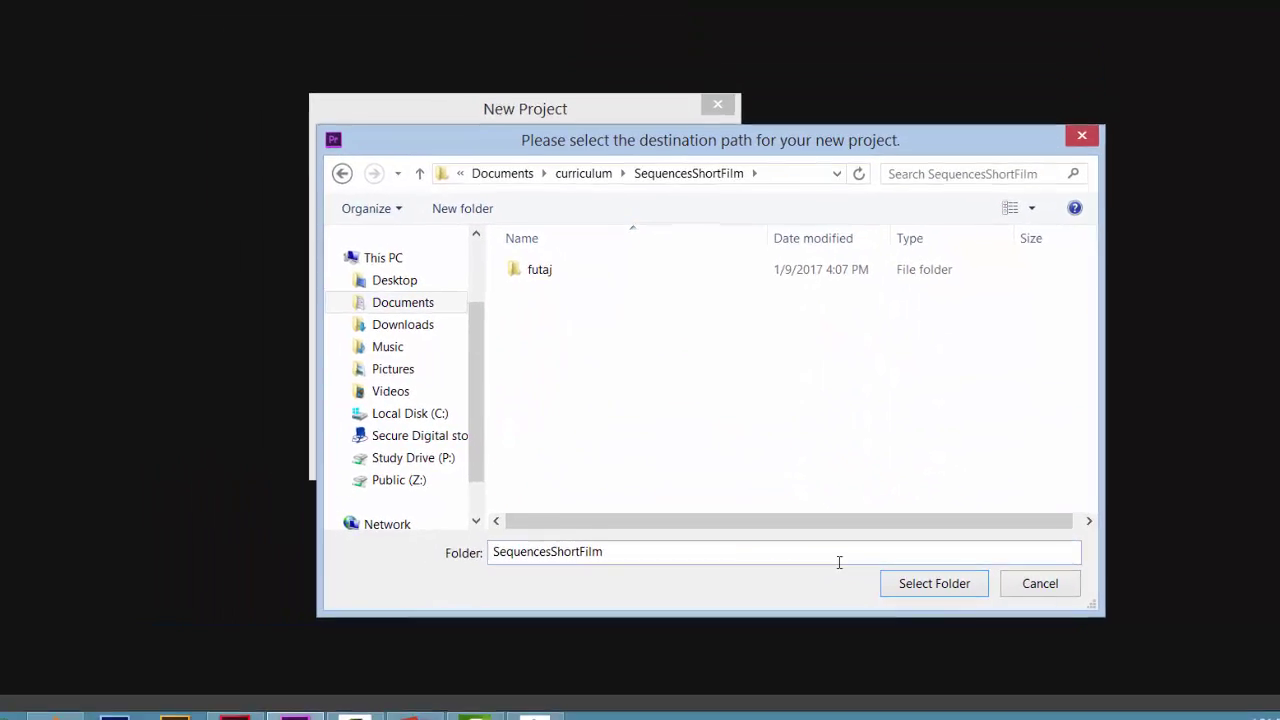
left_click(975, 584)
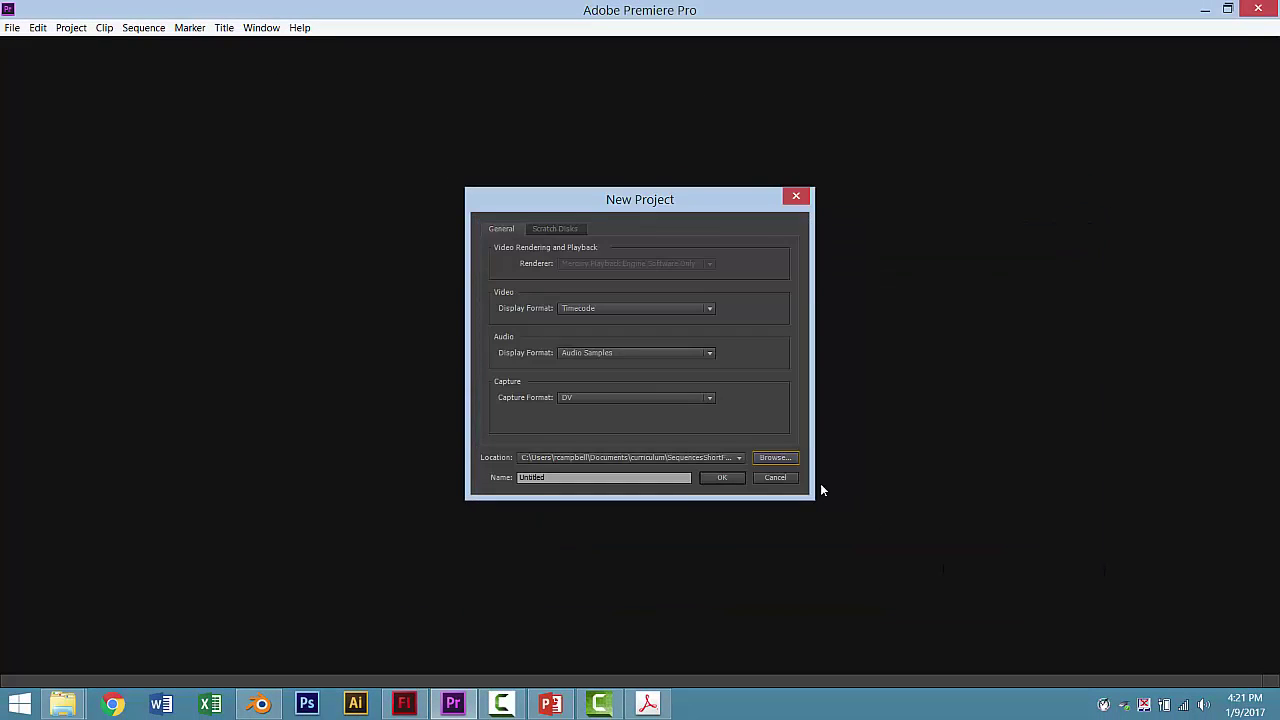
Step: Name the new project 'Sequences' and create it
left_click(595, 478)
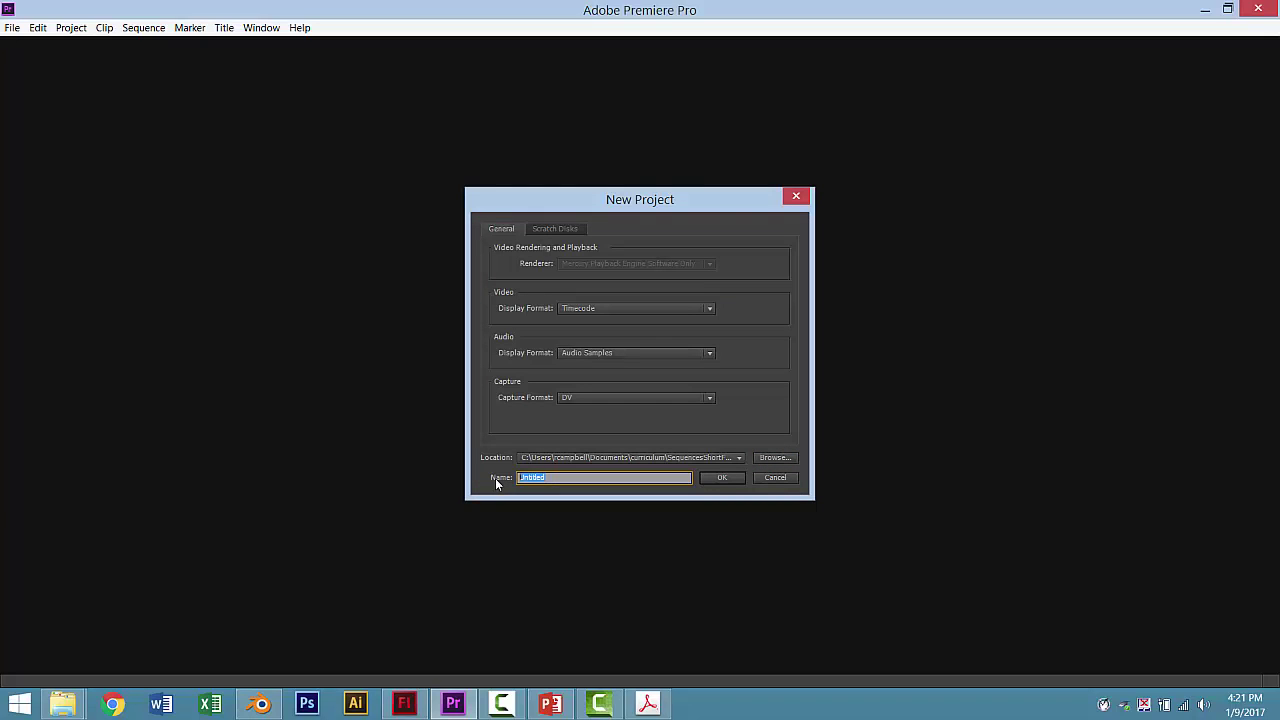
type("D")
type("equen")
key("BackSpace")
key("BackSpace")
key("BackSpace")
type("nces")
key("Return")
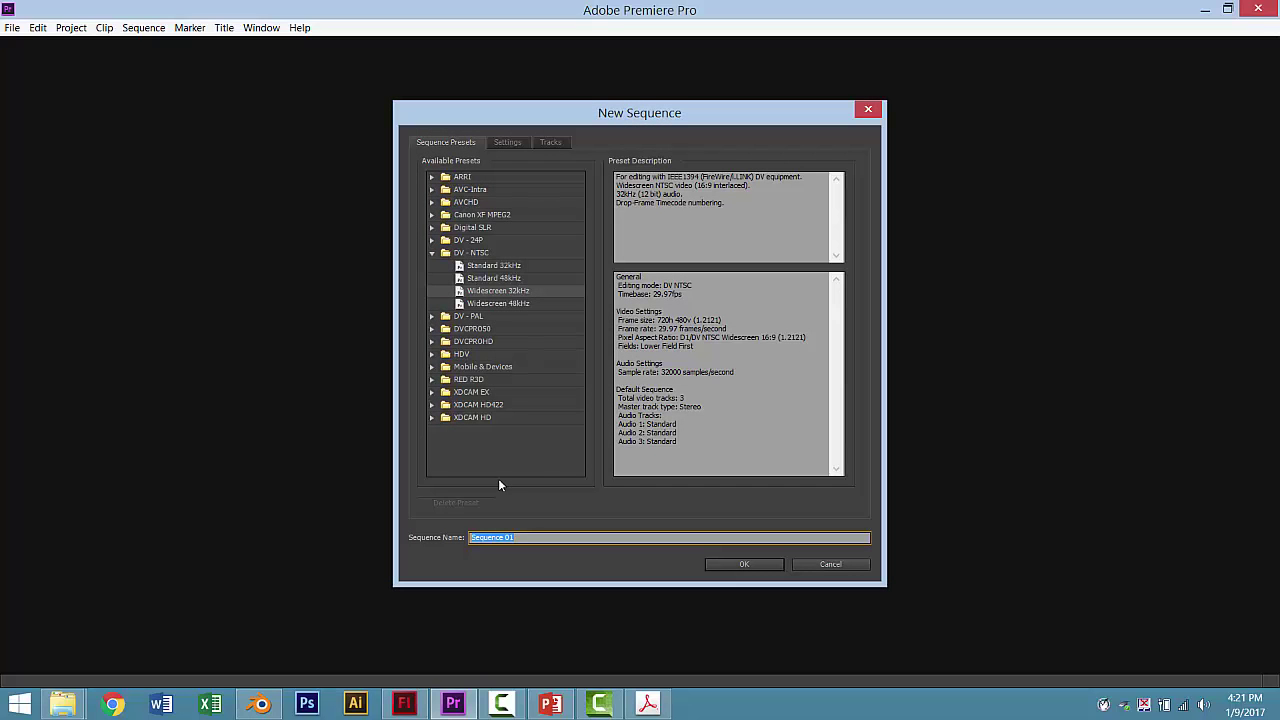
Step: Choose the DV-NTSC Widescreen 32kHz preset and name the sequence '01 Titles'
left_click(469, 297)
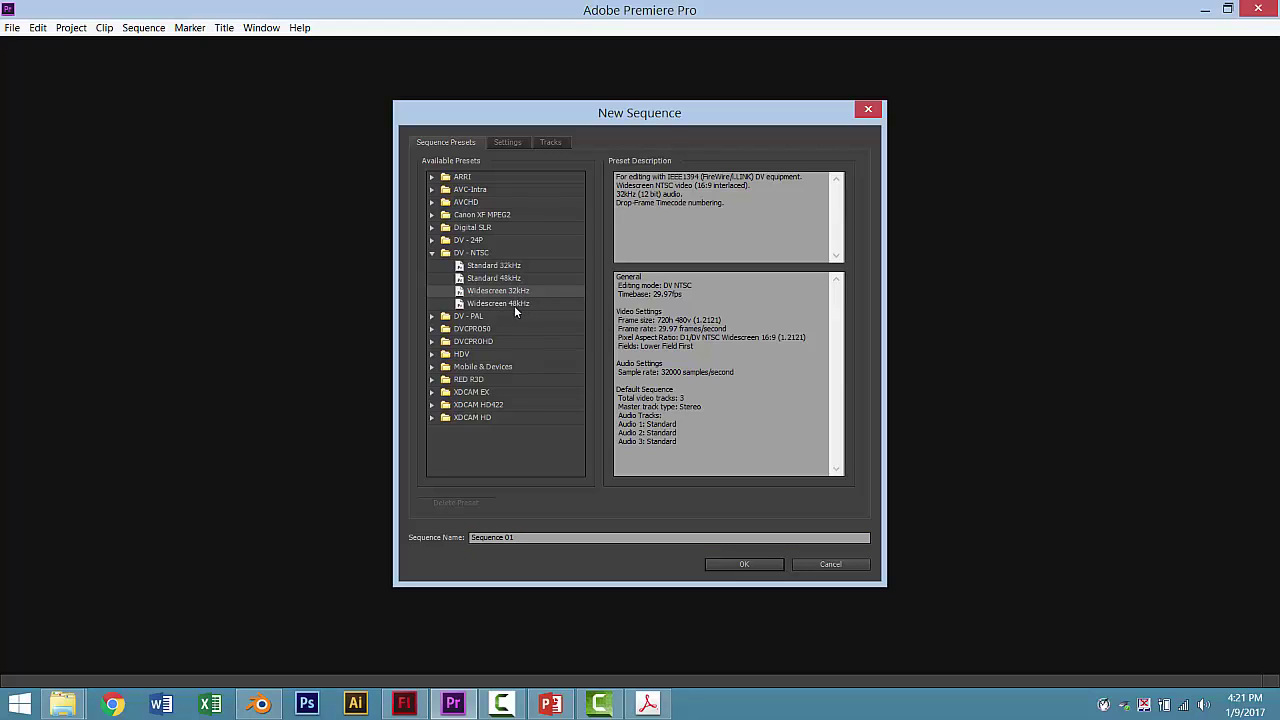
left_click(512, 304)
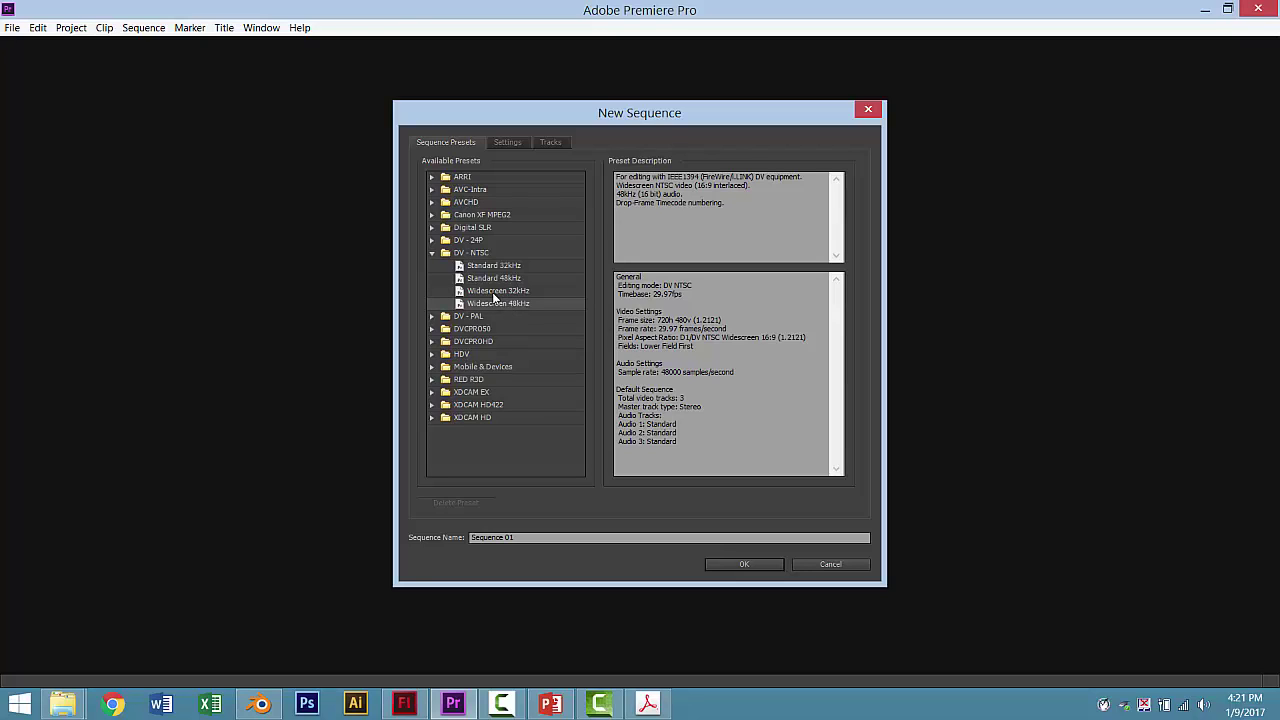
left_click(498, 292)
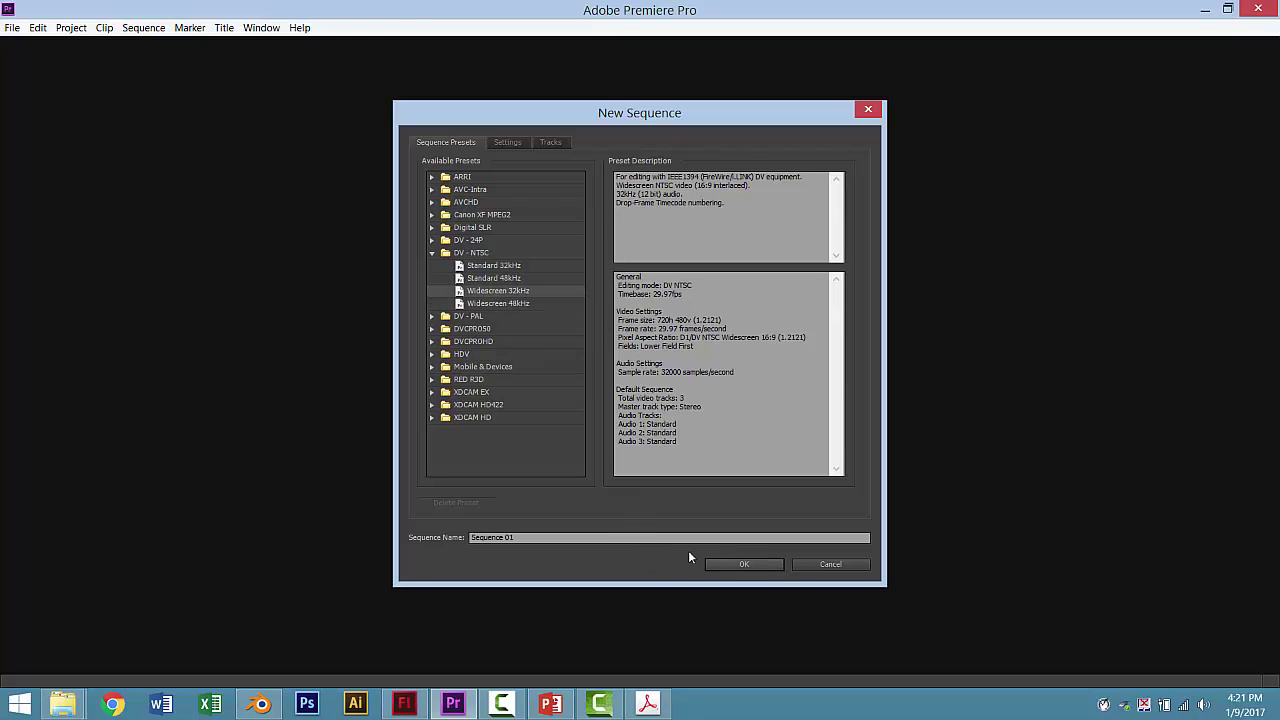
left_click_drag(546, 537, 451, 538)
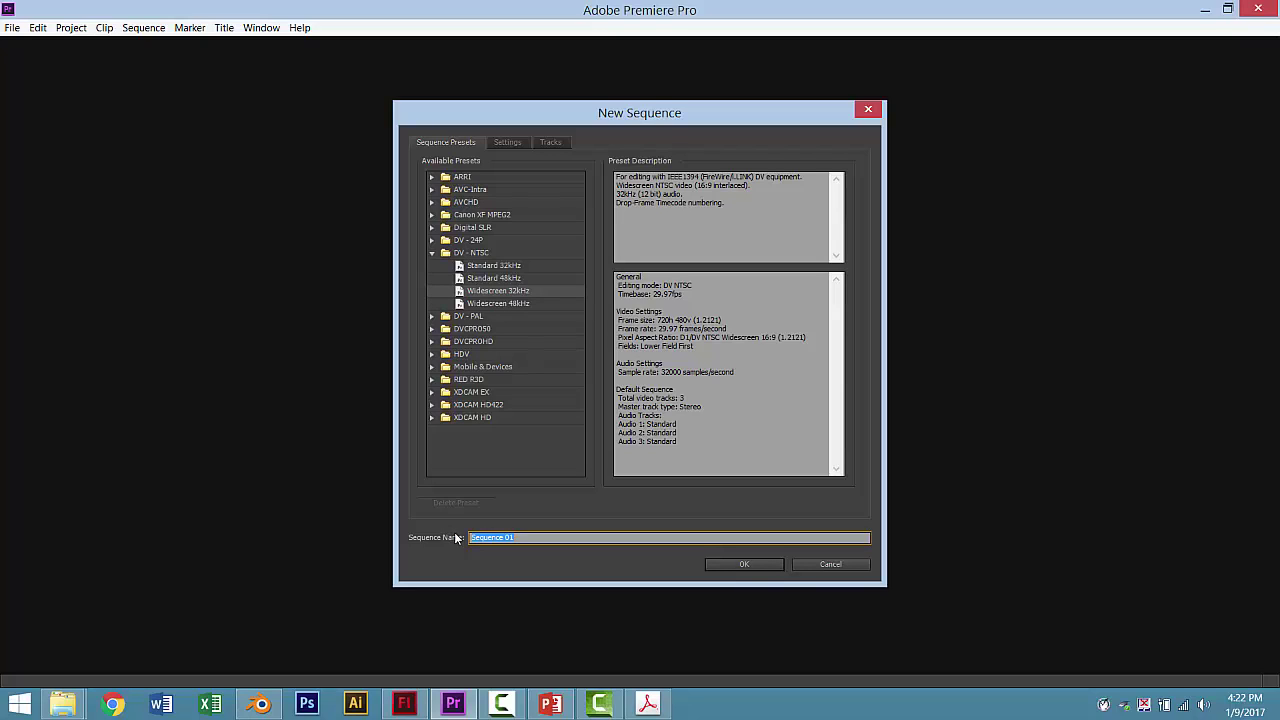
type("01 Titles")
Step: Create the 01 Titles sequence, then add a new sequence named '02A Scene1'
left_click(746, 565)
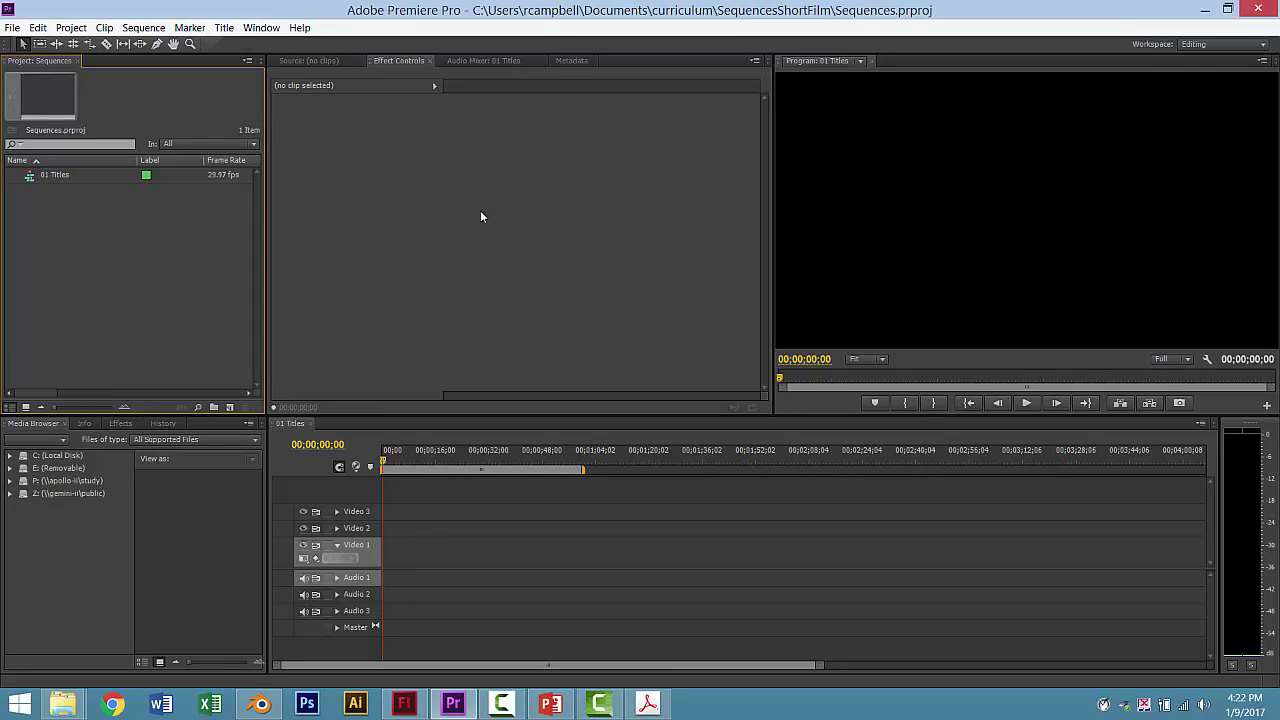
left_click(310, 61)
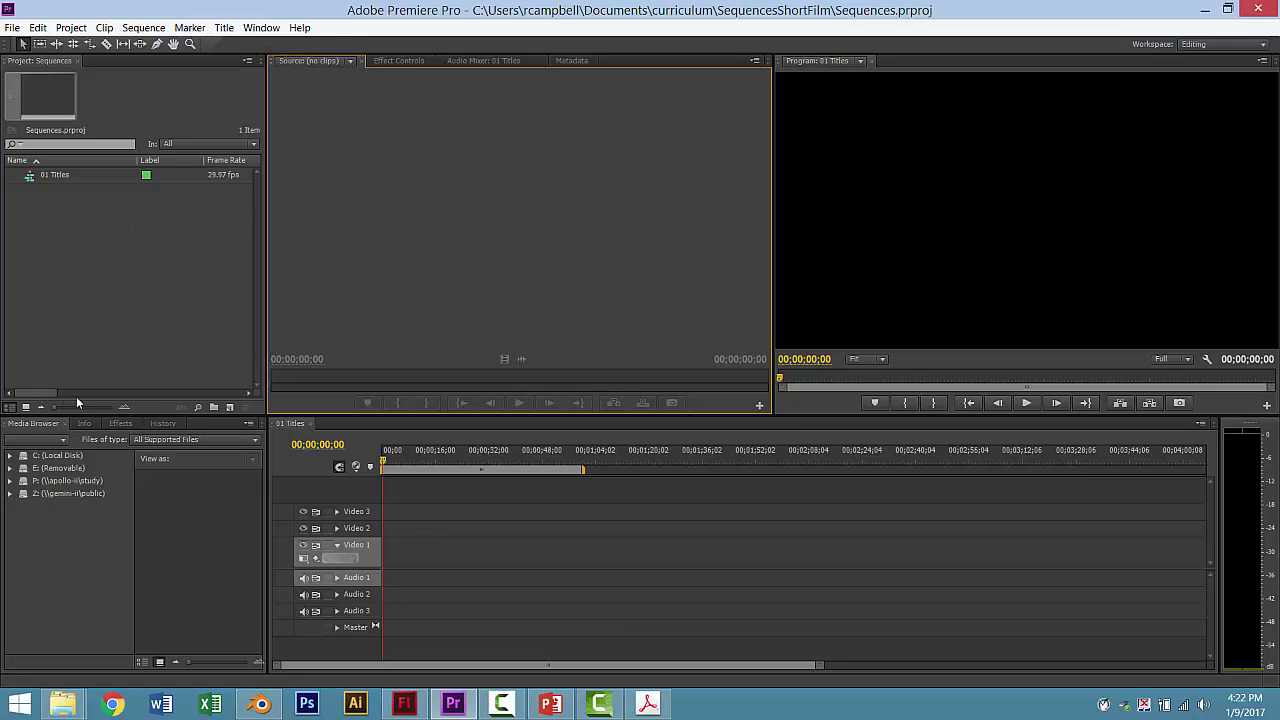
left_click(229, 408)
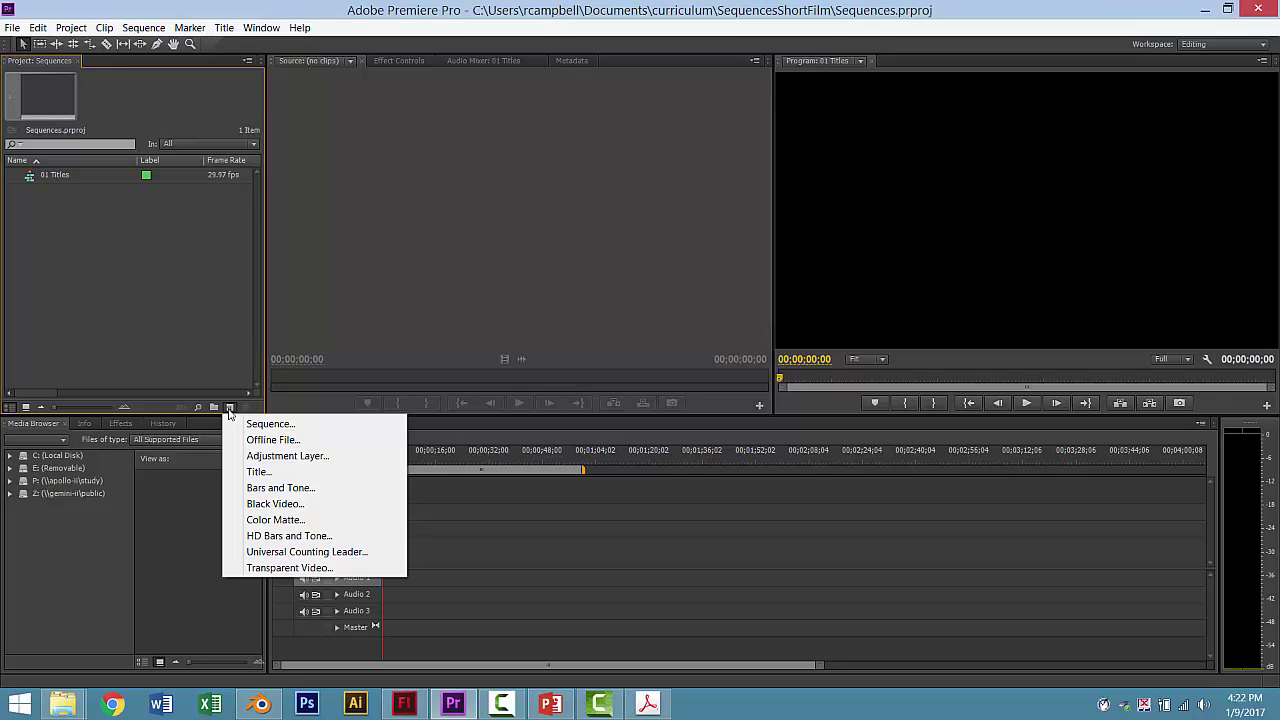
left_click(257, 424)
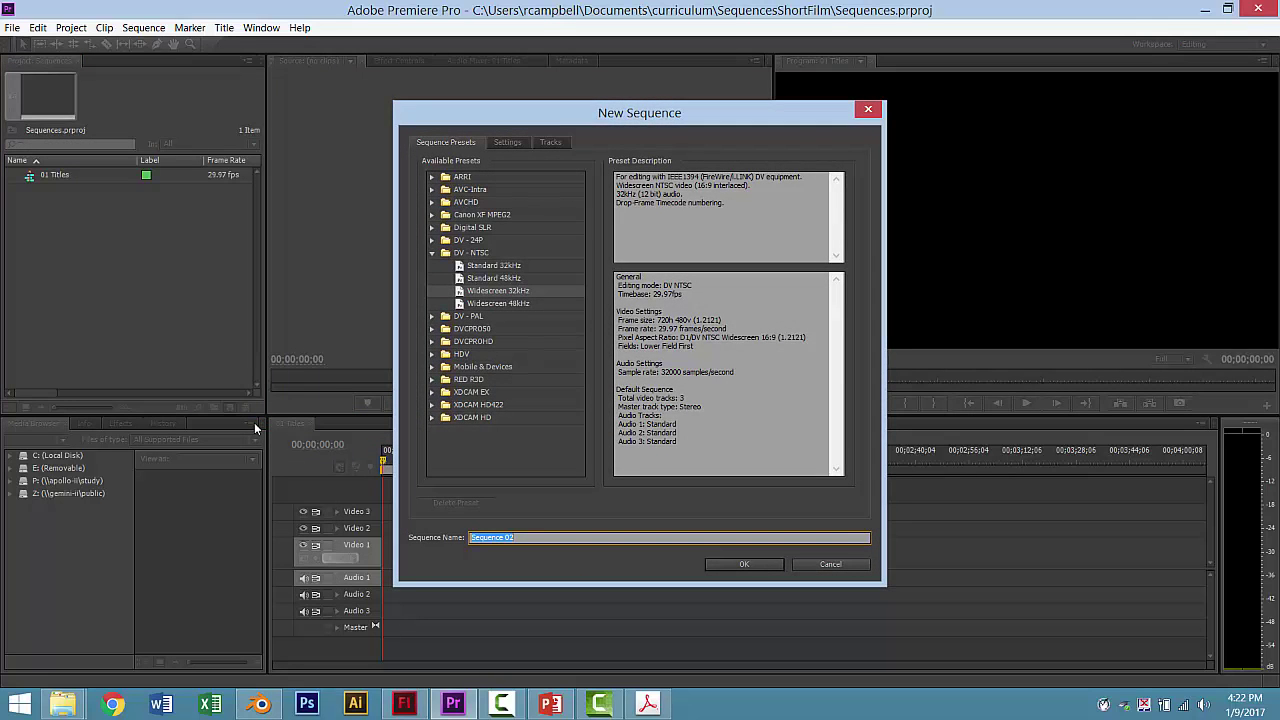
type("02")
type("A Scene1")
left_click(728, 564)
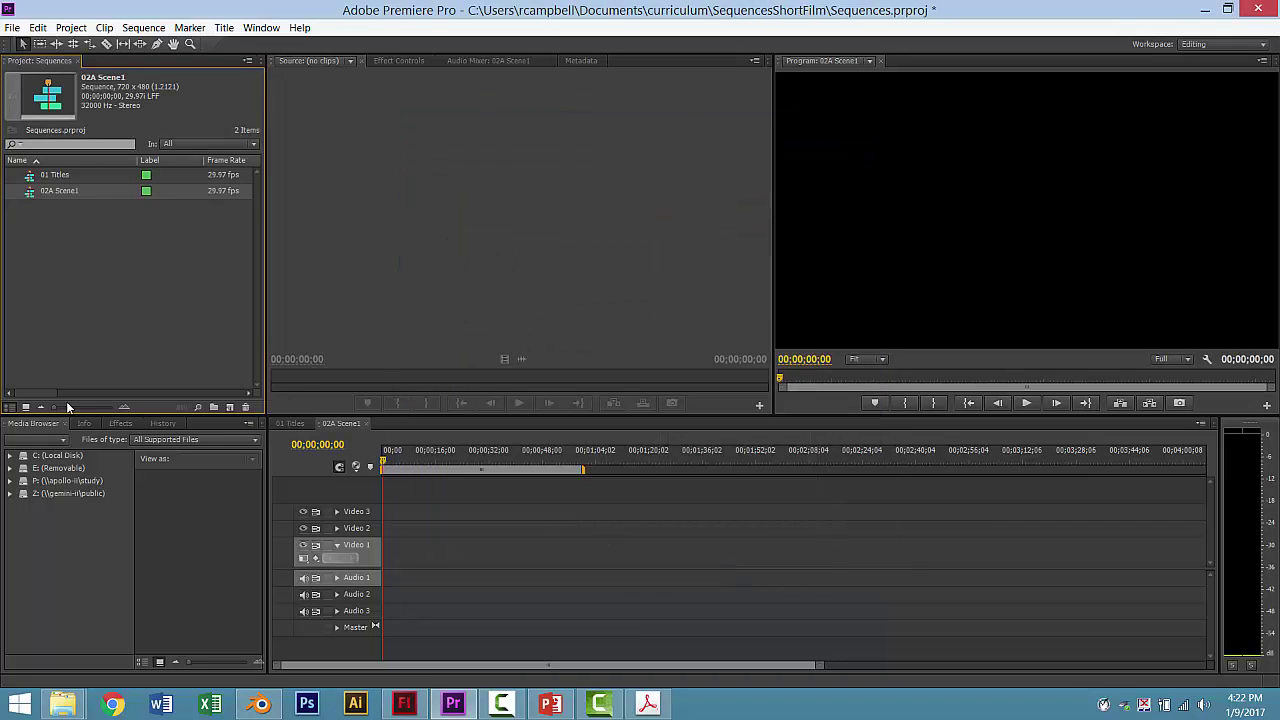
Step: Add another new sequence named '02B Scene2'
left_click(230, 410)
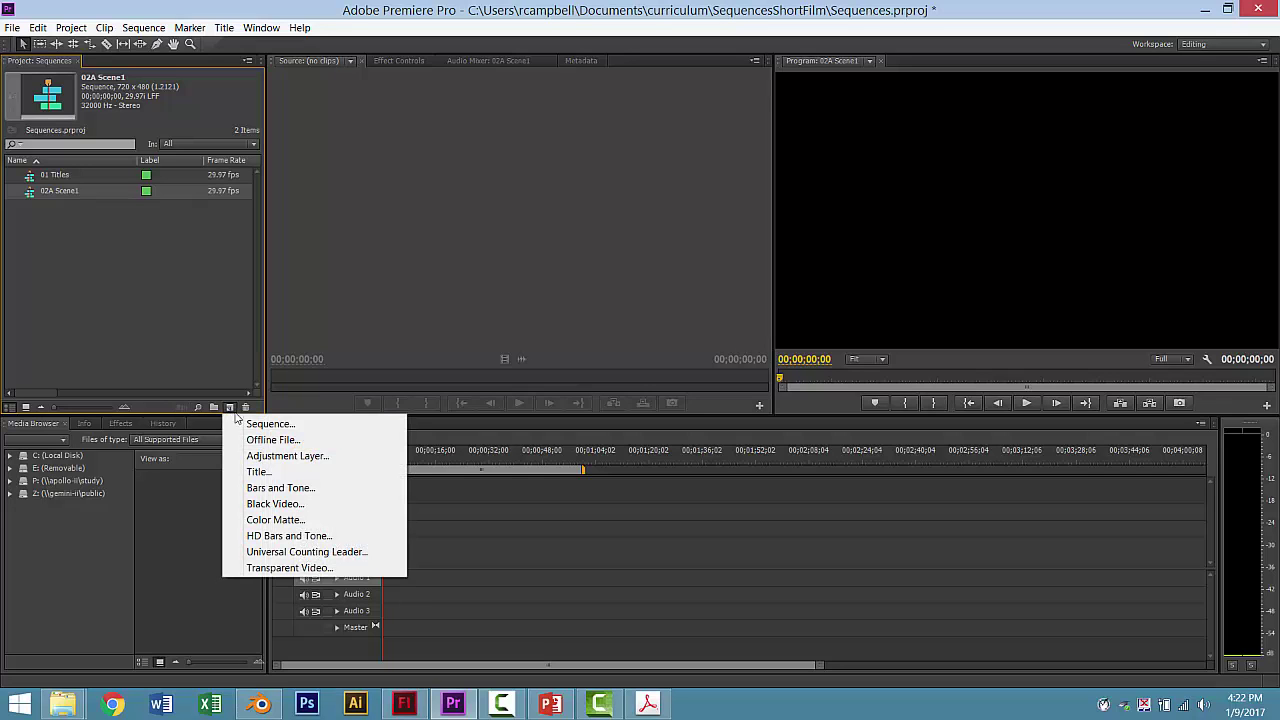
left_click(242, 420)
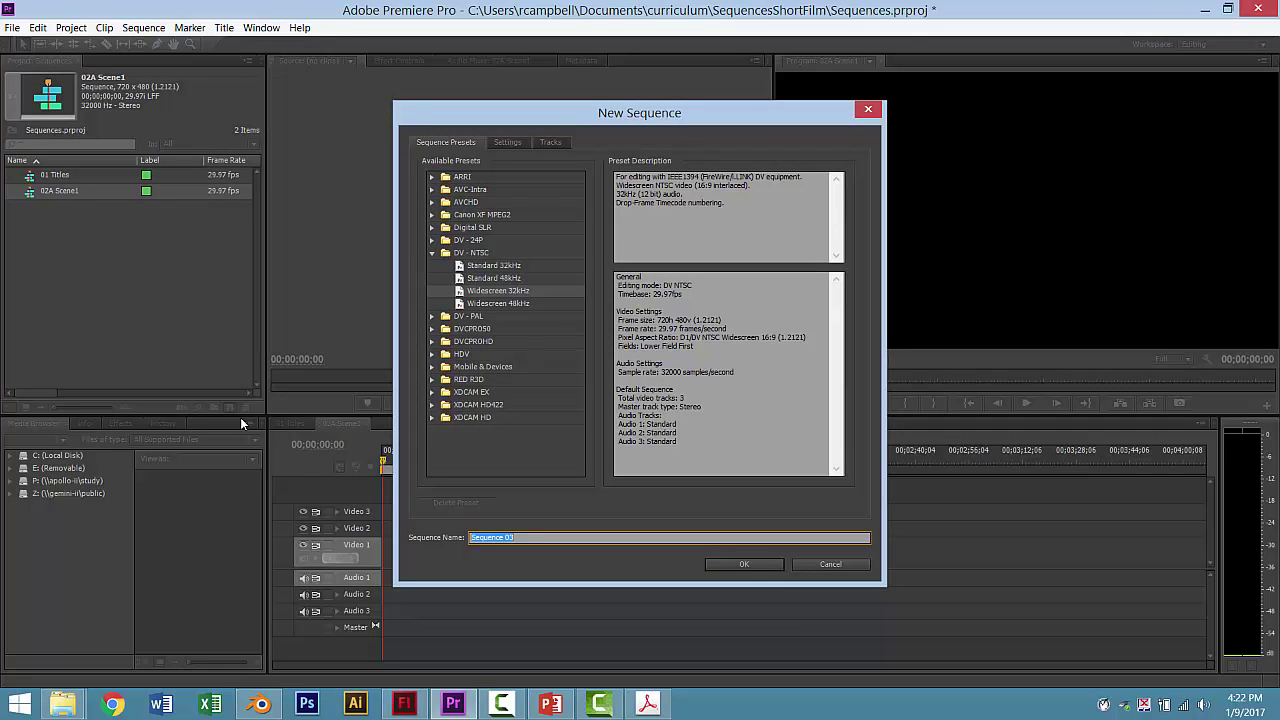
type("02B Scene2")
key("Return")
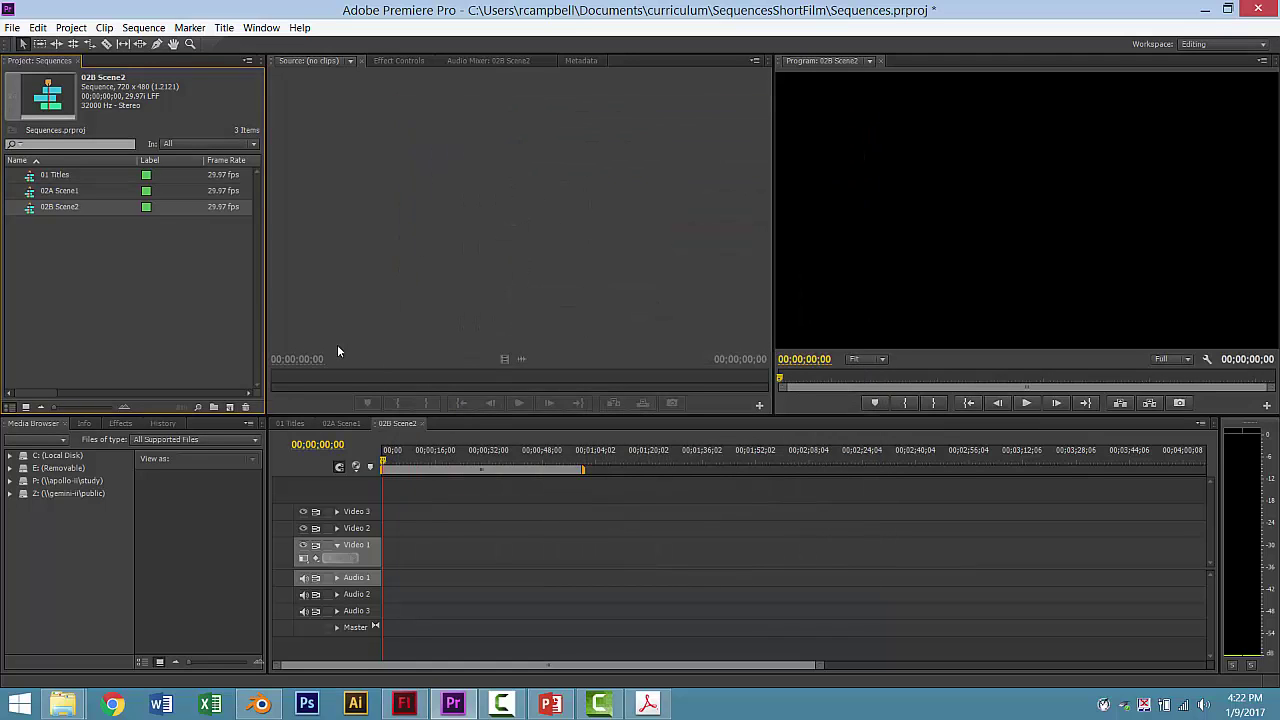
Step: Sort the project items by name and add a sequence named '02C Scene 3'
left_click(58, 162)
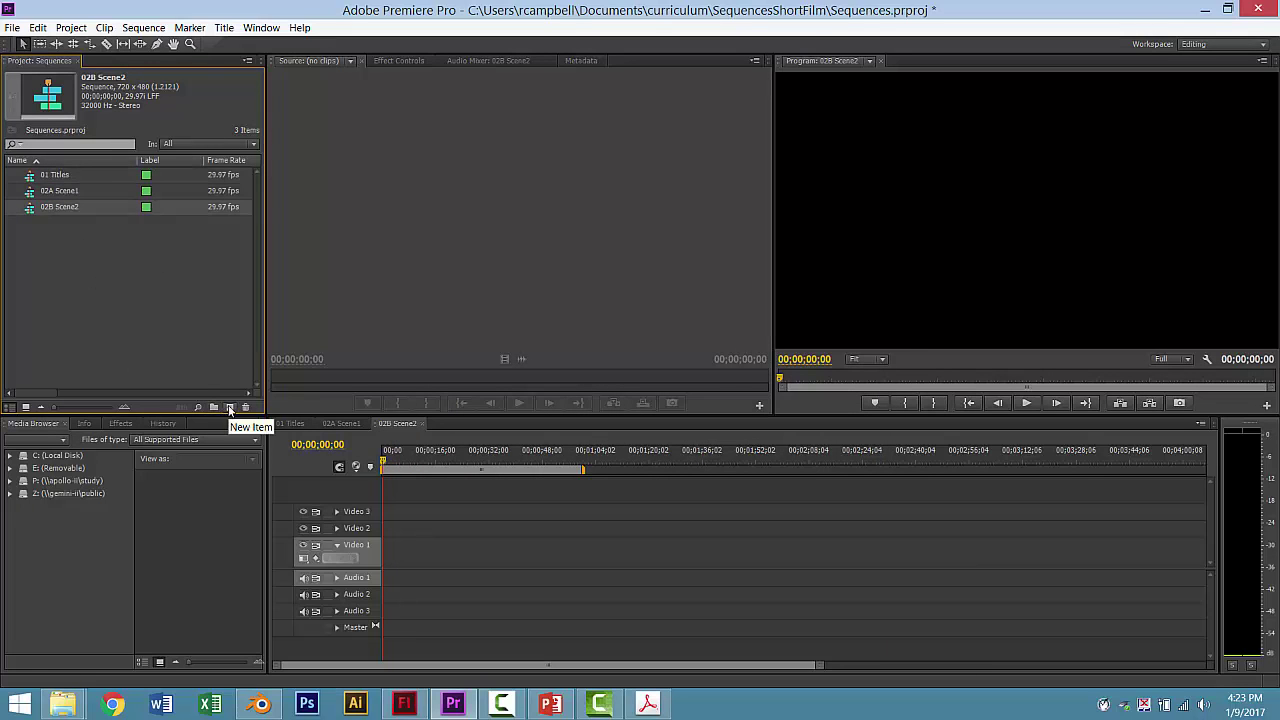
left_click(229, 408)
left_click(243, 428)
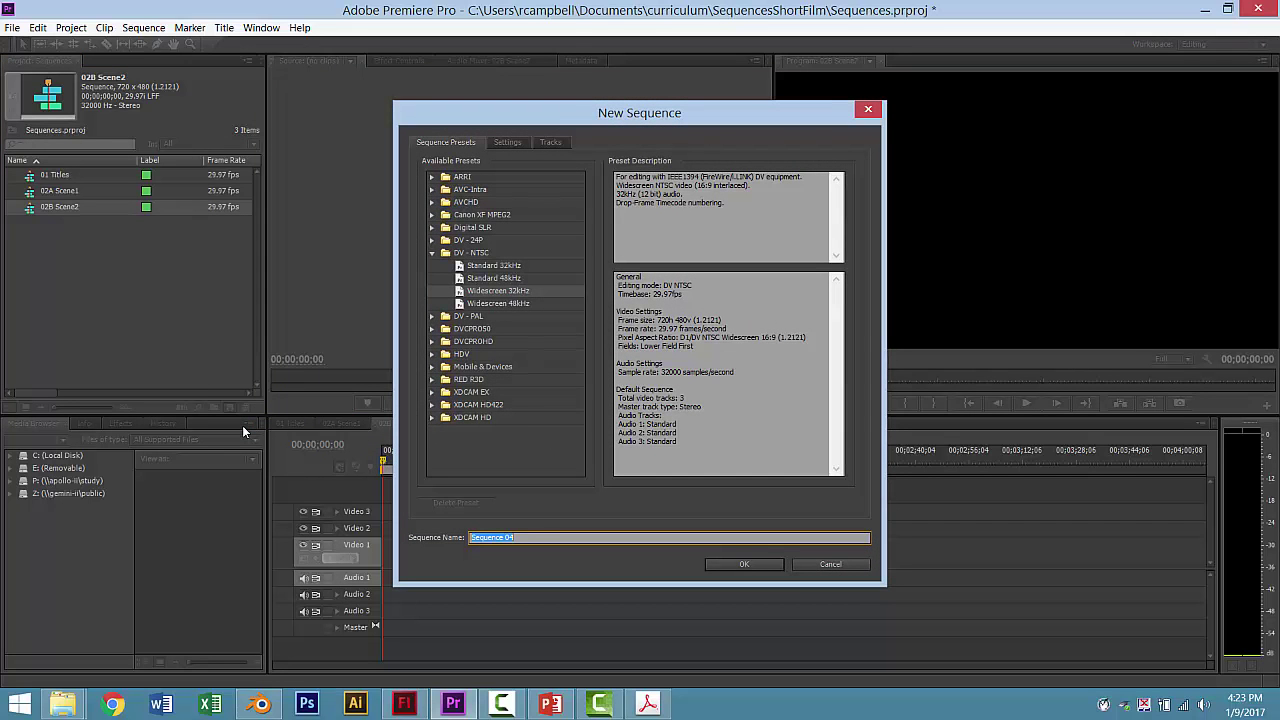
type("02C Scene 3")
left_click(743, 565)
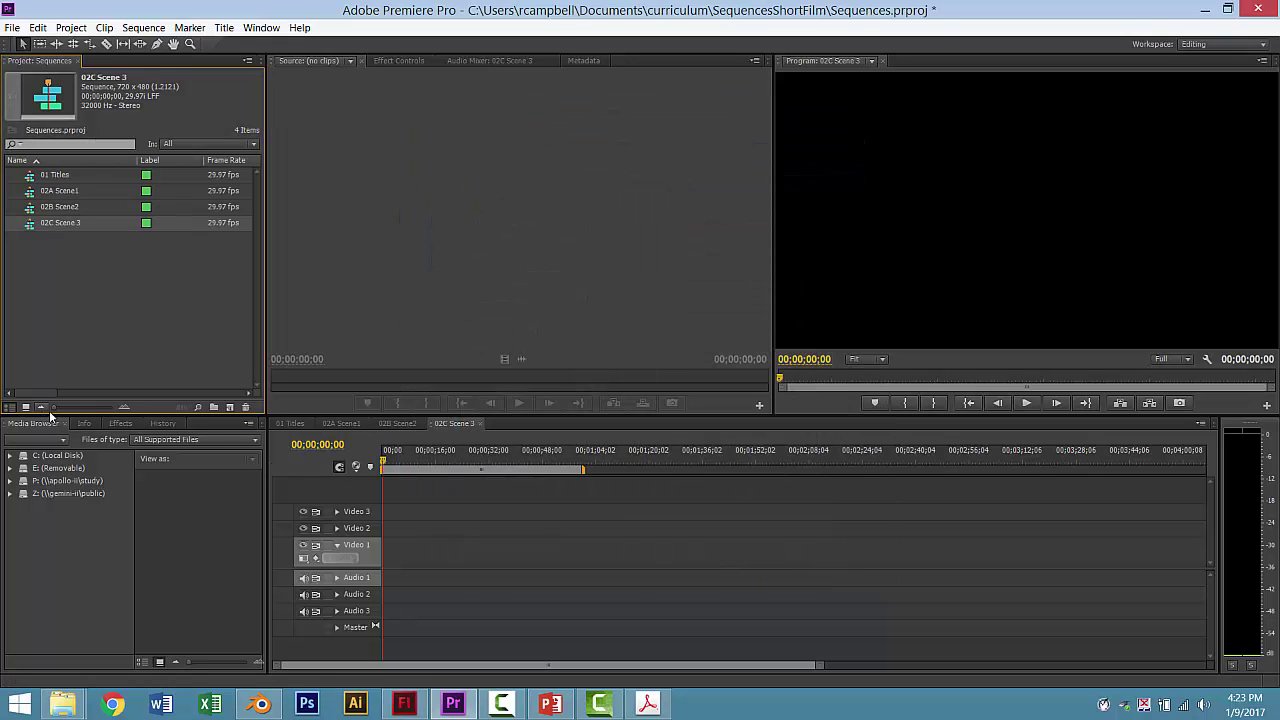
Step: Add a new sequence named '03 Credits'
left_click(228, 408)
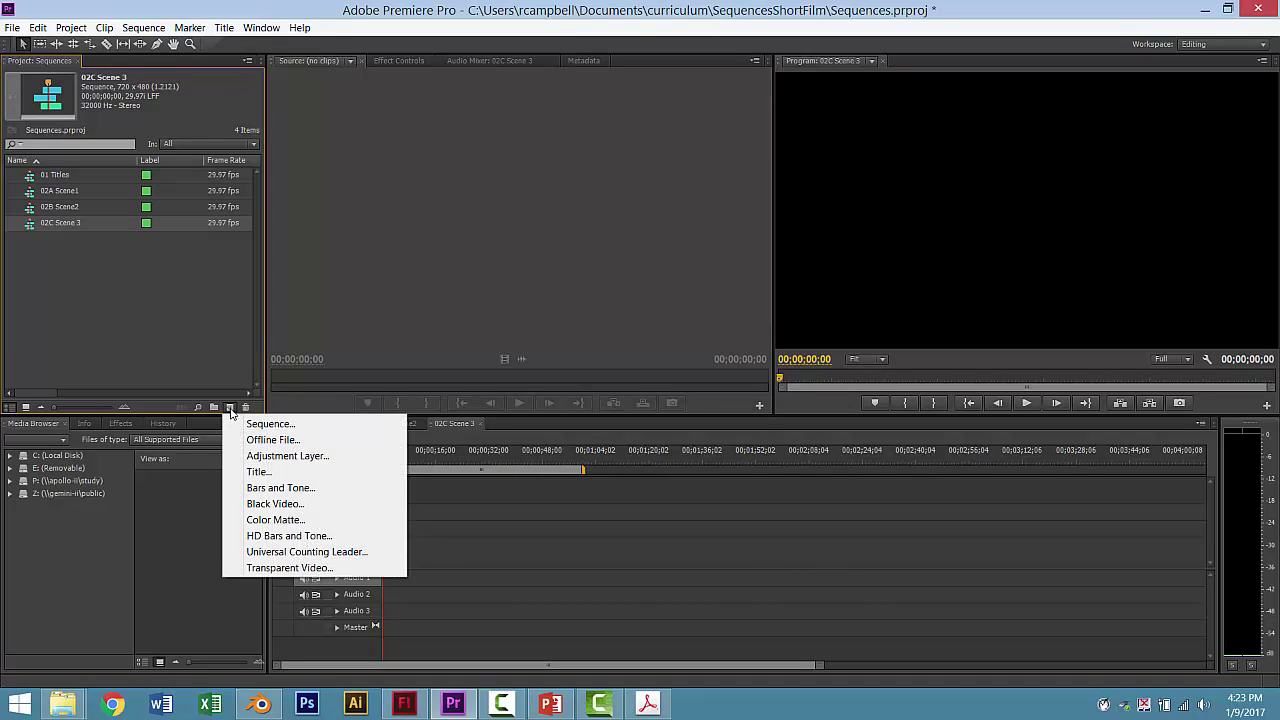
left_click(238, 424)
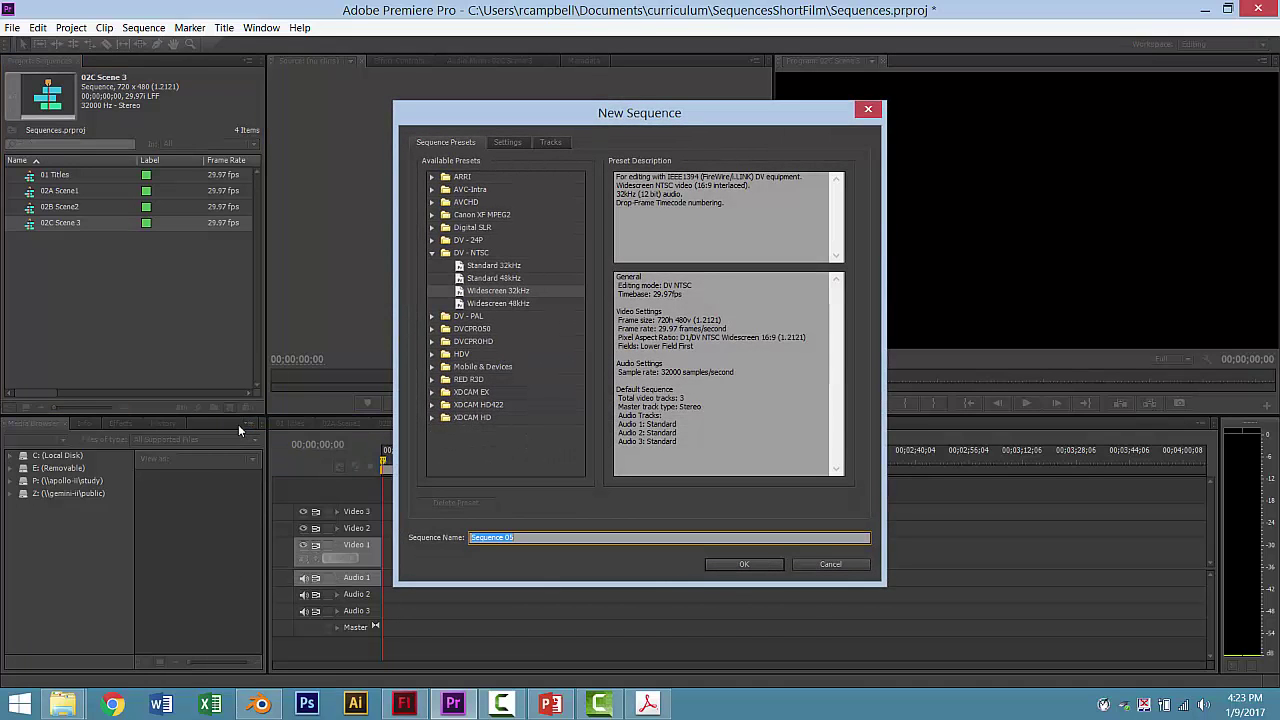
type("03 Credits")
key("Return")
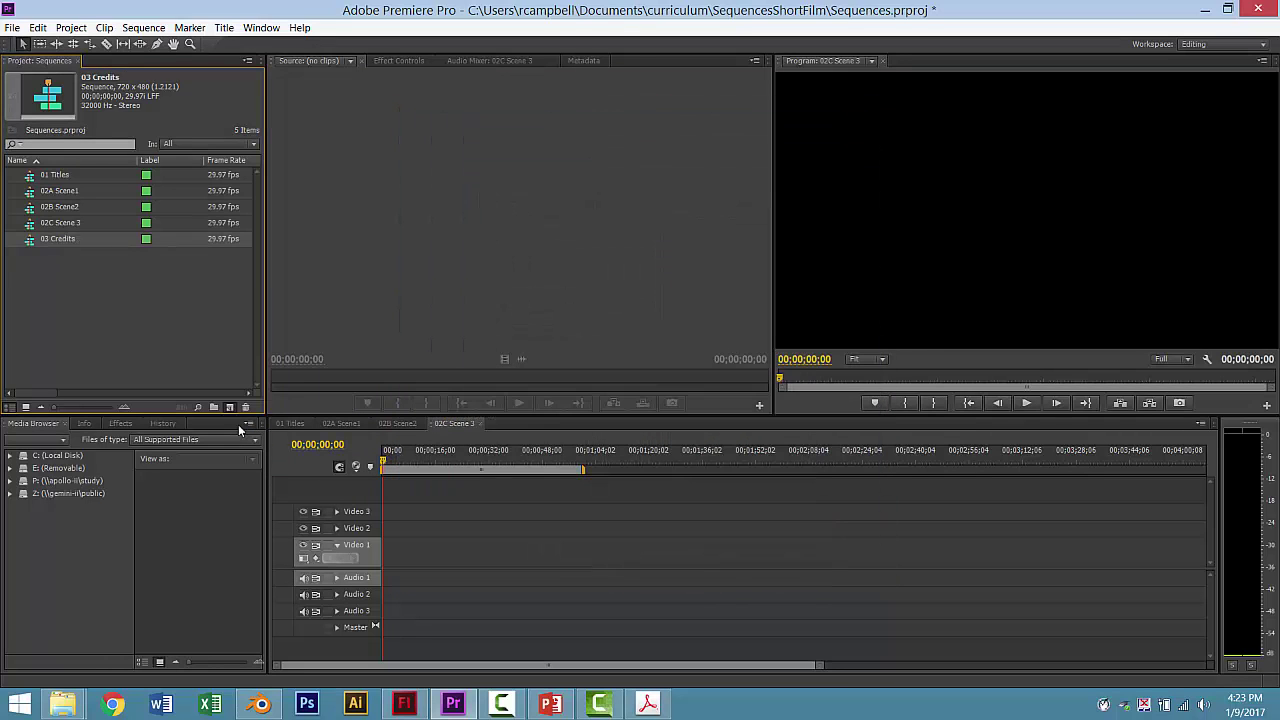
Step: Add a final new sequence named 'MASTER' in capitals
left_click(229, 407)
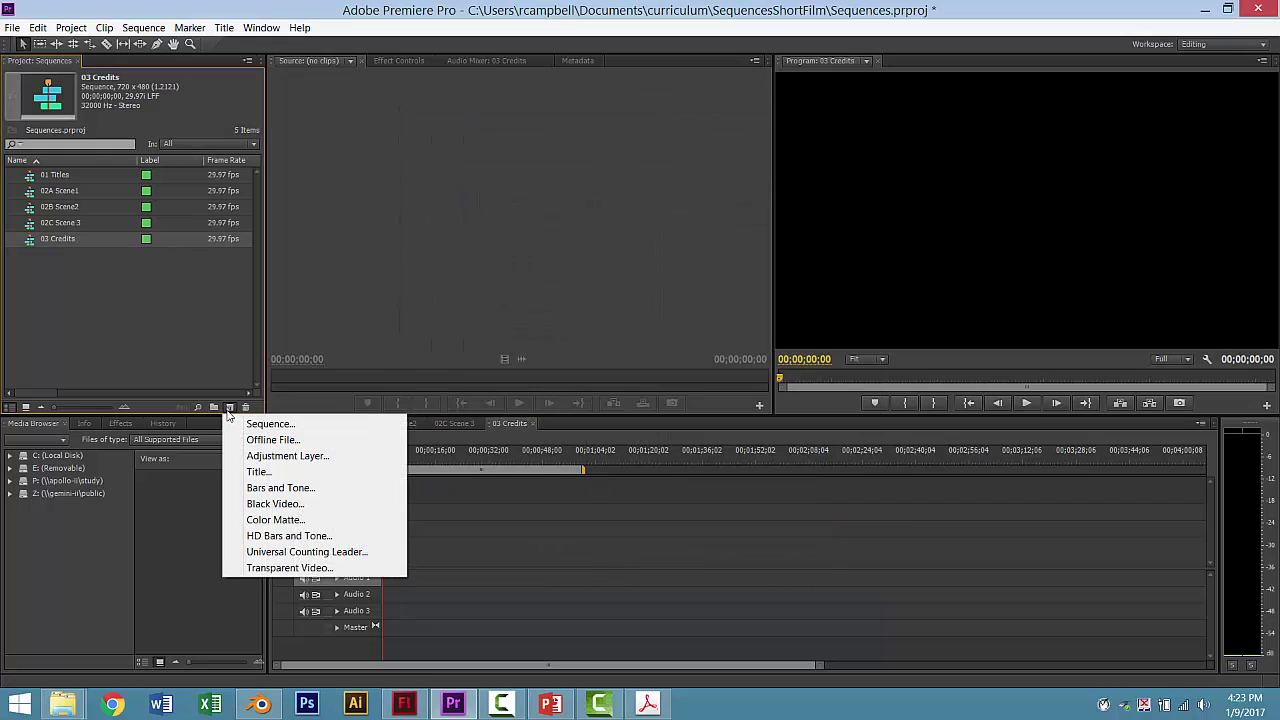
left_click(230, 423)
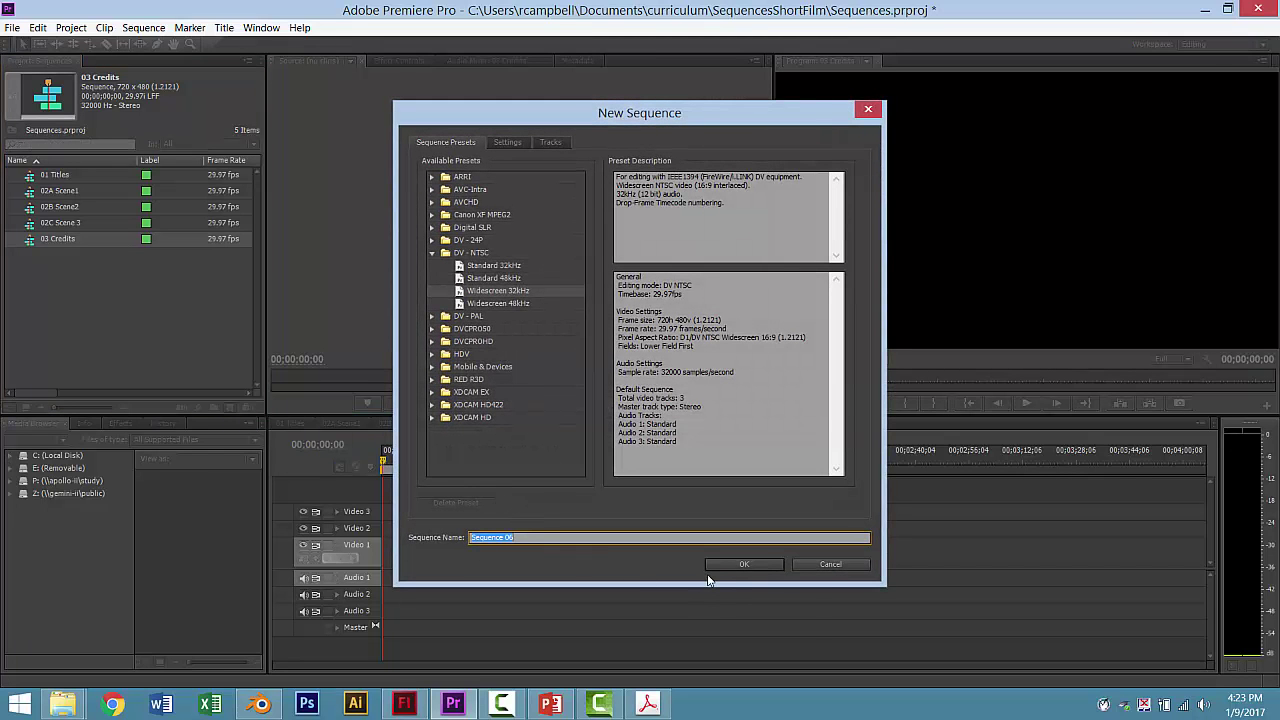
type("Master")
key("BackSpace")
key("BackSpace")
type("ASTER")
left_click(728, 566)
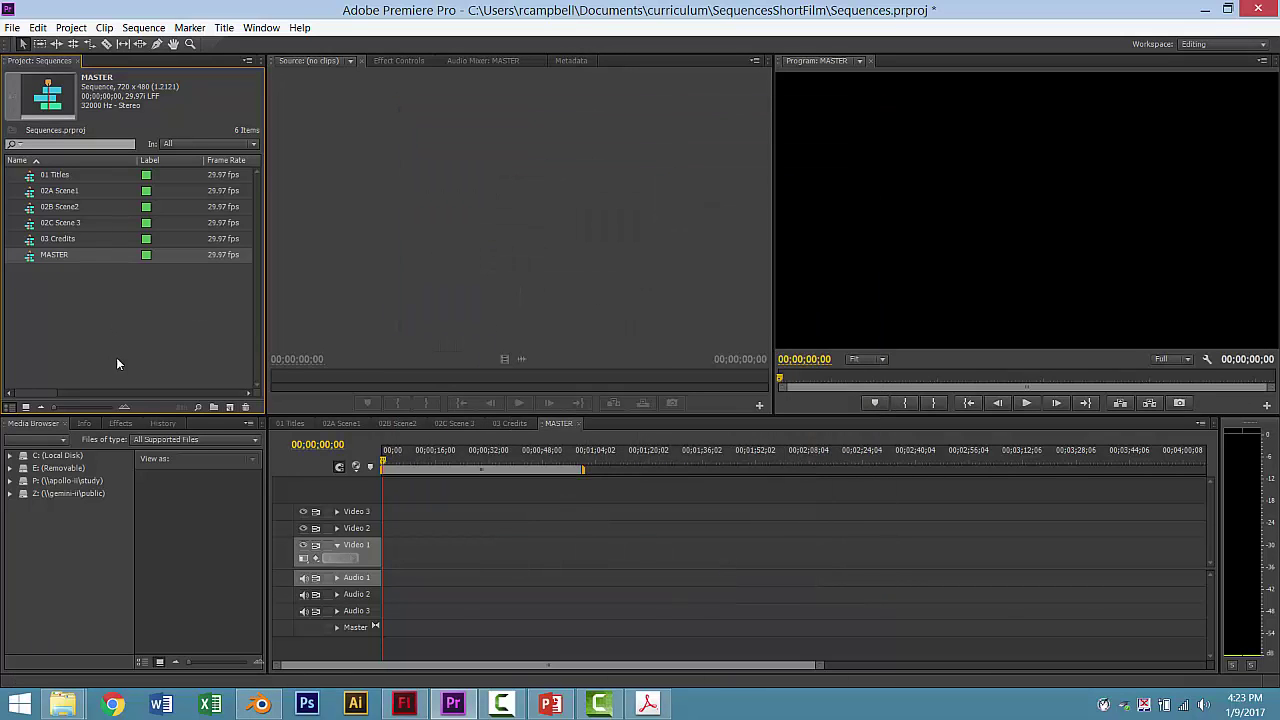
Step: Create a new bin named SEQUENCES
left_click(213, 408)
type("SEQ")
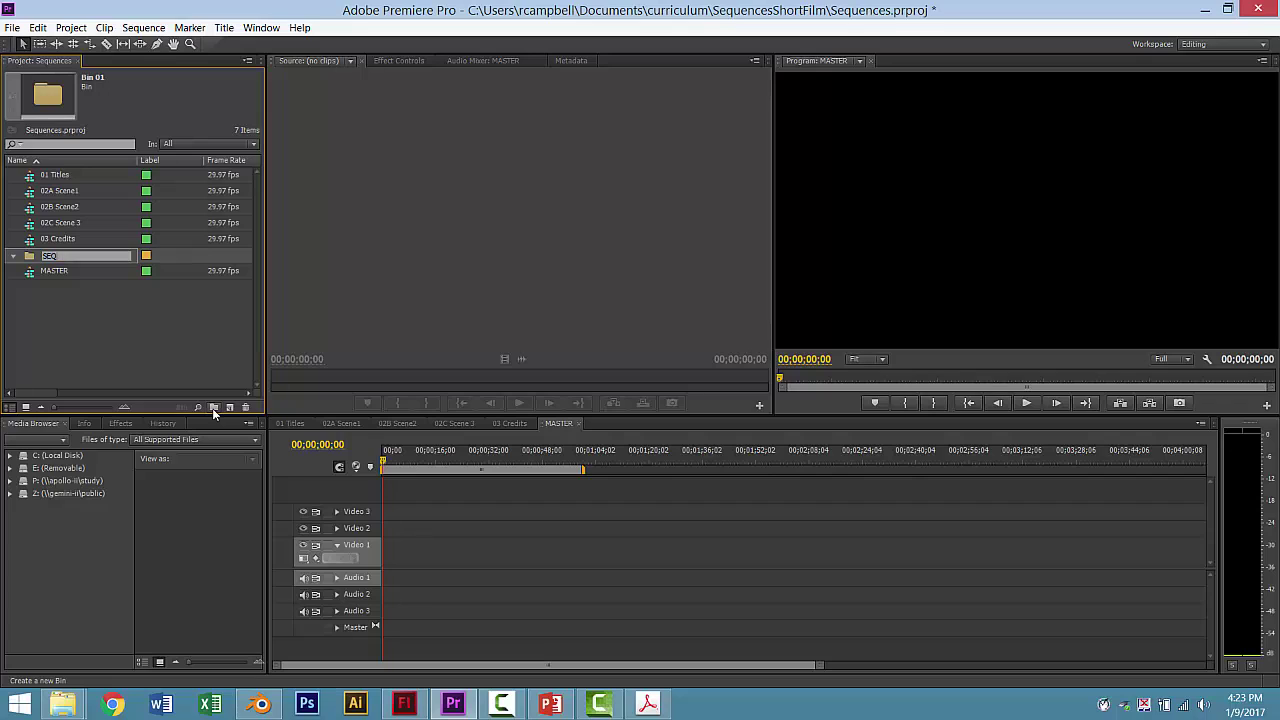
type("UENCESA")
key("Return")
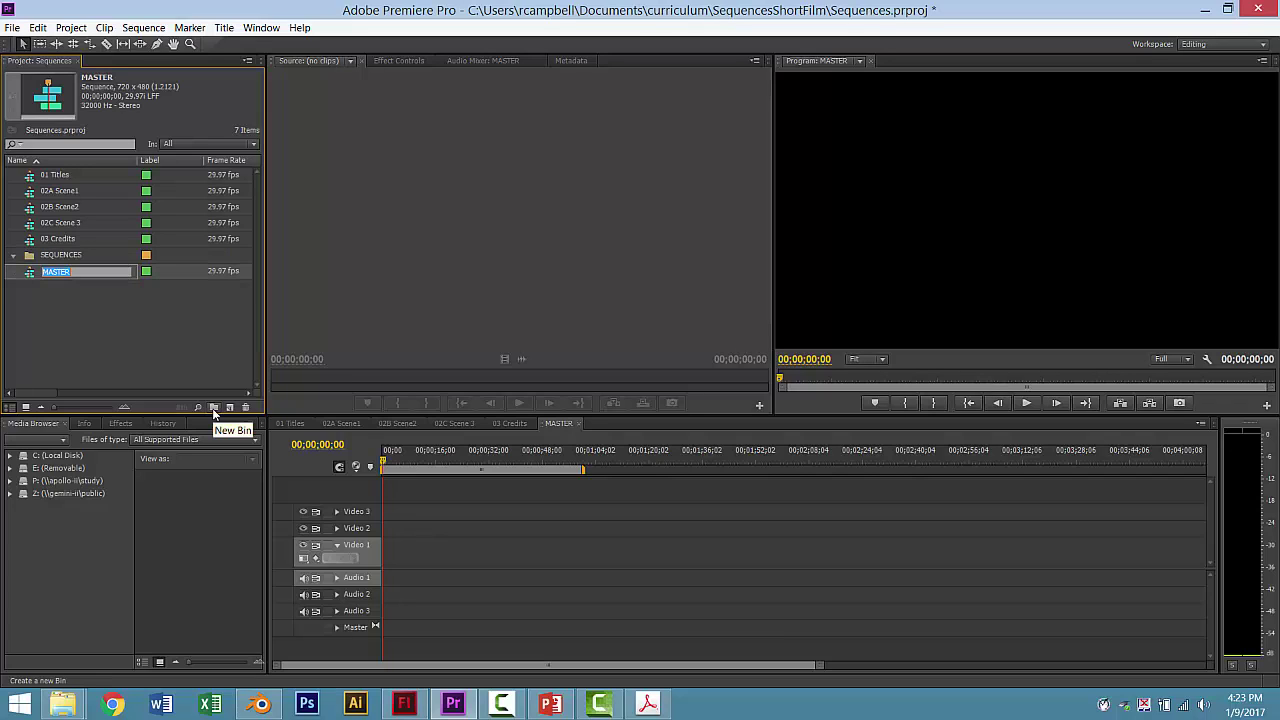
Step: Move MASTER and the five other sequences into the SEQUENCES bin, then collapse it
left_click(35, 284)
left_click_drag(30, 275, 36, 256)
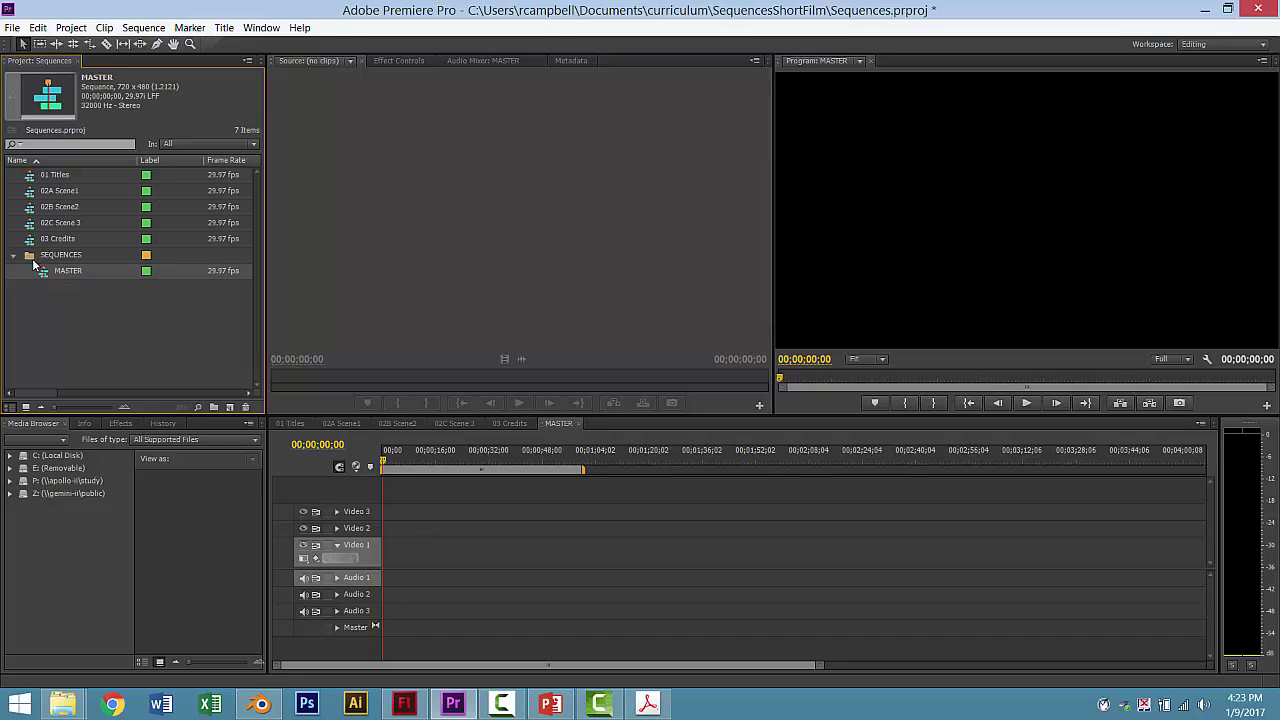
left_click(35, 243)
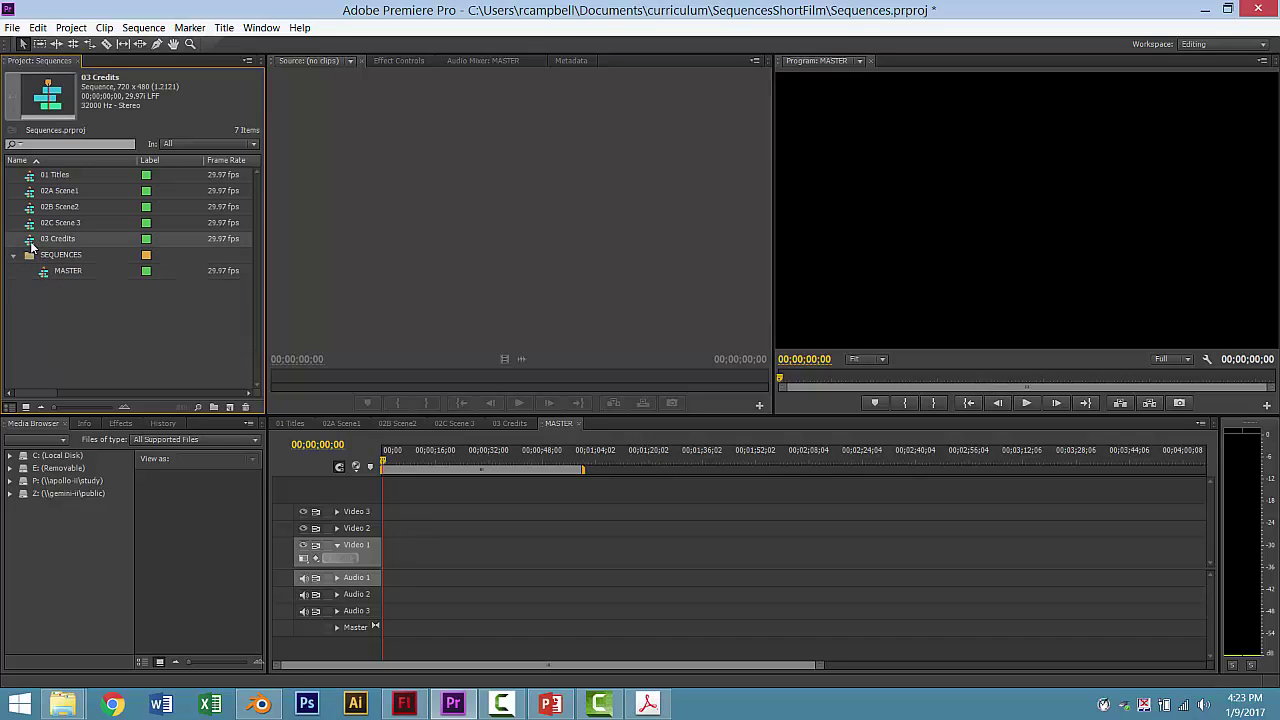
left_click(37, 178, "shift")
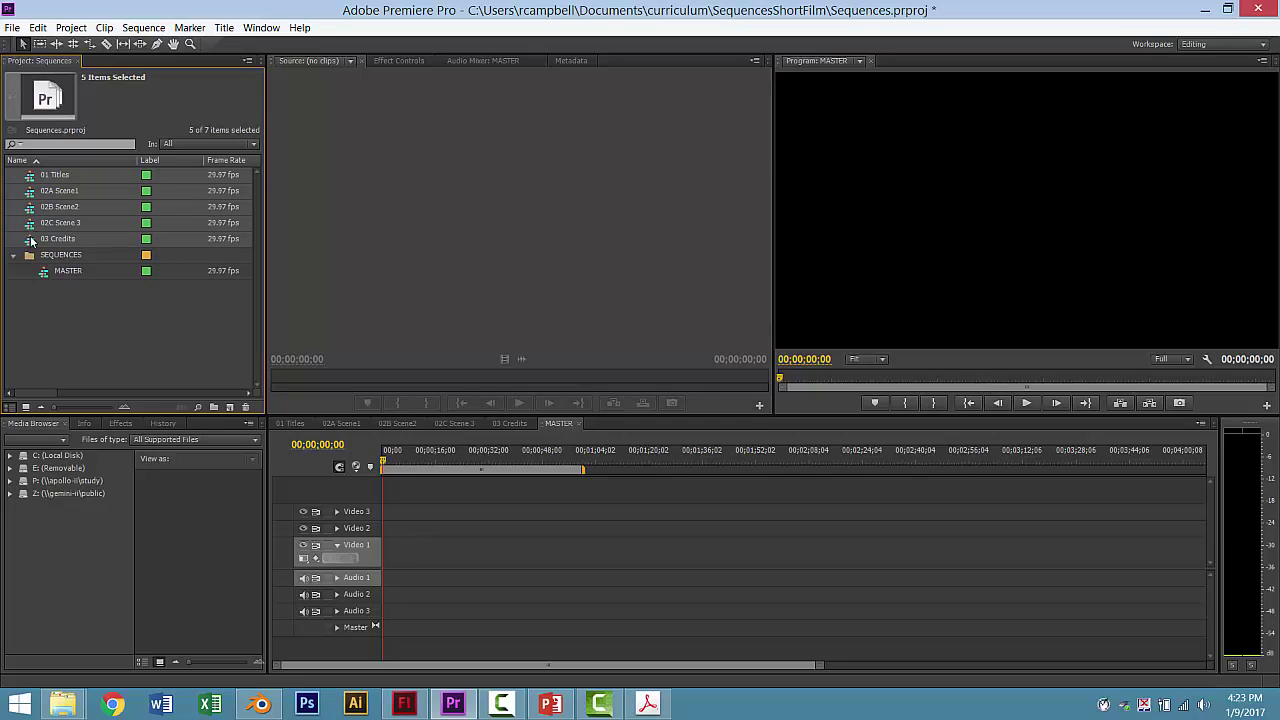
left_click_drag(33, 245, 32, 256)
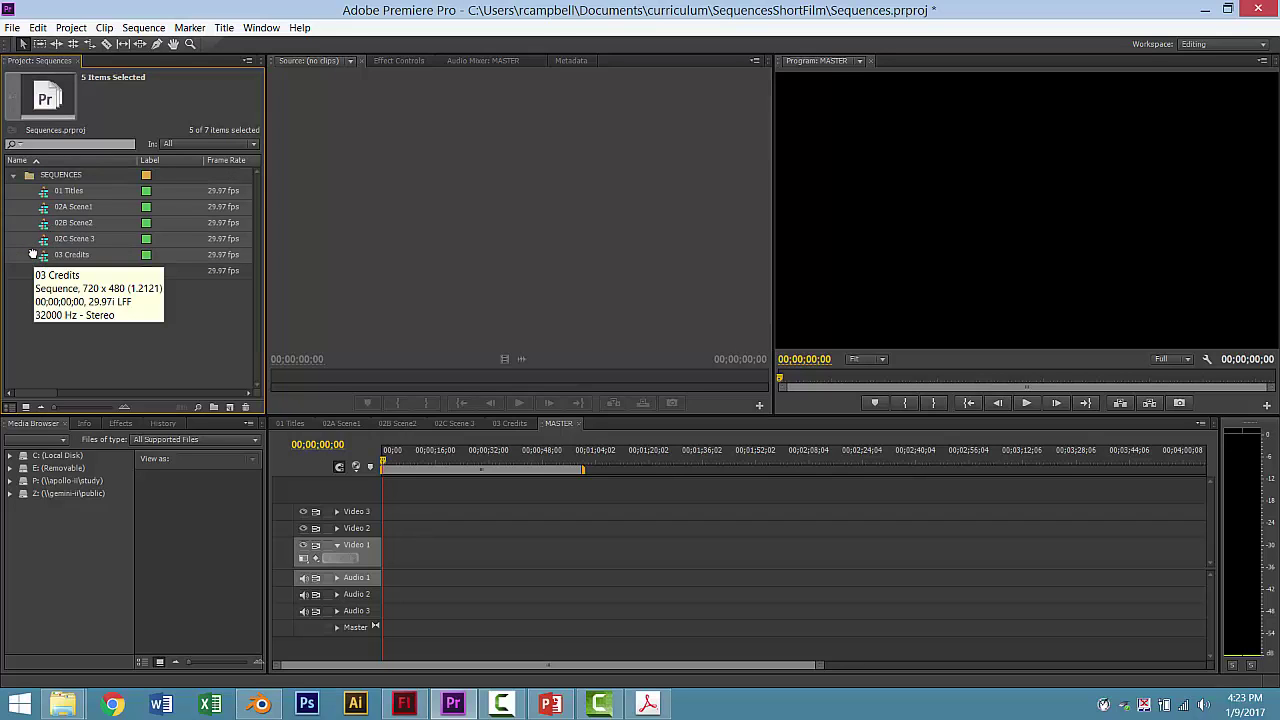
left_click(84, 304)
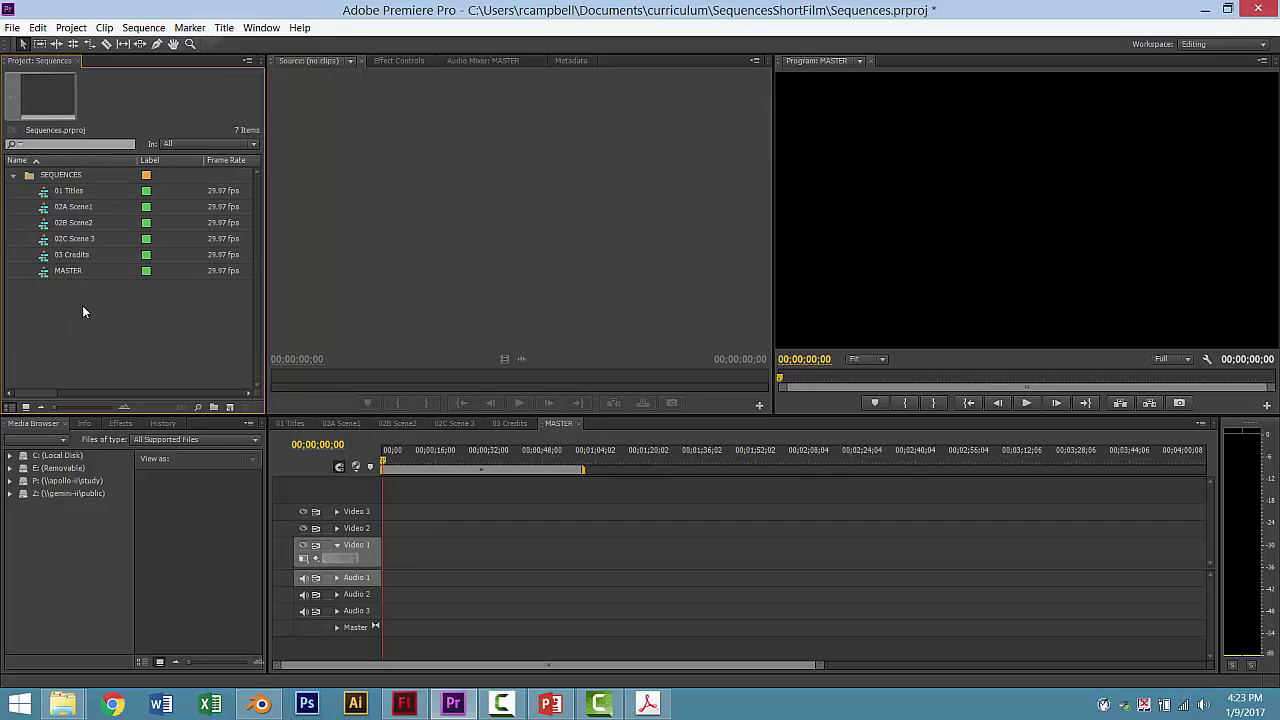
left_click(13, 176)
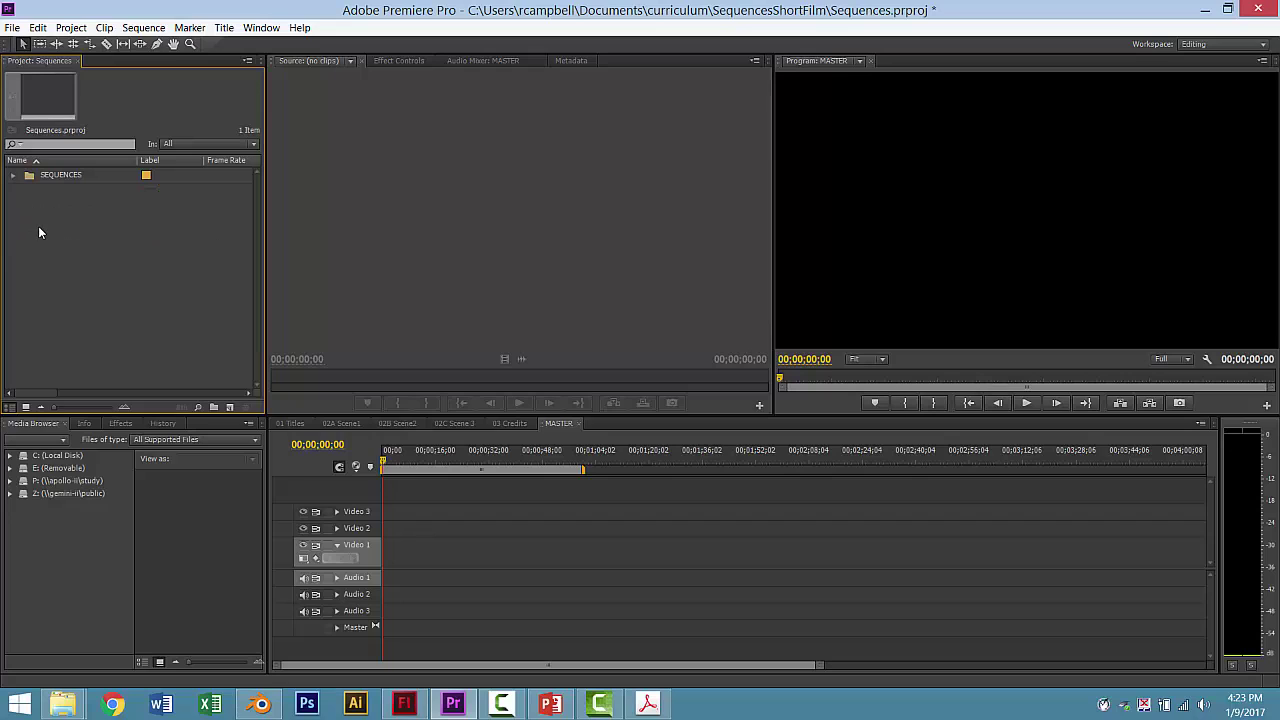
Step: Create a new bin named footage
left_click(214, 408)
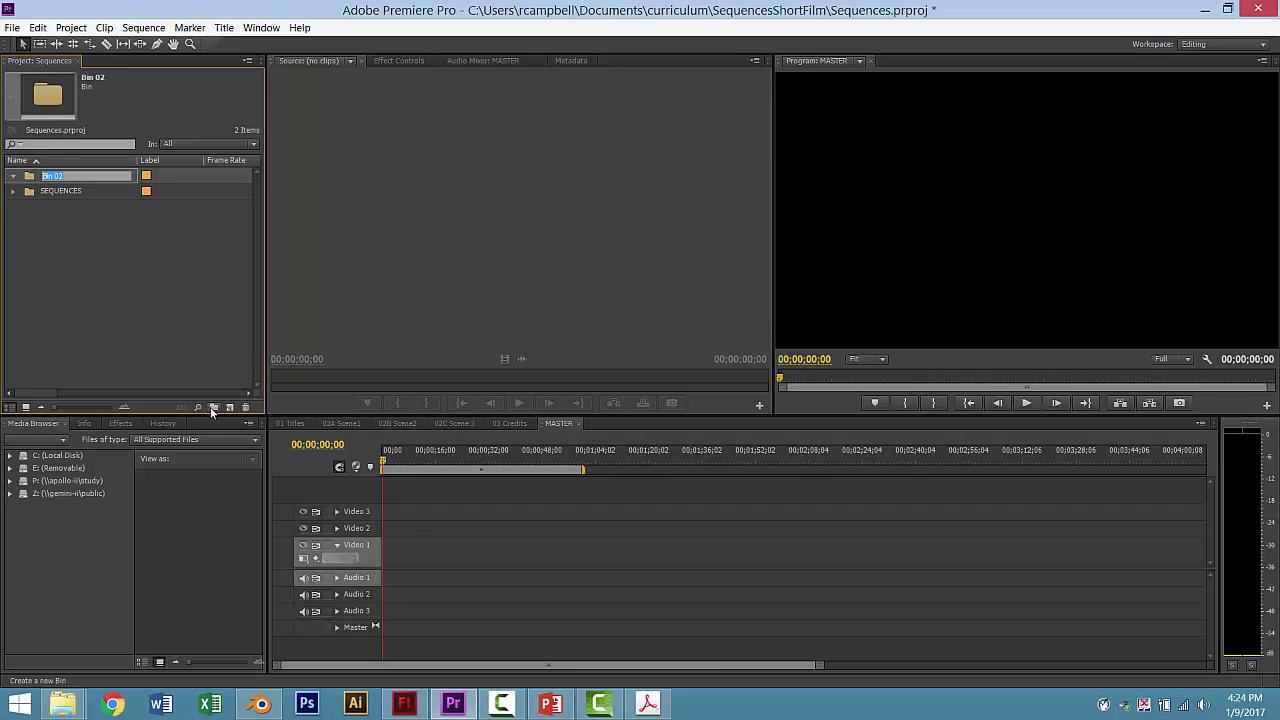
type("footat")
key("BackSpace")
type("ge")
key("Tab")
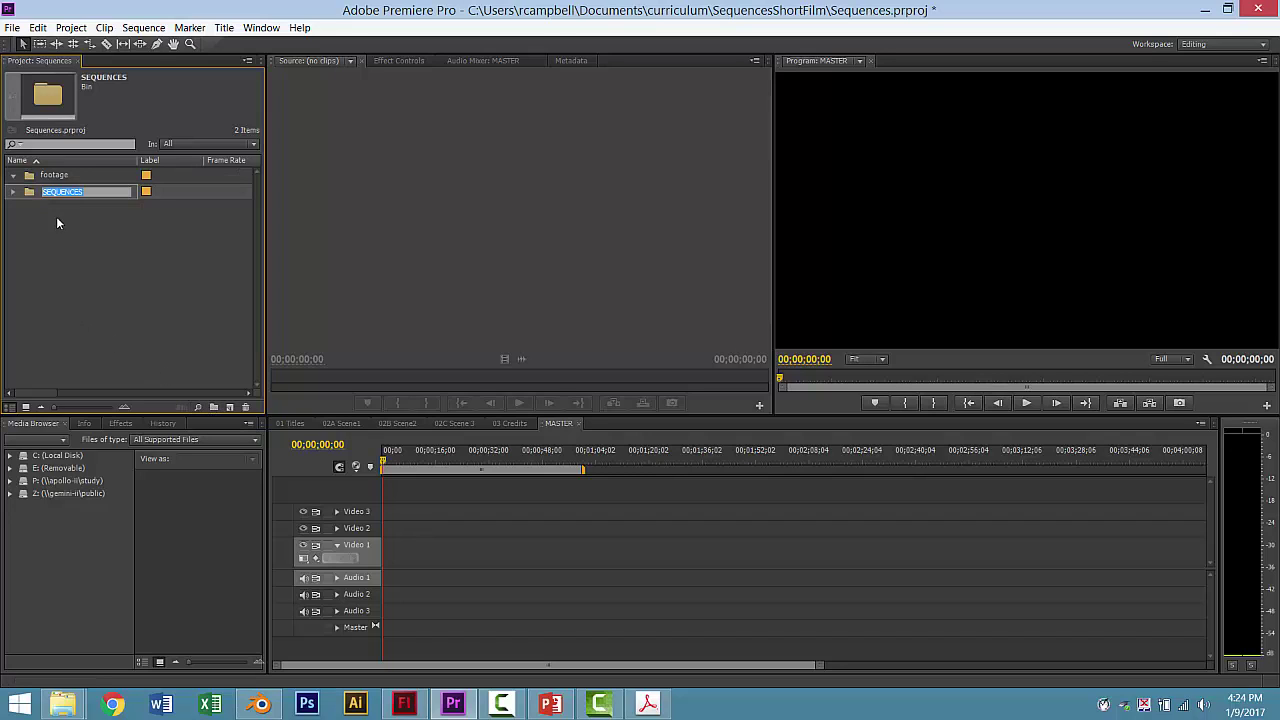
Step: Add another bin named Grafix from the project panel's context menu
right_click(34, 234)
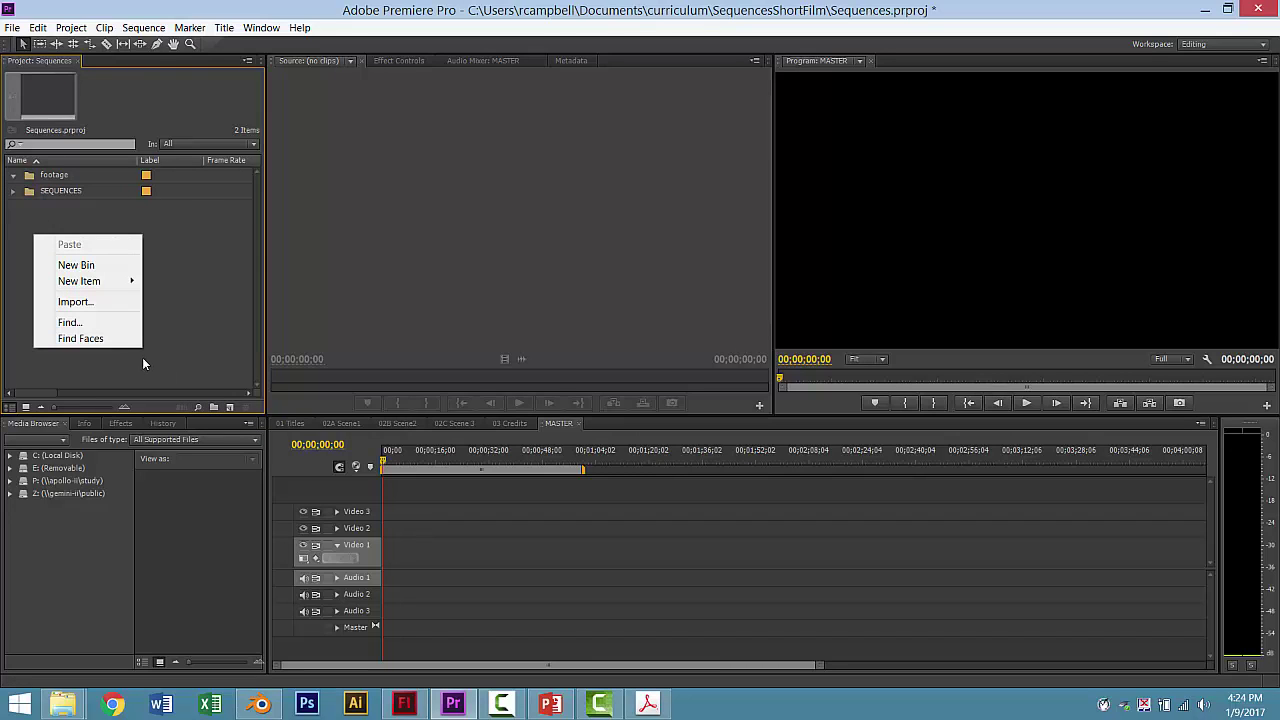
left_click(116, 267)
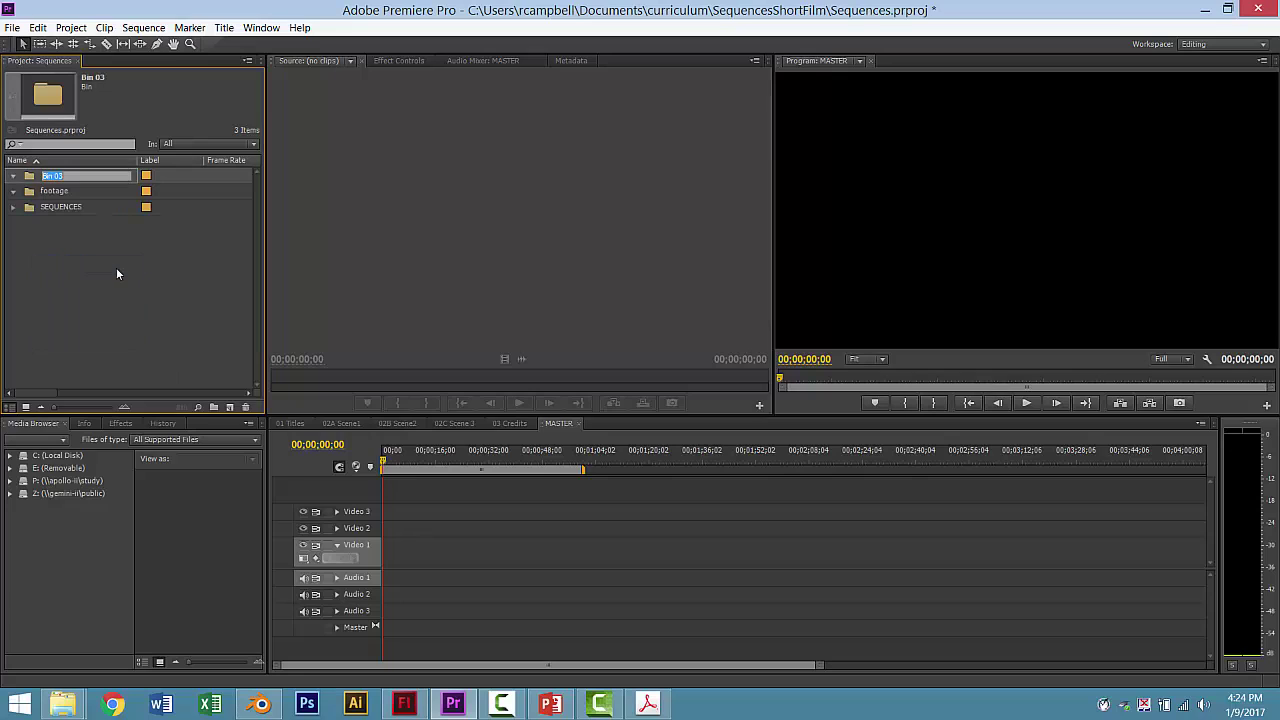
type("Grafix")
key("Tab")
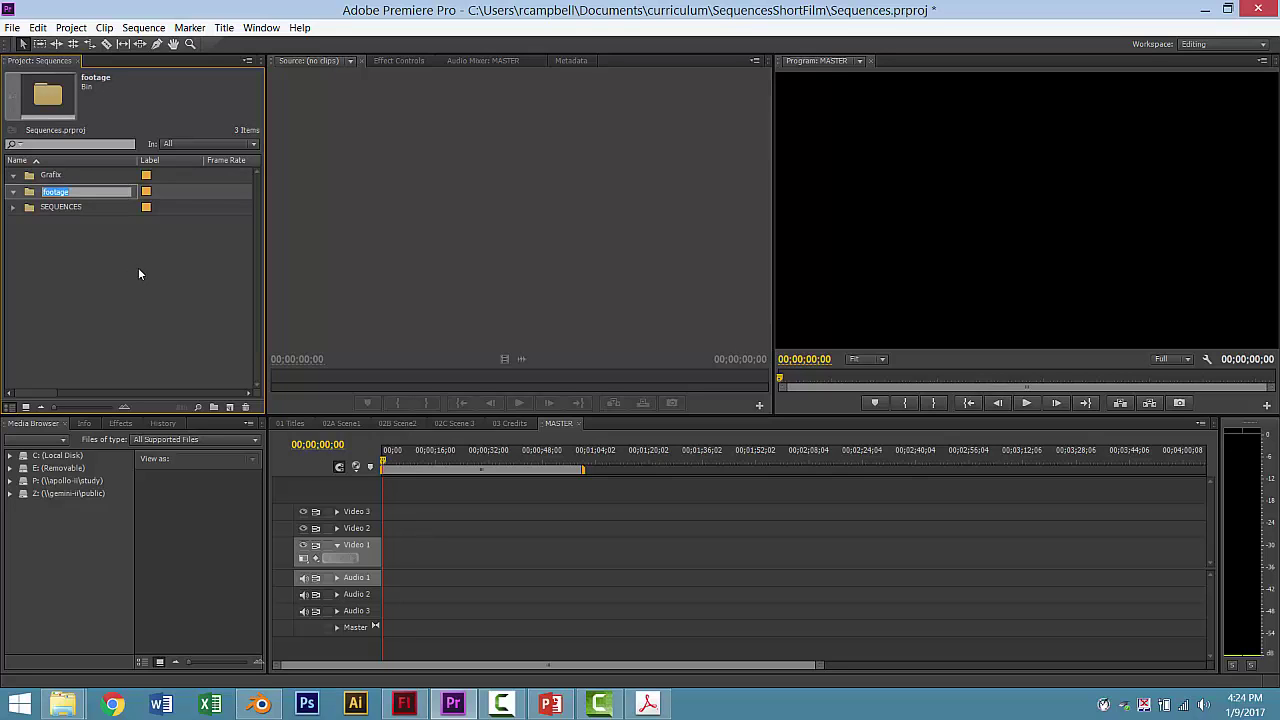
right_click(29, 201)
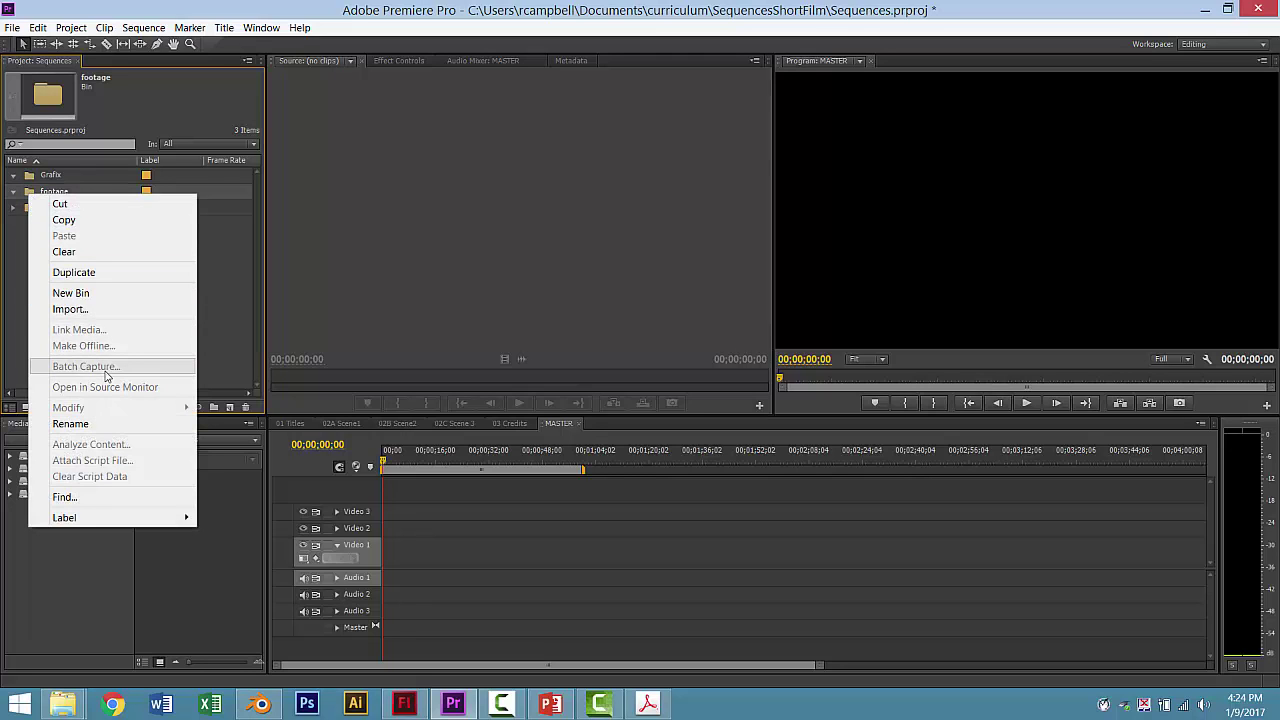
Step: Browse to Documents\curriculum\SequencesShortFilm\futaj and select the five MOV clips for import
left_click(101, 309)
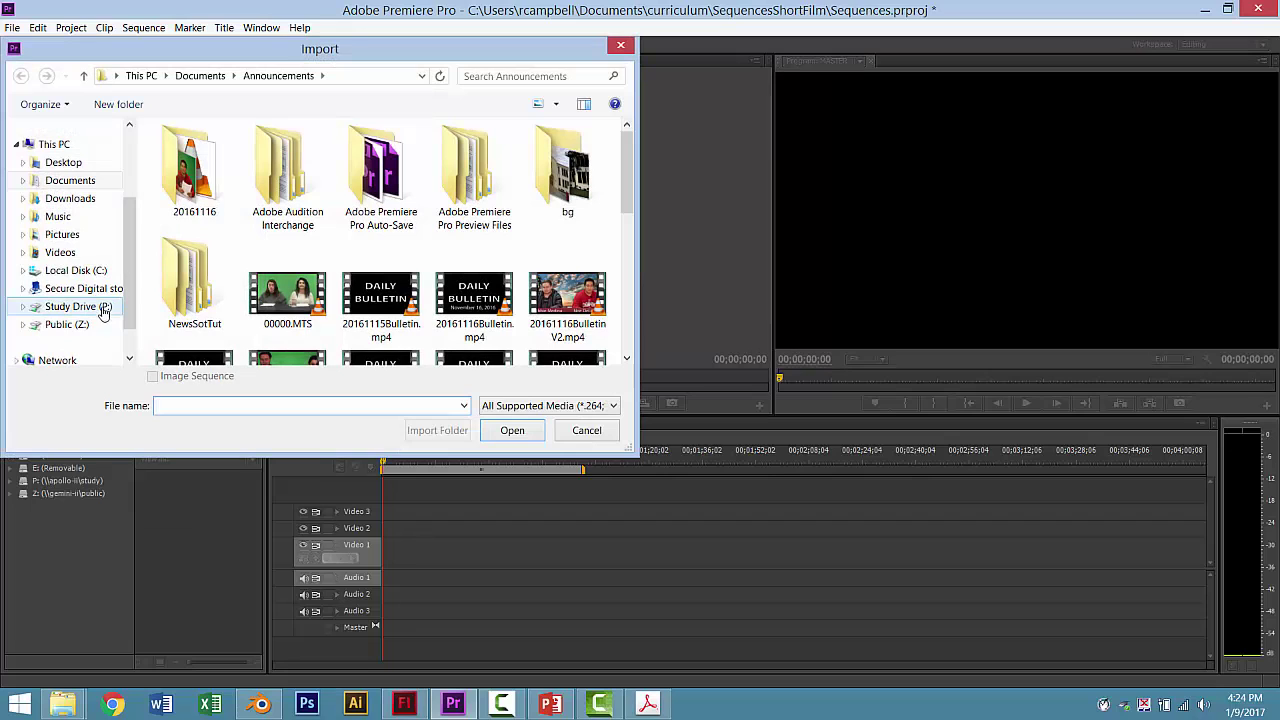
left_click(80, 271)
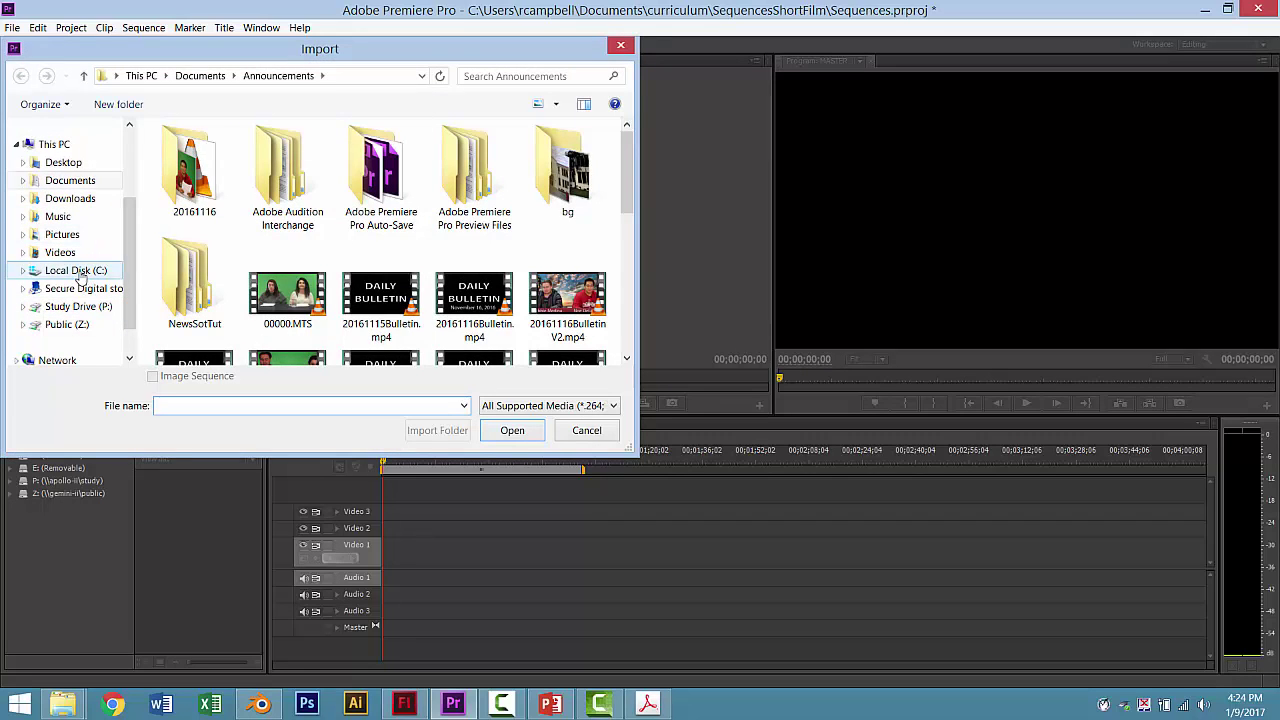
left_click(70, 180)
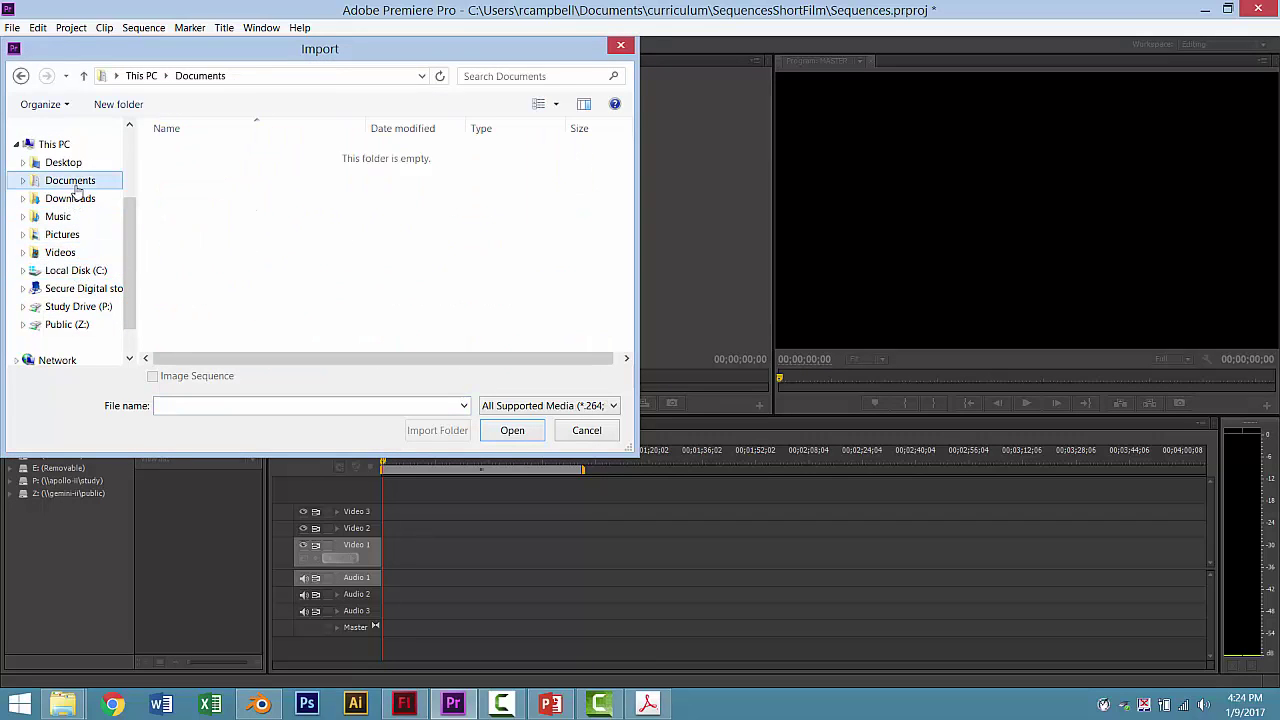
scroll(628, 292, "down", 8)
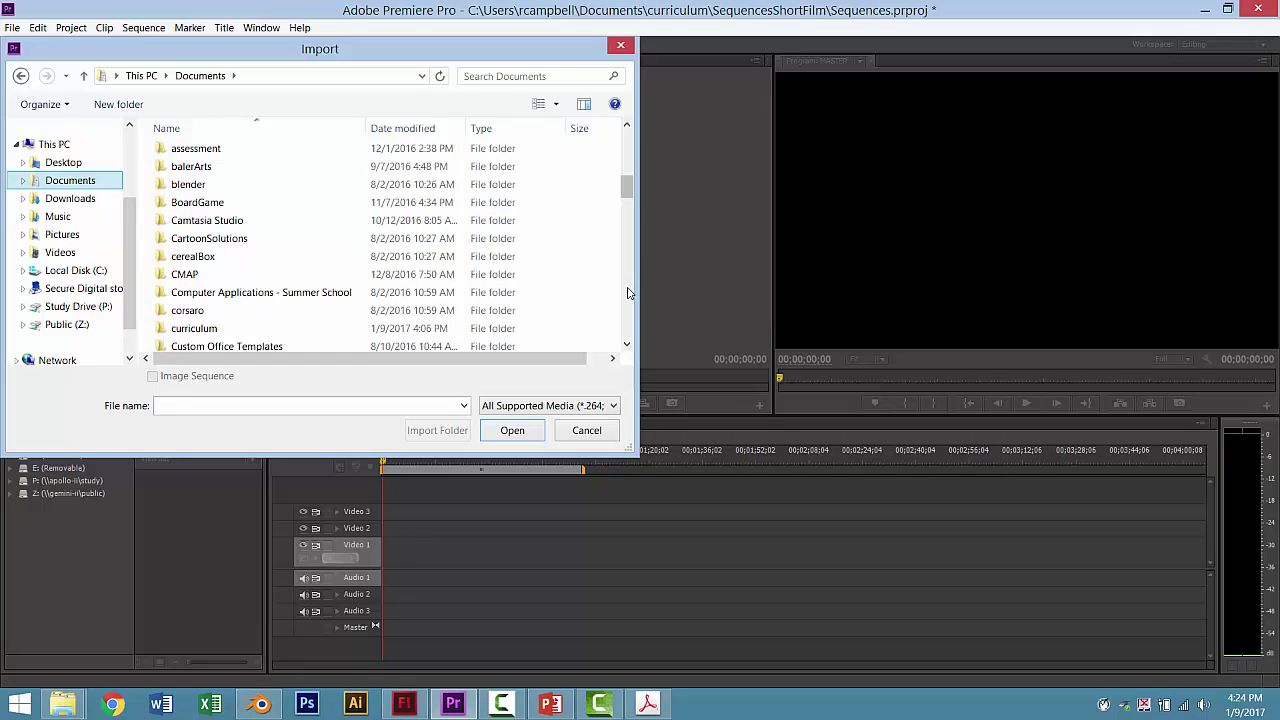
double_click(205, 328)
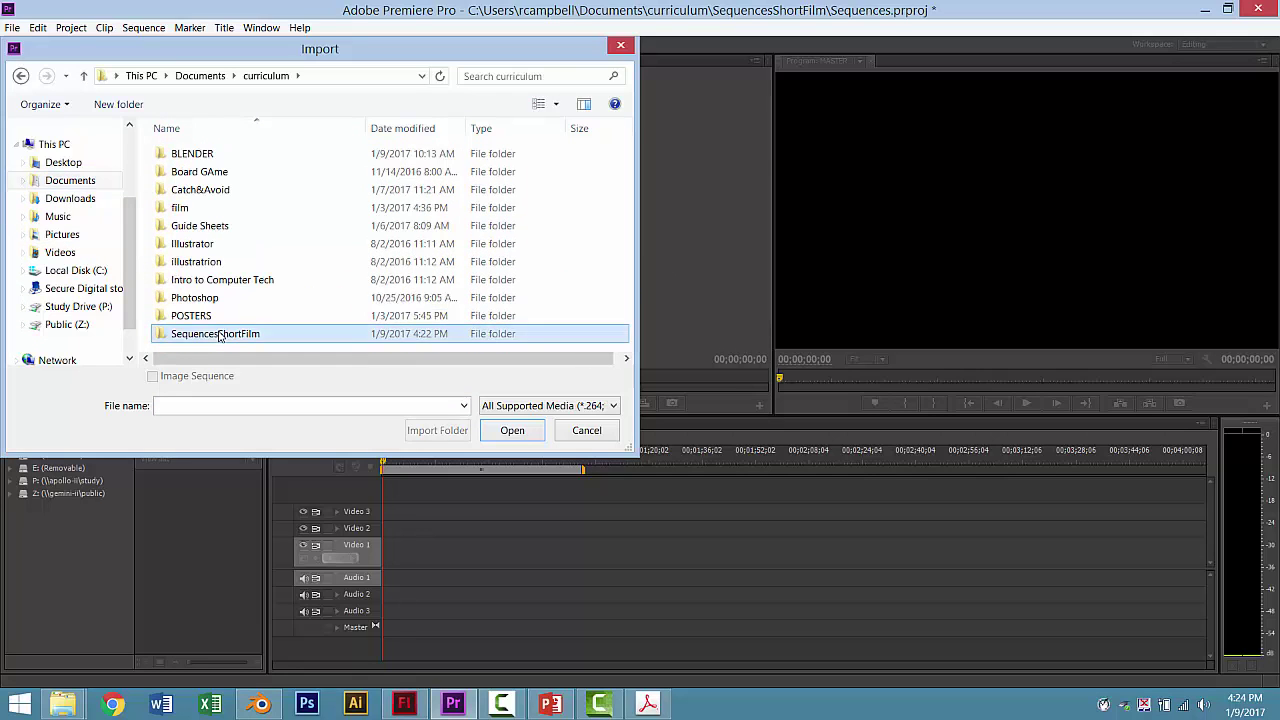
double_click(218, 334)
double_click(185, 172)
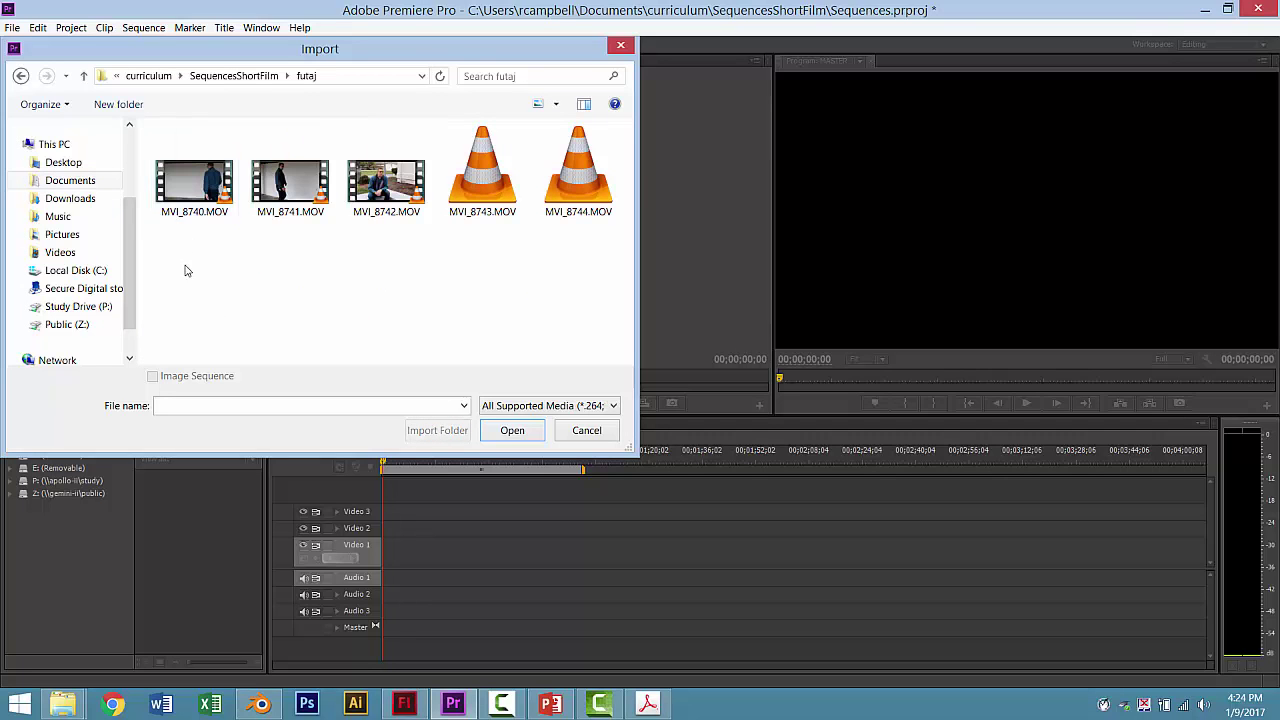
left_click_drag(185, 268, 600, 168)
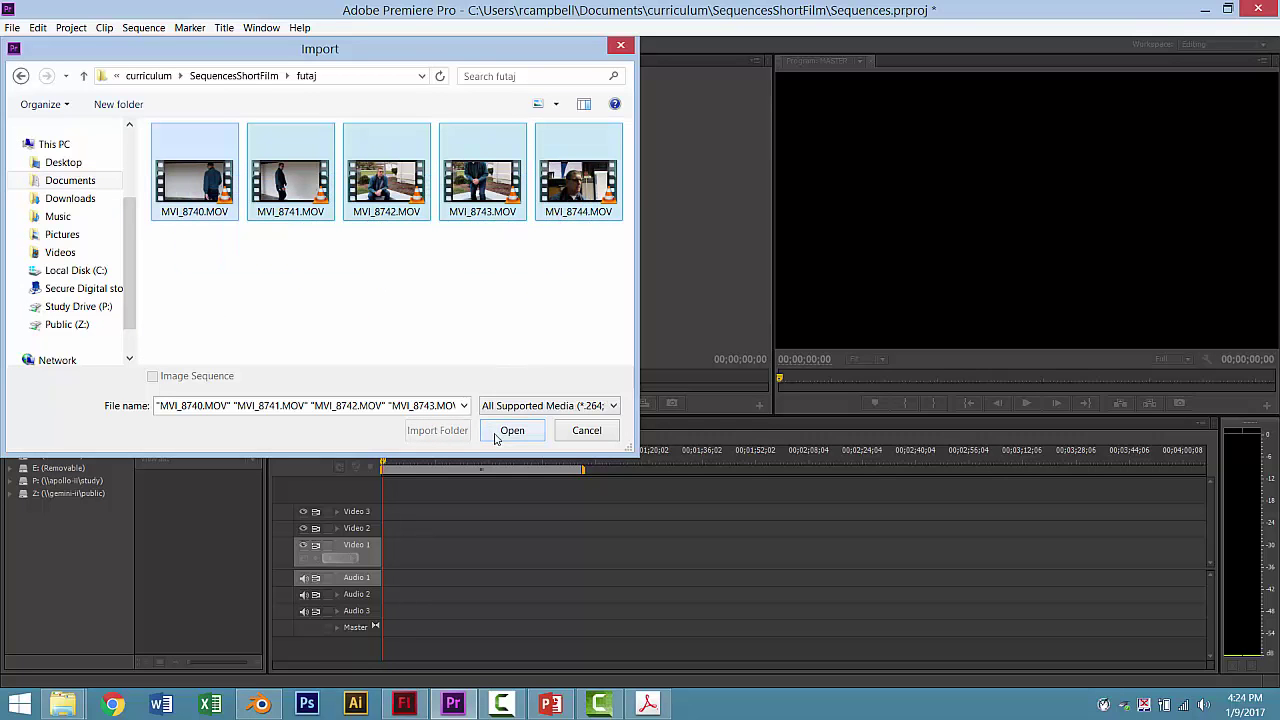
Step: Import the five clips and load MVI_8740.MOV in the Source monitor
left_click(496, 436)
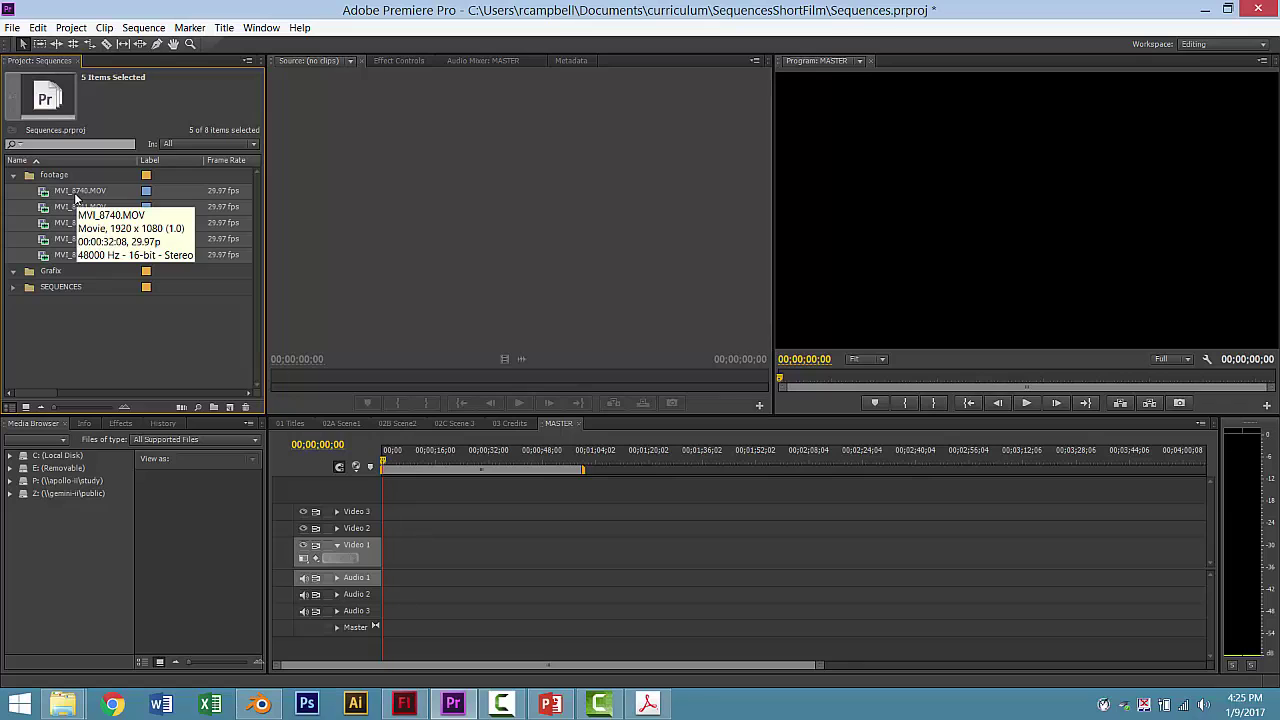
left_click(70, 195)
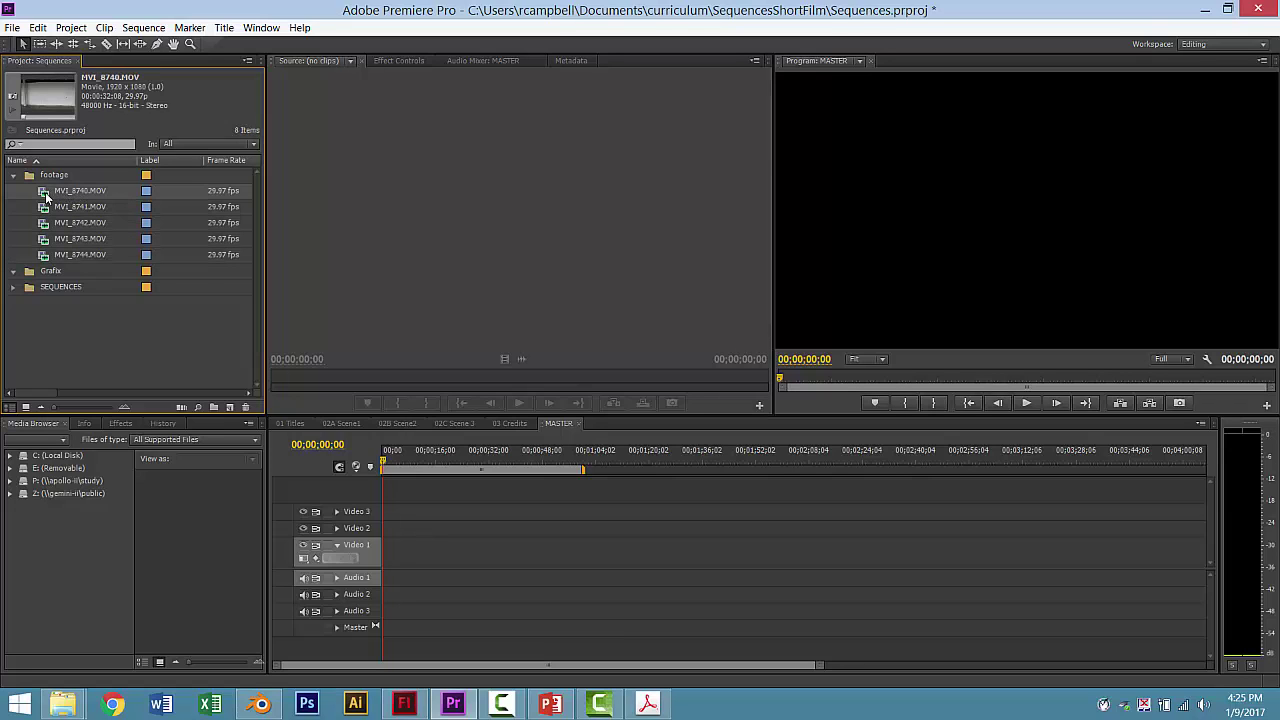
double_click(50, 197)
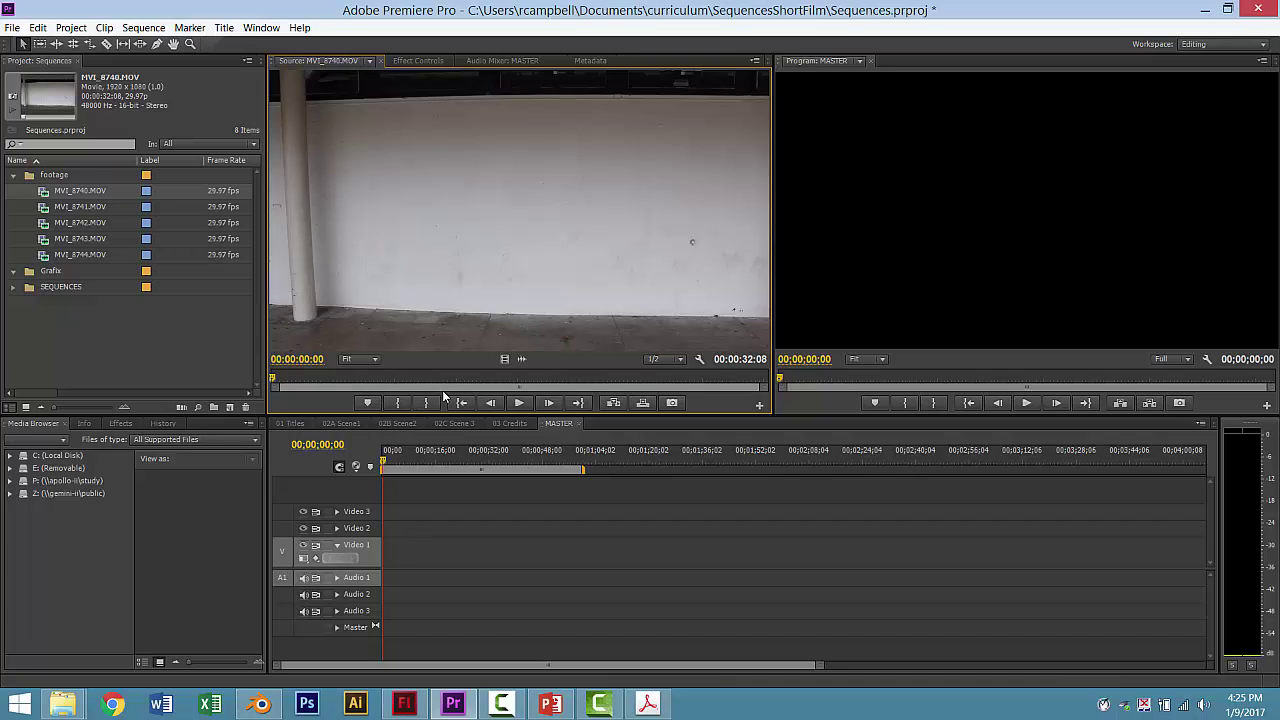
Step: Play MVI_8740.MOV and jump to about 14 seconds into the clip
left_click(519, 403)
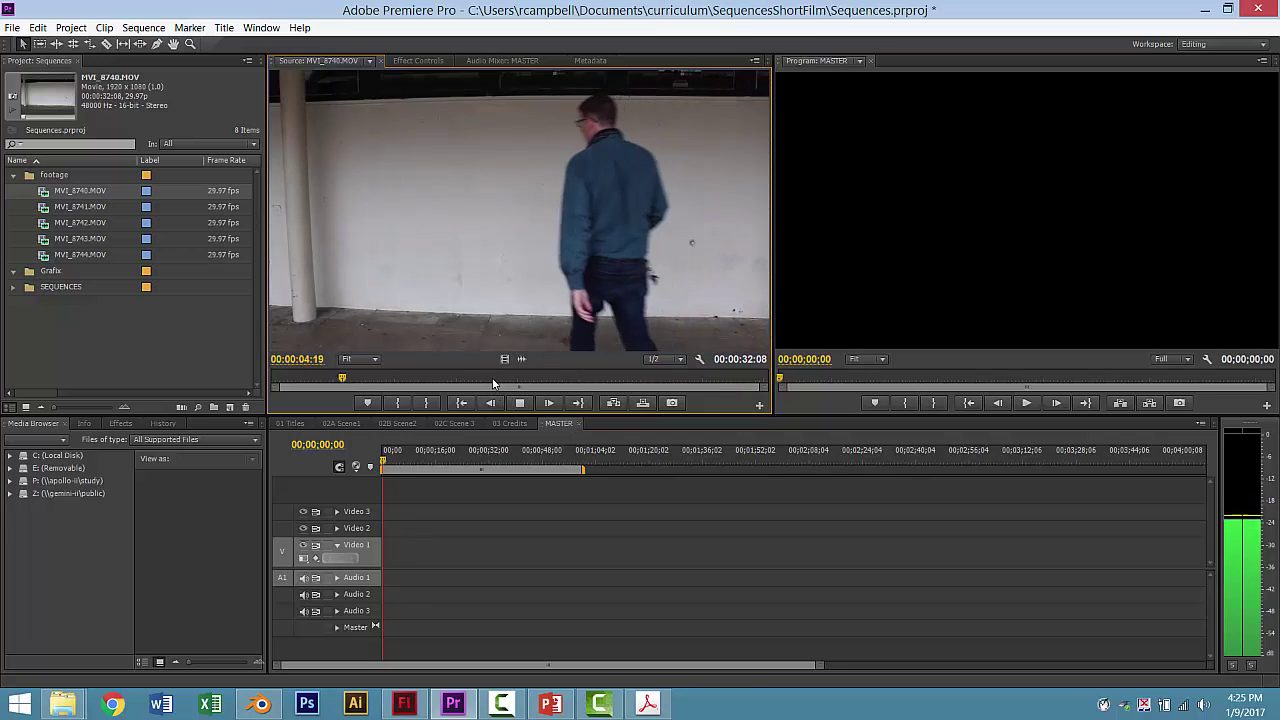
left_click(492, 380)
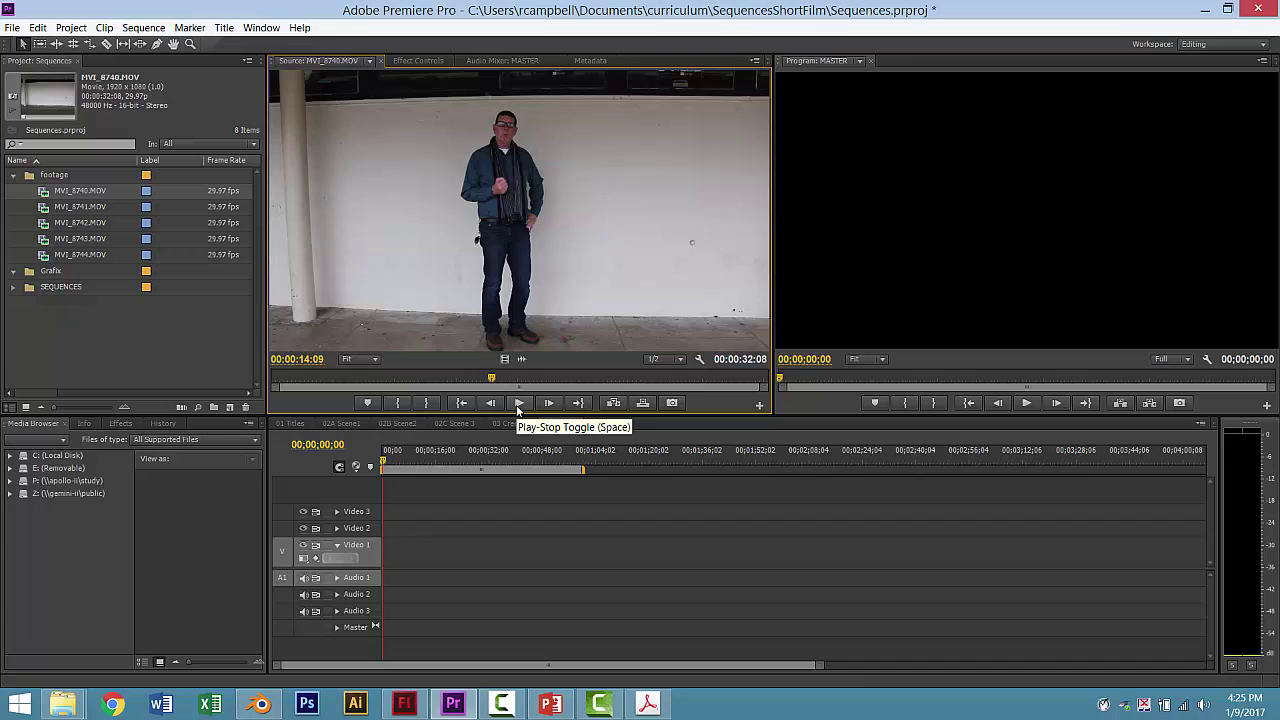
left_click(80, 192)
Step: Rename the first two clips to Sc1Master and Sc1SR
type("Sc")
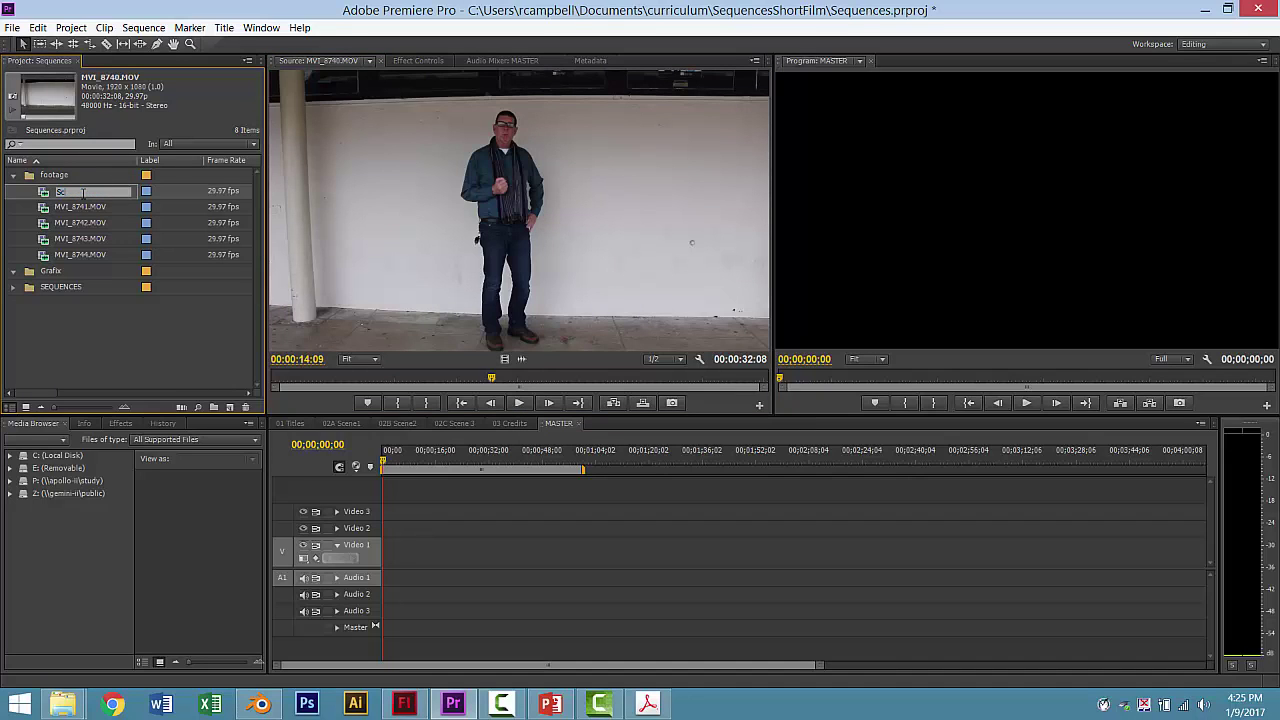
type("1Master")
key("Tab")
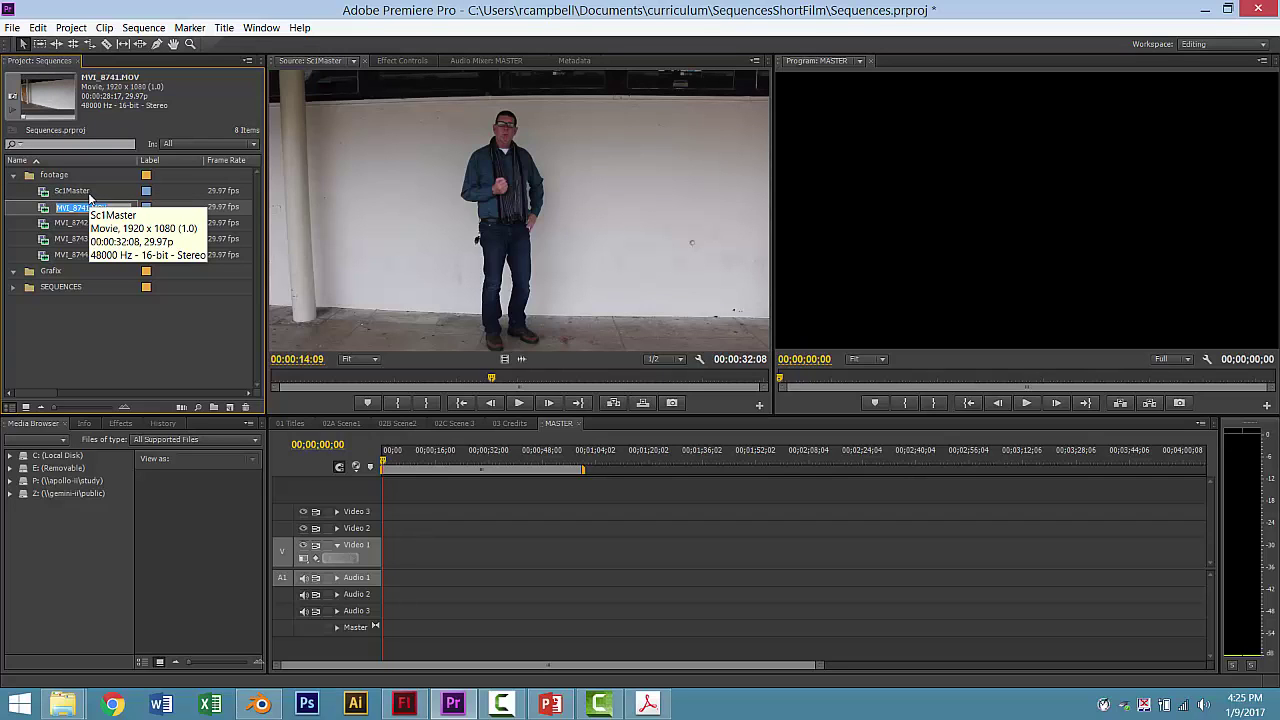
type("Sc")
type("1SR")
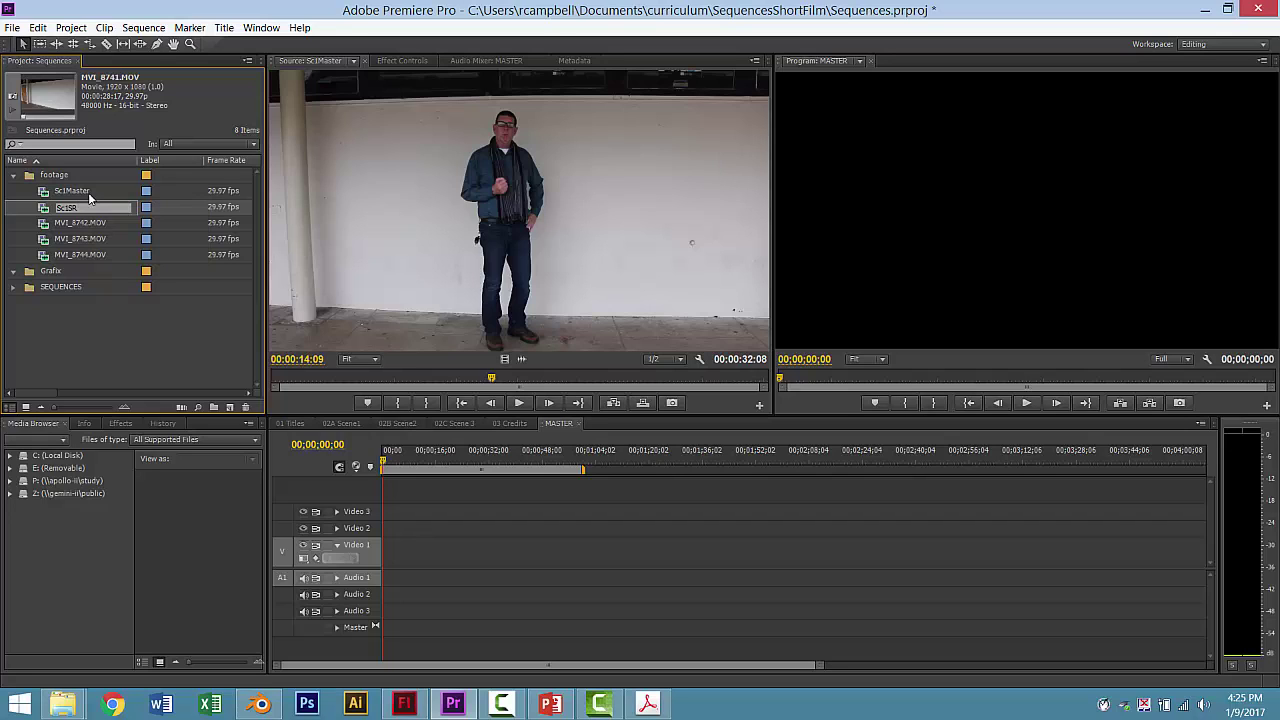
key("Return")
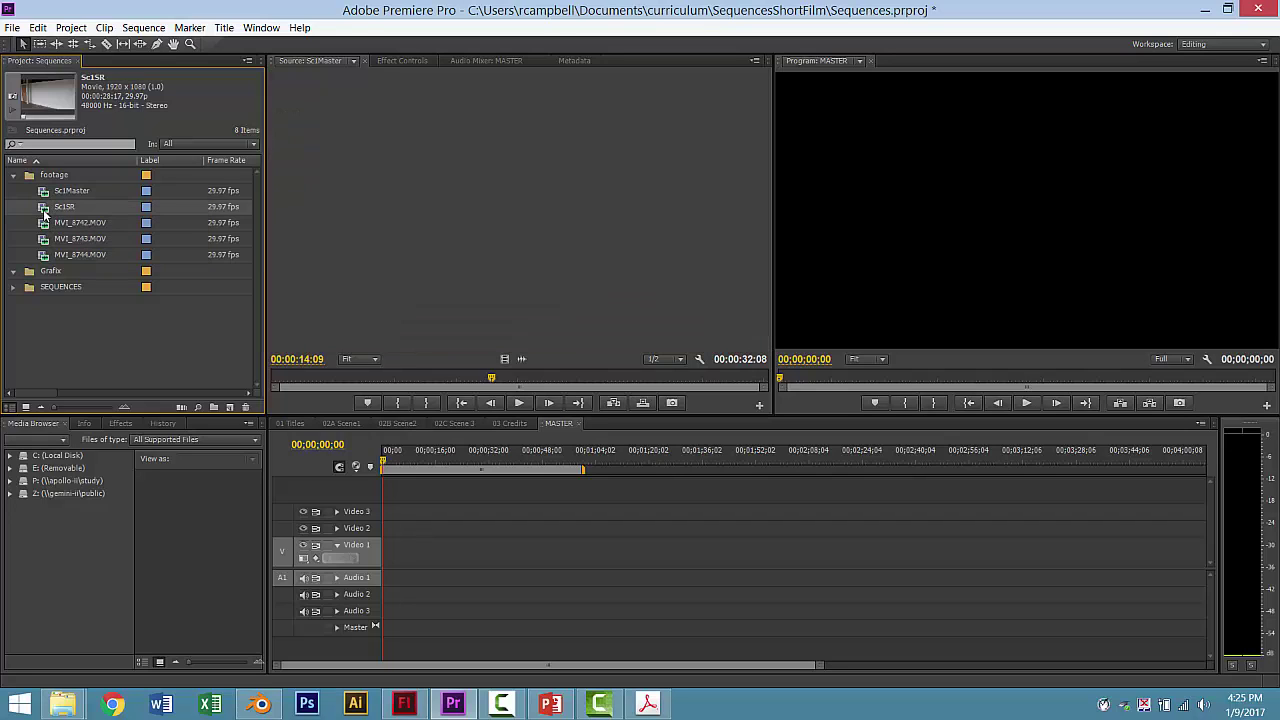
Step: Preview the next clips and rename the remaining three to Sc2, sc2A and Sc3
double_click(44, 214)
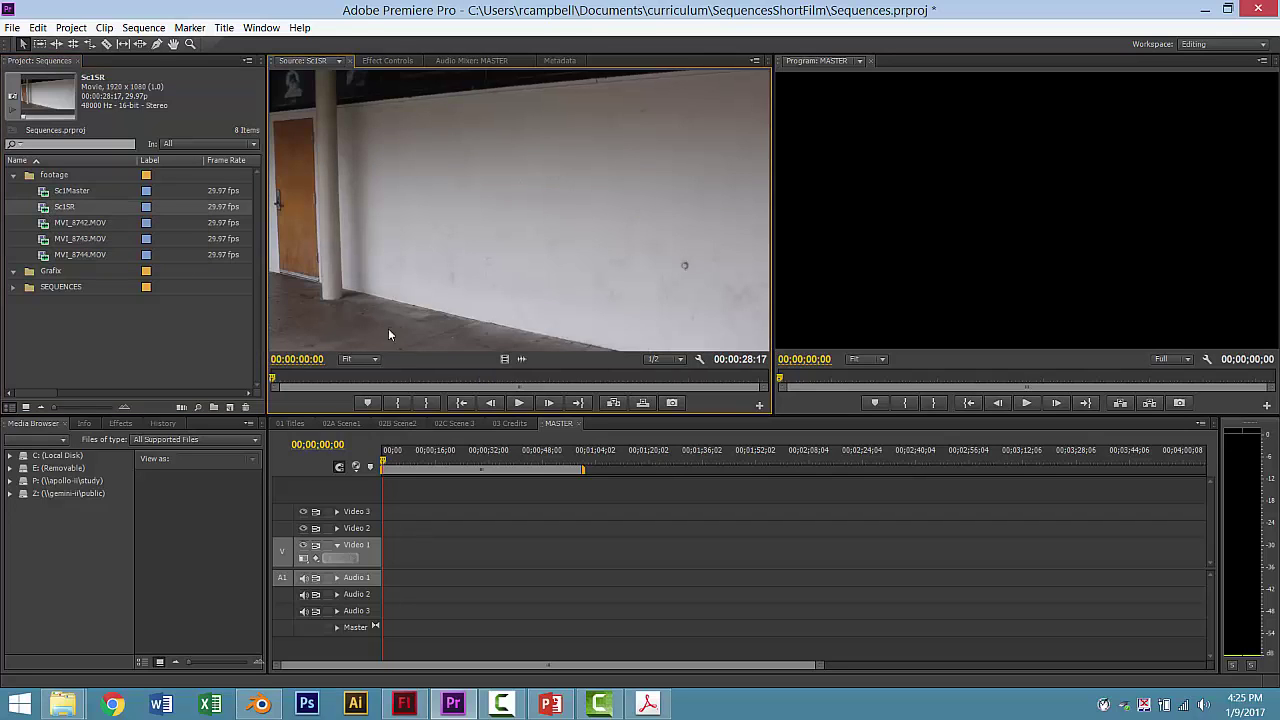
double_click(45, 225)
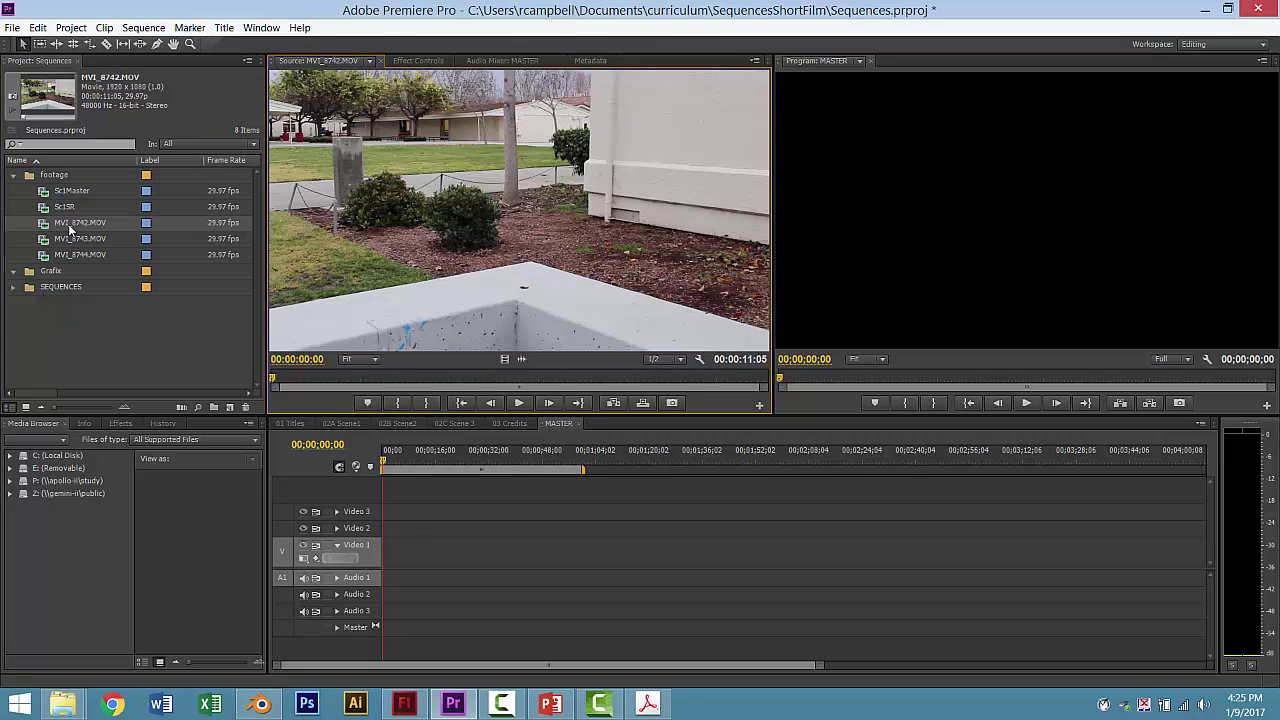
left_click(71, 228)
type("Sc")
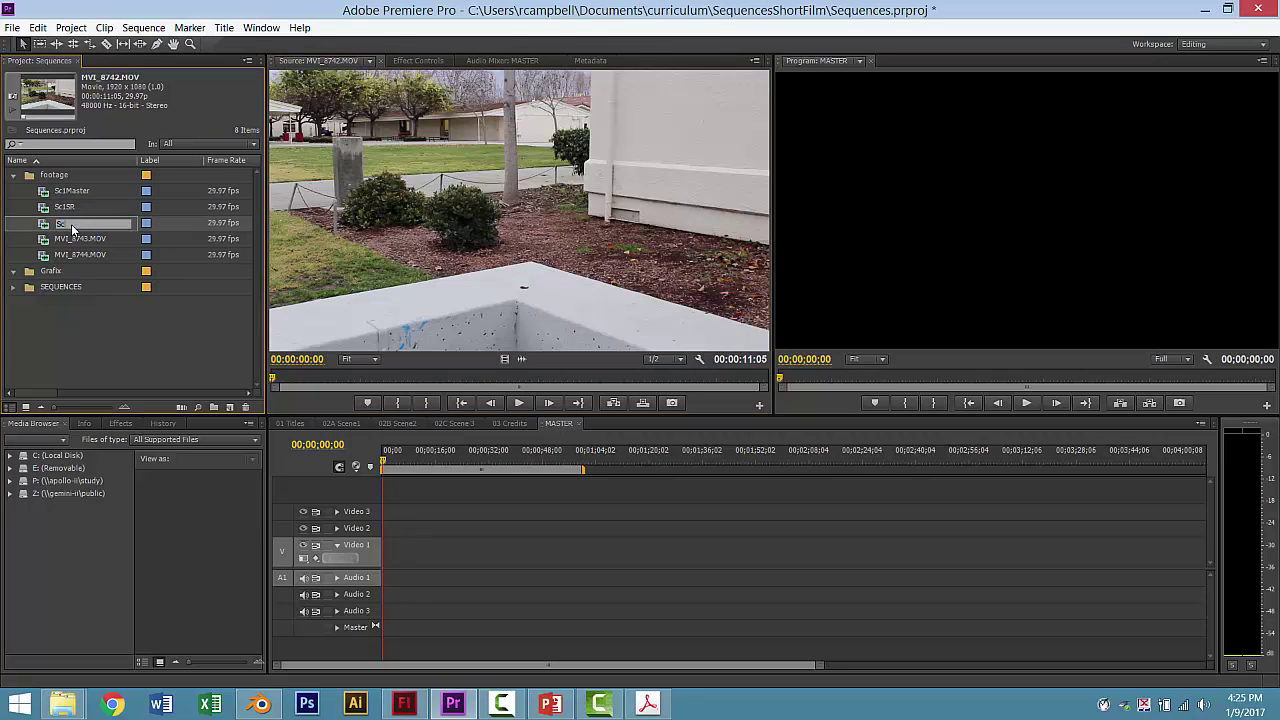
type("2")
key("Tab")
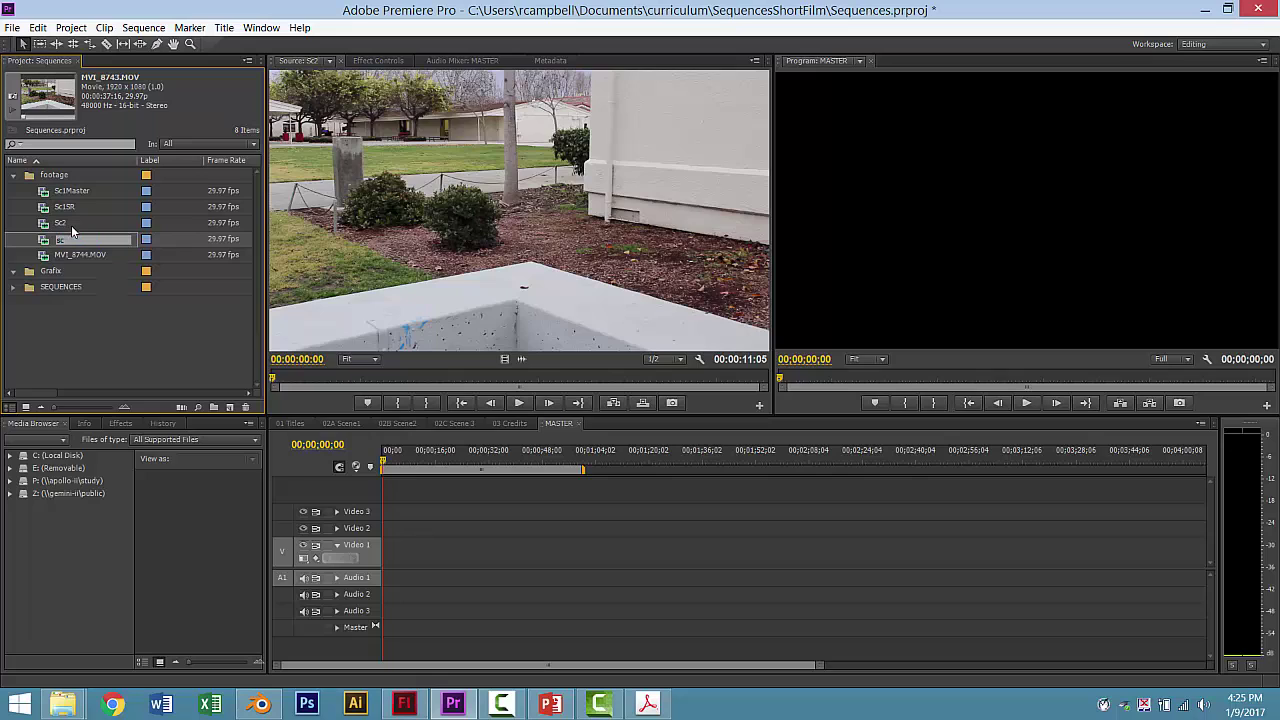
type("Sc2A")
key("Tab")
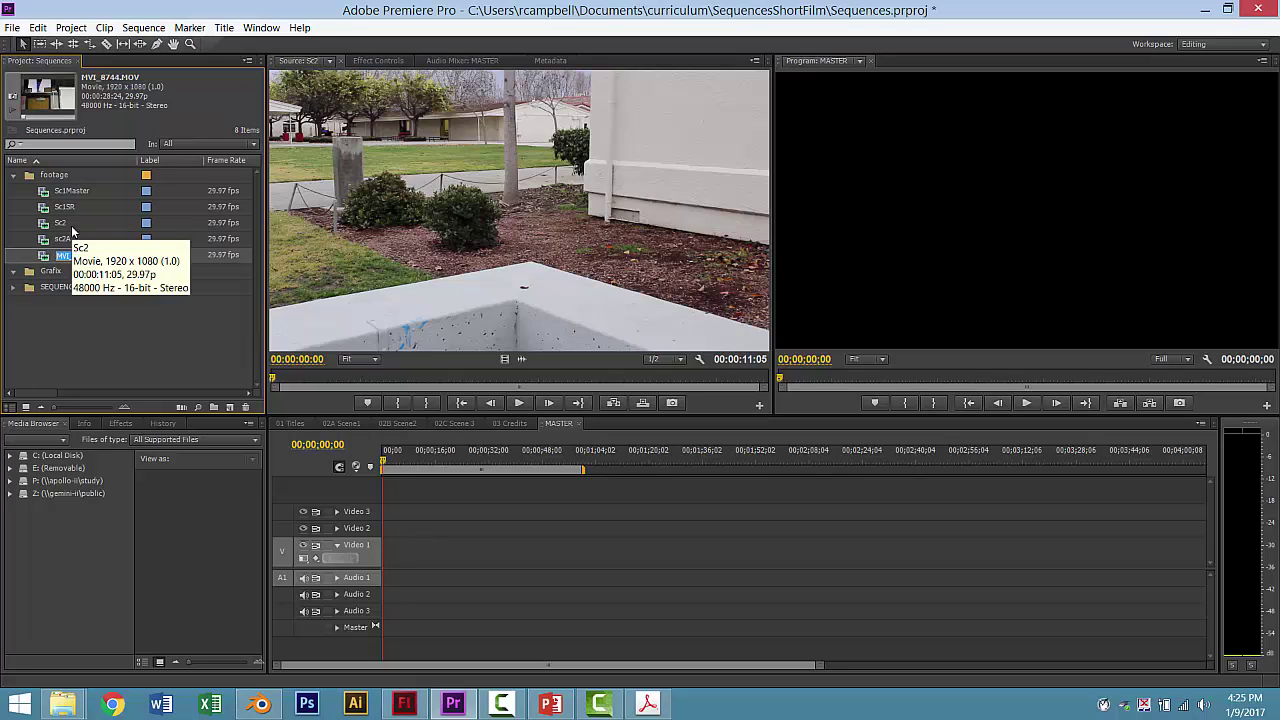
type("Sc3")
key("Tab")
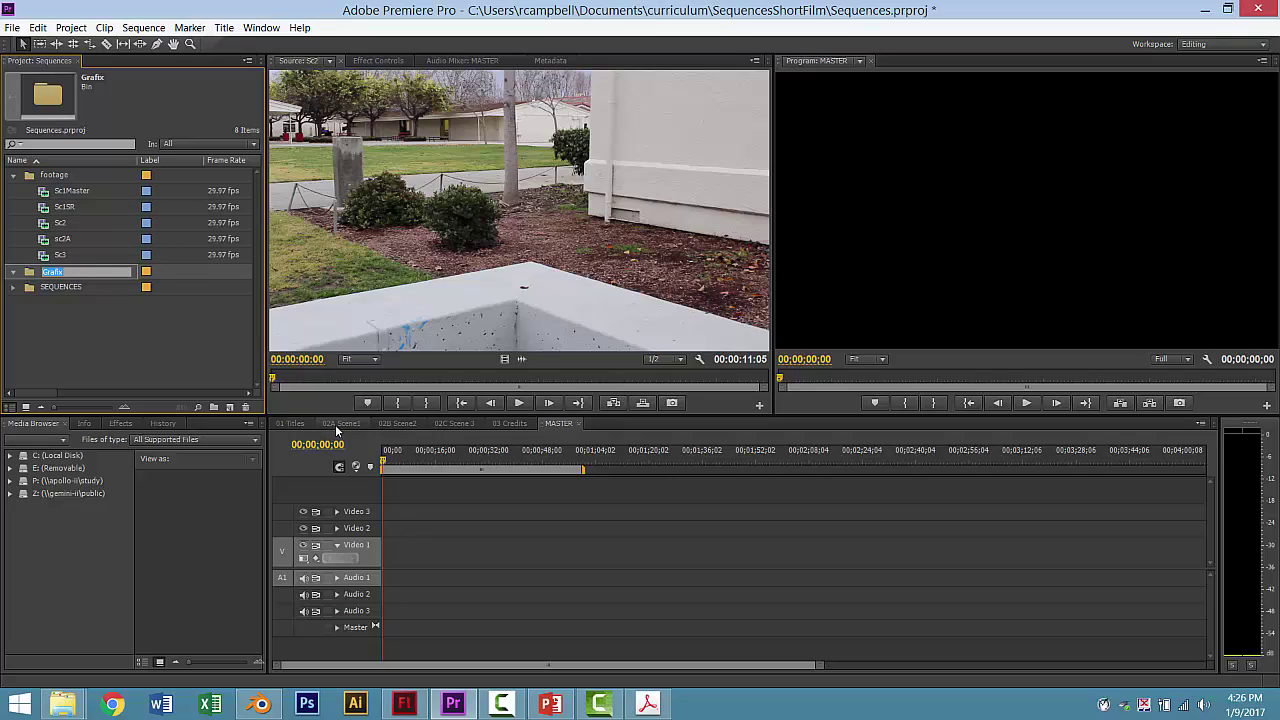
Step: Drop Sc1Master at the start of Video 1 in 02A Scene1, keeping existing sequence settings
left_click(335, 424)
left_click(46, 192)
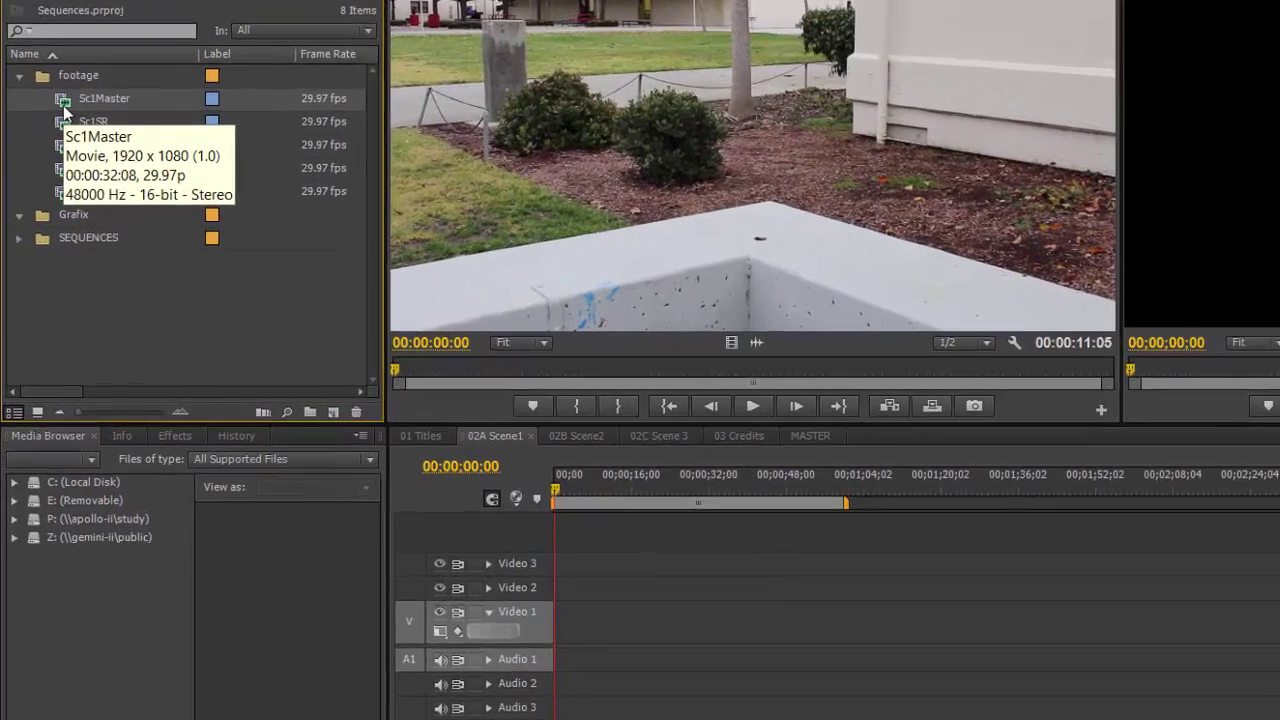
left_click_drag(53, 158, 503, 587)
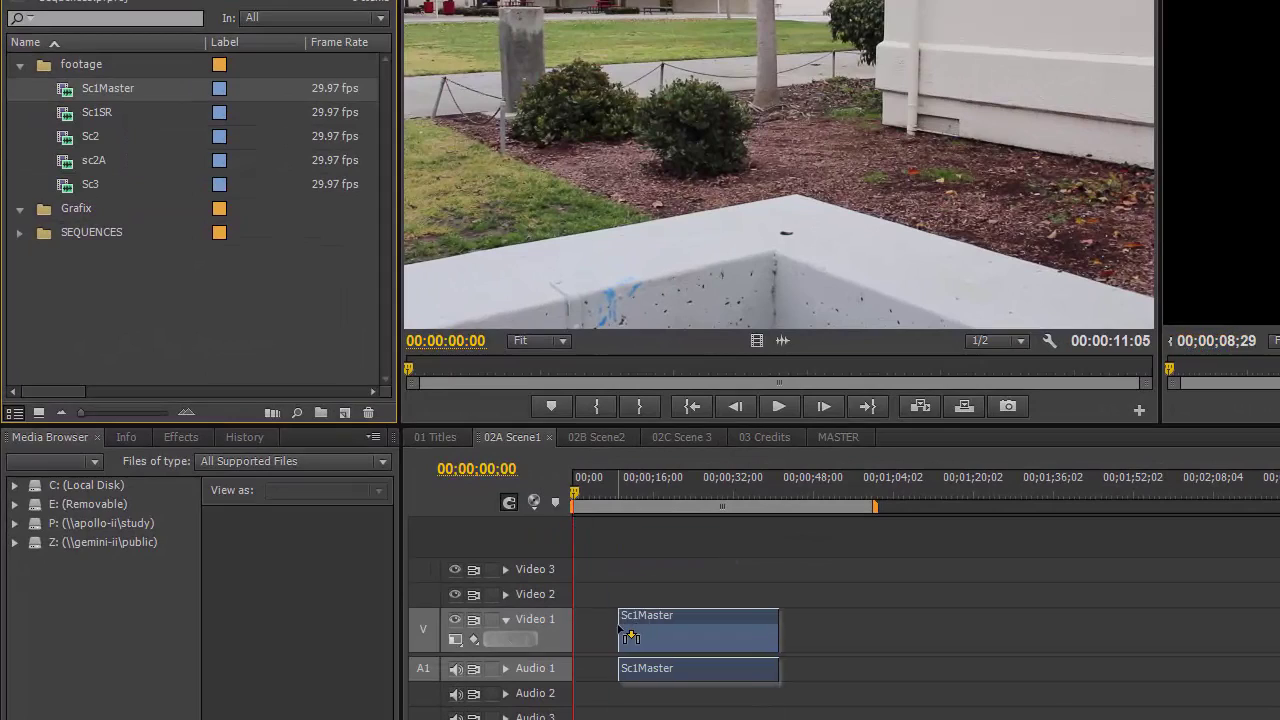
left_click_drag(621, 630, 621, 632)
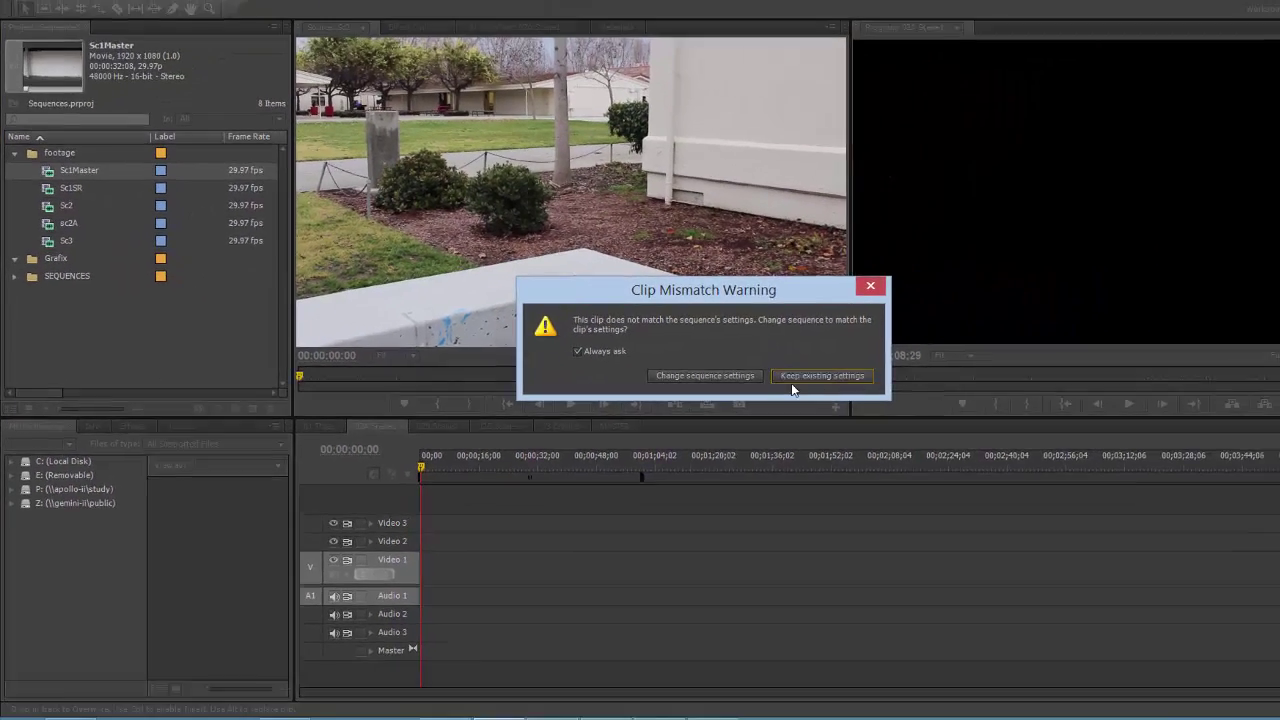
left_click_drag(645, 299, 623, 309)
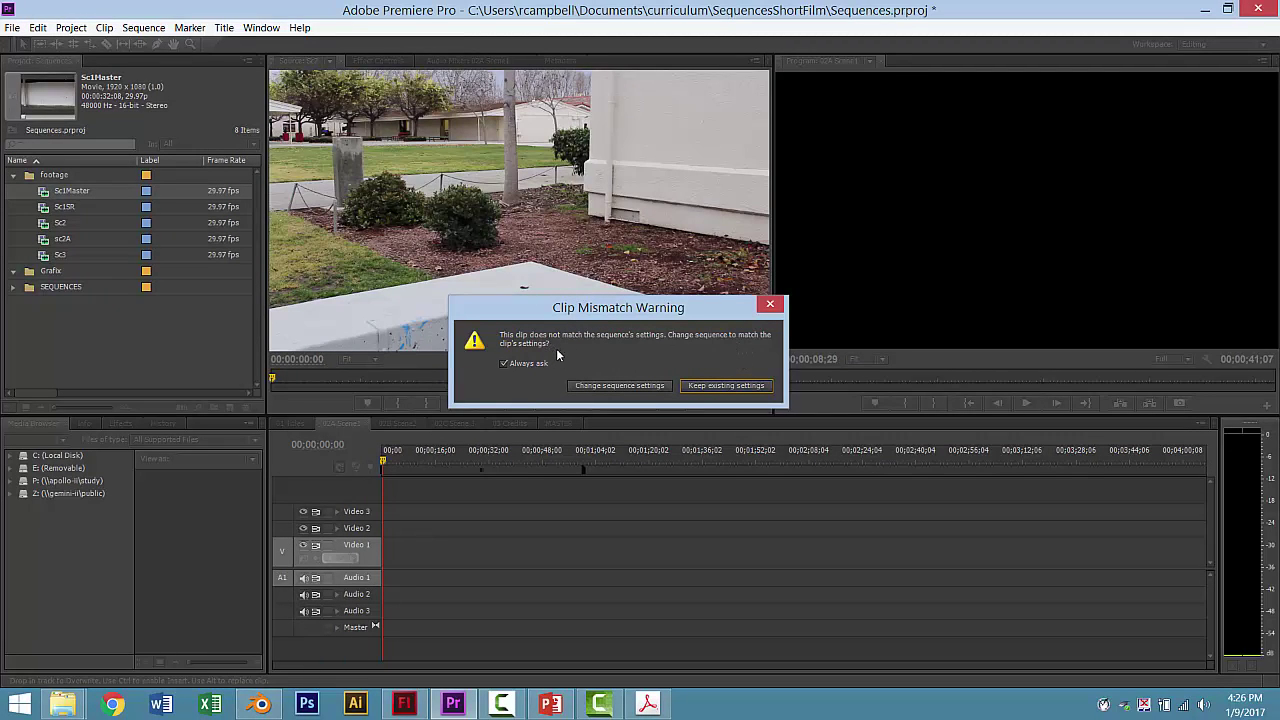
left_click(713, 387)
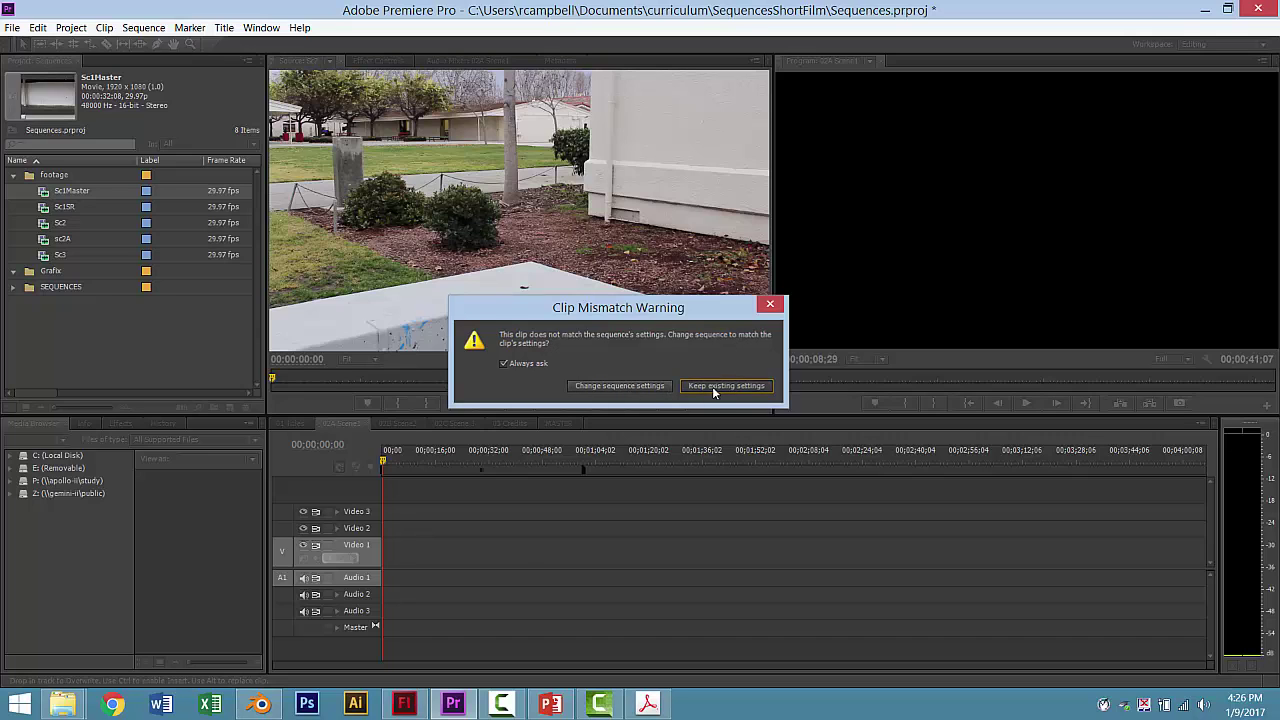
Step: Scale the Sc1Master clip to the frame size
left_click(412, 466)
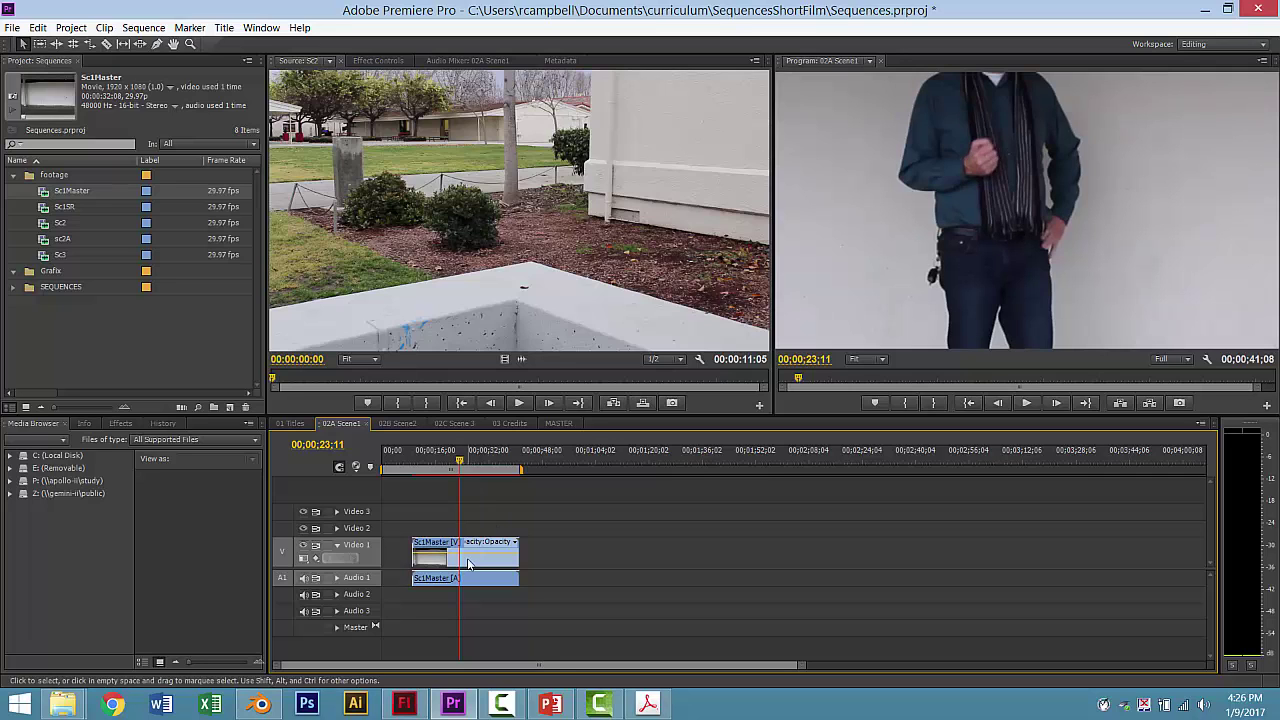
right_click(468, 561)
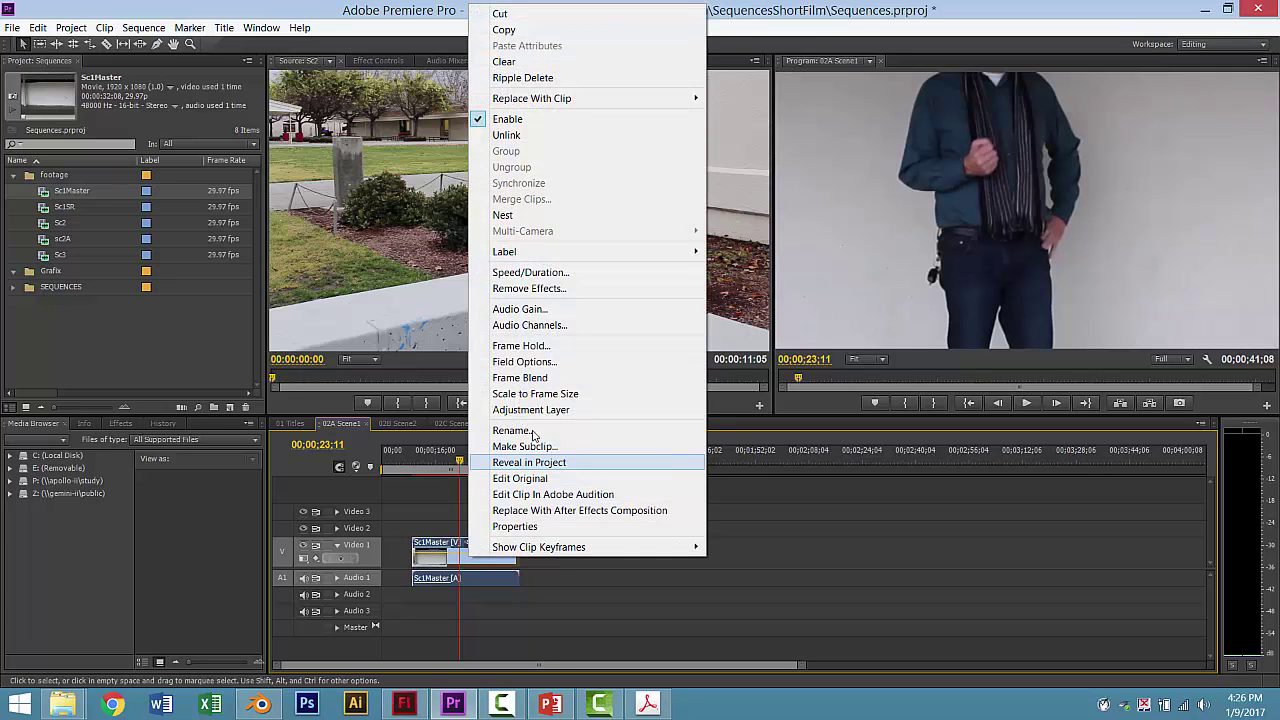
left_click(536, 399)
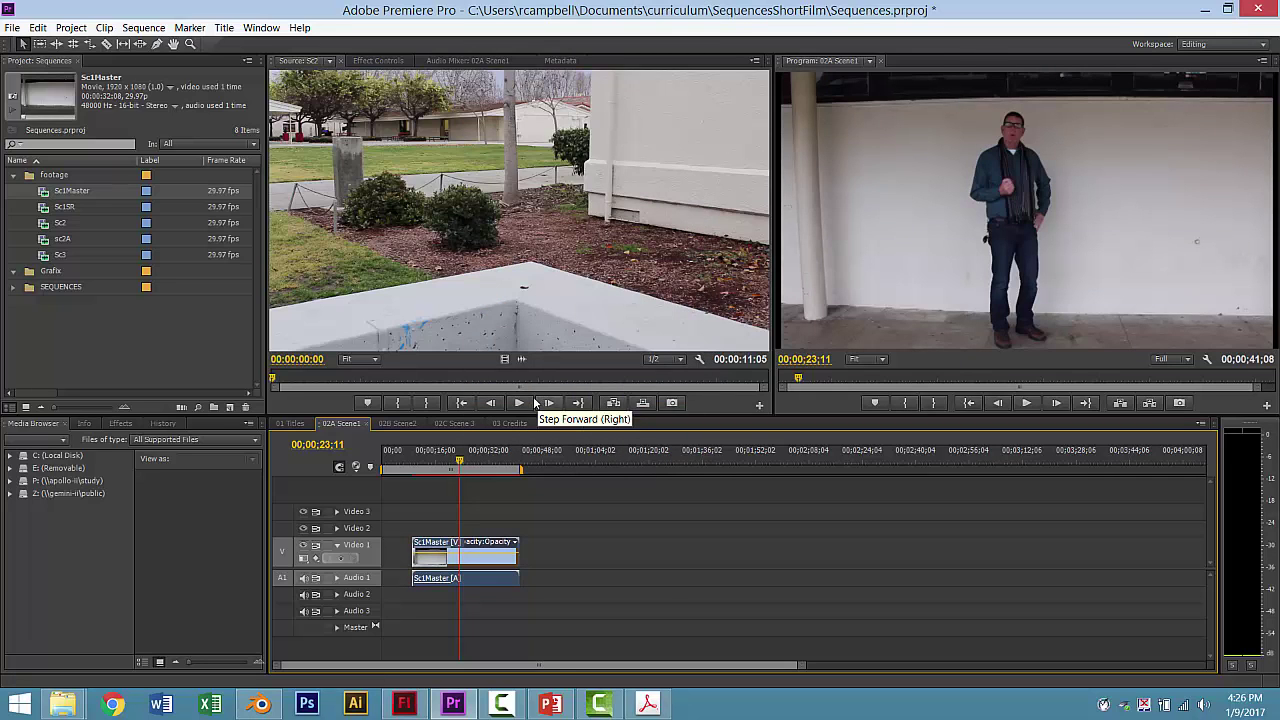
Step: Trim Sc1Master's opening seconds, review playback, and park at 00;00;32;04 with the Razor tool
left_click_drag(453, 465, 432, 466)
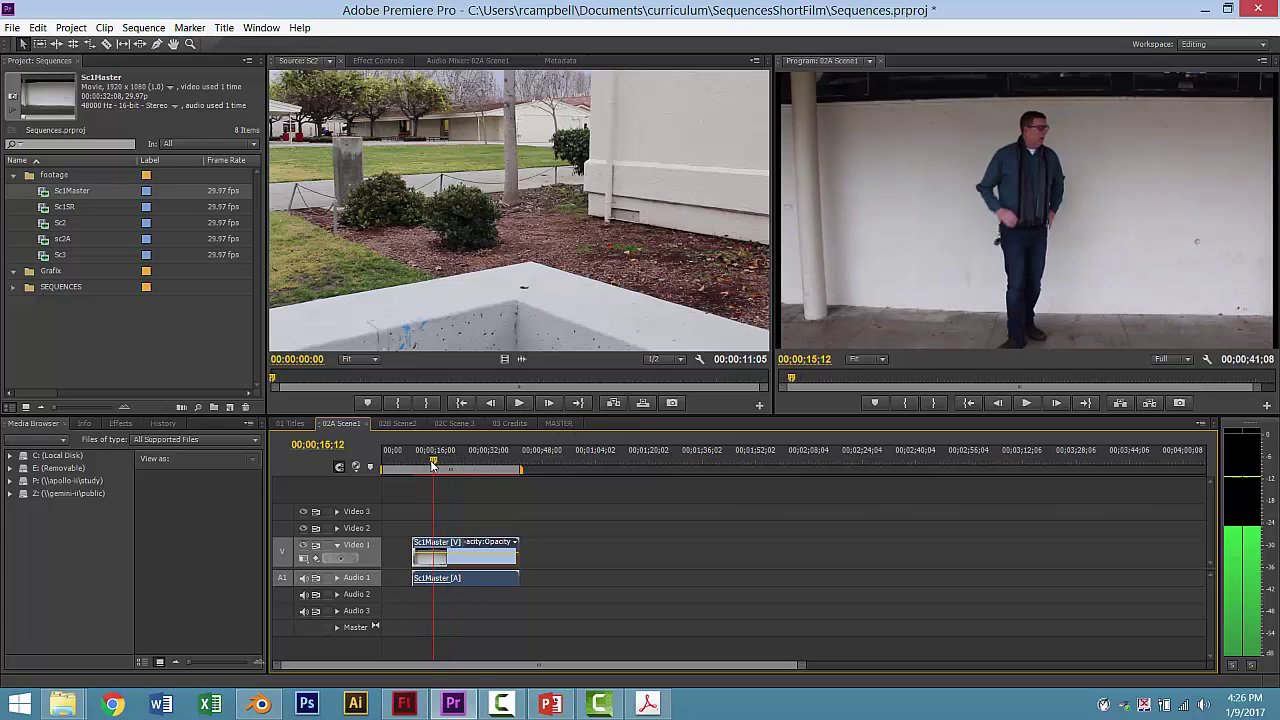
left_click_drag(414, 545, 433, 545)
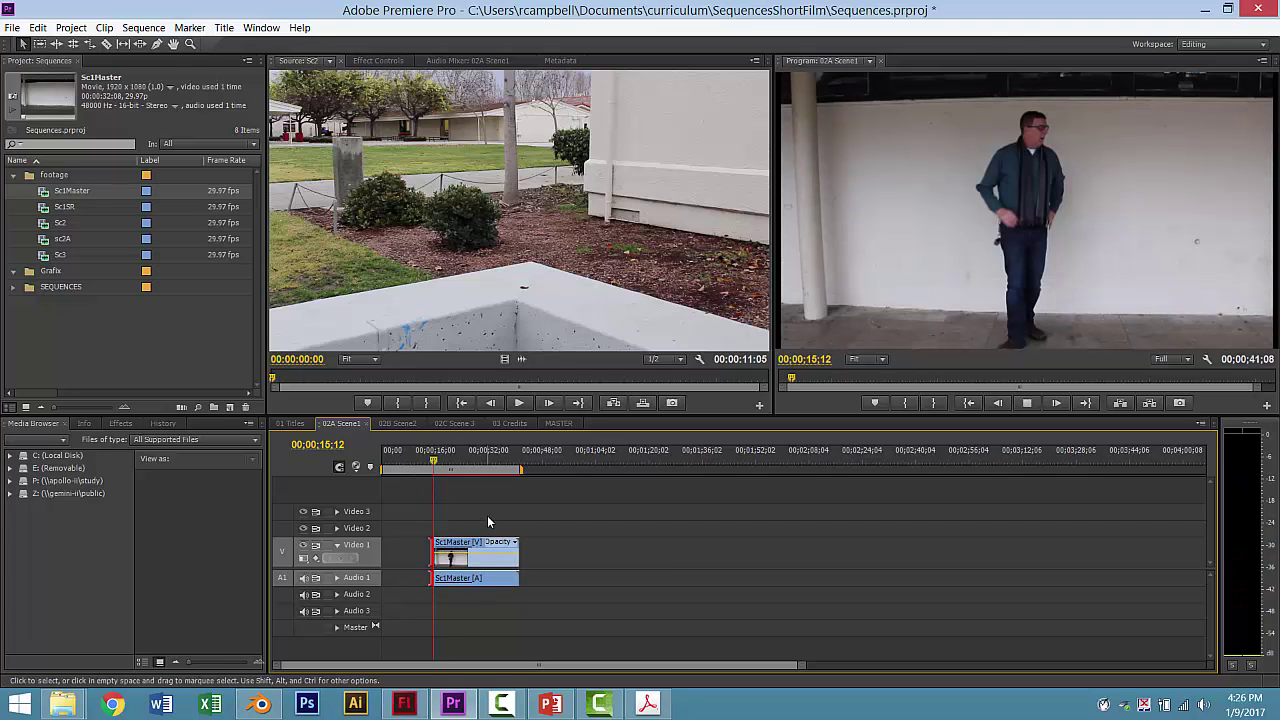
key("space")
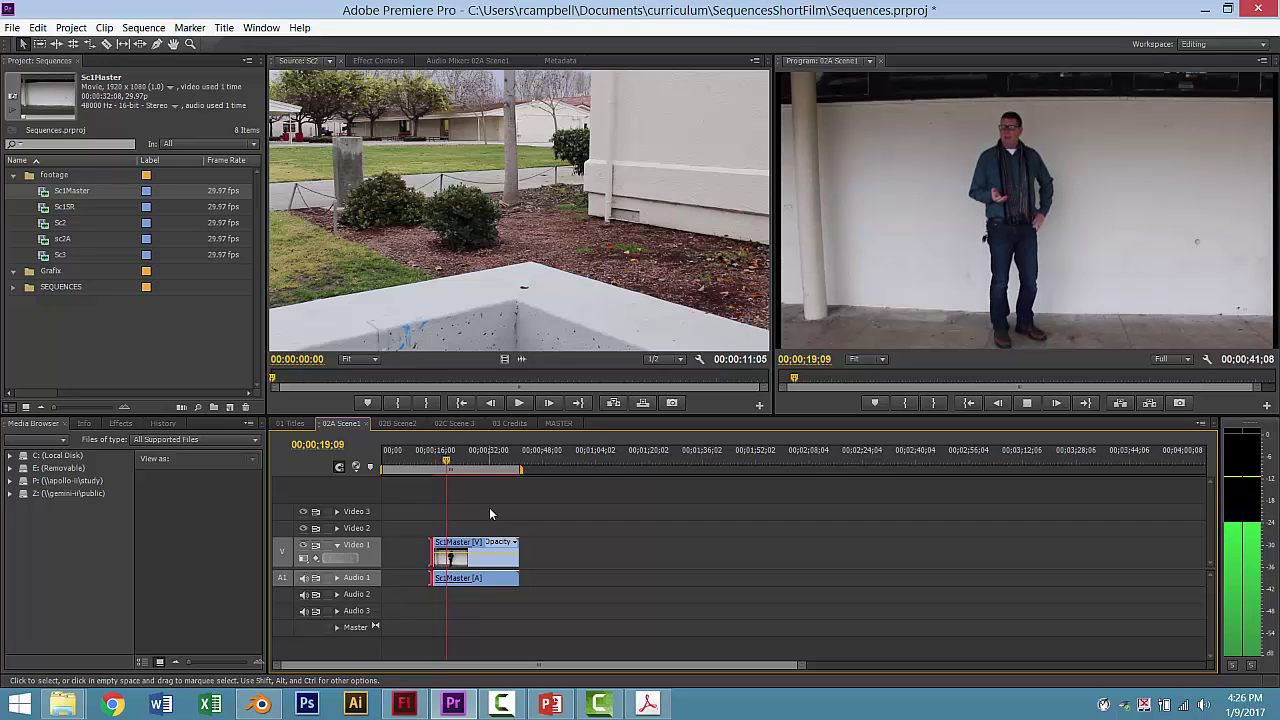
key("space")
mouse_move(488, 467)
left_mouse_down()
mouse_move(500, 472)
mouse_move(481, 472)
left_mouse_up()
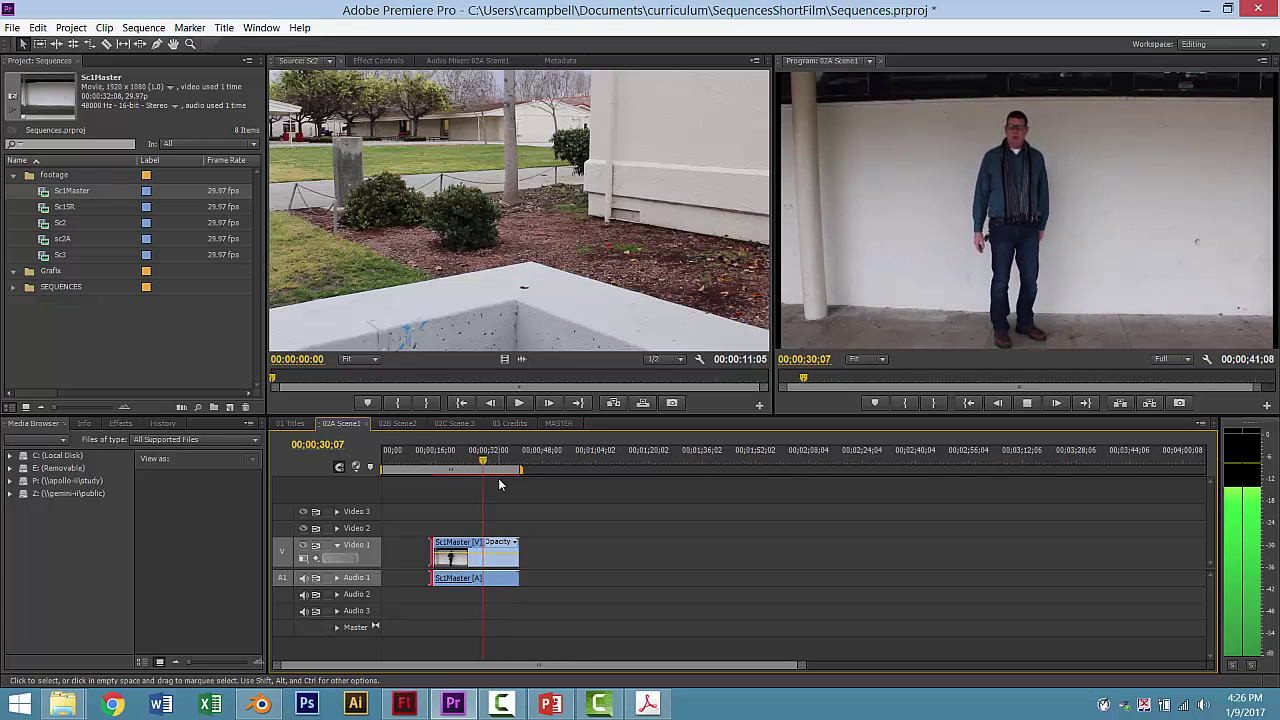
key("space")
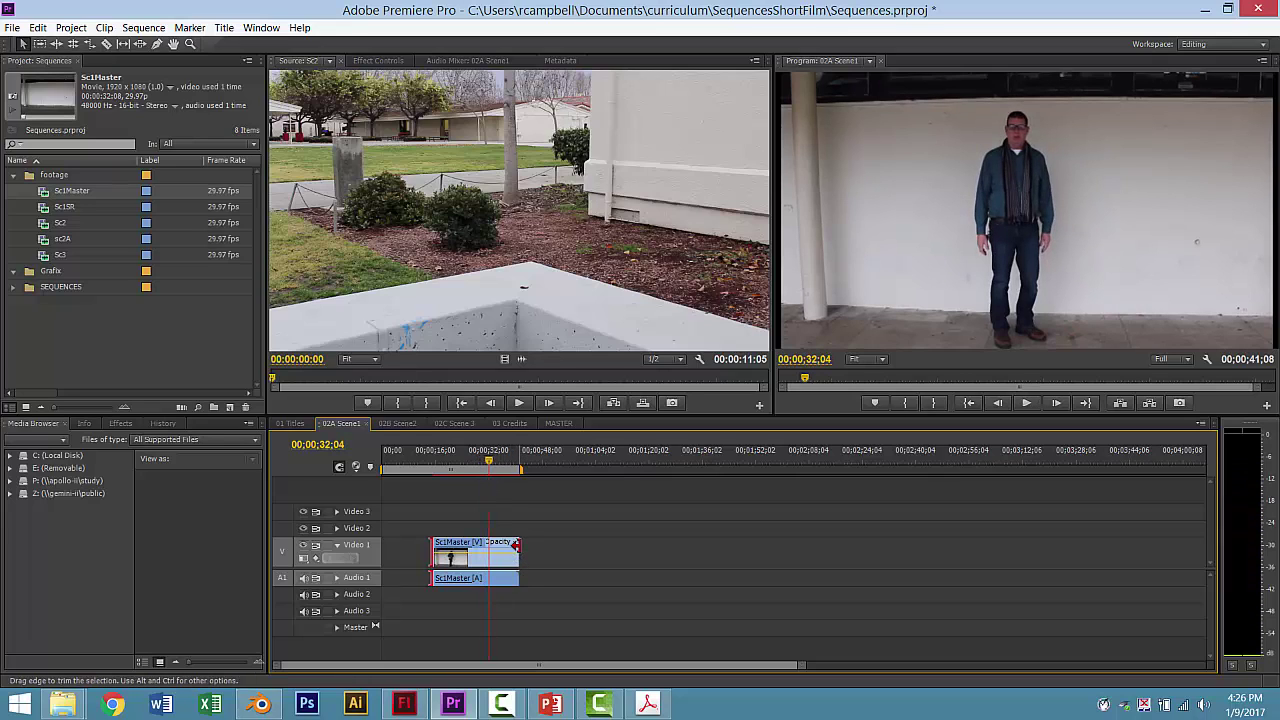
key("c")
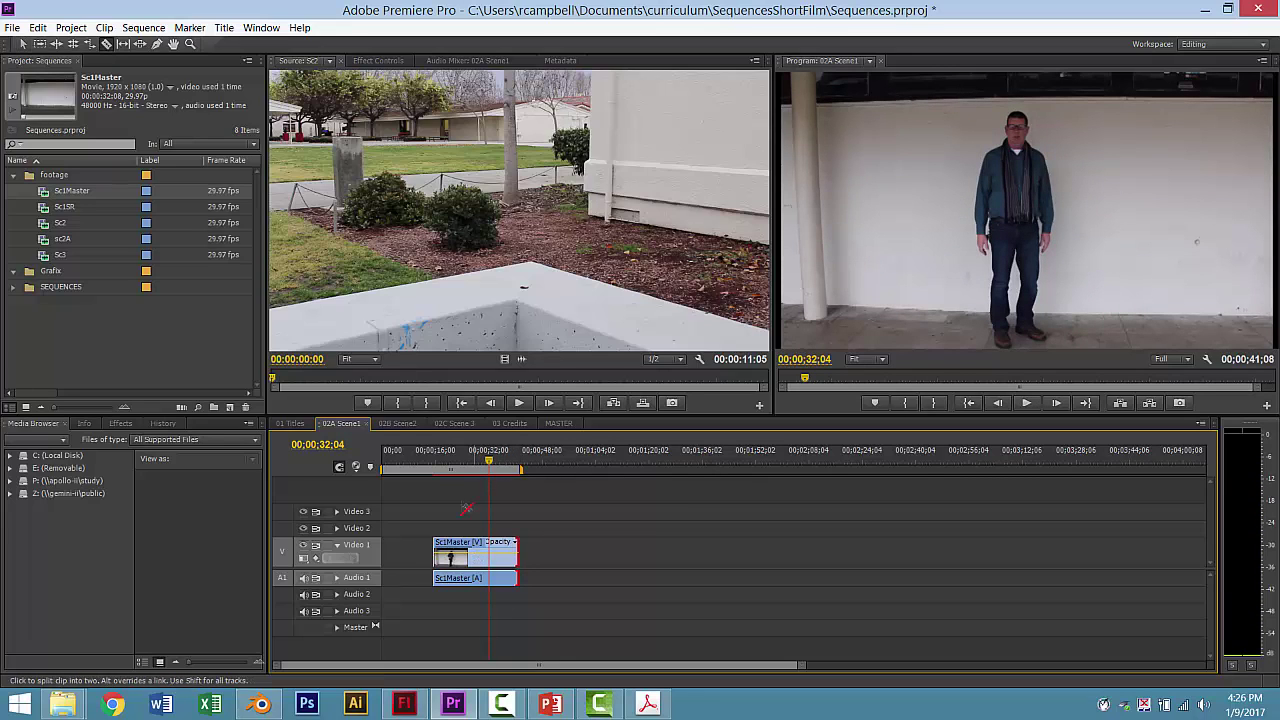
Step: Razor Sc1Master at 00;00;32;04 and slide the kept piece to 00;00;00;00
left_click(105, 46)
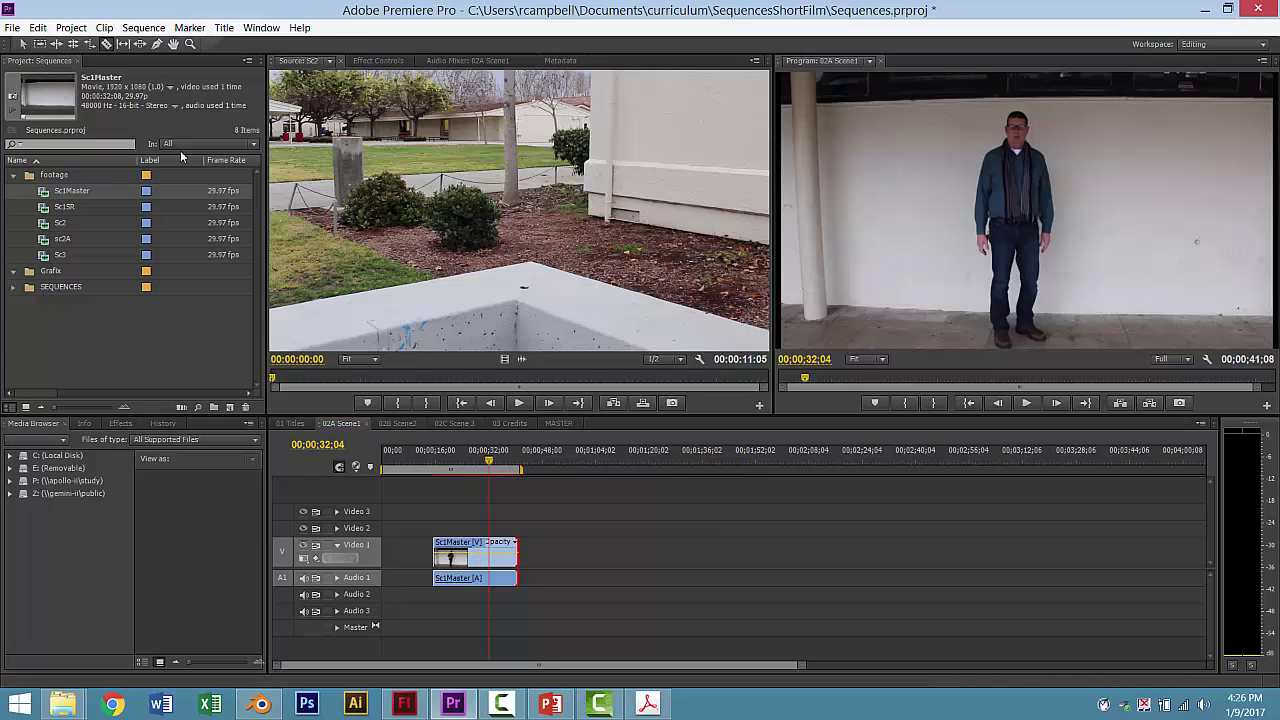
left_click(492, 545)
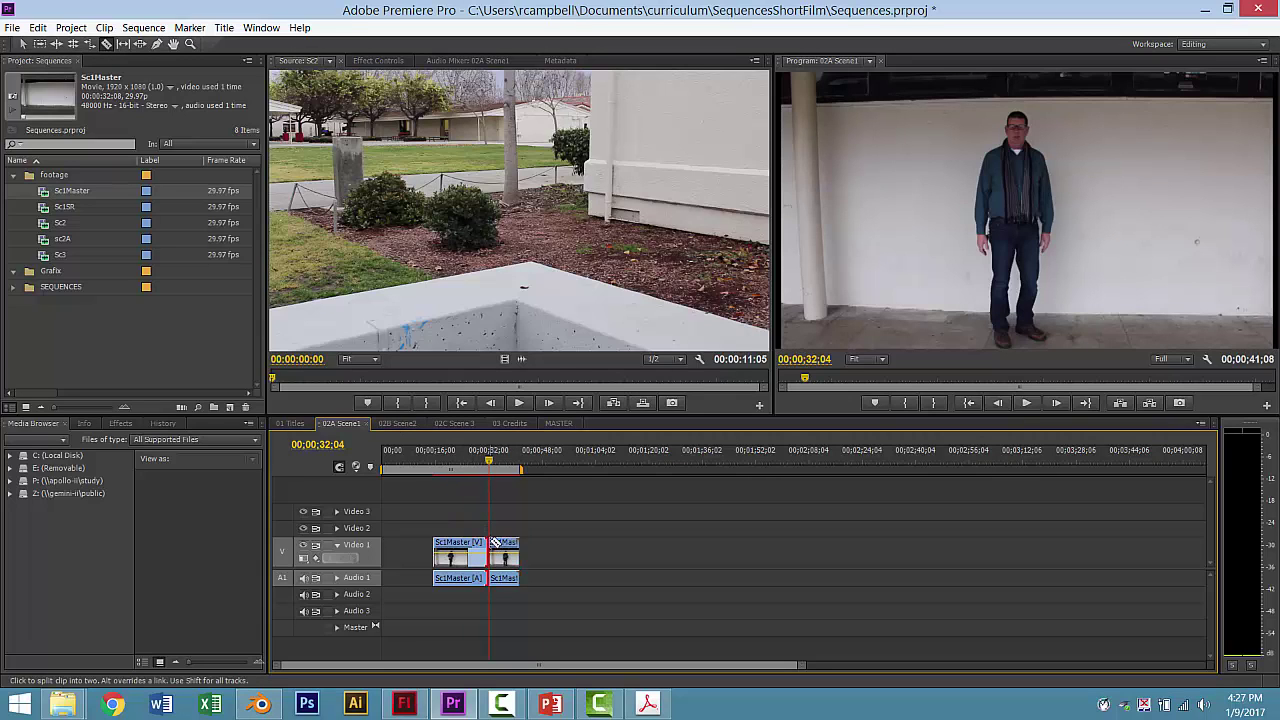
key("v")
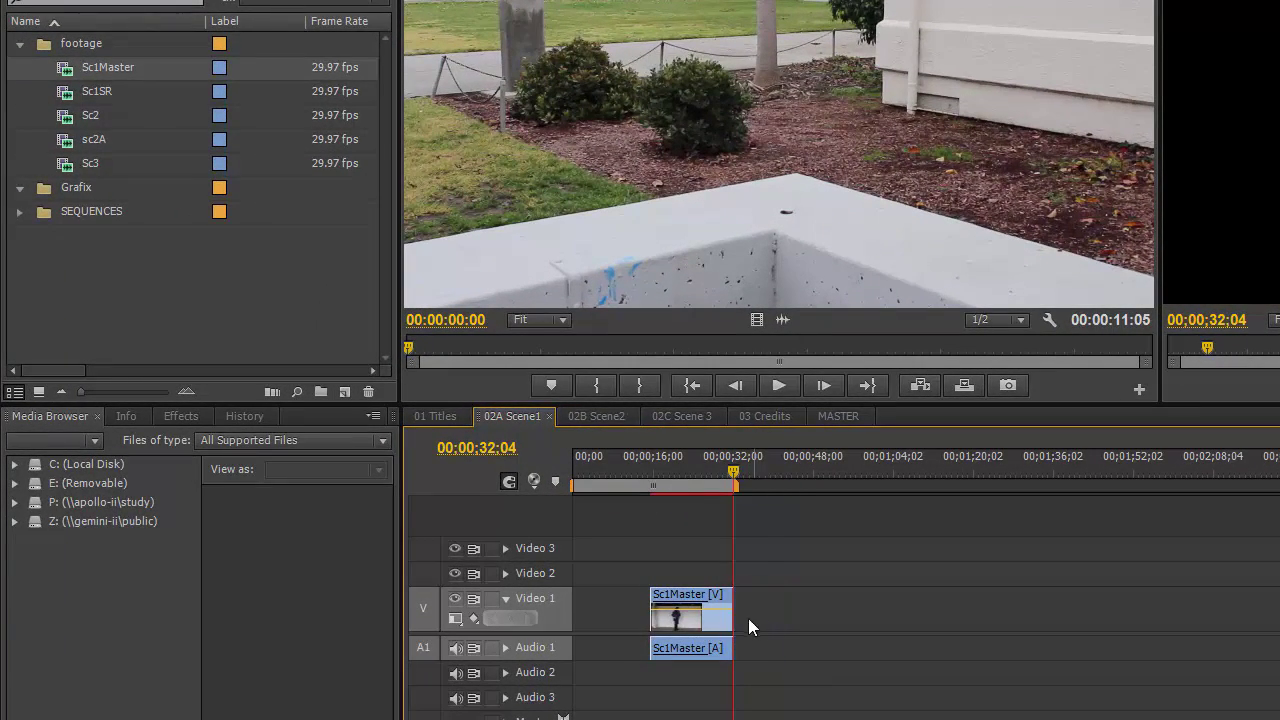
left_click_drag(691, 596, 626, 610)
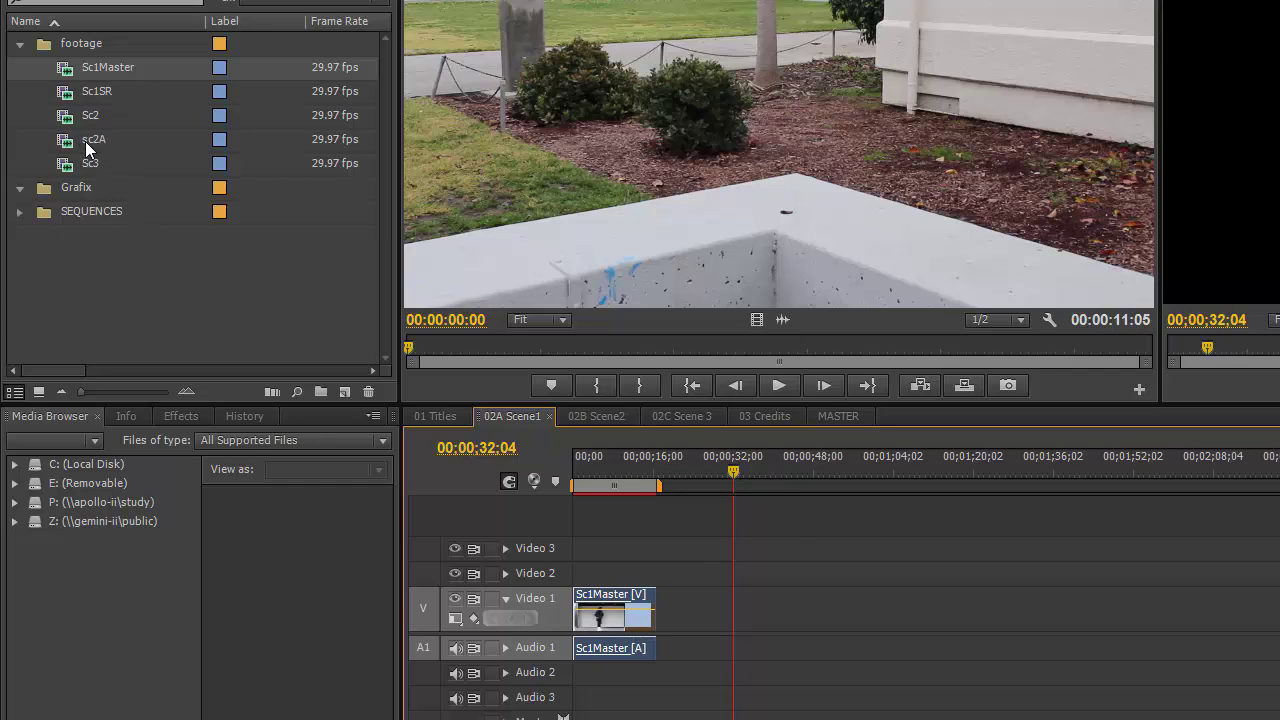
Step: Add Sc1SR to Video 2 and Audio 2 at the playhead and scale it to frame size
double_click(72, 100)
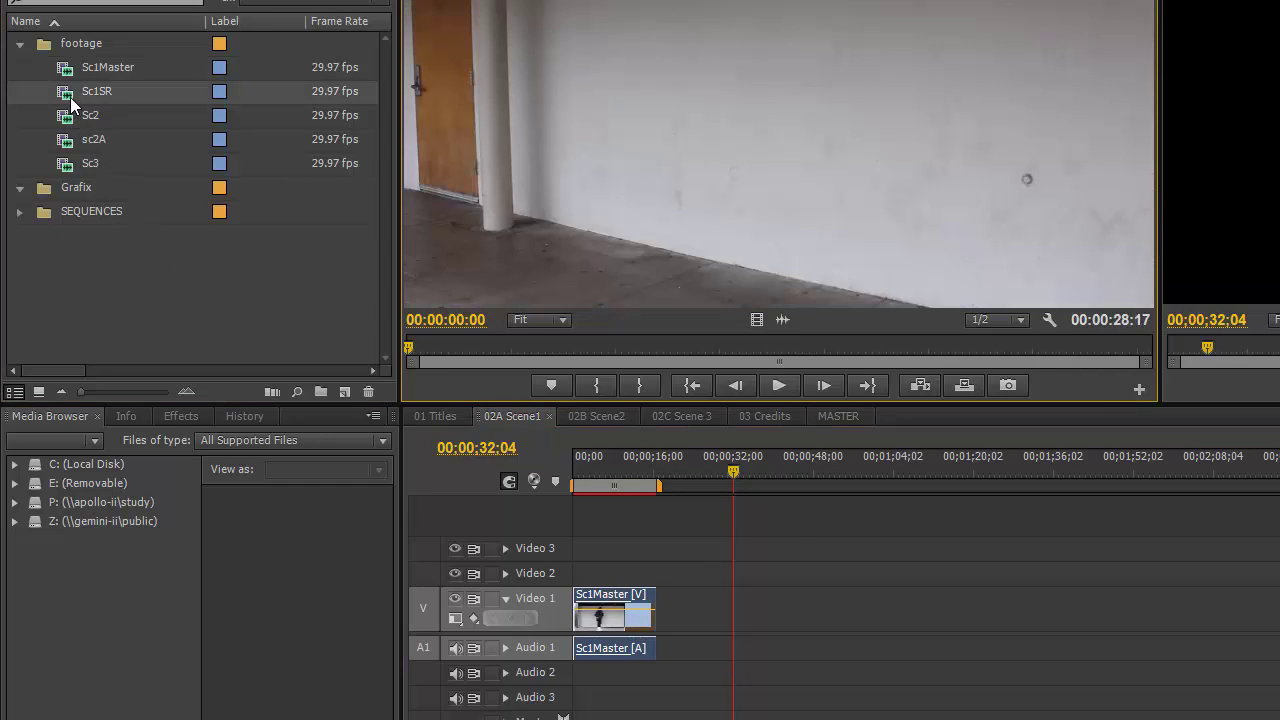
left_click_drag(72, 100, 728, 580)
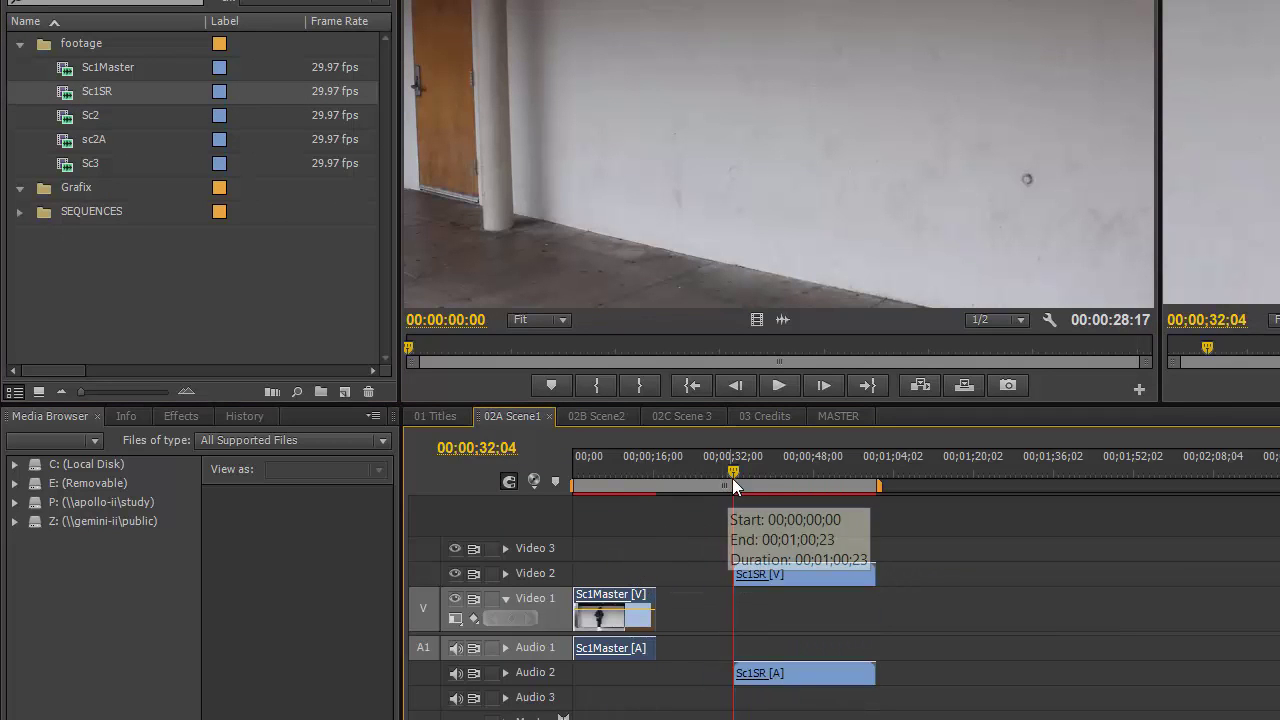
left_click_drag(732, 478, 753, 474)
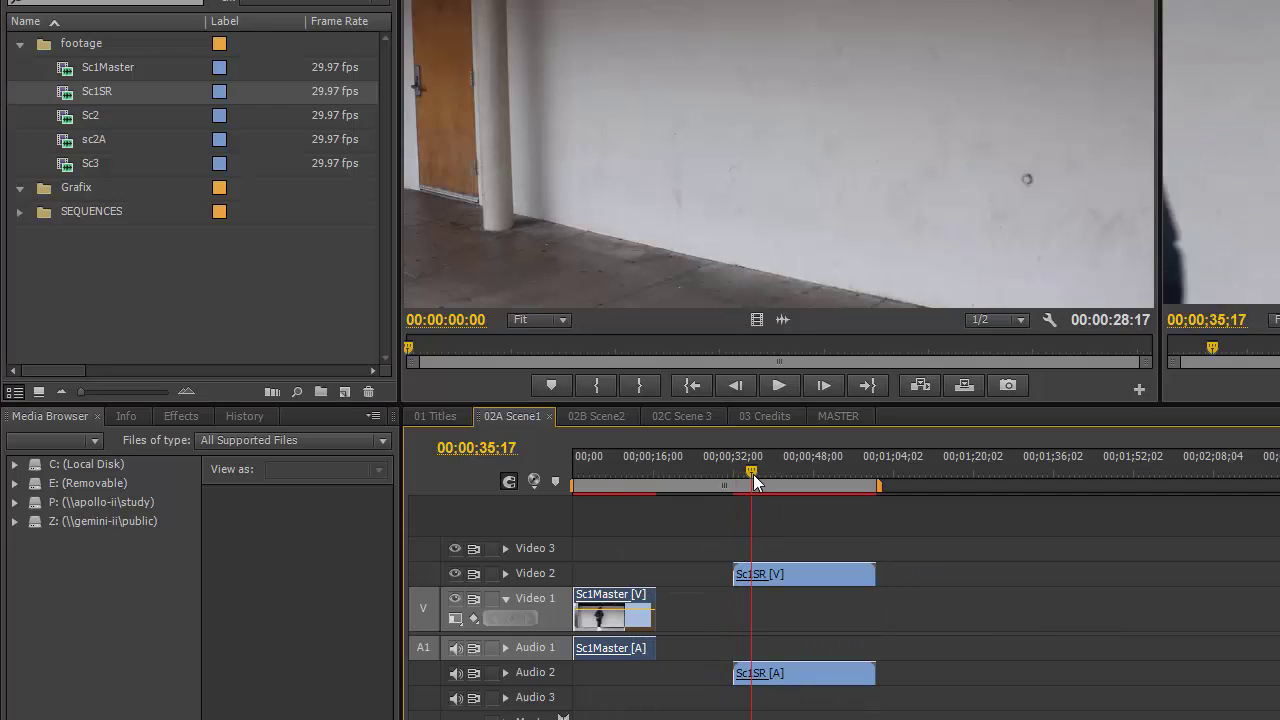
right_click(787, 576)
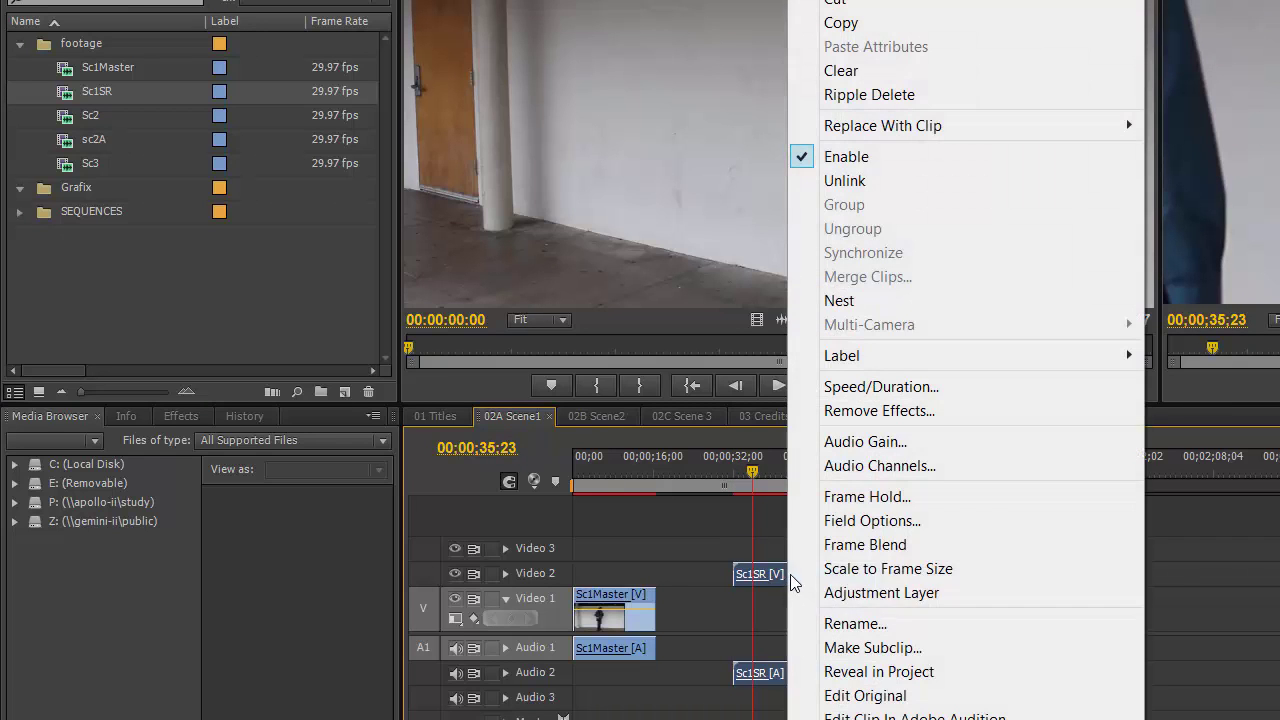
left_click(847, 569)
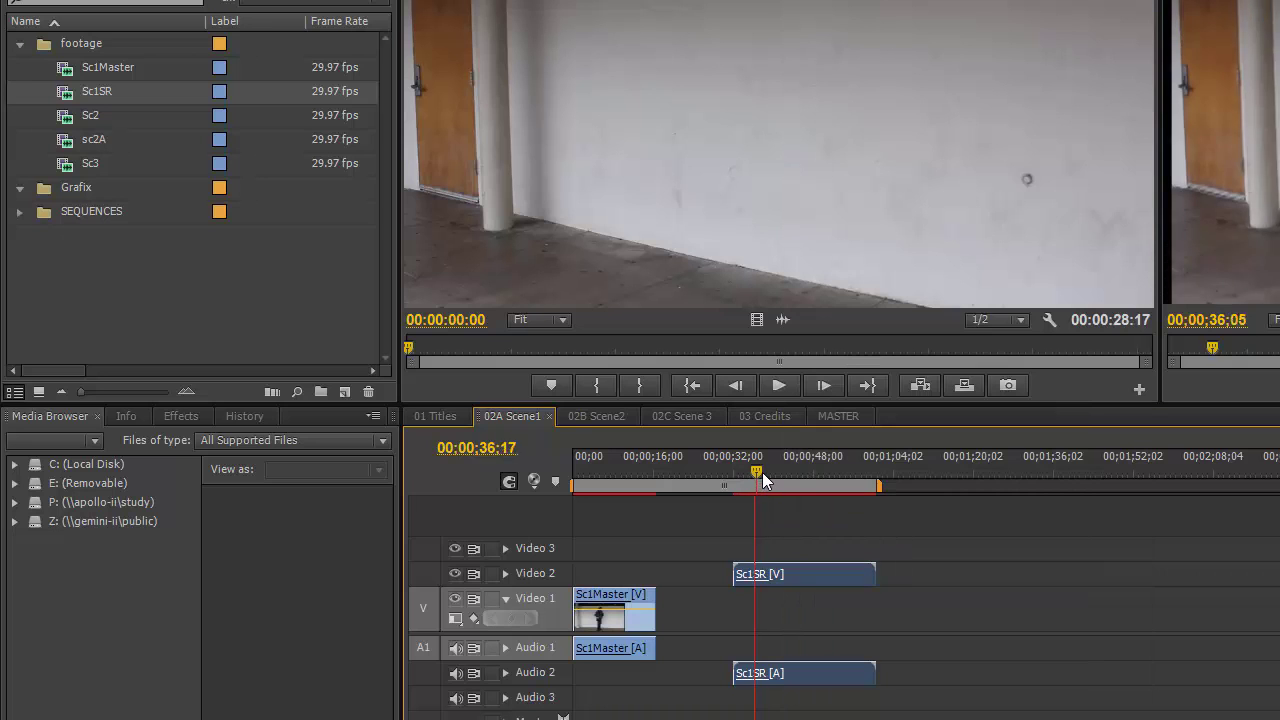
Step: Trim Sc1SR's start later and its end to 00;00;53;18
left_click_drag(764, 472, 760, 508)
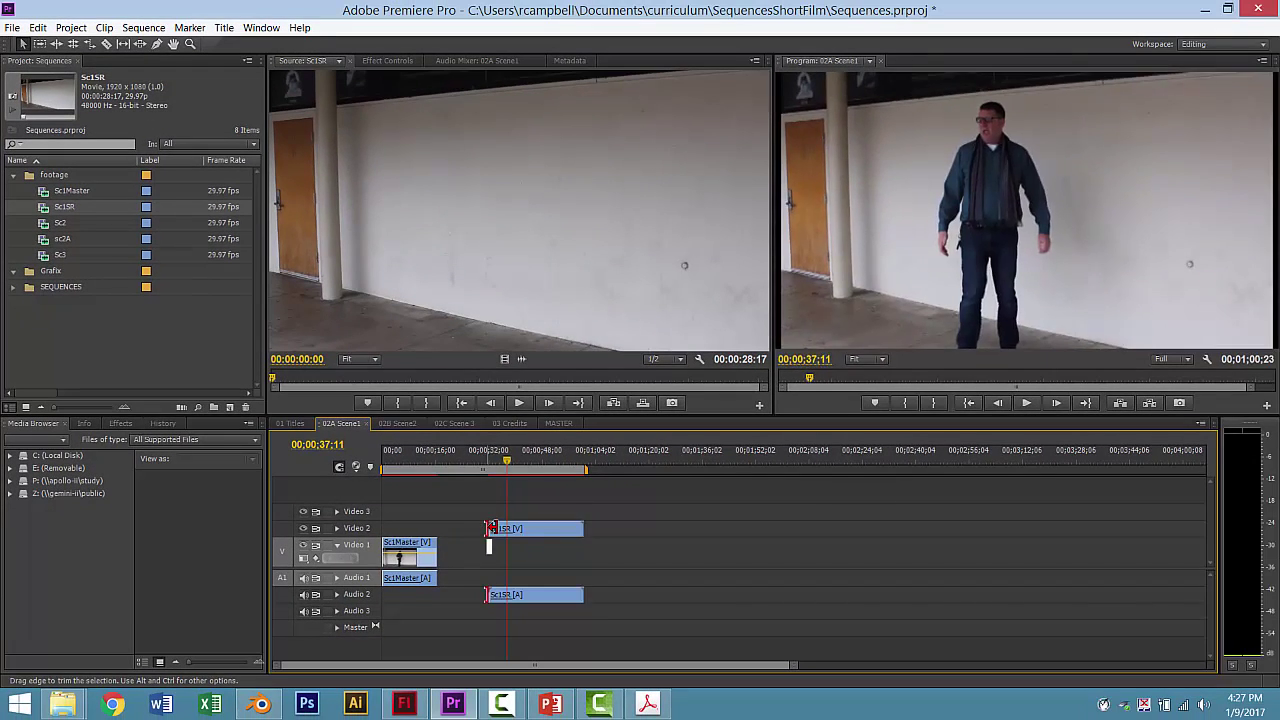
left_click_drag(489, 528, 503, 528)
left_click(519, 460)
left_click_drag(535, 468, 576, 474)
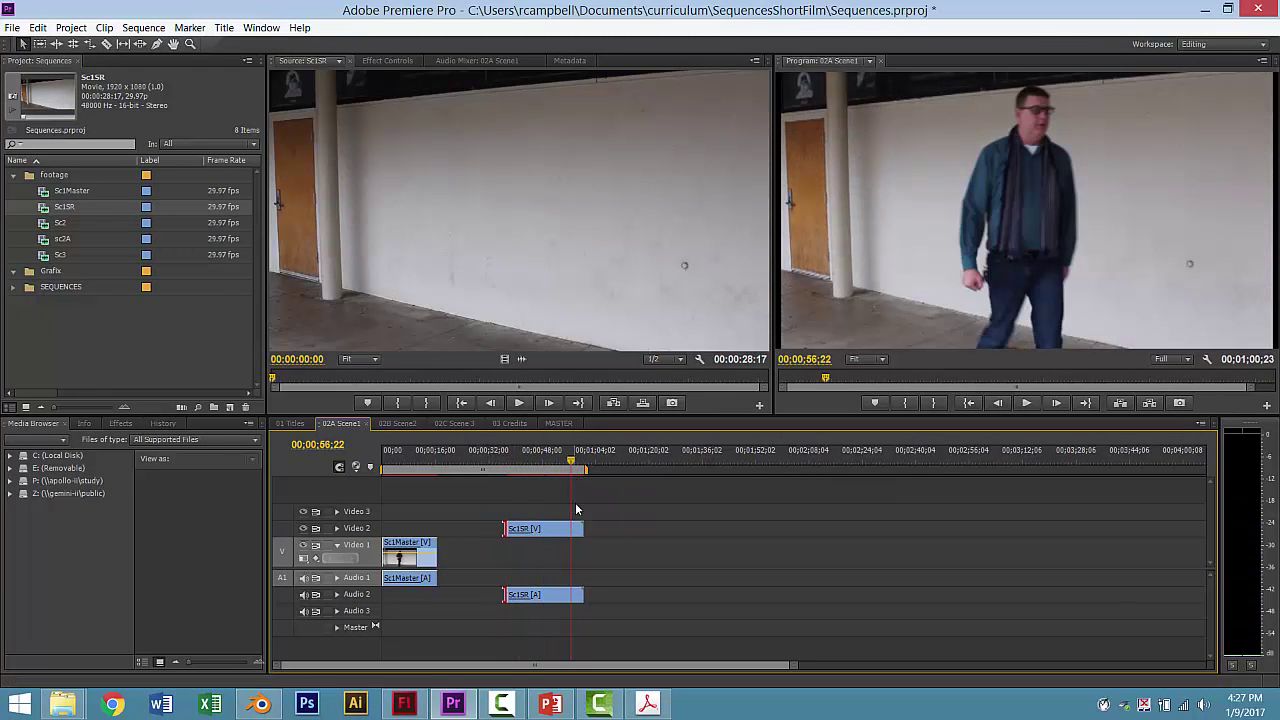
left_click_drag(571, 528, 558, 528)
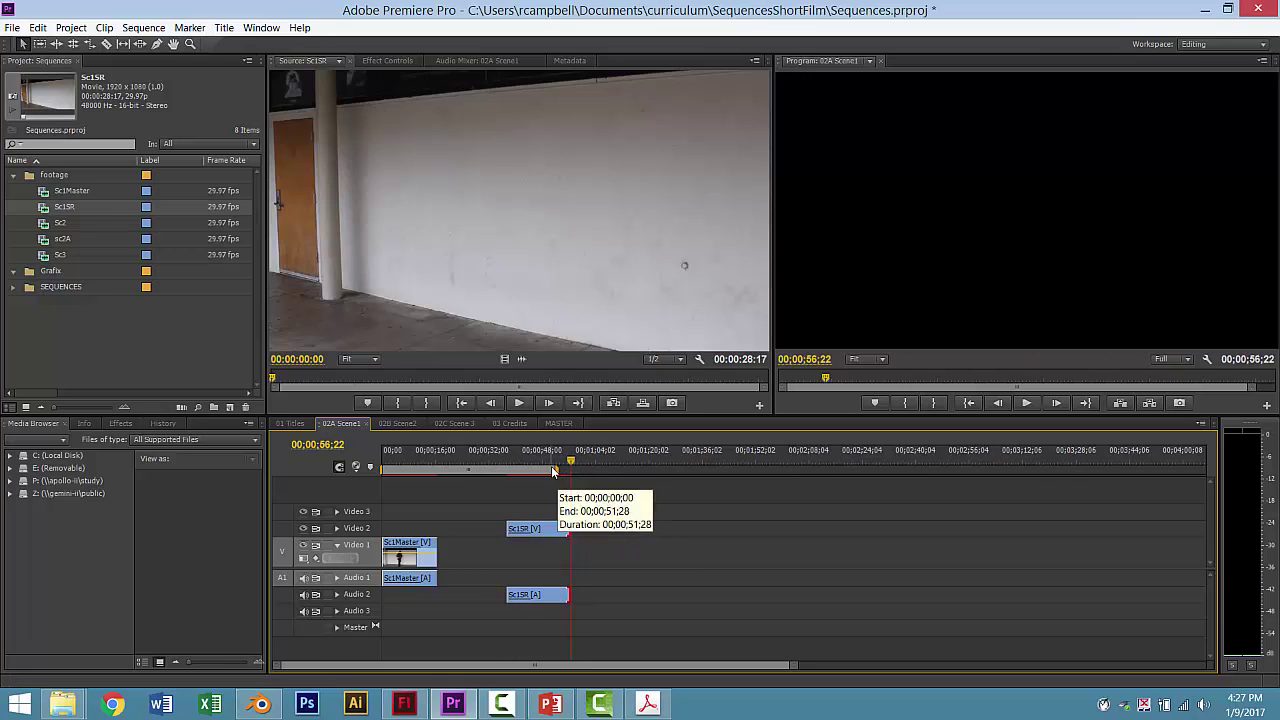
left_click(553, 467)
key("space")
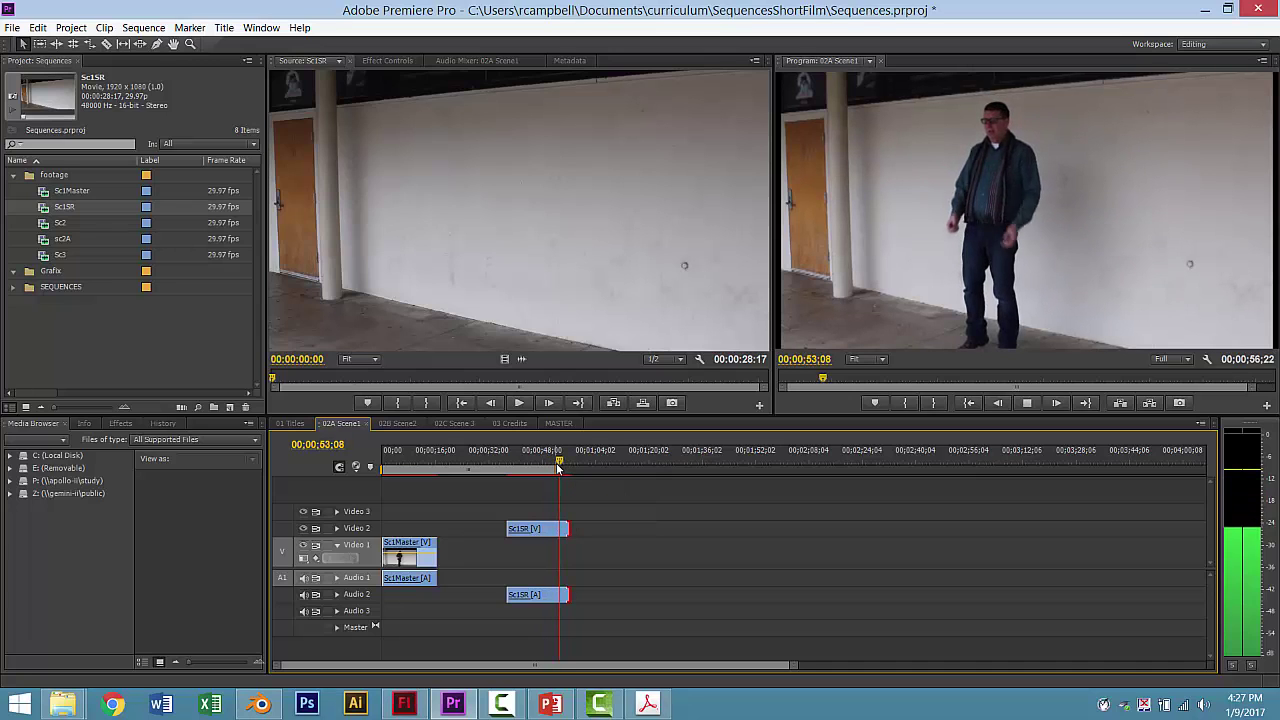
key("space")
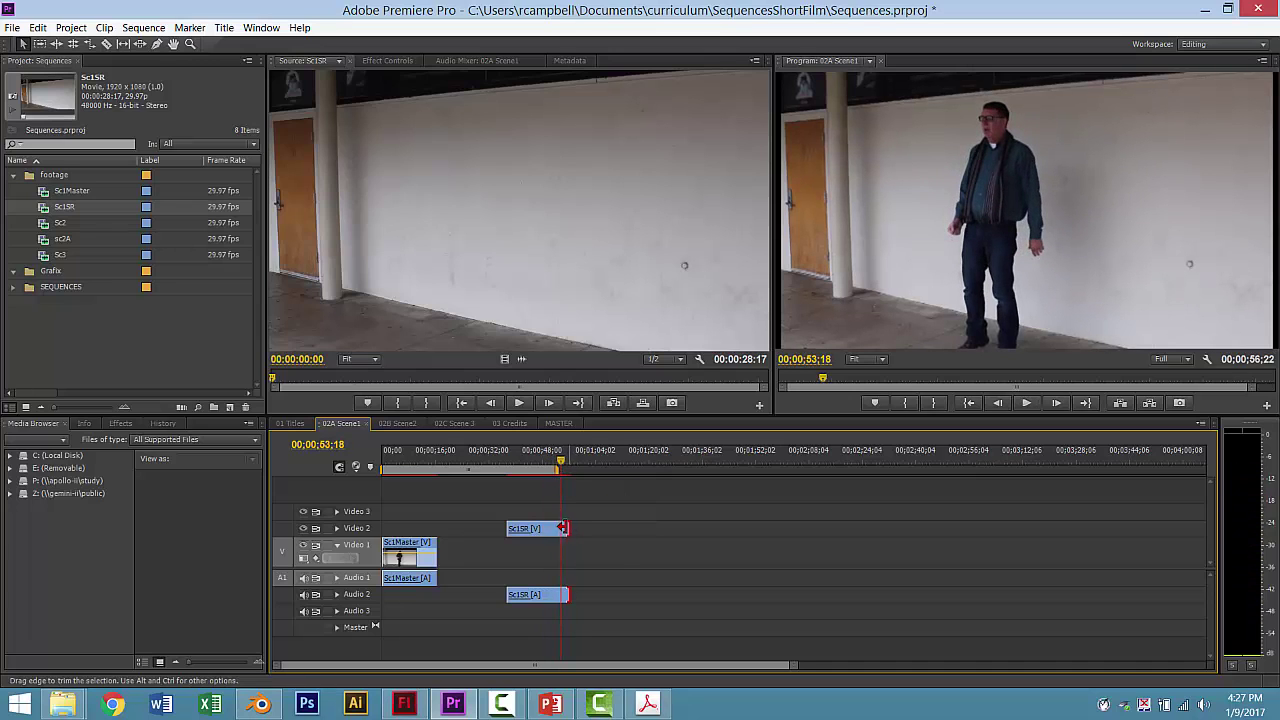
left_click_drag(567, 532, 557, 530)
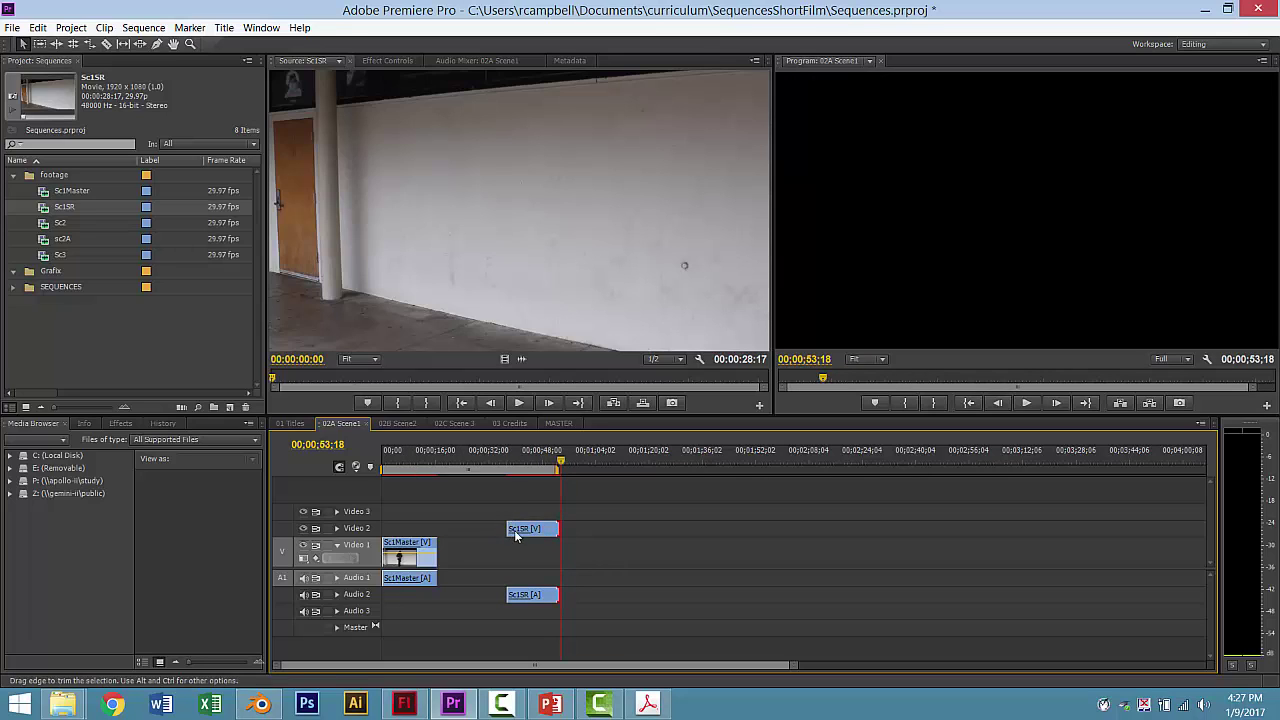
Step: Split Sc1Master at 00;00;04;28 and drag its remainder later, leaving a gap
left_click(398, 467)
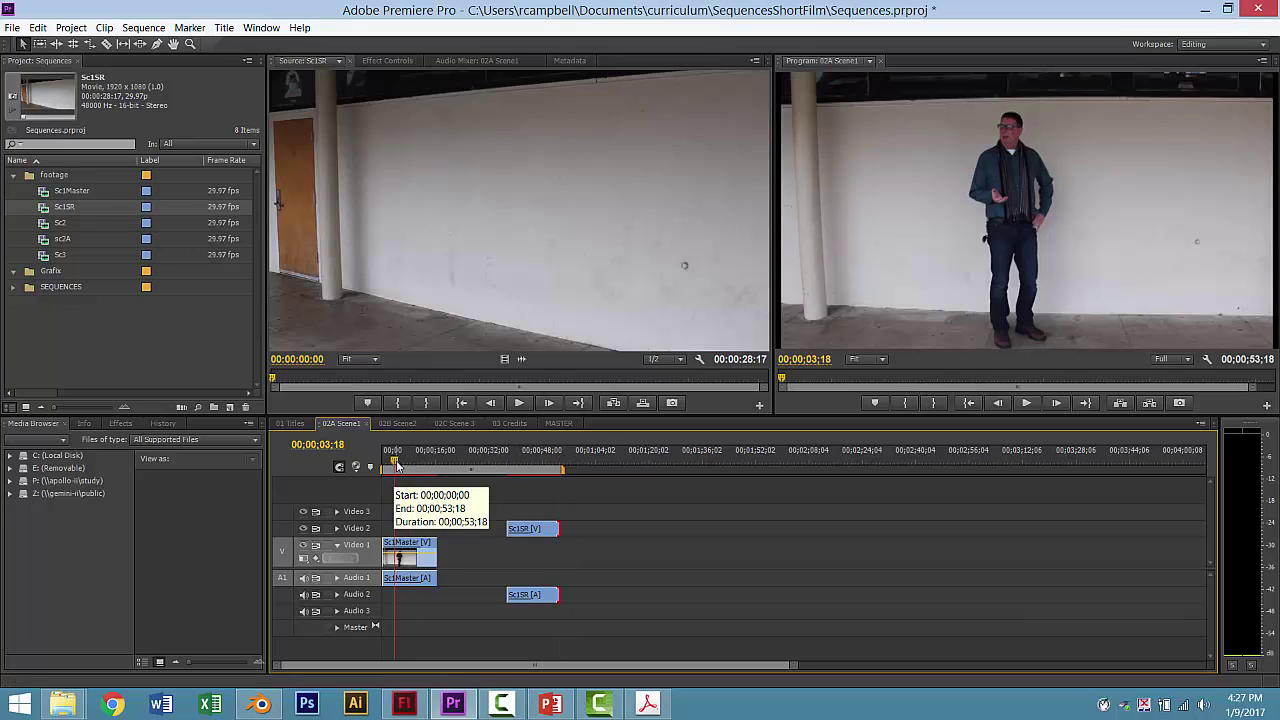
left_click_drag(394, 464, 376, 467)
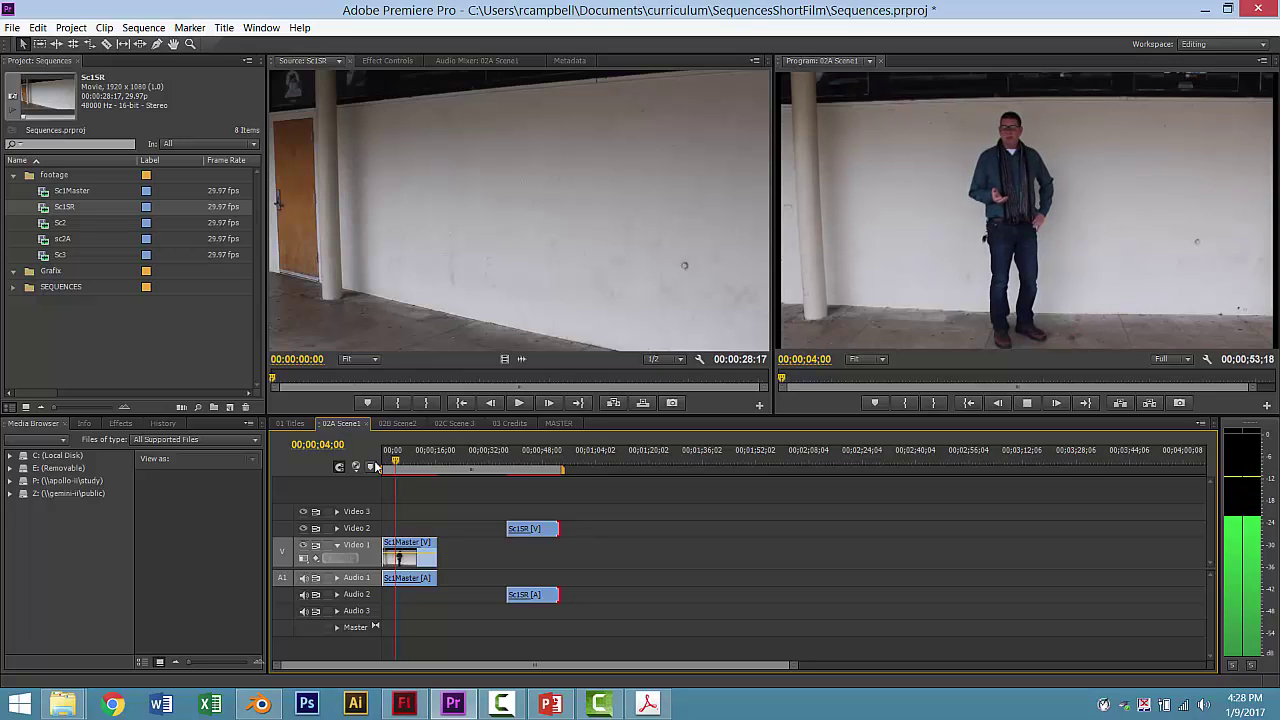
key("space")
key("c")
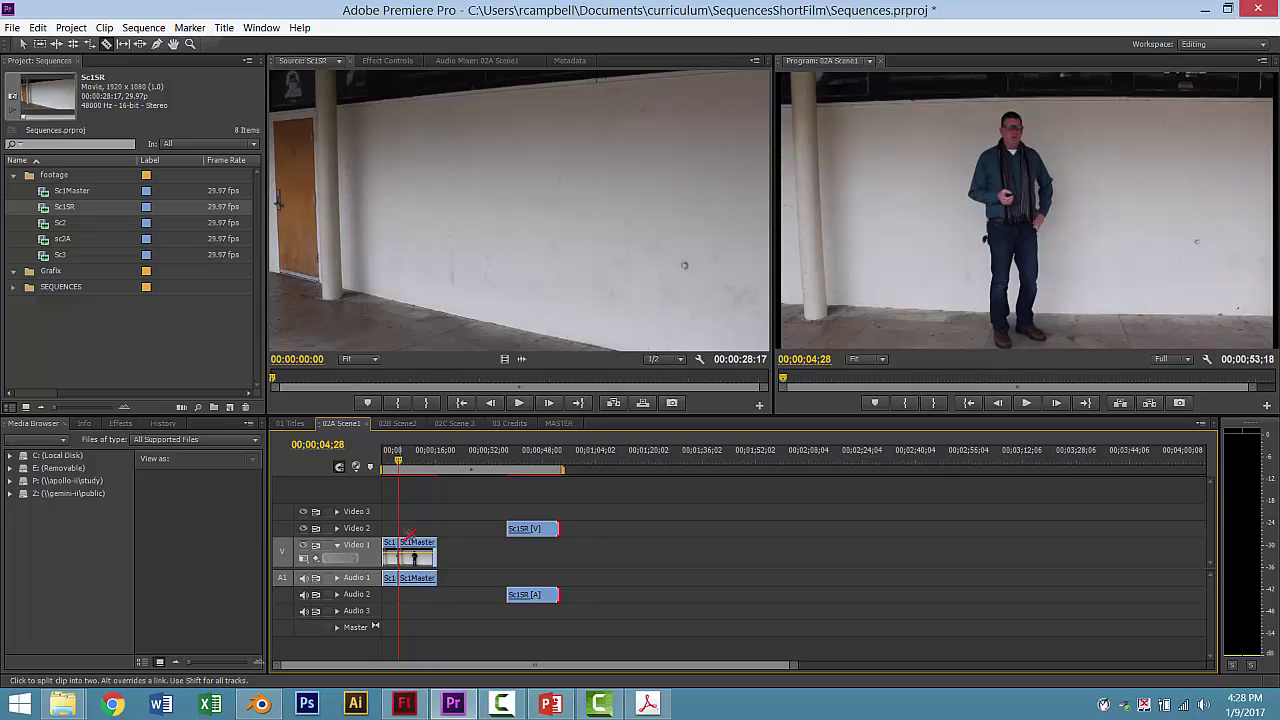
key("v")
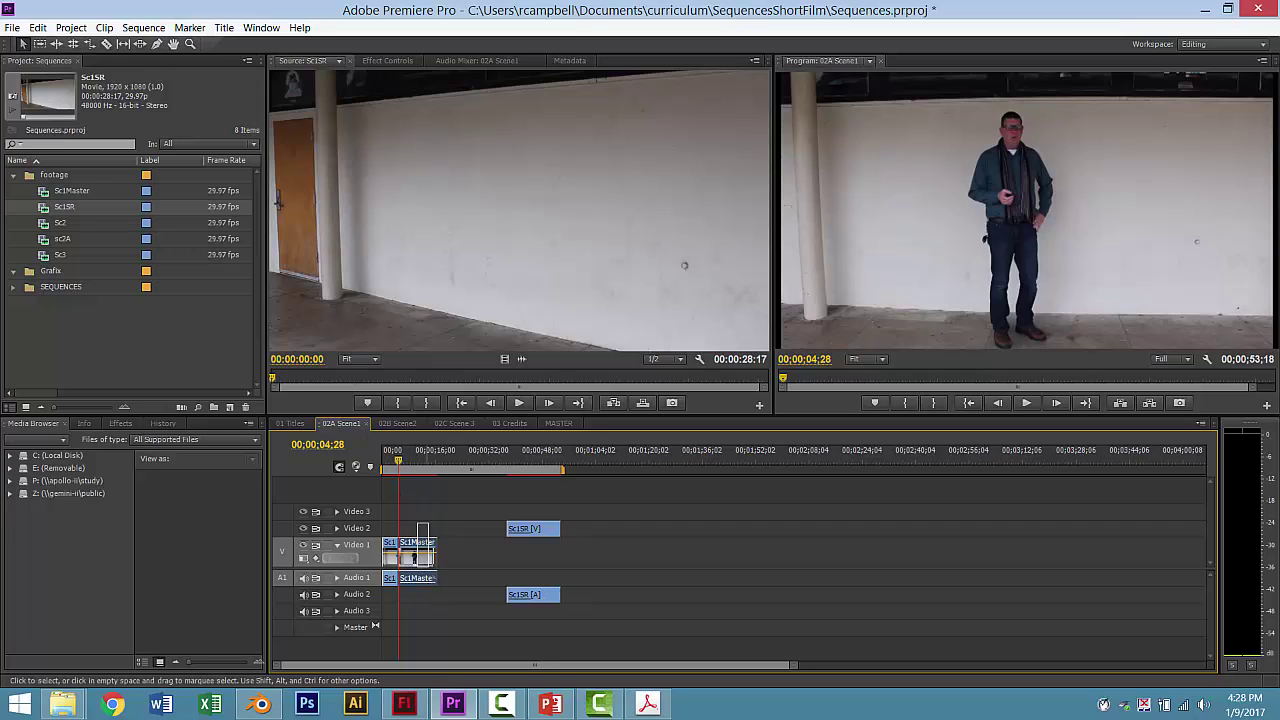
left_click(423, 547)
mouse_move(423, 547)
left_mouse_down()
mouse_move(472, 547)
mouse_move(421, 540)
left_mouse_up()
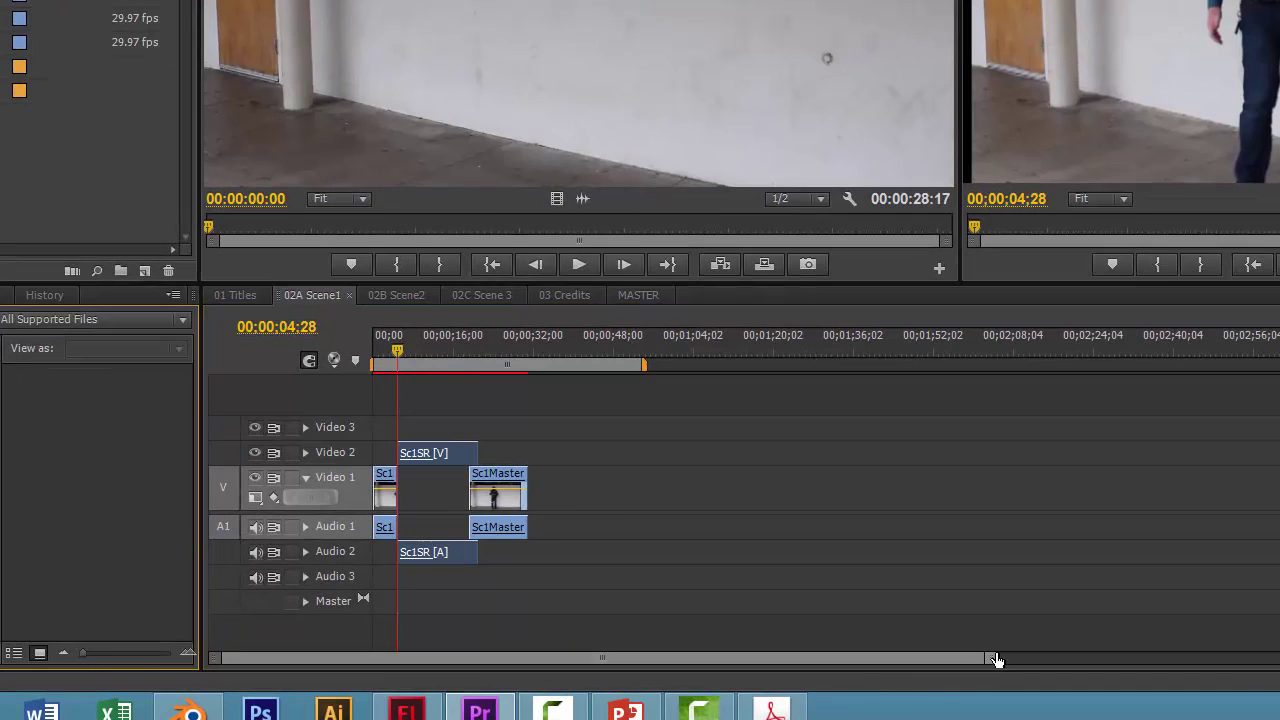
Step: Move the second Sc1Master piece so it starts where Sc1SR ends
left_click_drag(994, 660, 748, 655)
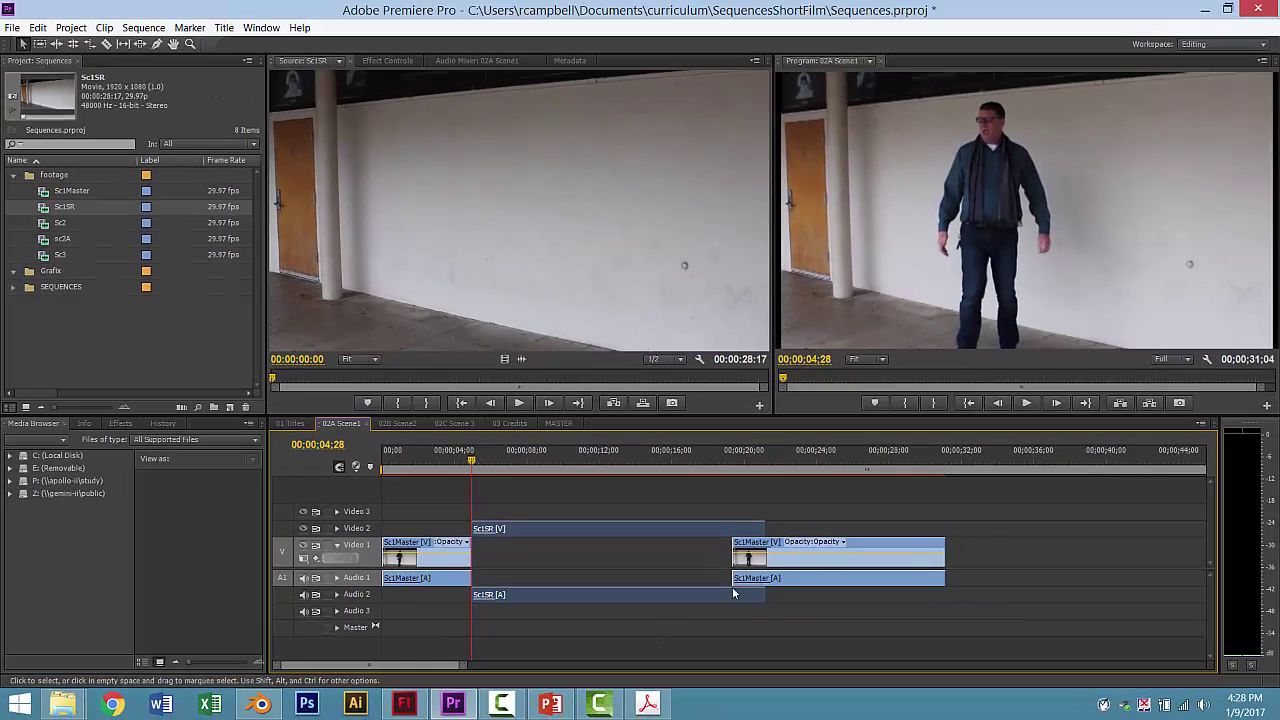
left_click(835, 545)
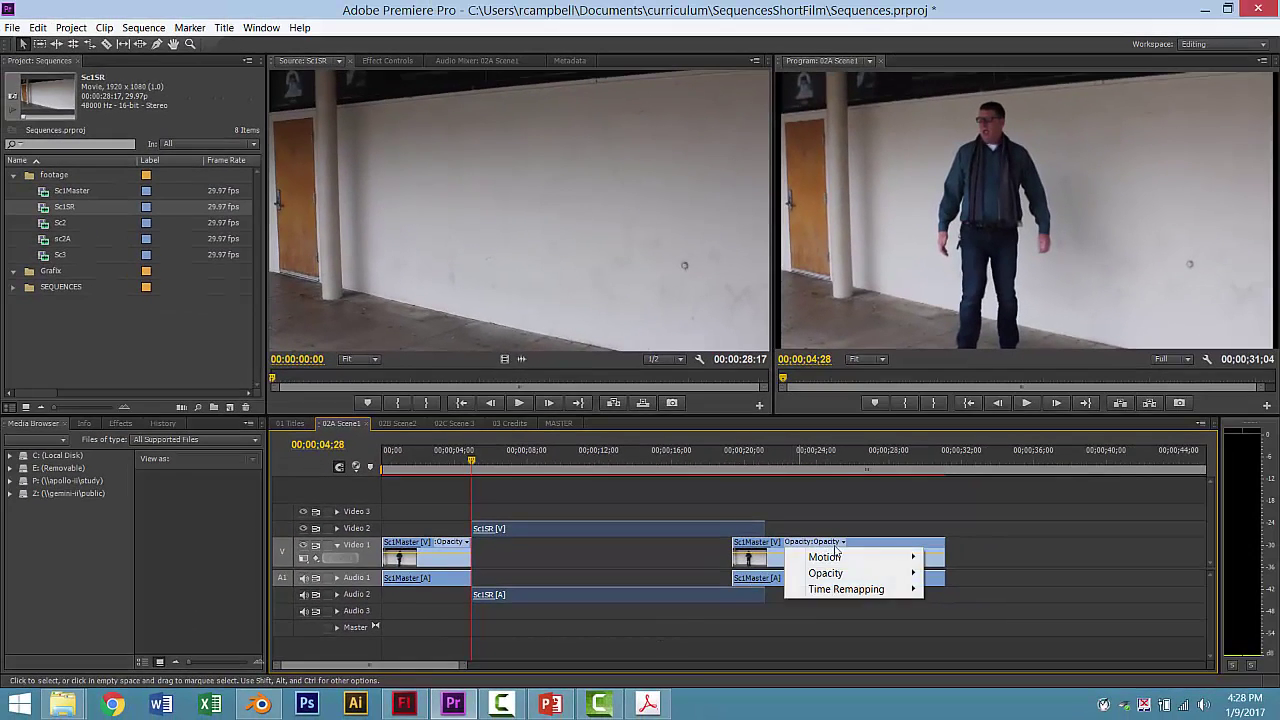
left_click(822, 548)
left_click(816, 545)
left_click(820, 617)
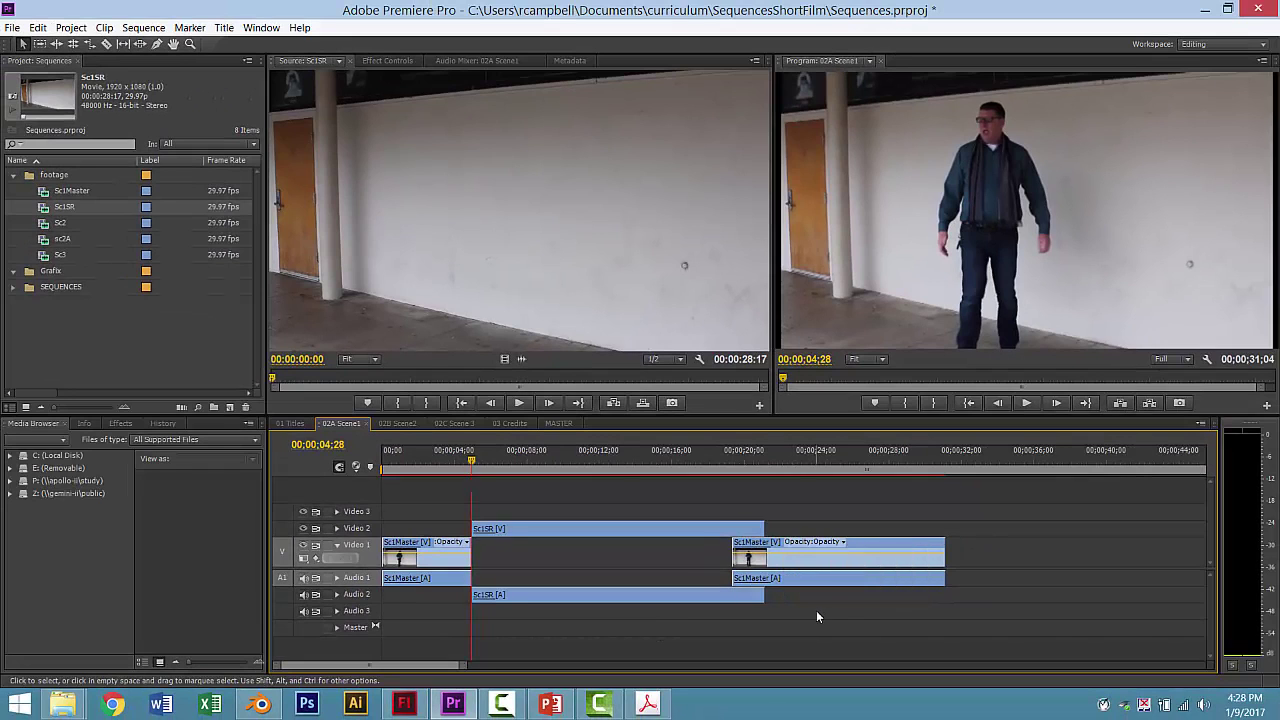
left_click(812, 553)
left_click_drag(783, 543, 815, 545)
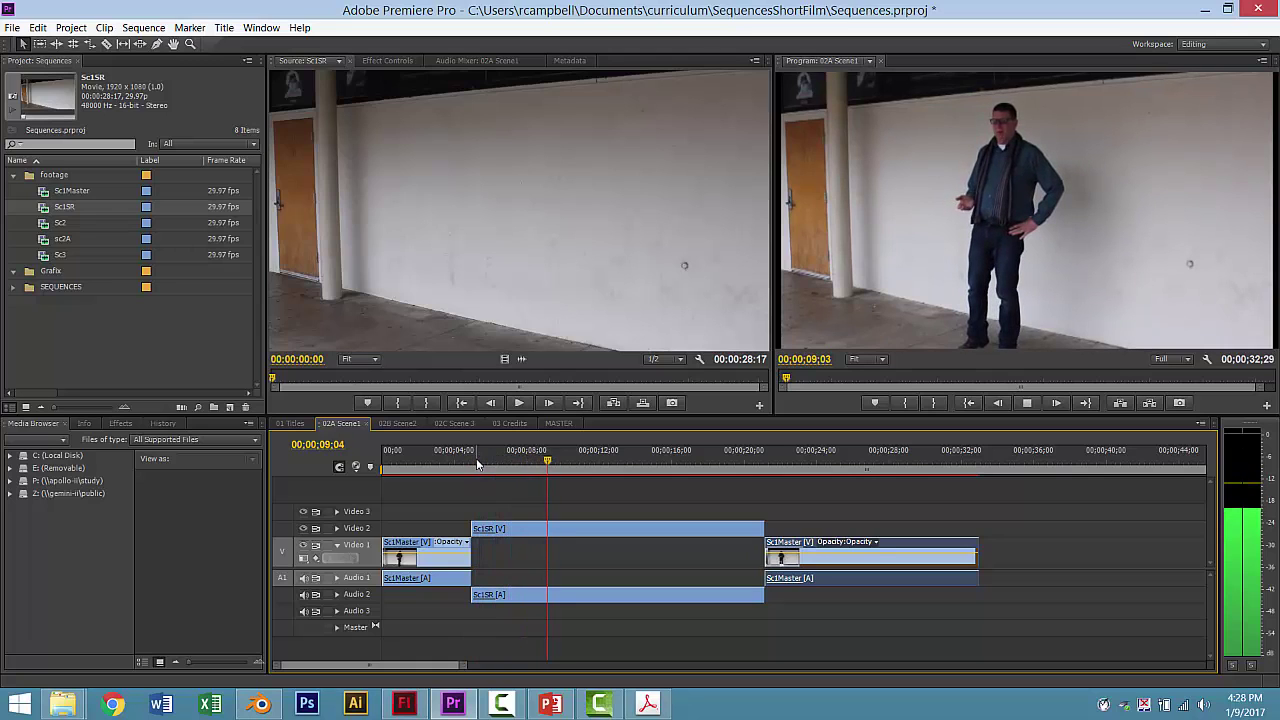
Step: Review the edit and park the playhead at 00;00;09;12 with the Razor tool ready
key("space")
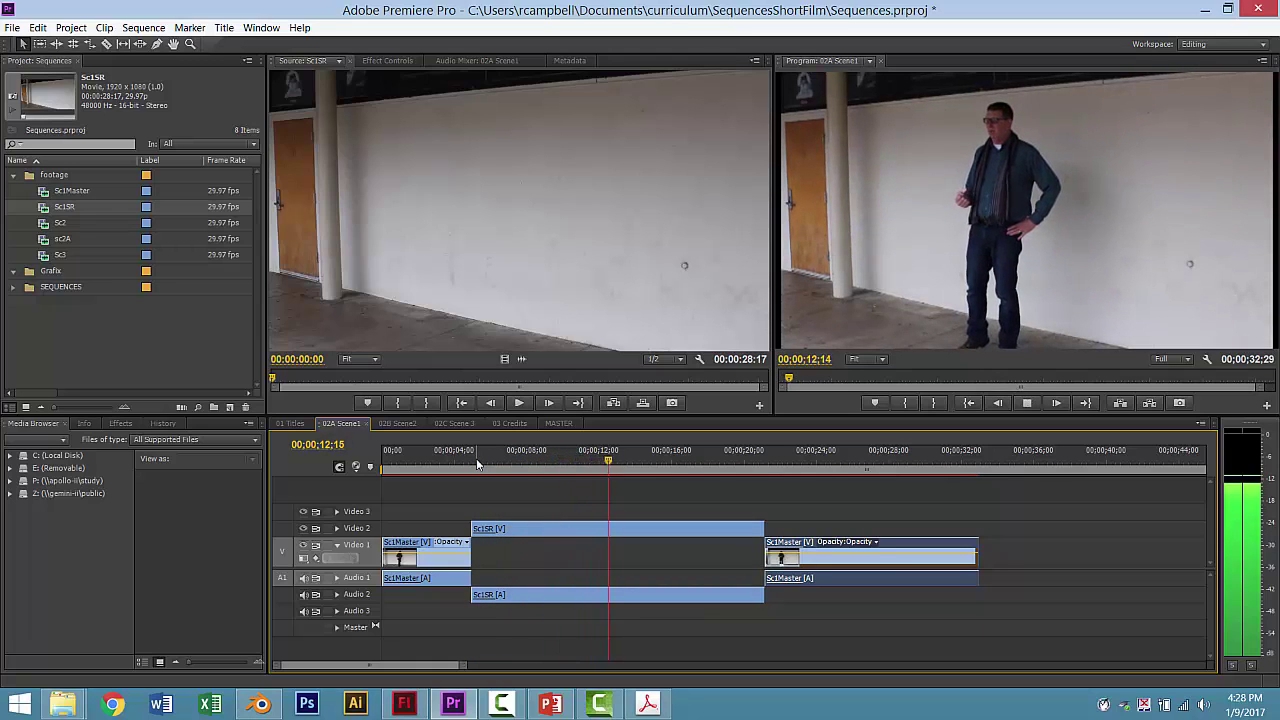
key("space")
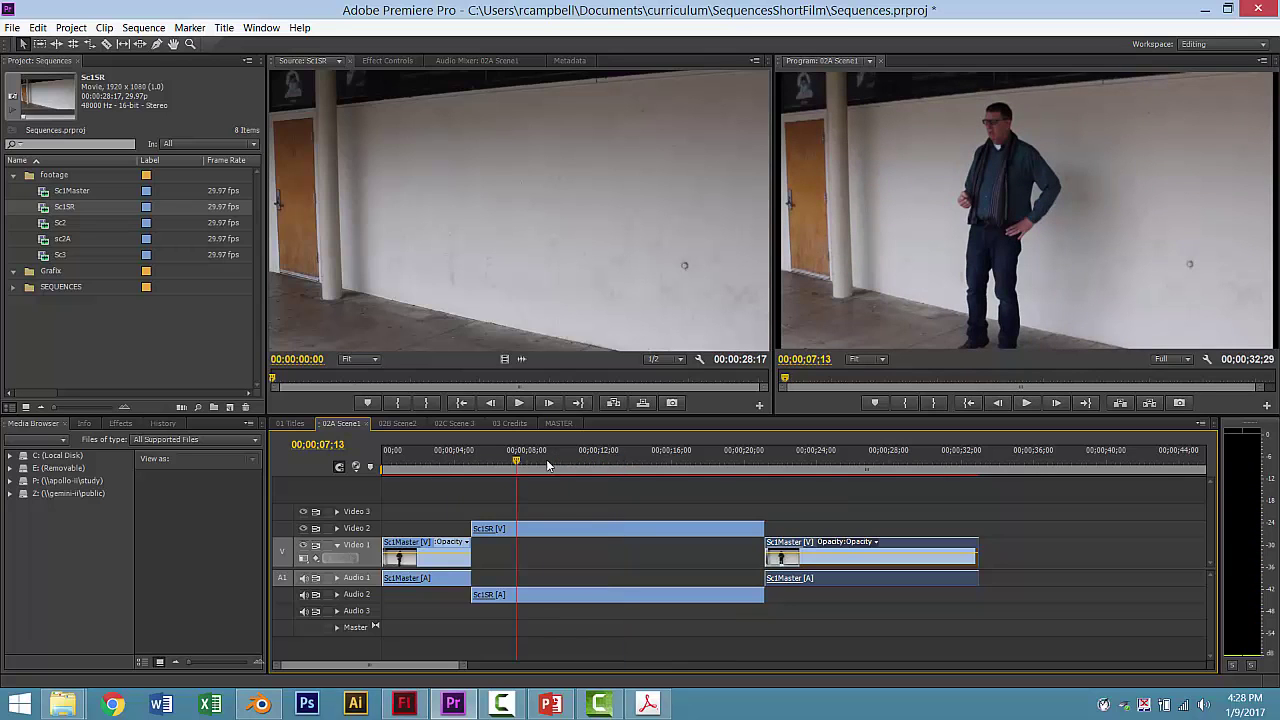
left_click(441, 458)
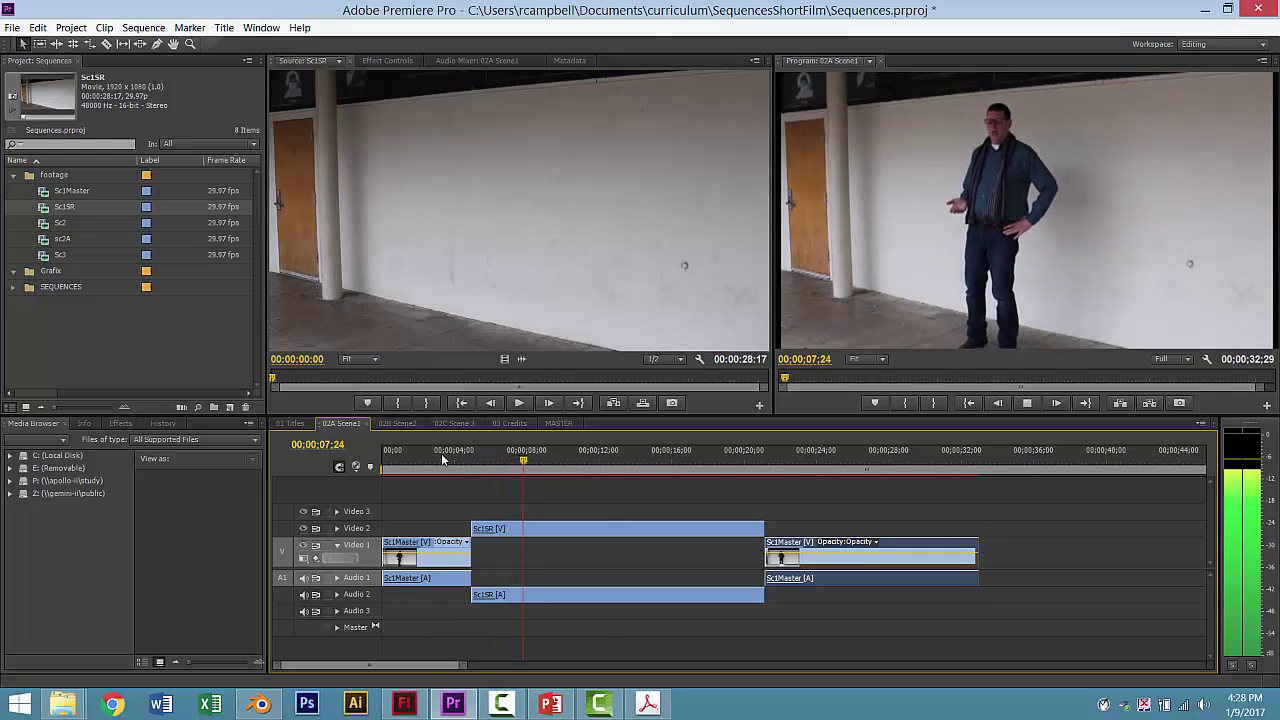
key("space")
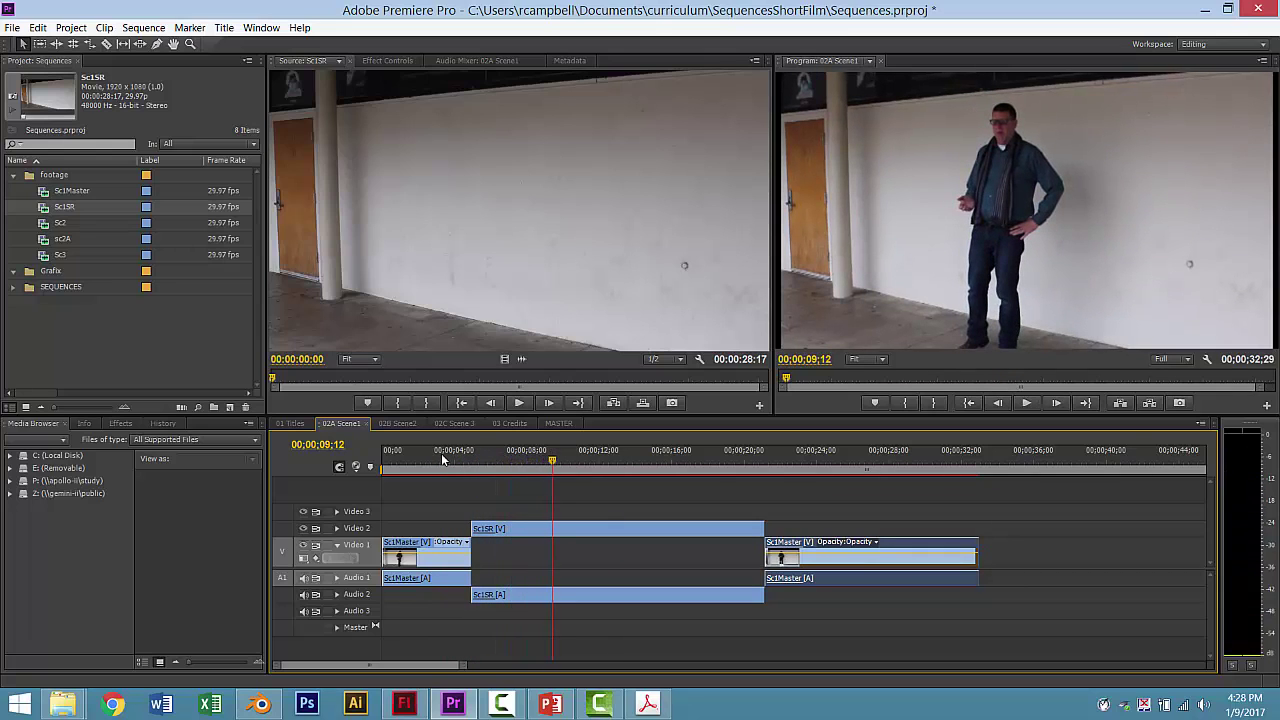
key("c")
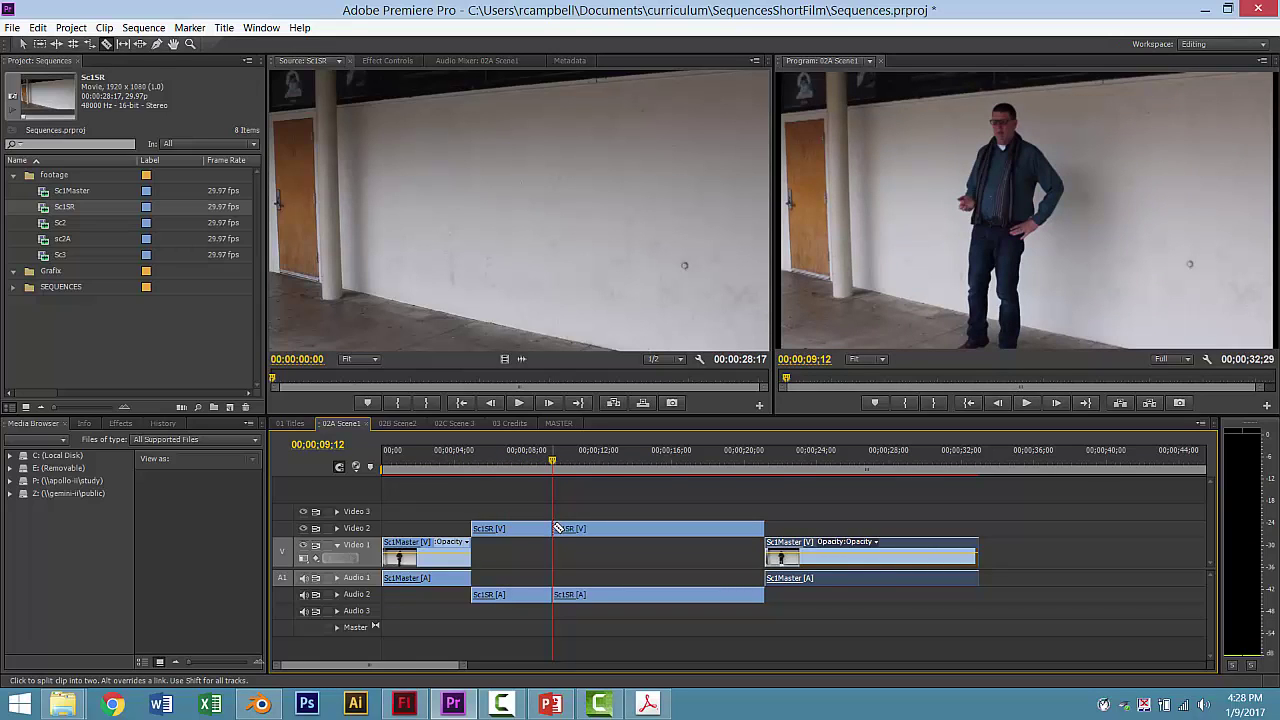
Step: Delete the left Sc1SR piece and slide the remaining Sc1SR back to close the gap
key("v")
left_click(540, 530)
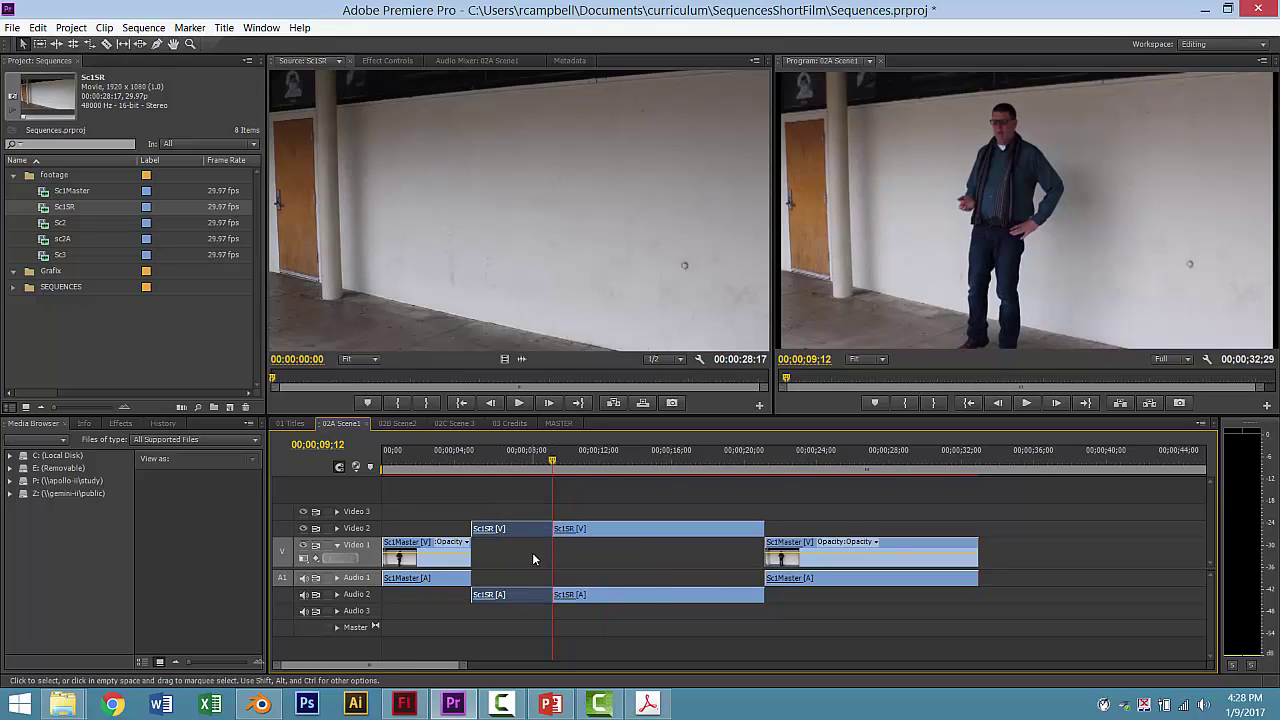
key("Delete")
left_click_drag(606, 528, 522, 530)
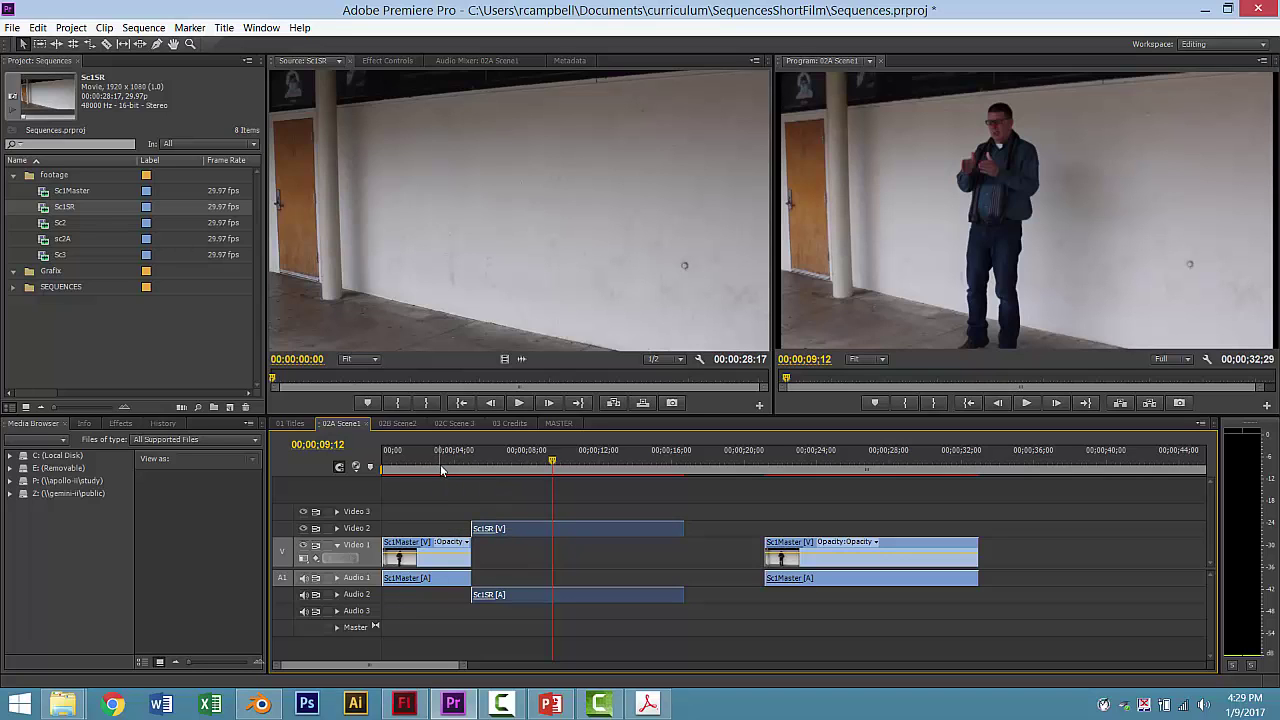
Step: Play the edit from the start and stop the playhead at 00;00;09;05
left_click(439, 464)
left_click(392, 468)
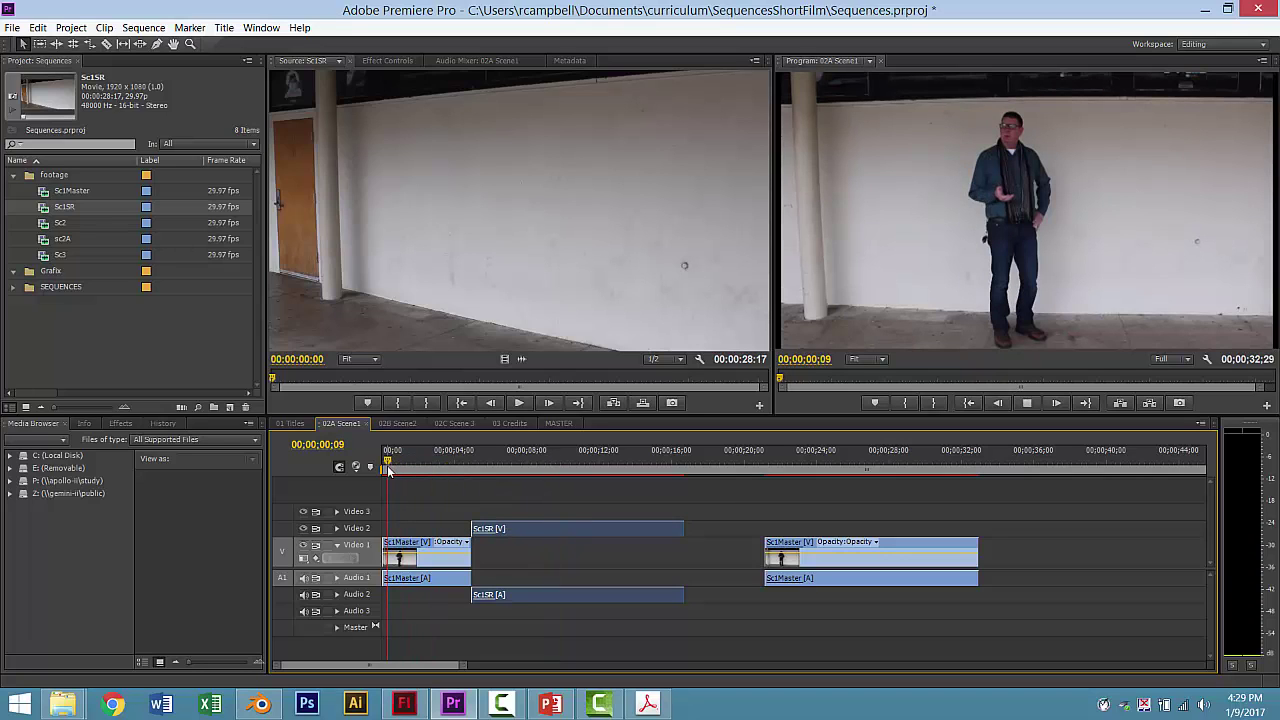
key("space")
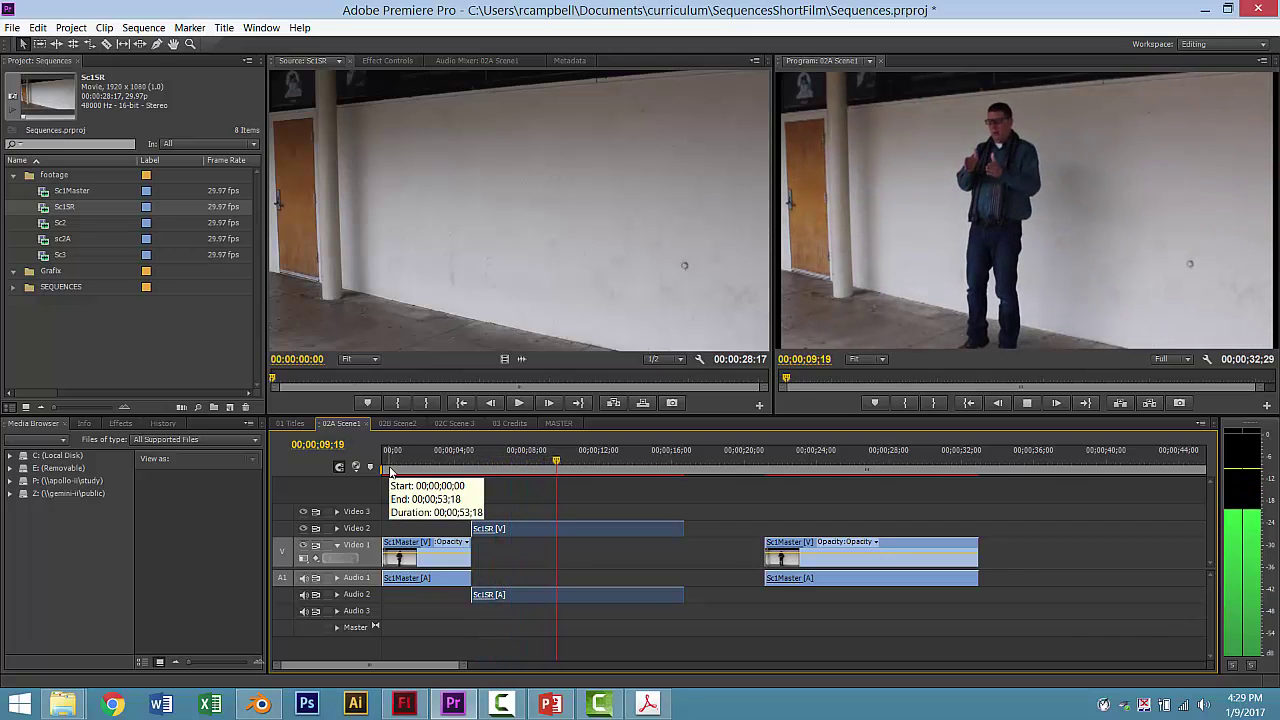
key("space")
left_click_drag(562, 466, 533, 470)
key("space")
key("space")
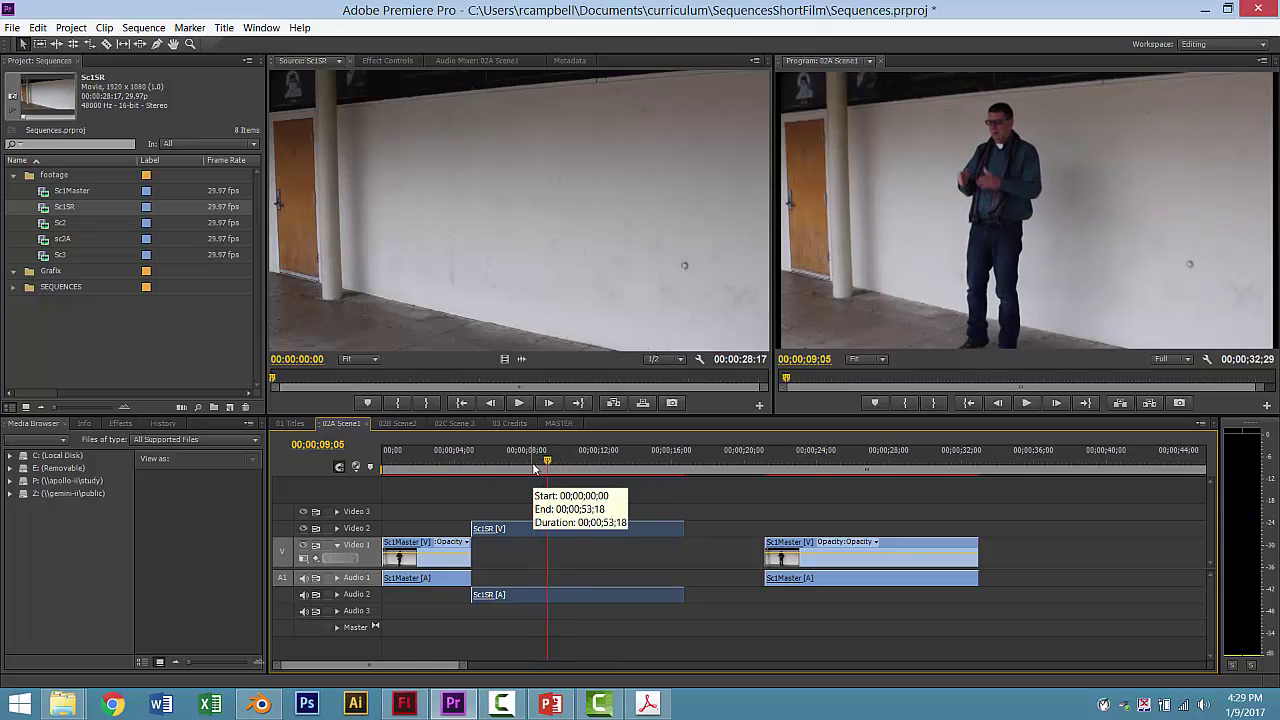
key("space")
key("space")
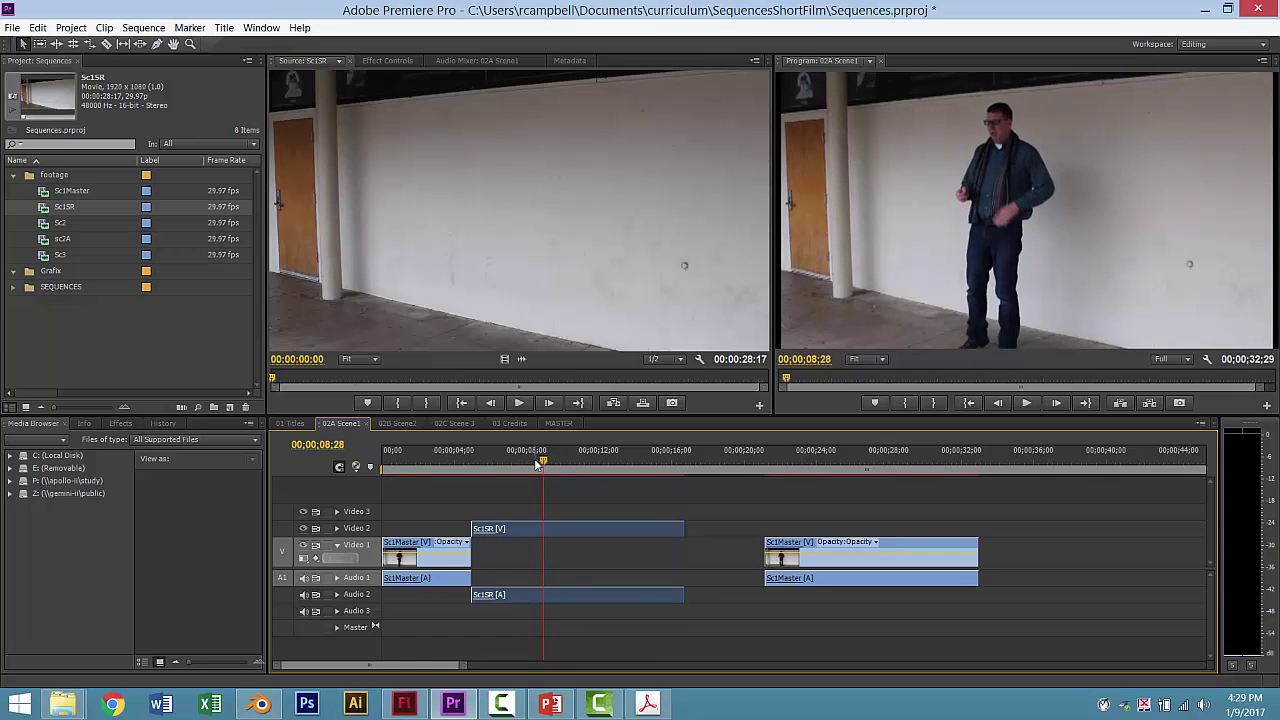
Step: Razor Sc1SR at the playhead and drag its second piece further right on Video 2/Audio 2
left_click(541, 530)
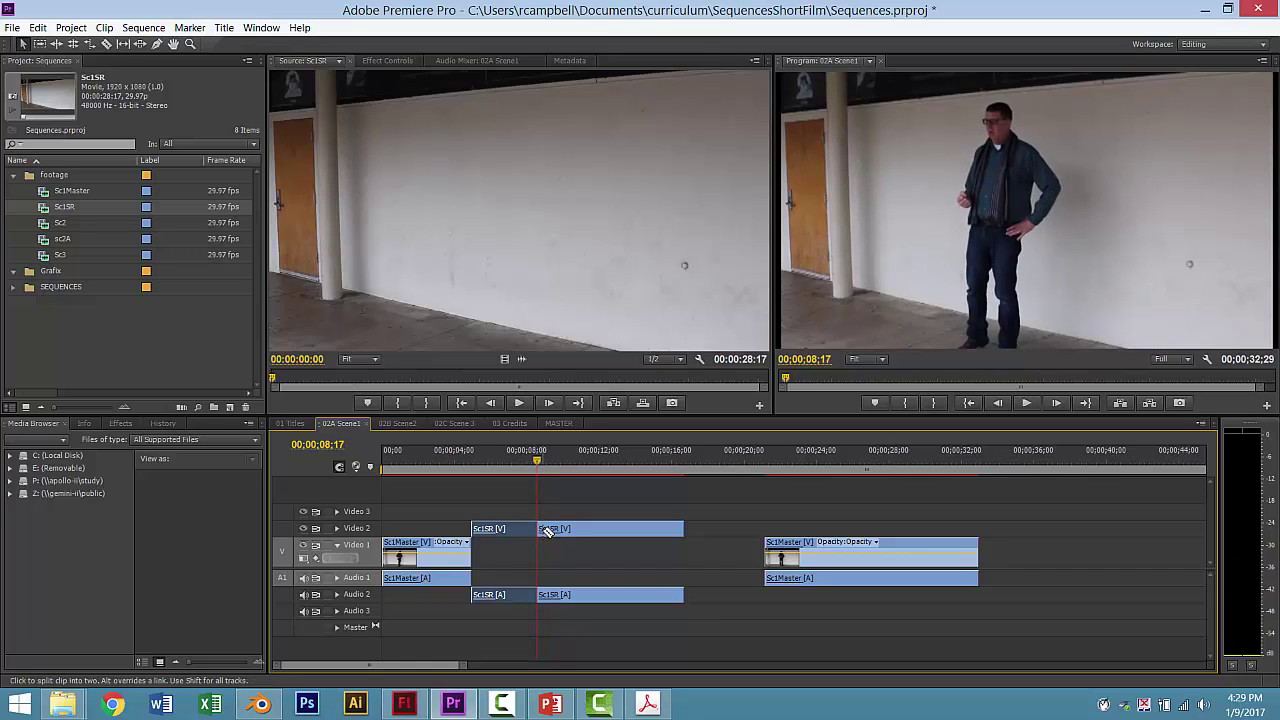
key("v")
left_click_drag(574, 531, 900, 531)
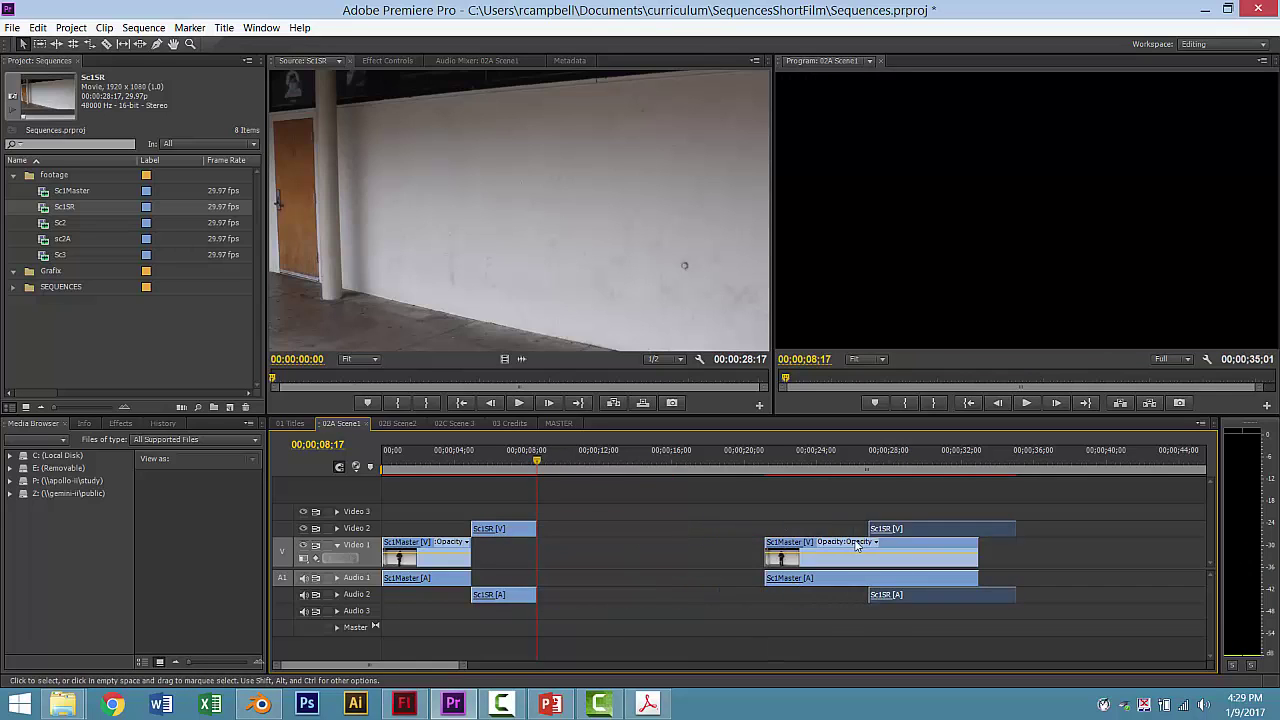
left_click(845, 544)
Step: Pull the second Sc1Master clip left to the playhead and review playback around 00;00;11;11
left_click_drag(776, 548, 551, 545)
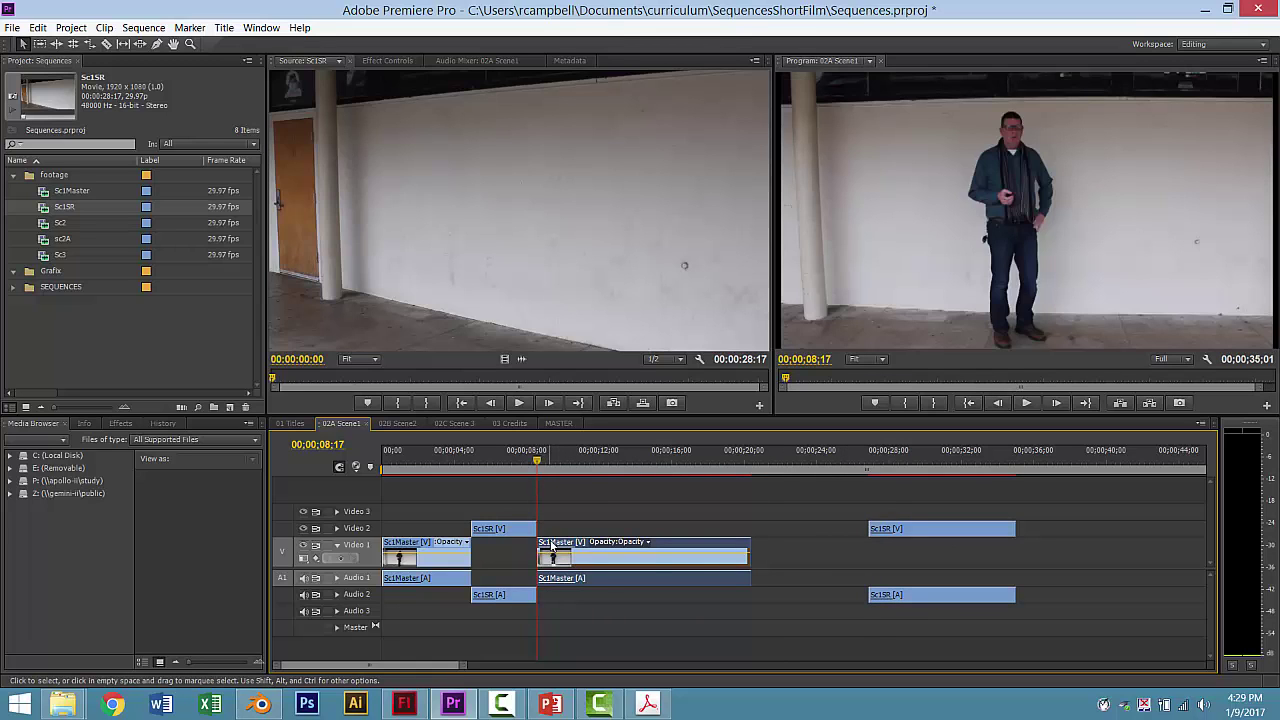
key("space")
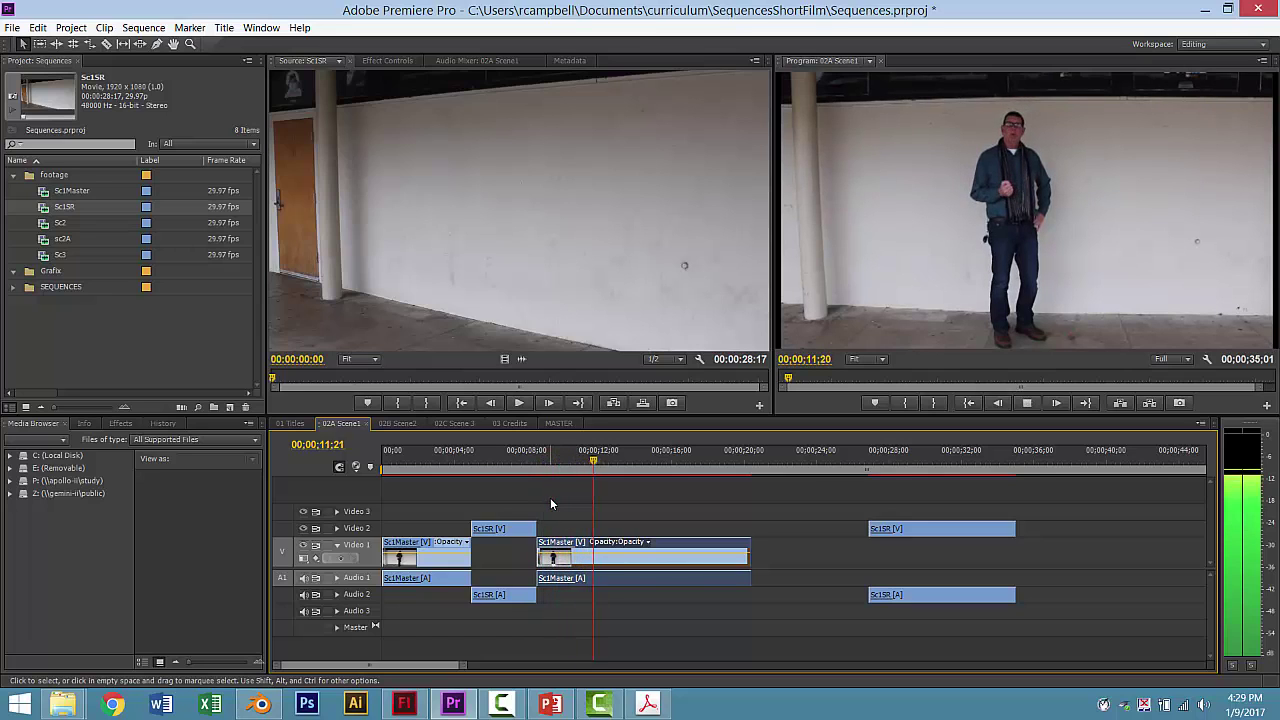
key("space")
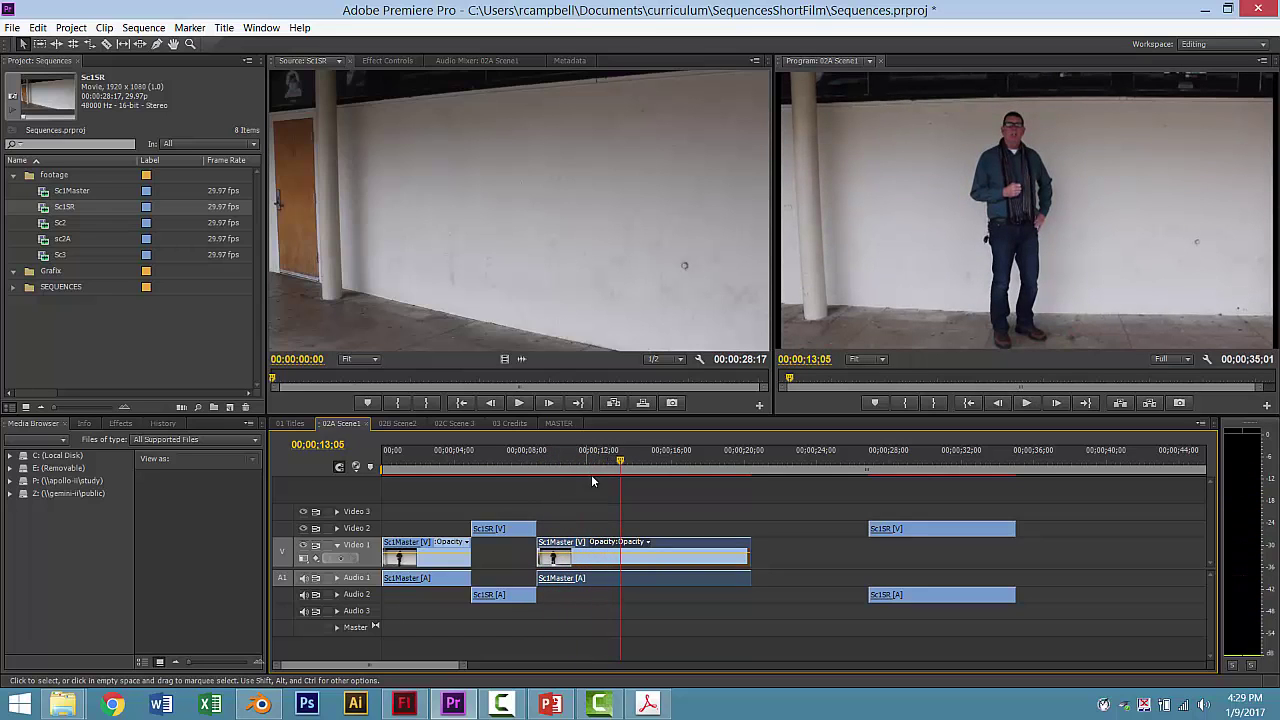
left_click_drag(620, 463, 588, 470)
key("space")
left_click(589, 473)
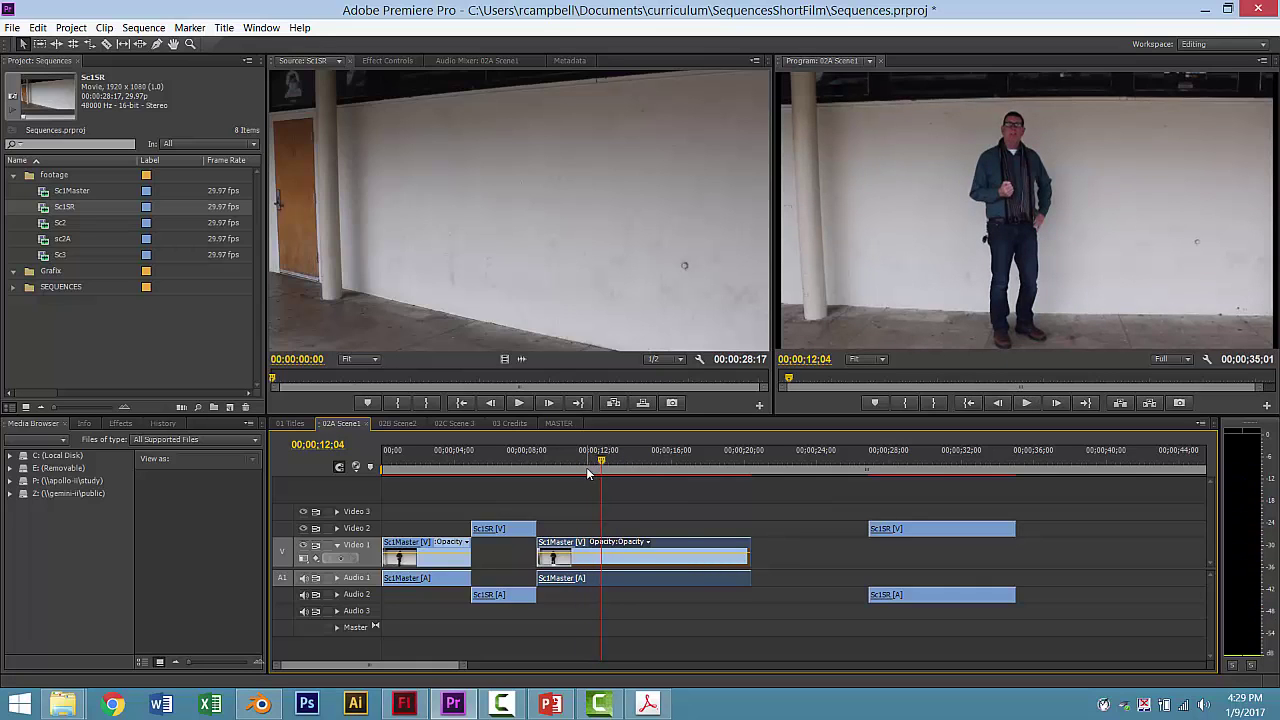
key("space")
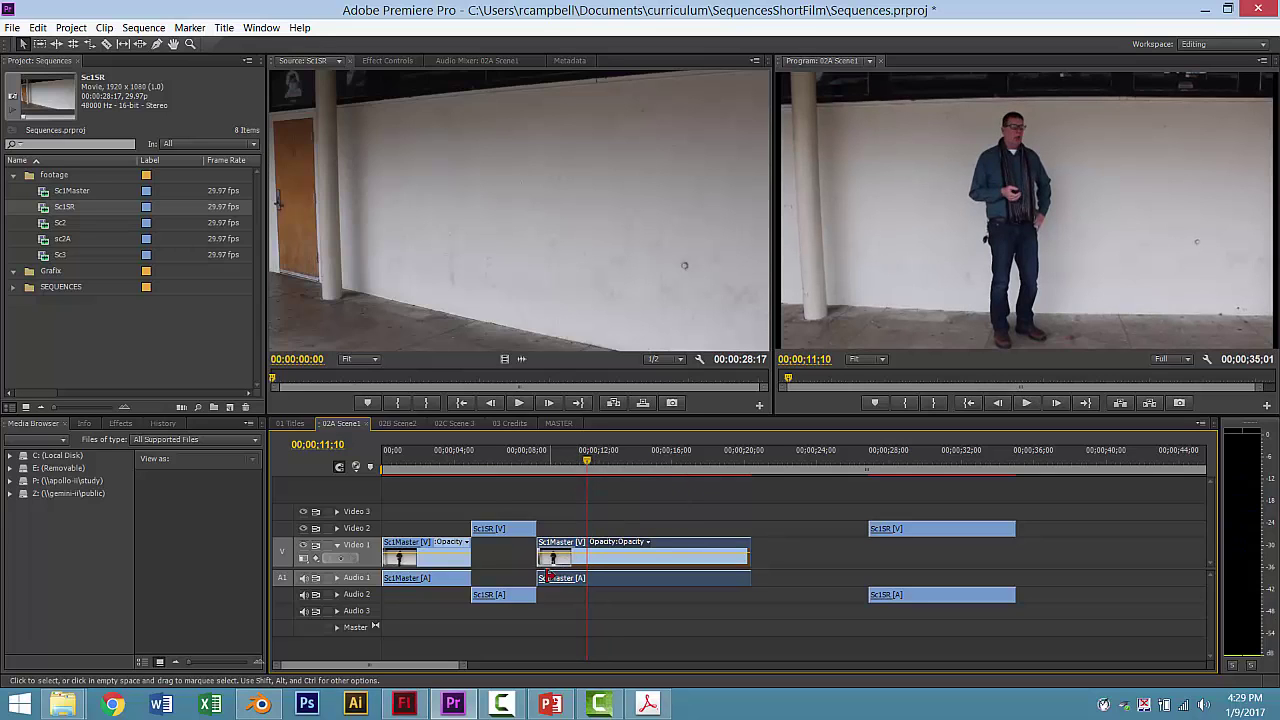
Step: Trim Sc1Master's start to the playhead and replay the scene from the beginning
mouse_move(541, 554)
left_mouse_down()
mouse_move(590, 548)
mouse_move(564, 548)
left_mouse_up()
left_click(400, 468)
key("space")
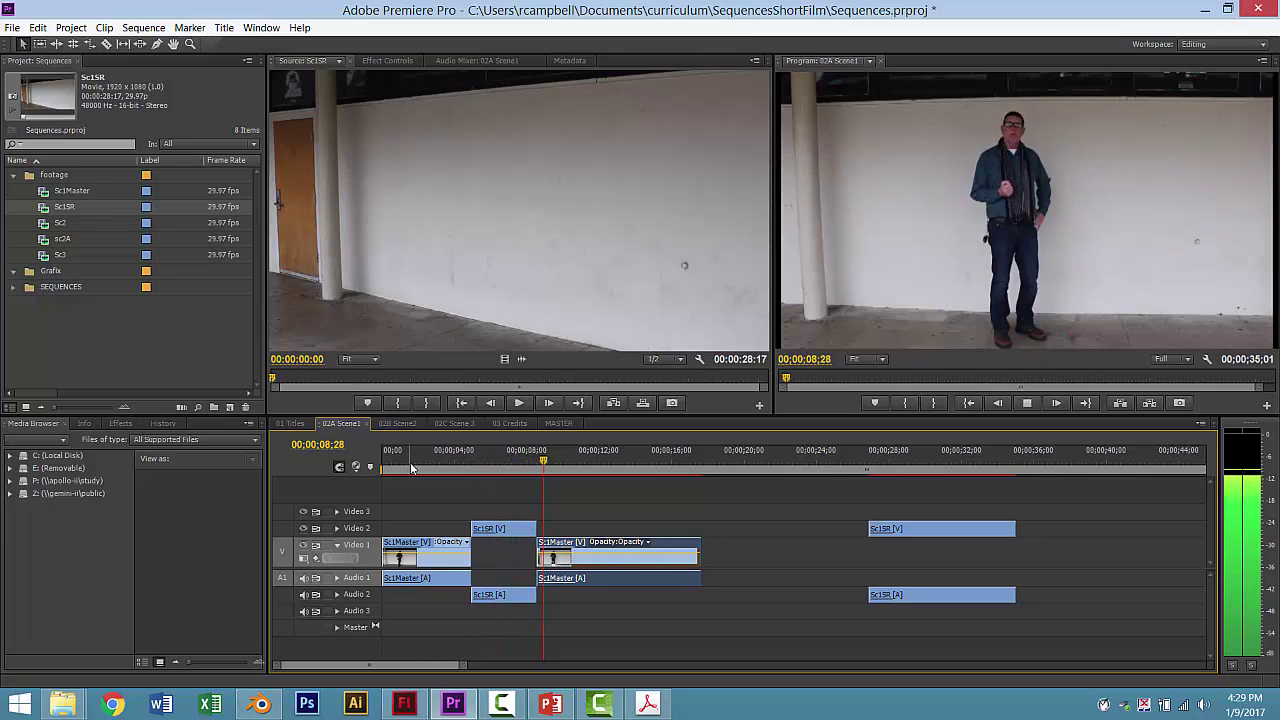
key("space")
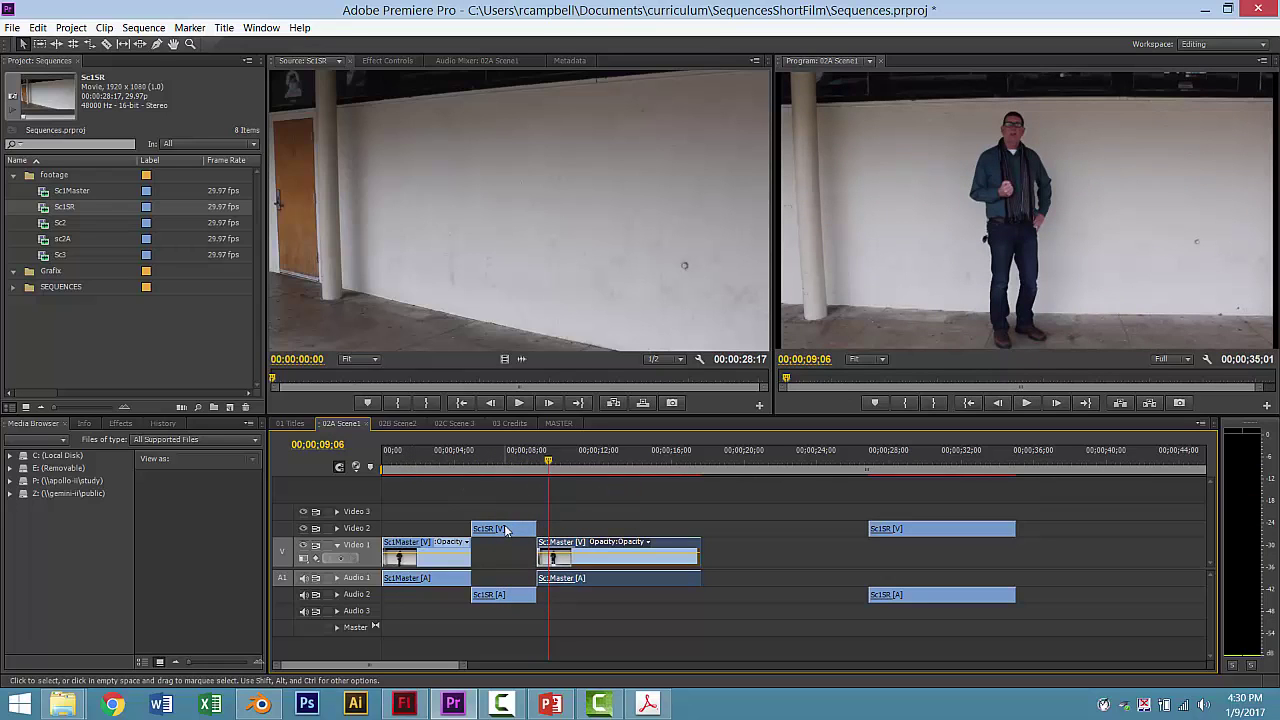
left_click_drag(546, 463, 520, 466)
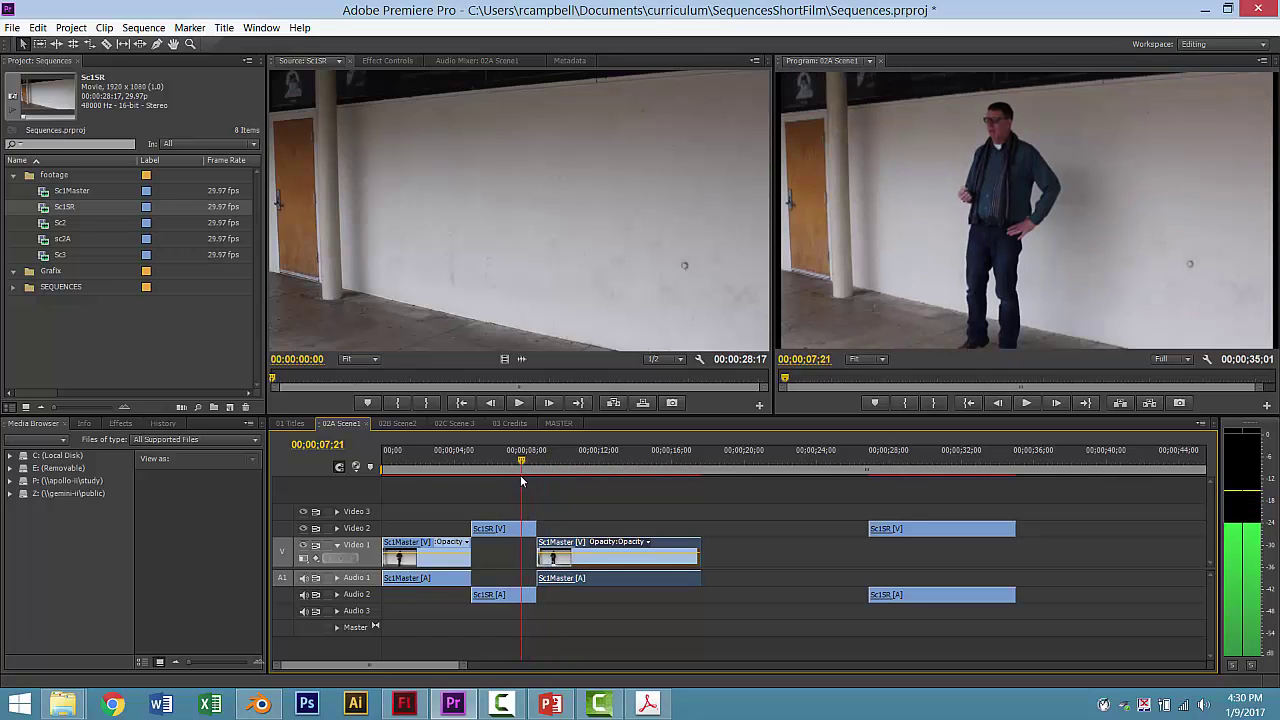
left_click(501, 533)
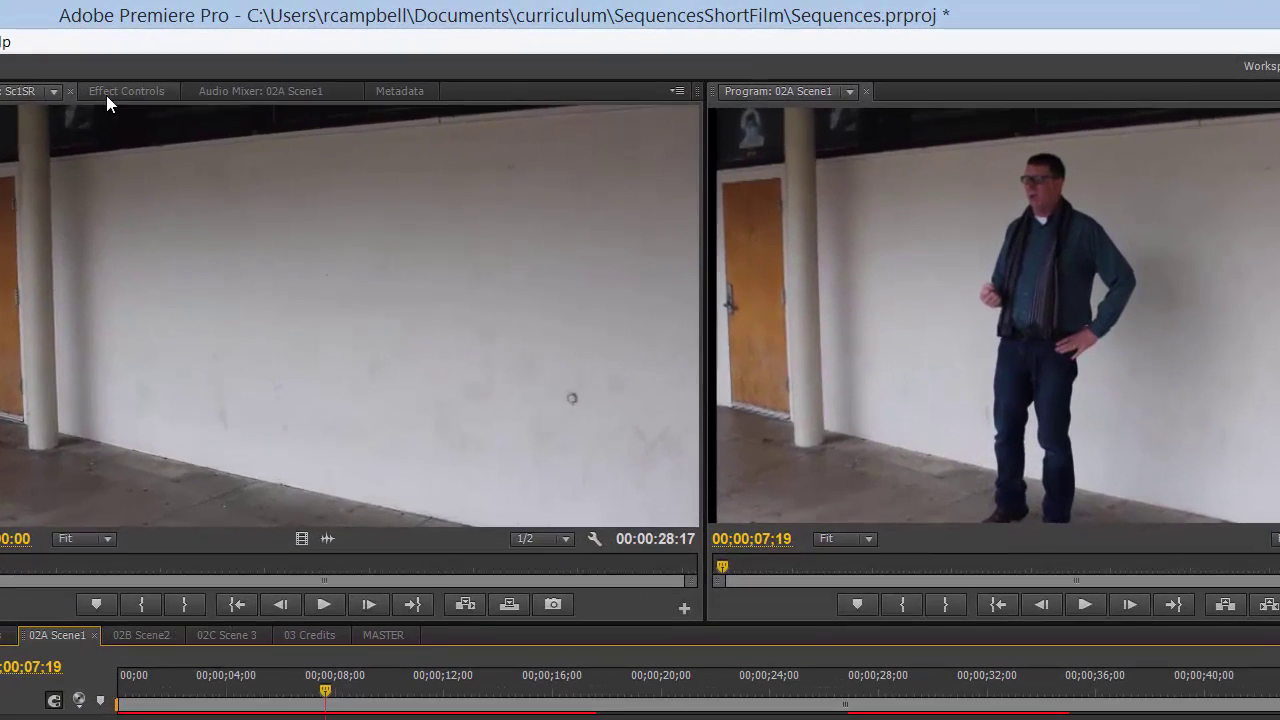
Step: Set the first Sc1SR clip's Motion Scale to 294 and Position to 556, 635
left_click(375, 63)
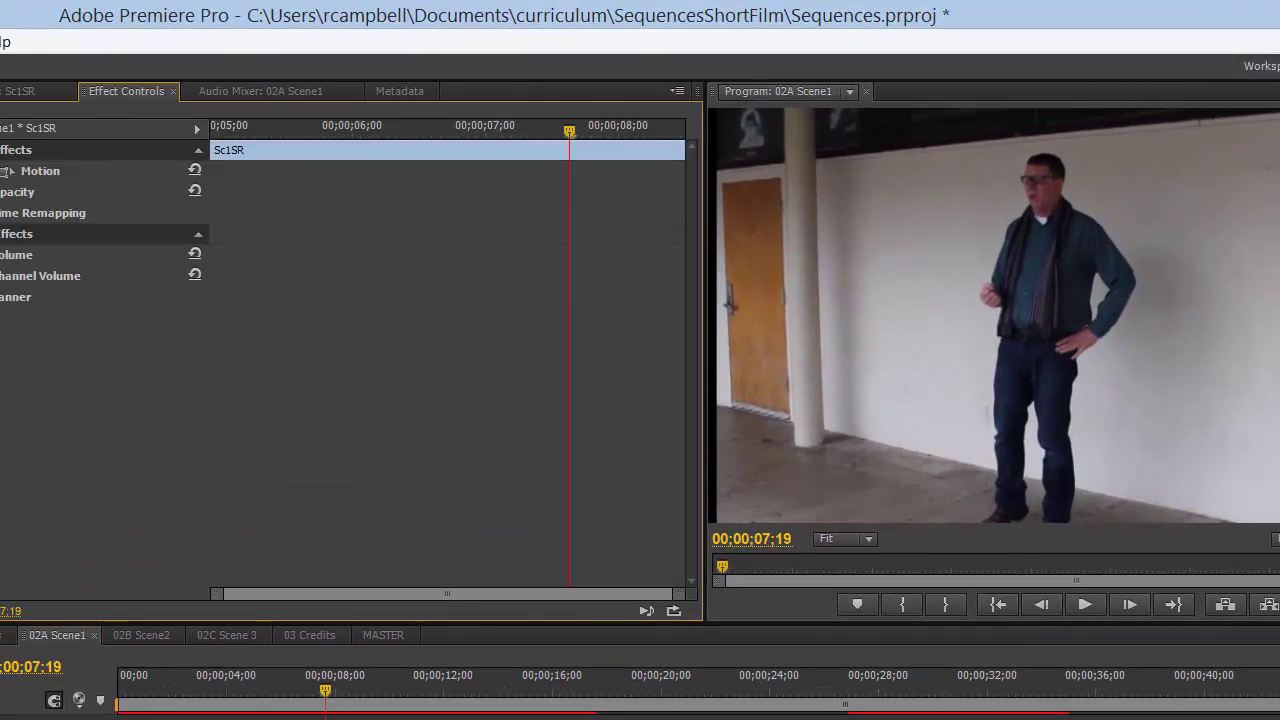
left_click(11, 171)
left_click_drag(87, 218, 290, 218)
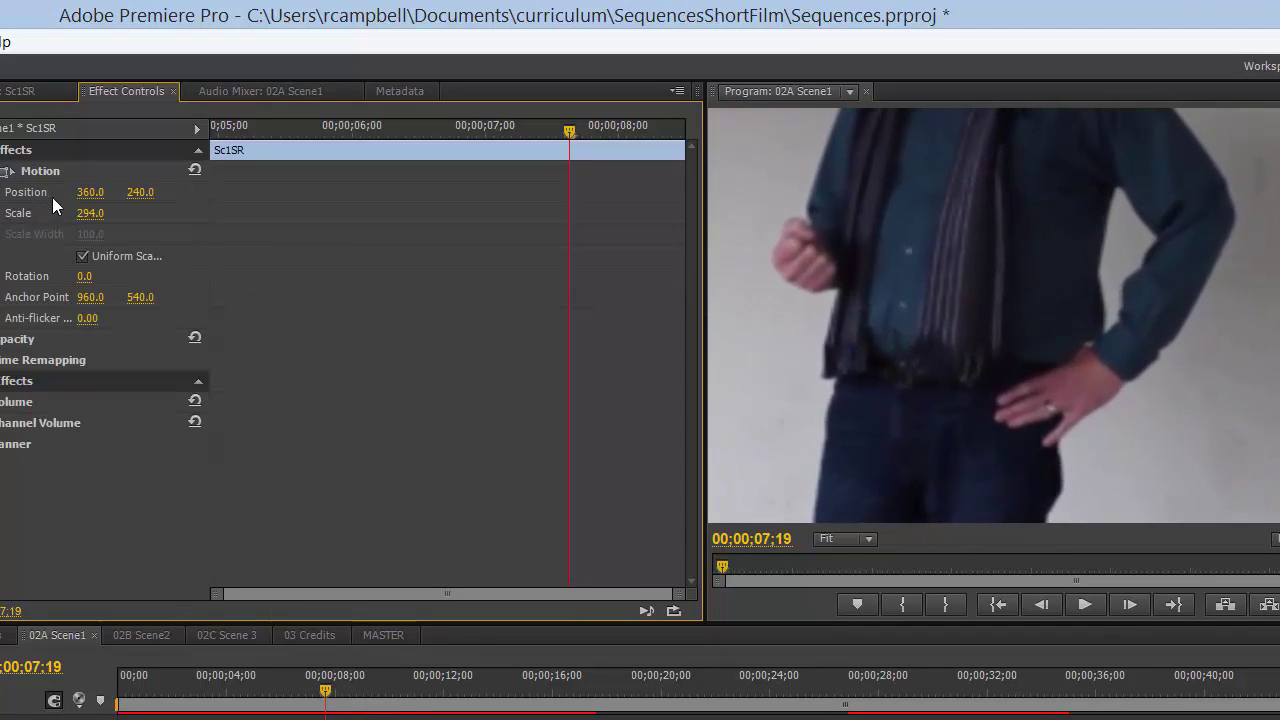
mouse_move(90, 191)
left_mouse_down()
mouse_move(684, 191)
mouse_move(99, 199)
left_mouse_up()
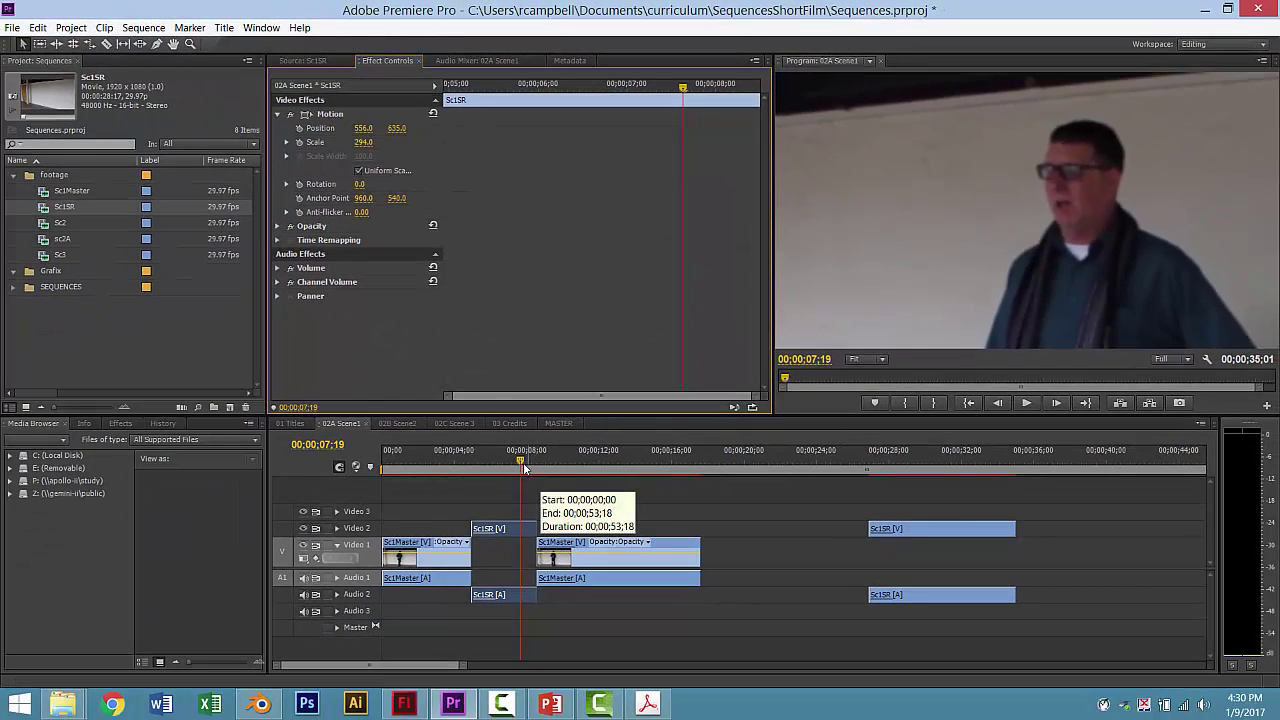
left_click_drag(518, 459, 454, 466)
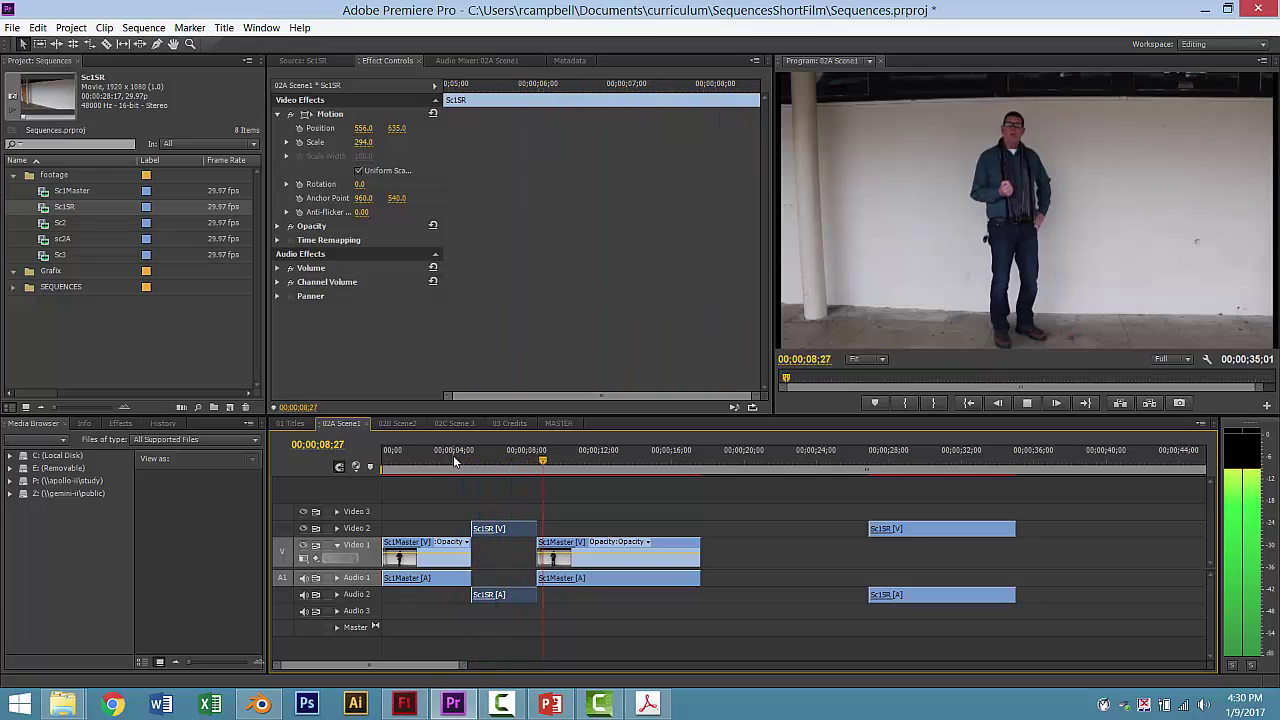
Step: Cut Sc1Master at 00;00;10;12, push its remainder right, and slide the second Sc1SR into the gap
key("space")
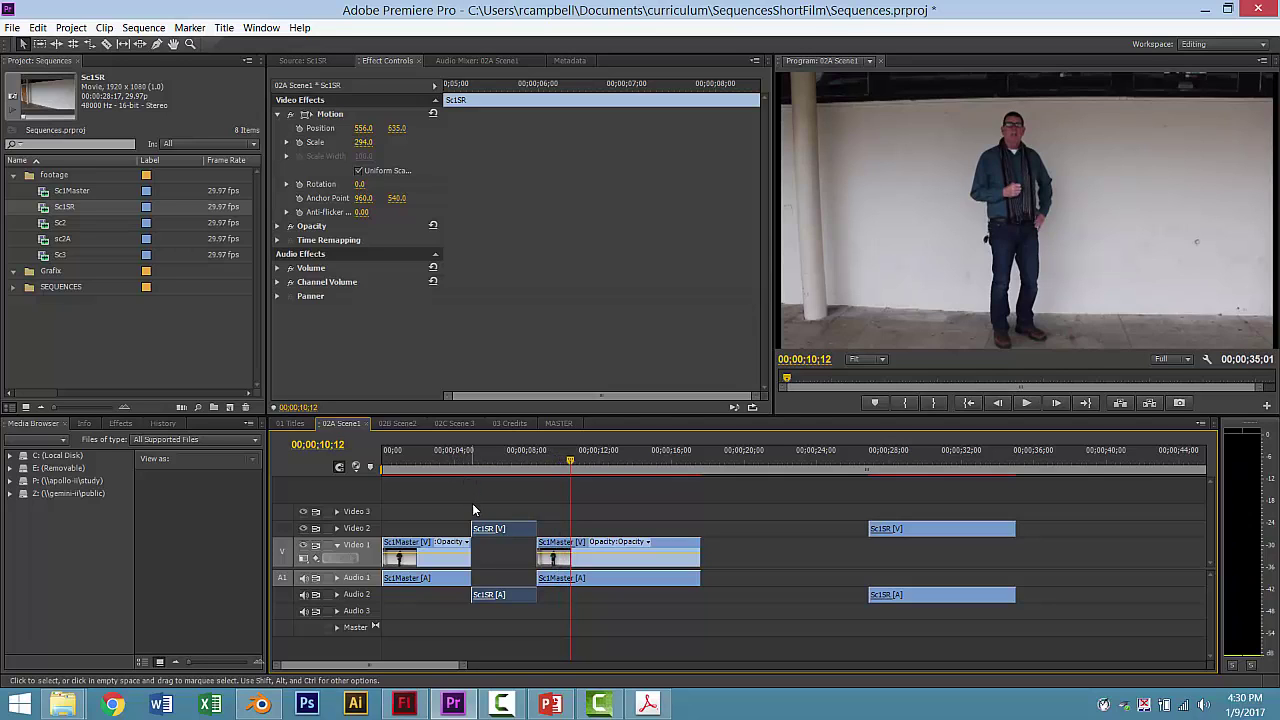
key("c")
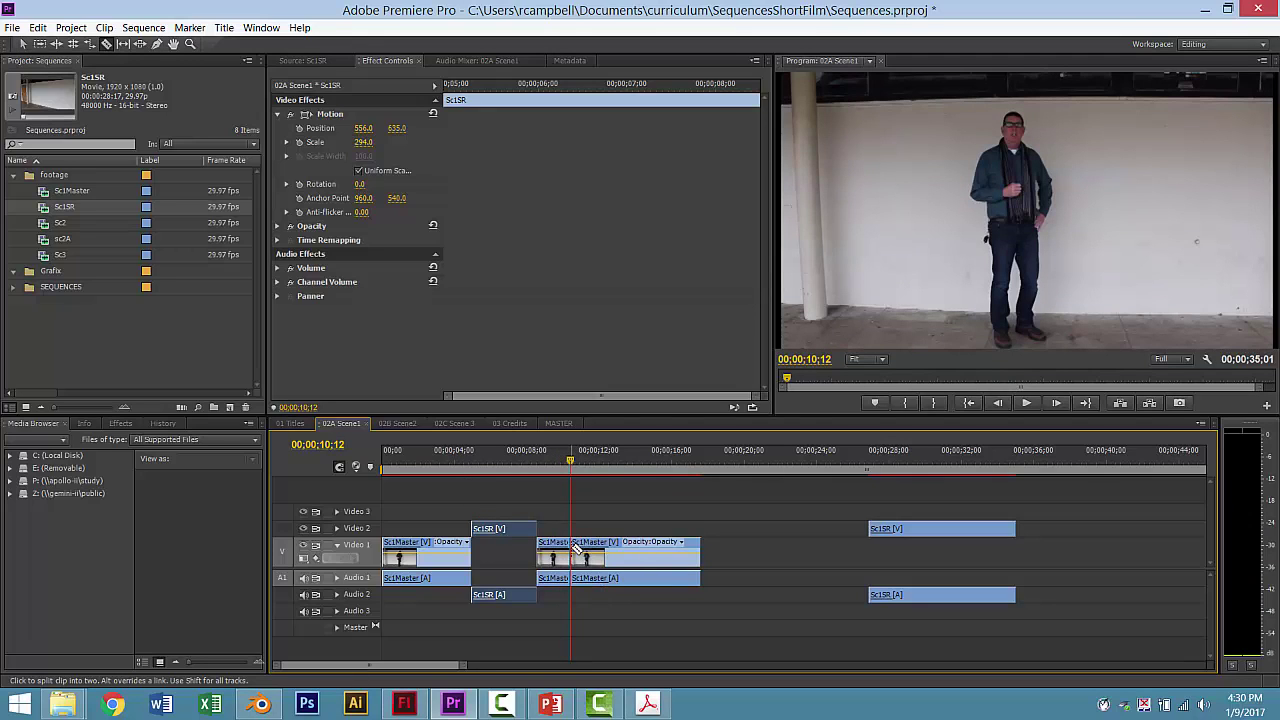
left_click_drag(610, 520, 674, 593)
left_click_drag(620, 549, 709, 549)
left_click_drag(903, 530, 620, 528)
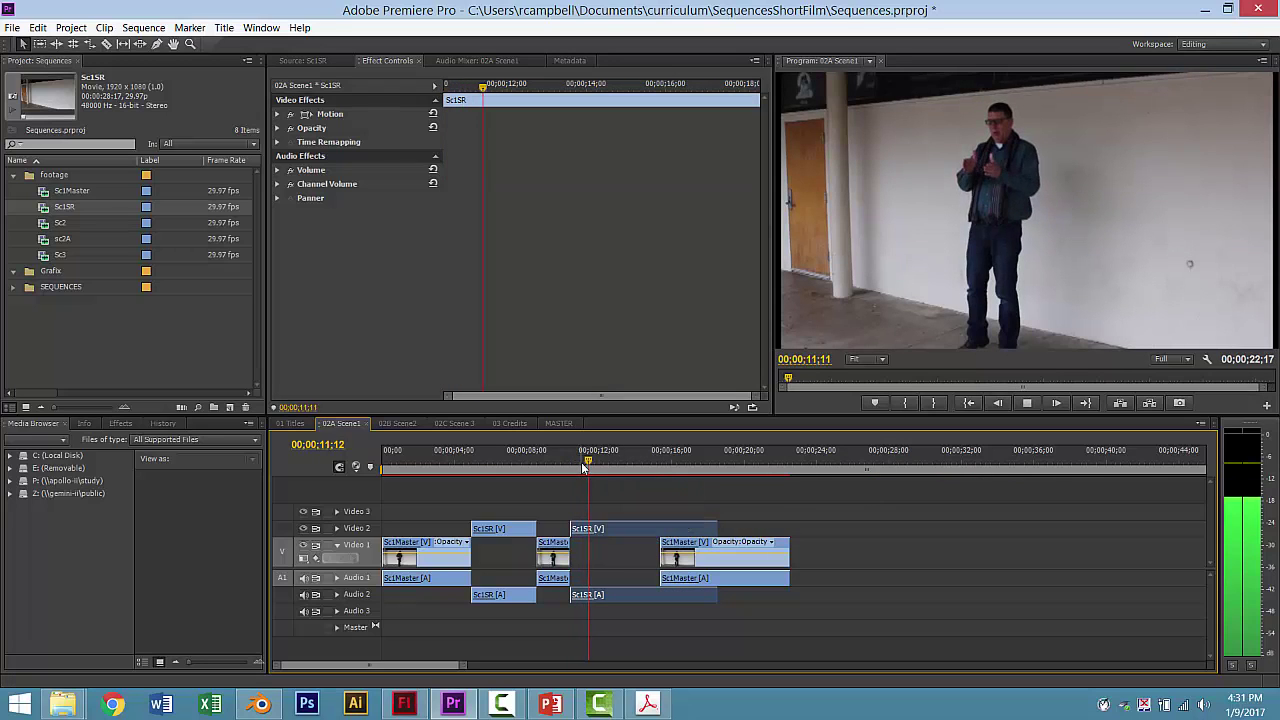
Step: Review the new edit and razor the second Sc1SR at 00;00;15;03
left_click(553, 464)
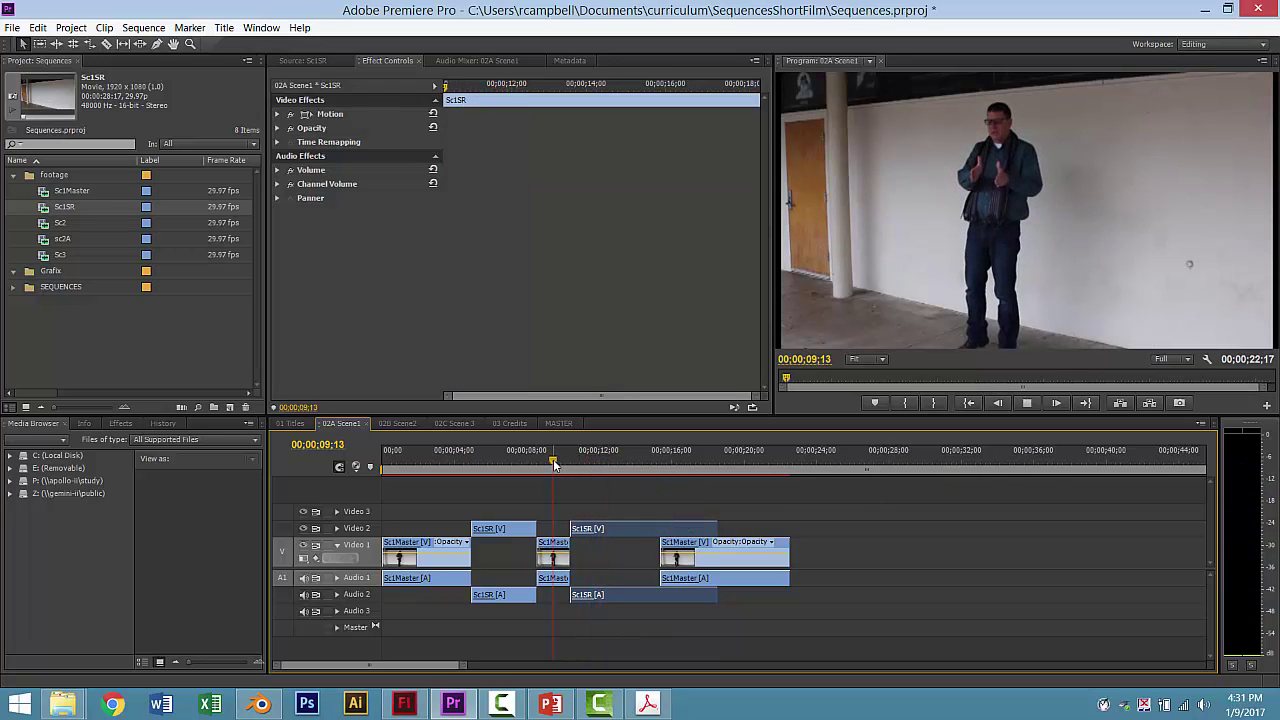
key("space")
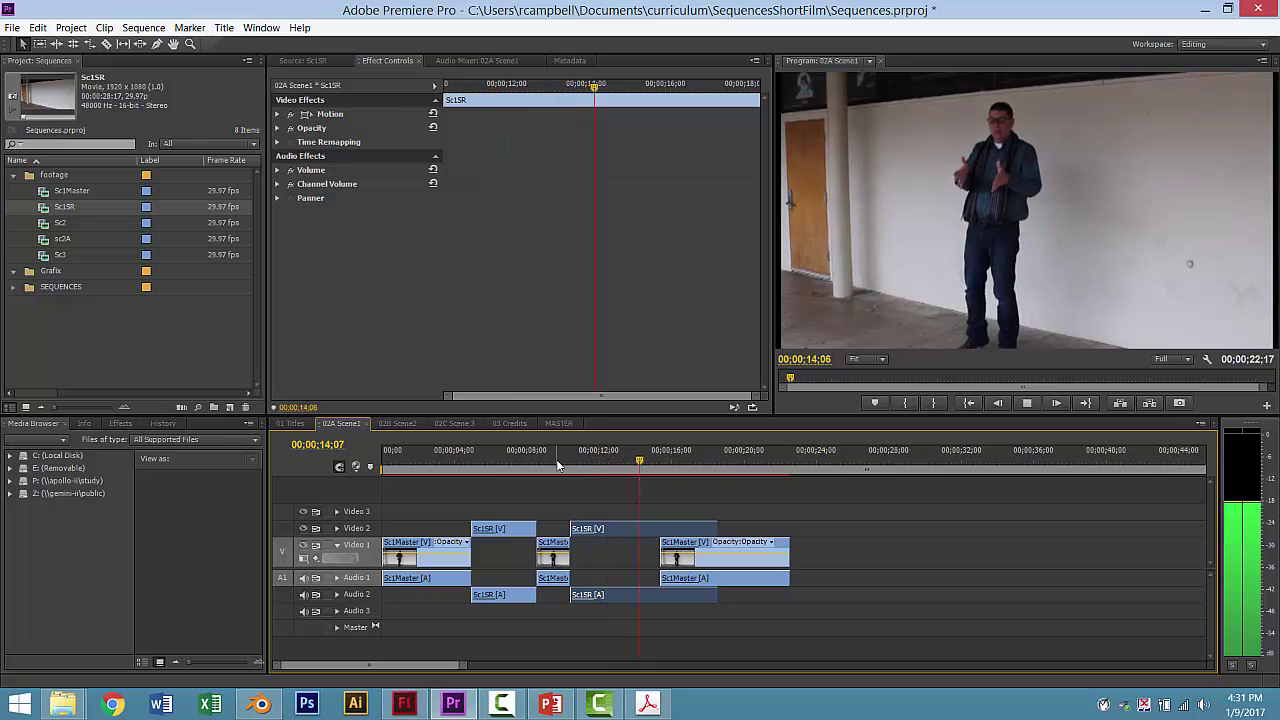
key("space")
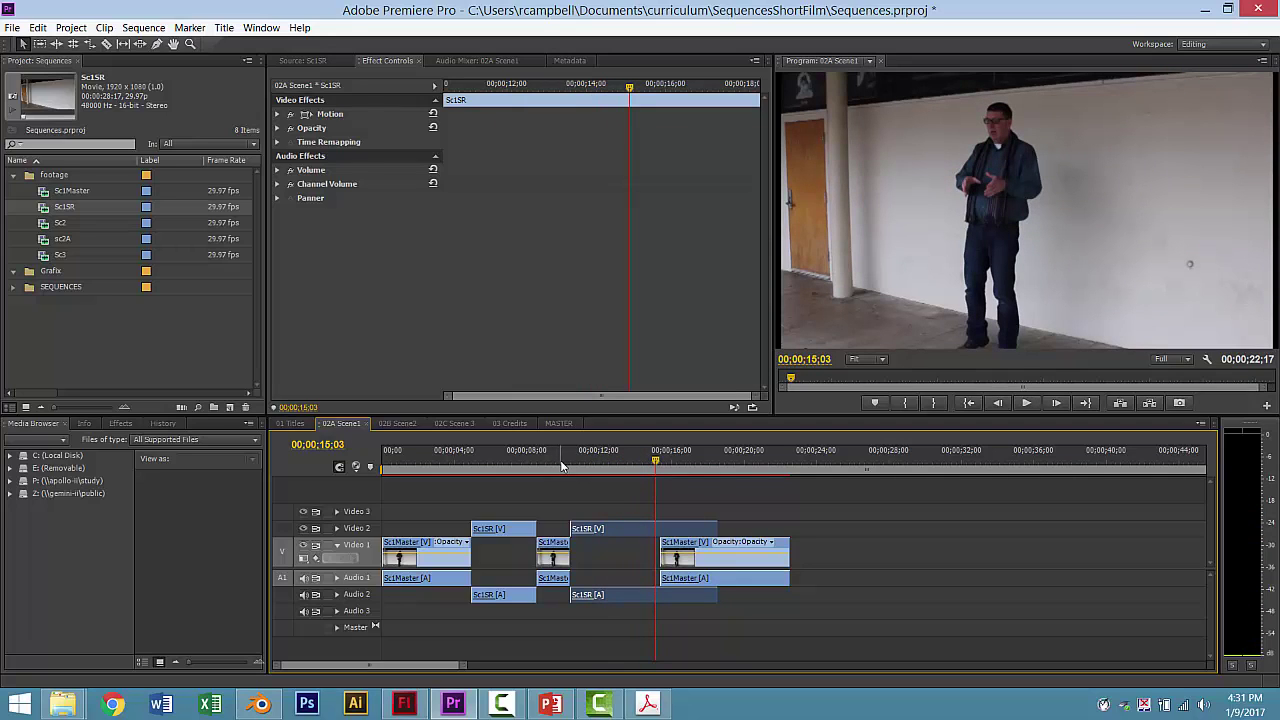
key("c")
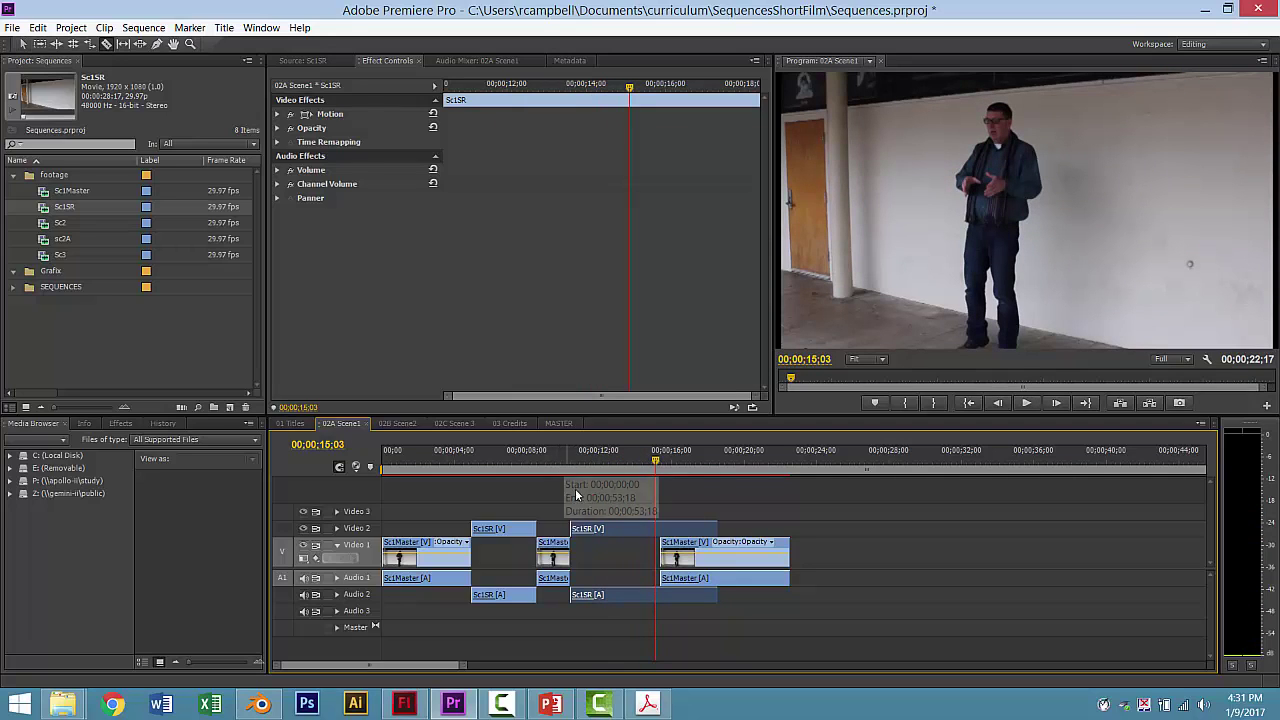
left_click(659, 528)
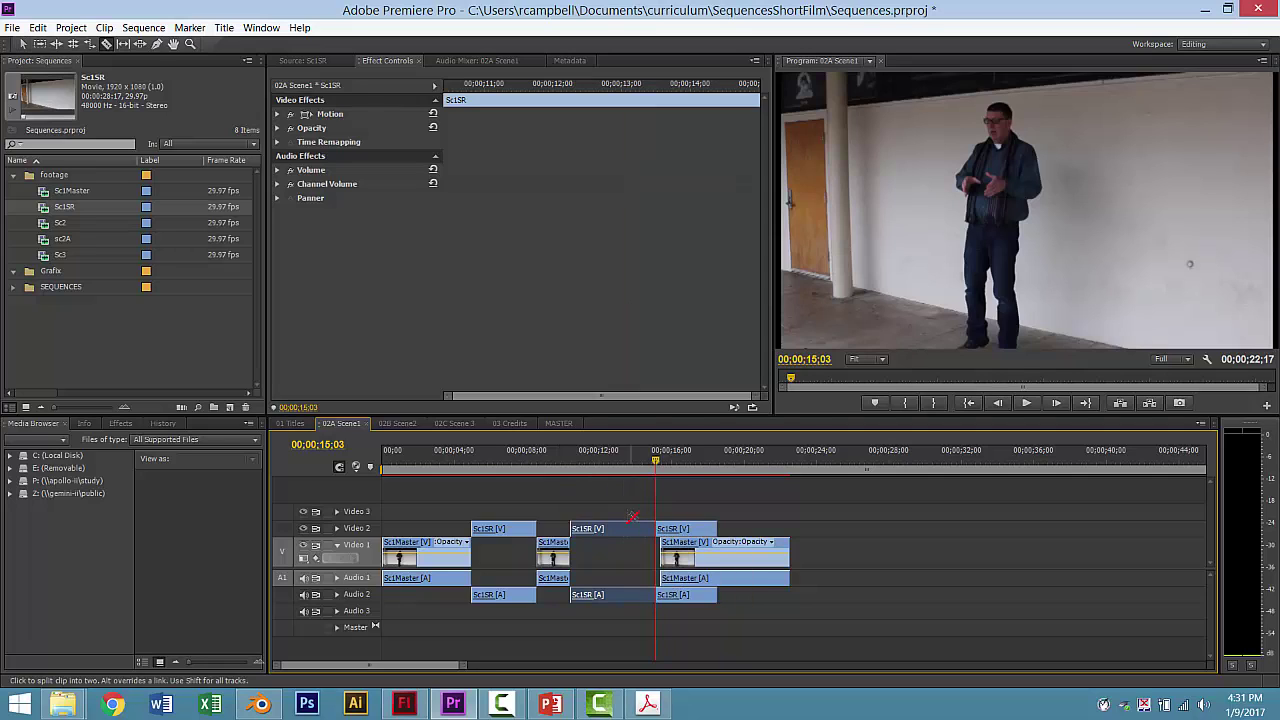
left_click(603, 465)
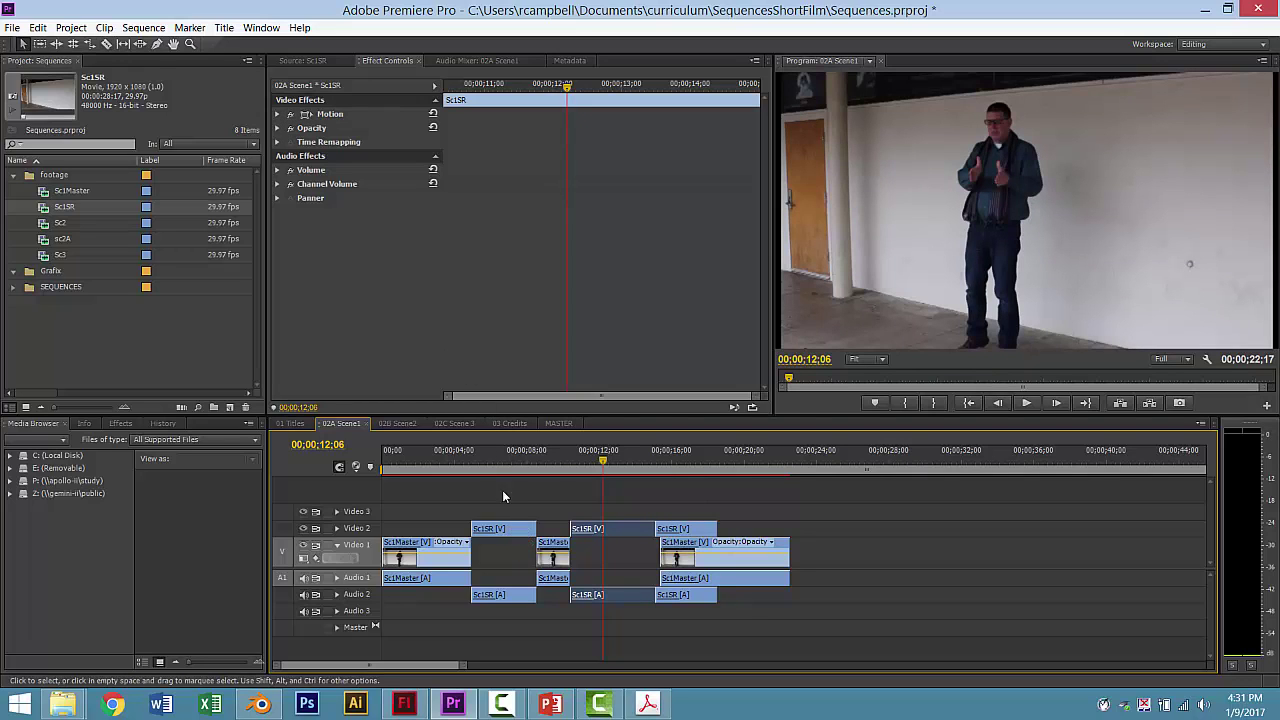
Step: Copy the first Sc1SR close-up's zoom and position and paste them onto the second Sc1SR
right_click(512, 531)
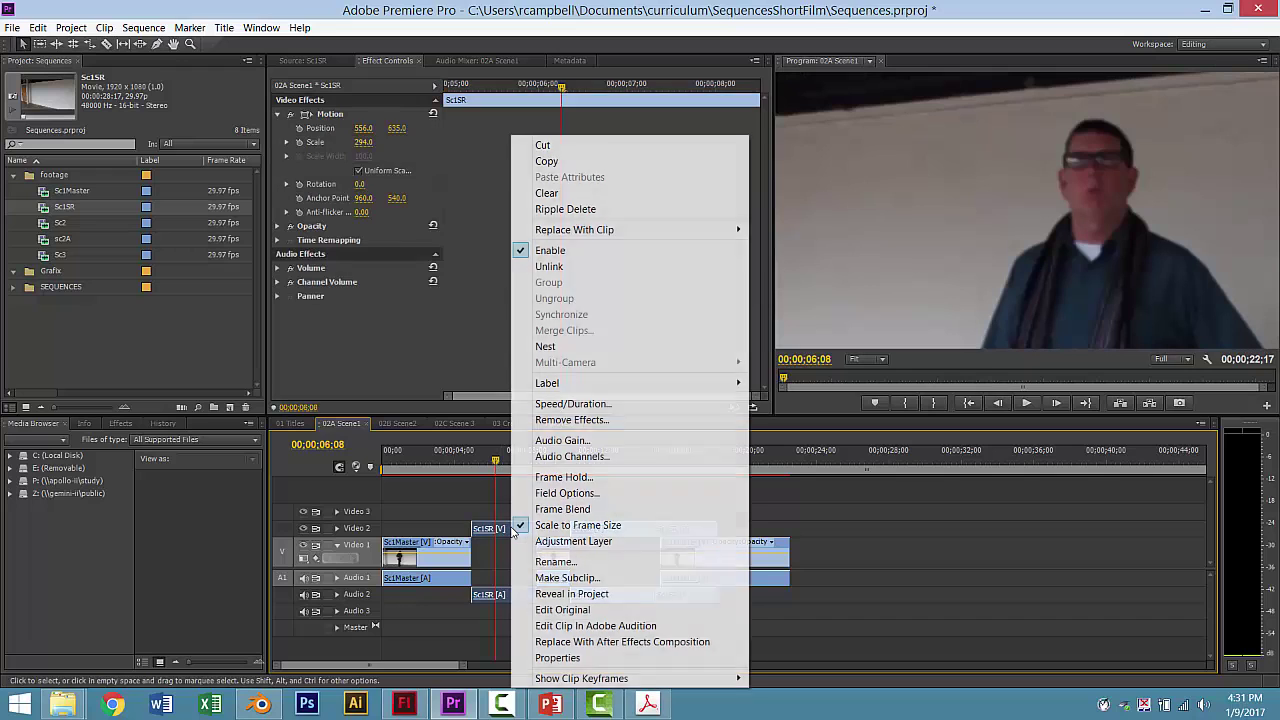
left_click(566, 163)
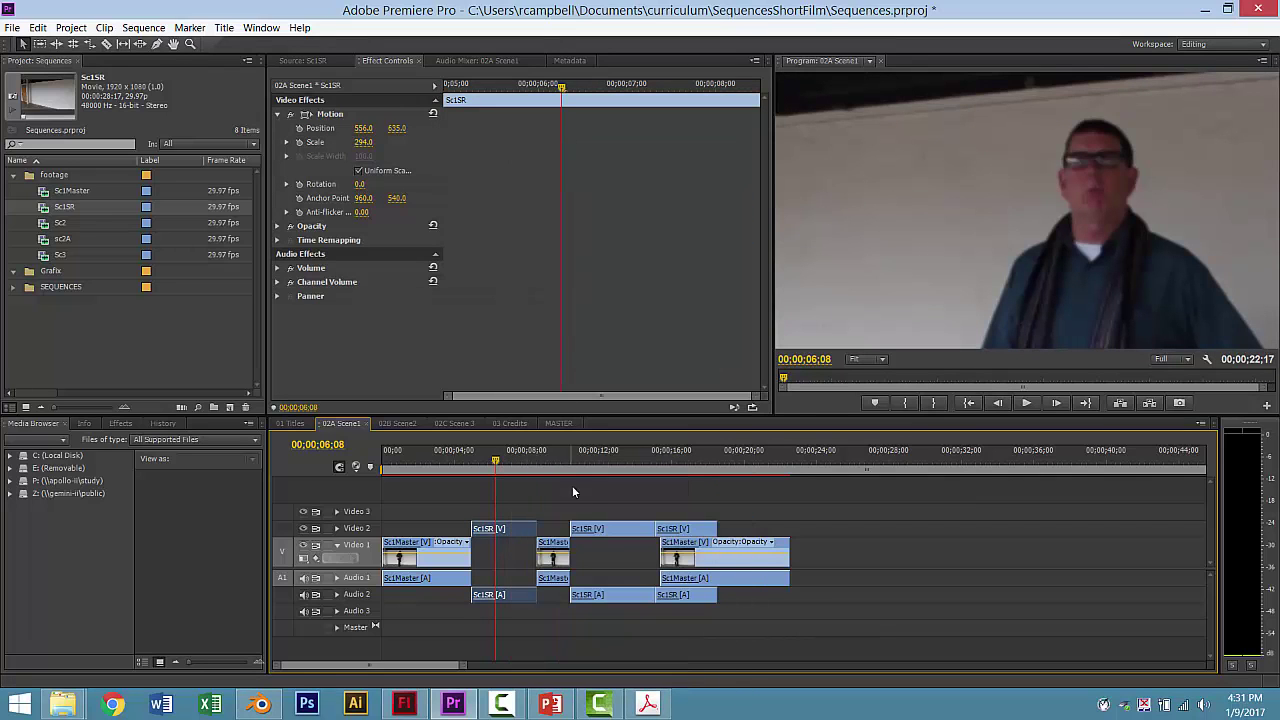
right_click(590, 531)
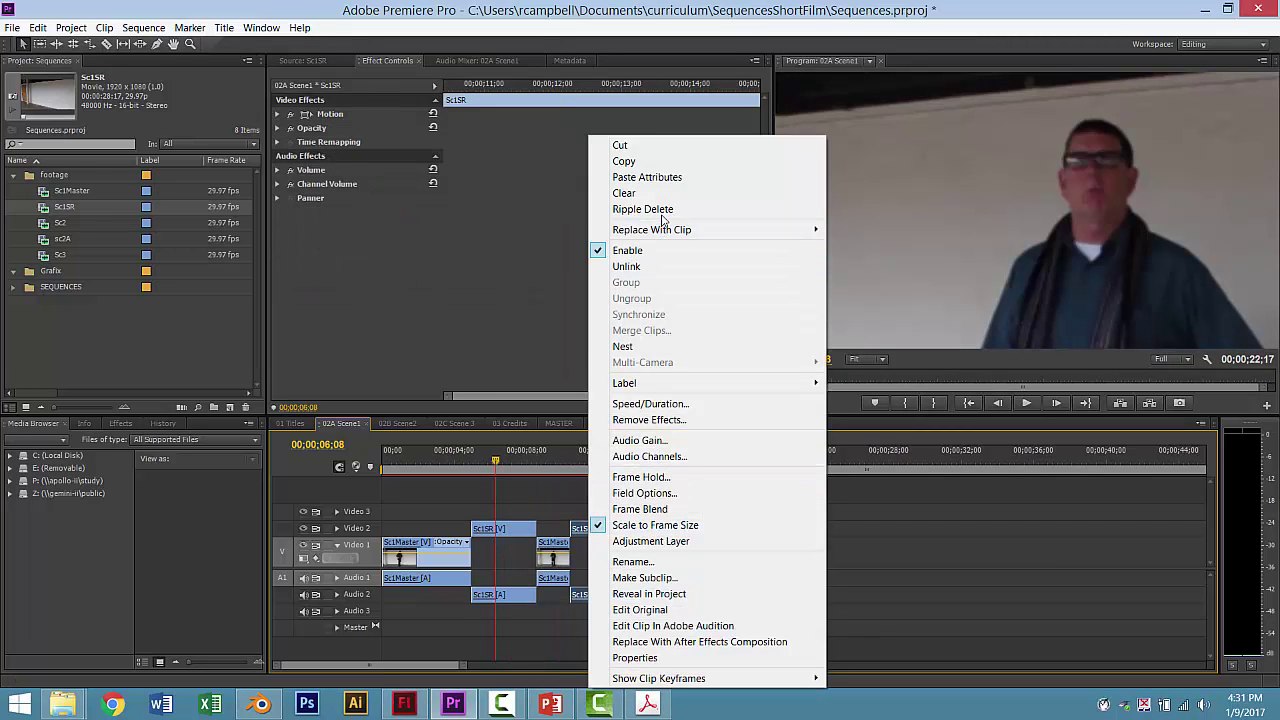
left_click(656, 177)
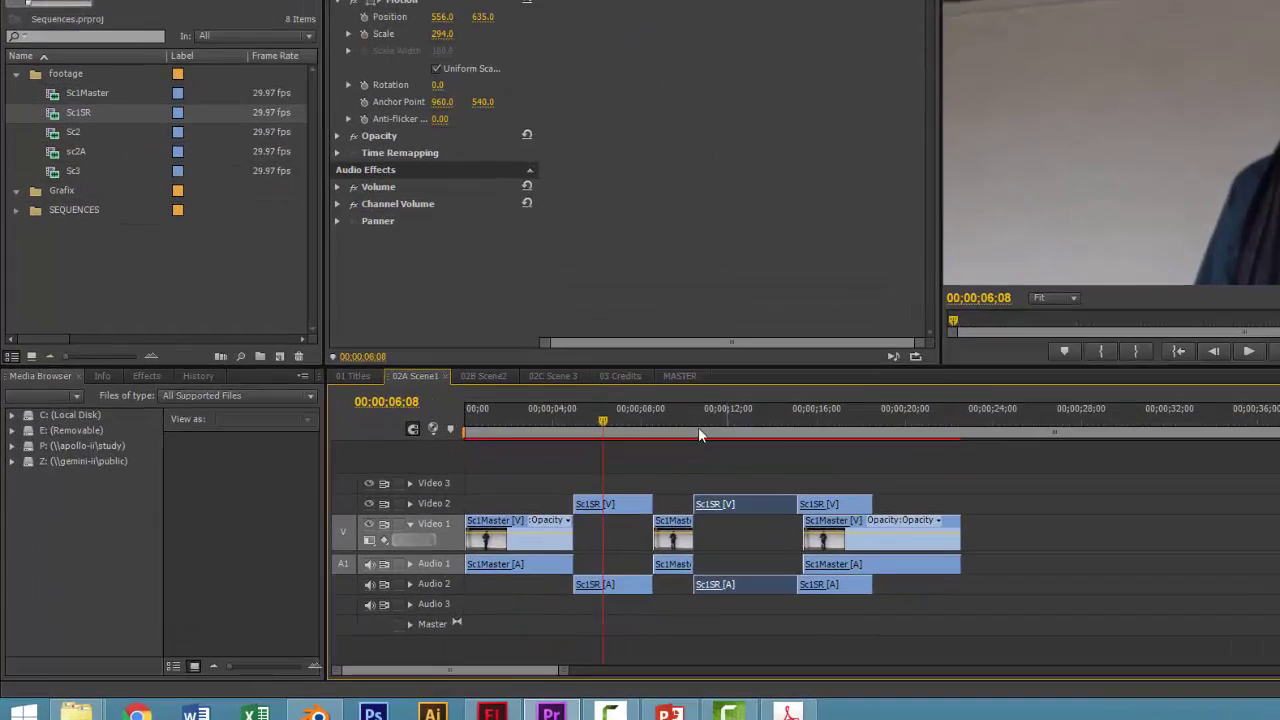
Step: Delete the Sc1SR piece after 00;00;15;03 and the final Sc1Master clip
left_click_drag(564, 468, 594, 468)
mouse_move(890, 376)
left_mouse_down()
mouse_move(823, 382)
mouse_move(883, 383)
left_mouse_up()
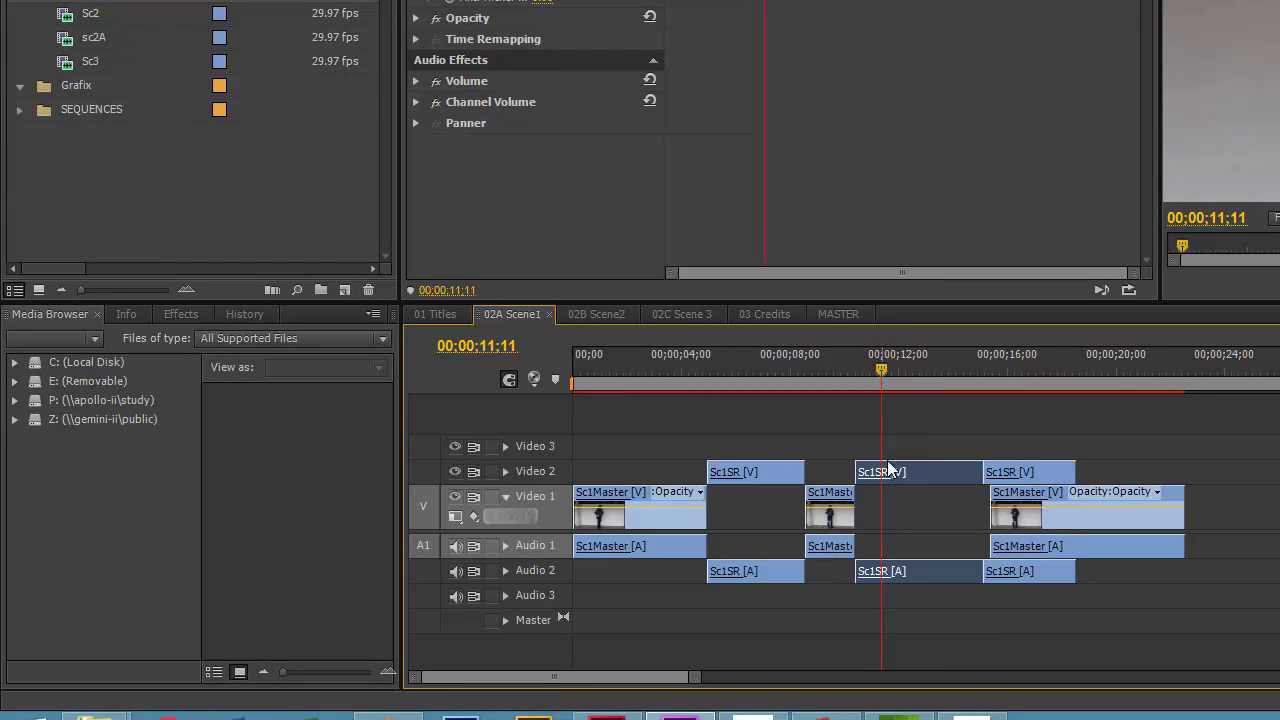
left_click_drag(1034, 449, 1140, 570)
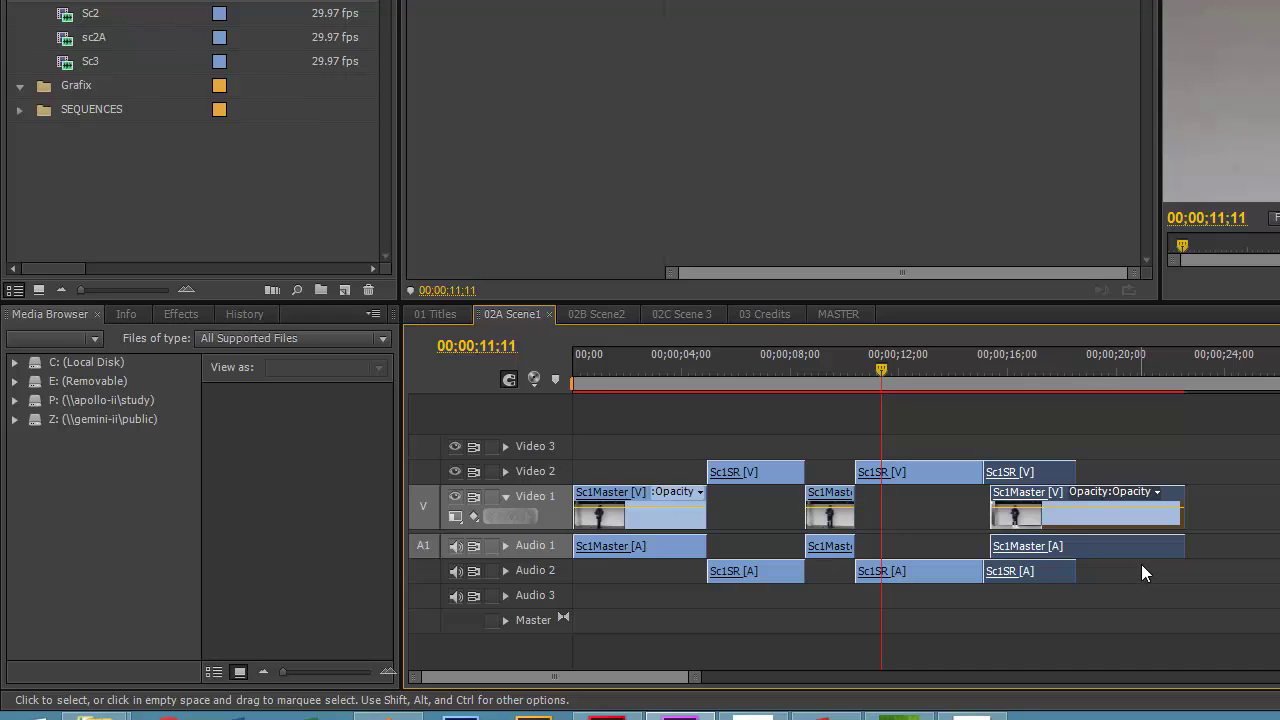
key("Delete")
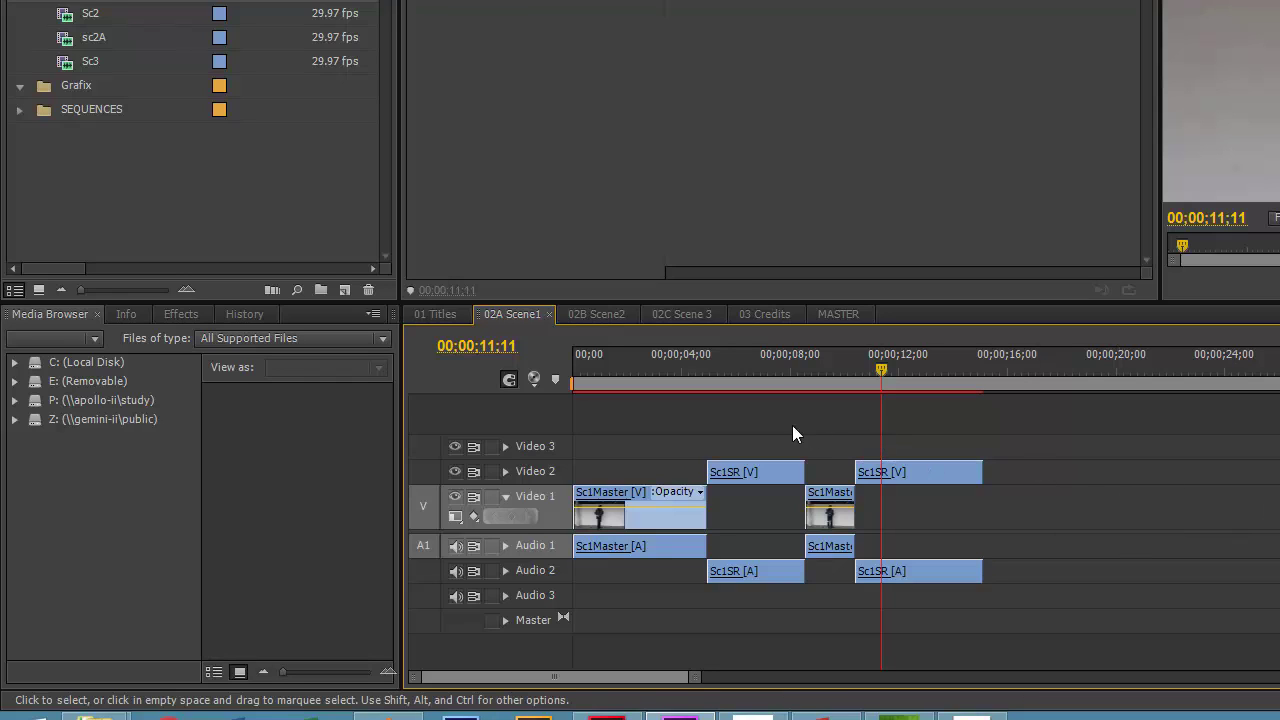
Step: Open 02B Scene2 and drop the Sc2 clip onto Video 1, keeping existing settings
left_click(590, 317)
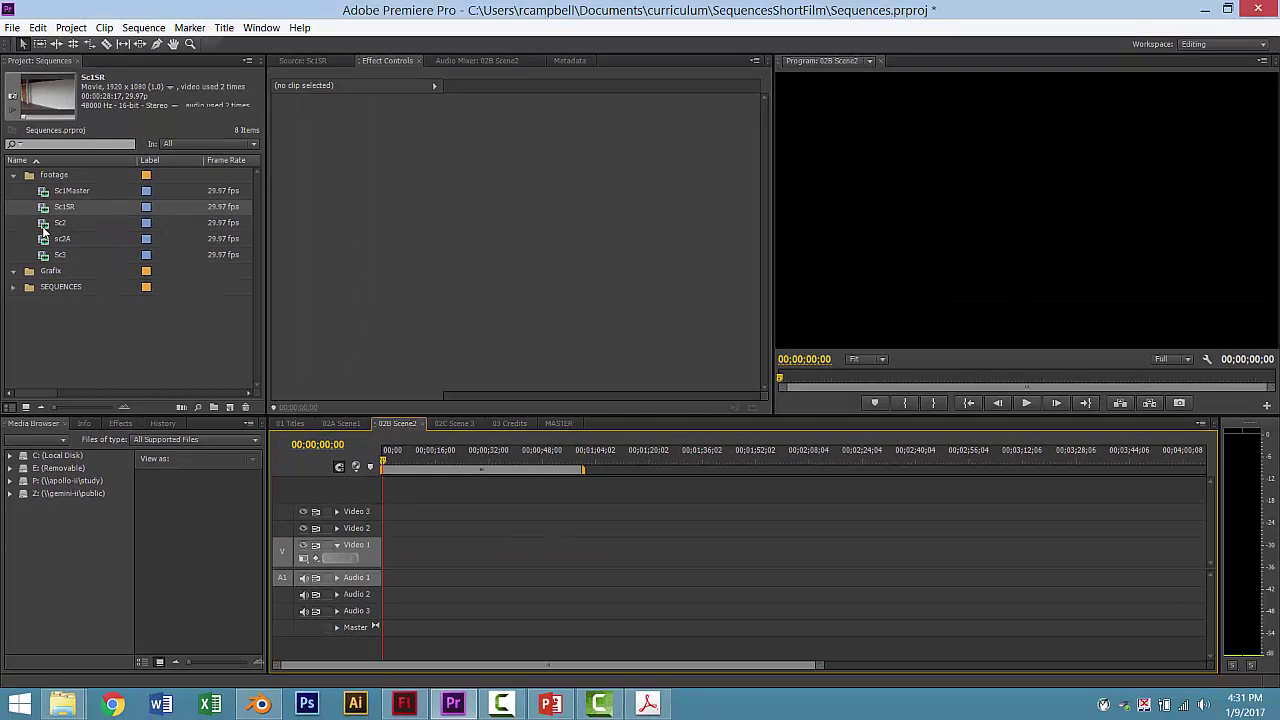
left_click(45, 206)
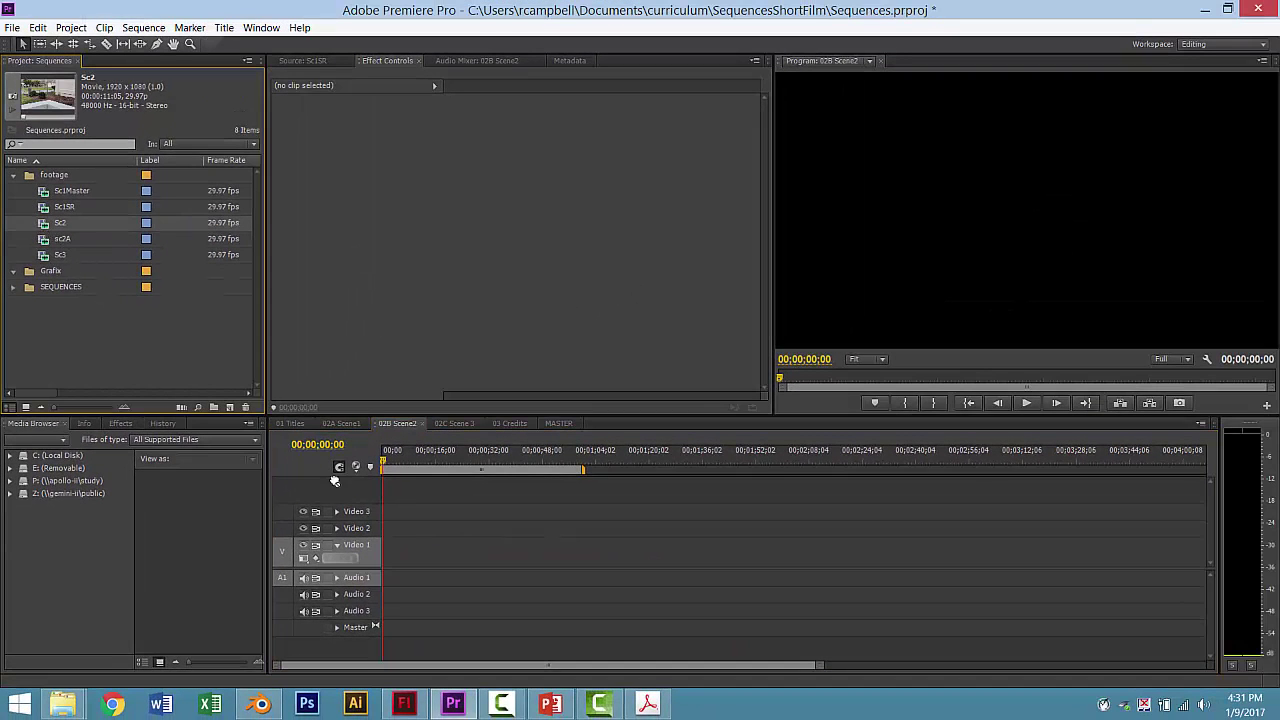
left_click_drag(335, 481, 380, 552)
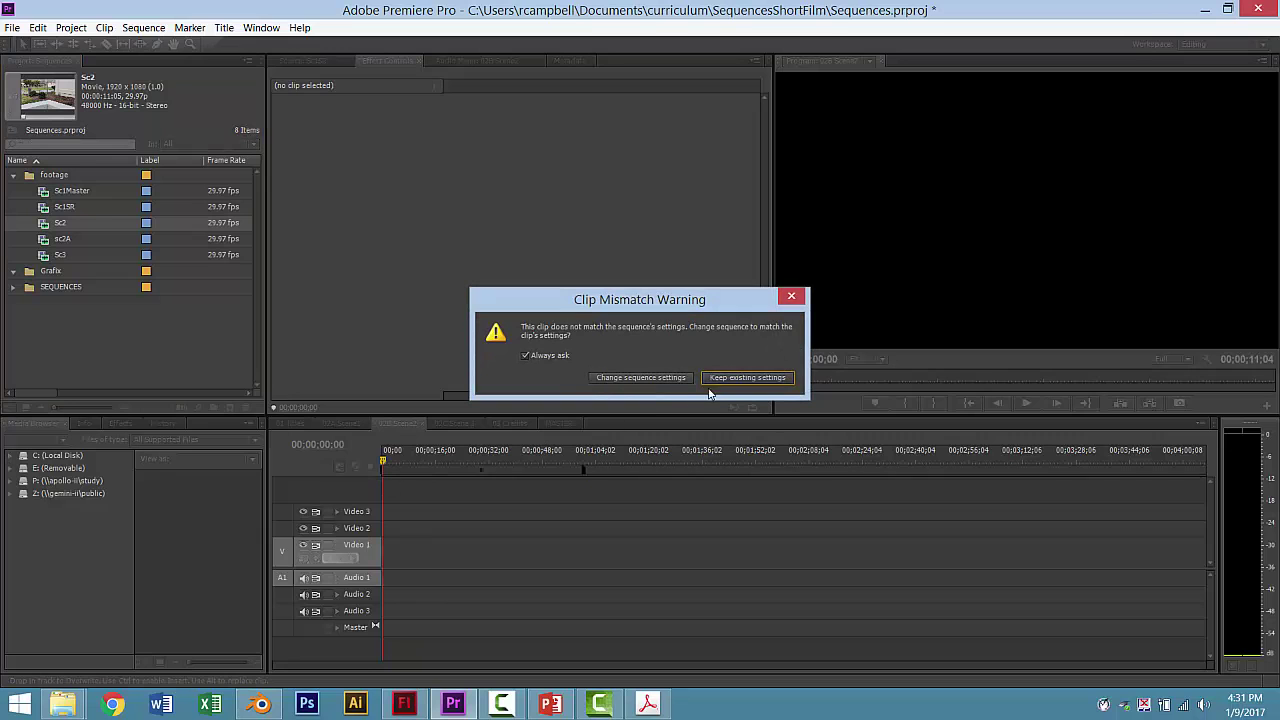
left_click(748, 378)
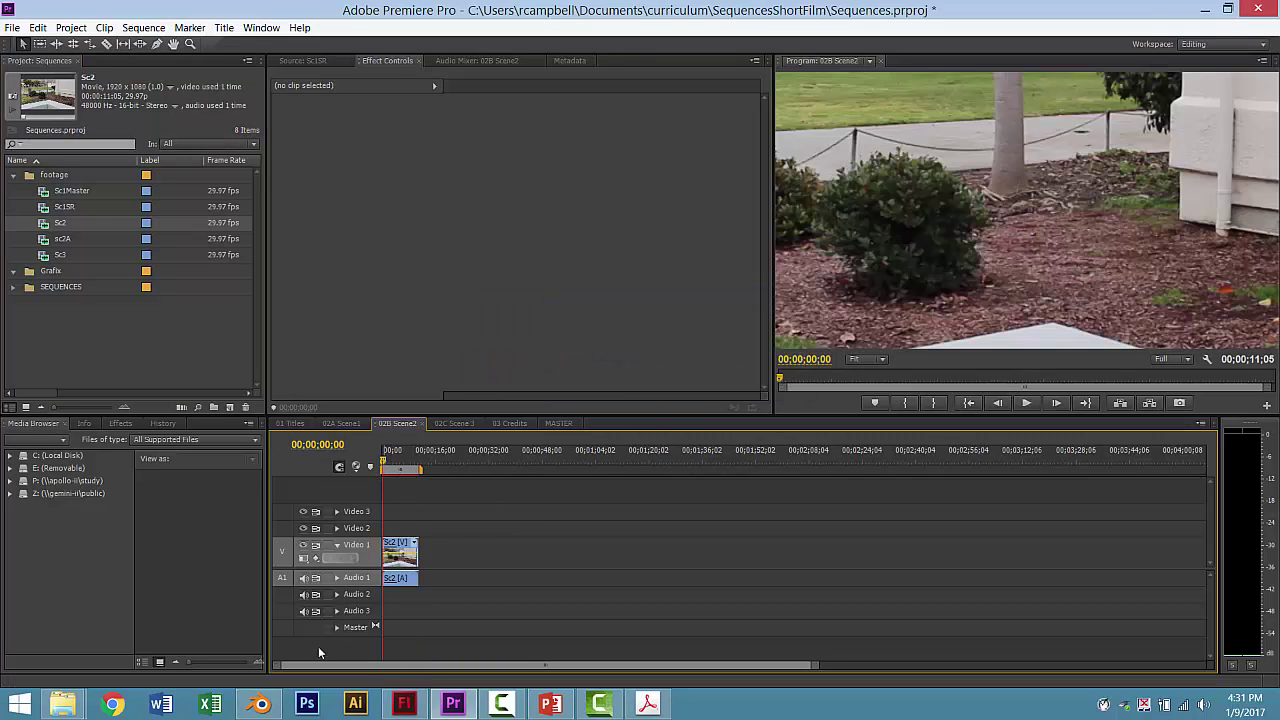
Step: Scale Sc2 to frame size, preview it, then delete it from the timeline
left_click_drag(820, 665, 575, 667)
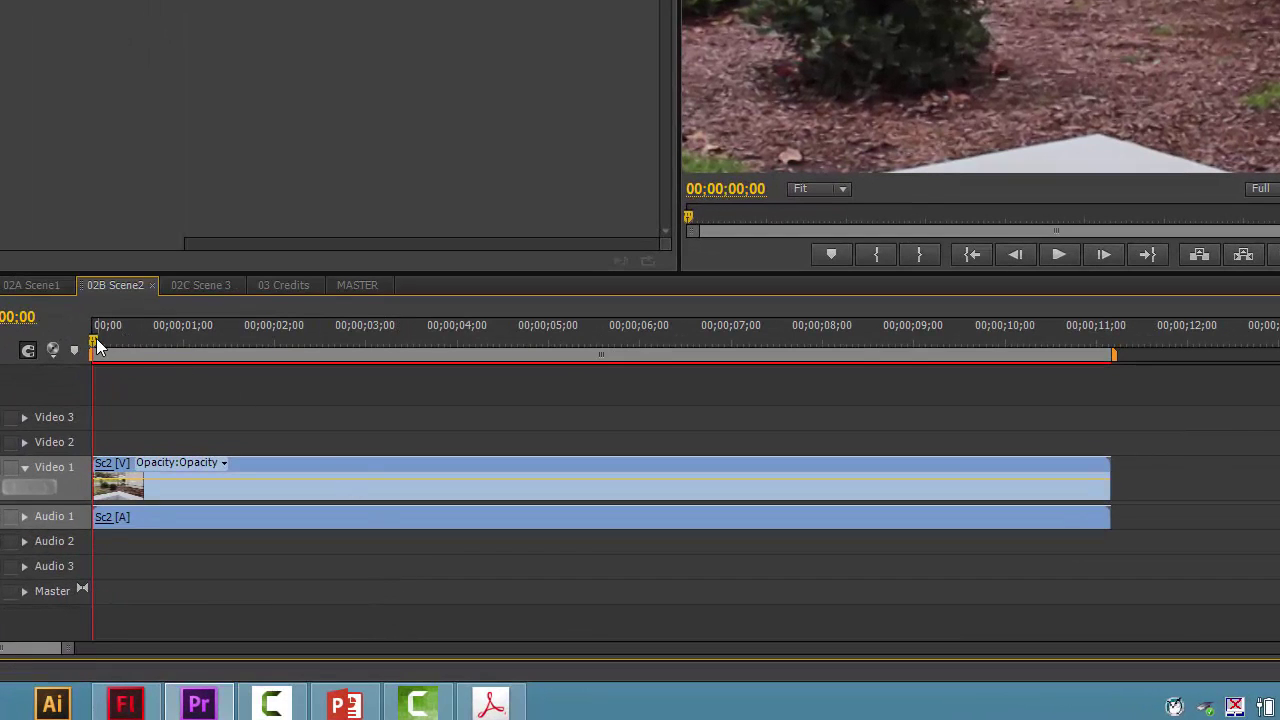
left_click_drag(96, 338, 146, 343)
left_click_drag(259, 364, 421, 396)
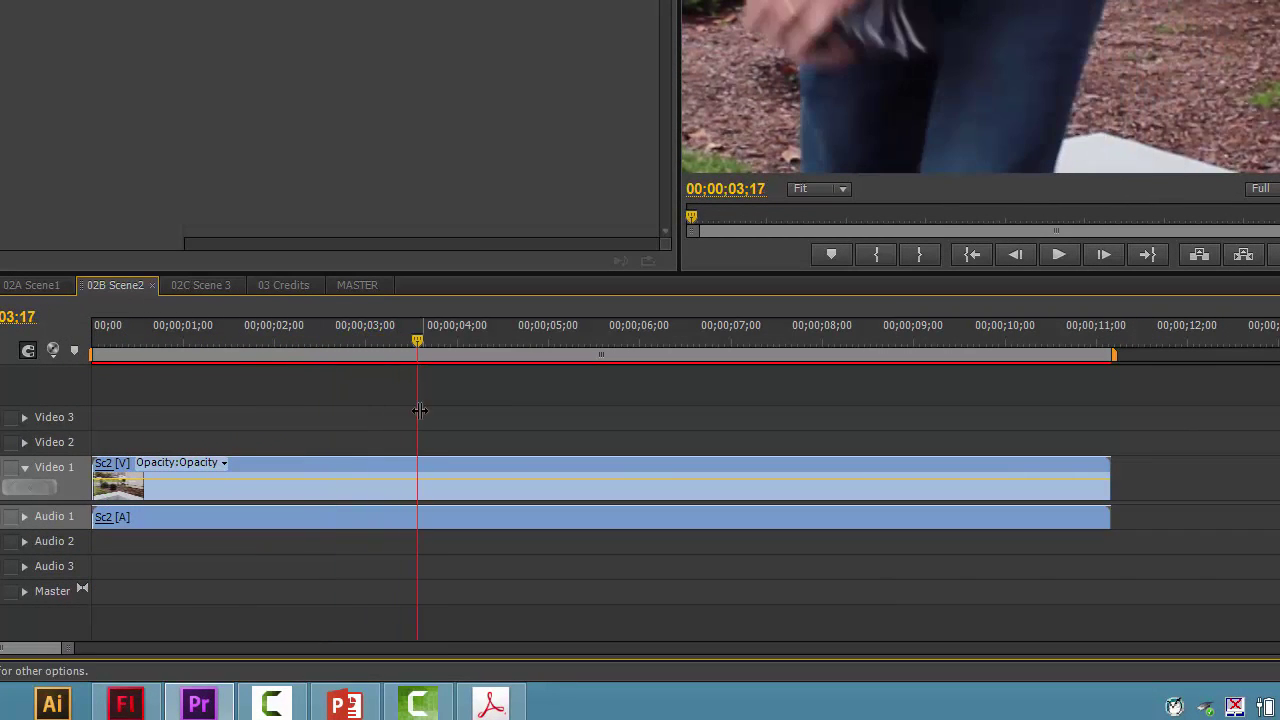
right_click(423, 484)
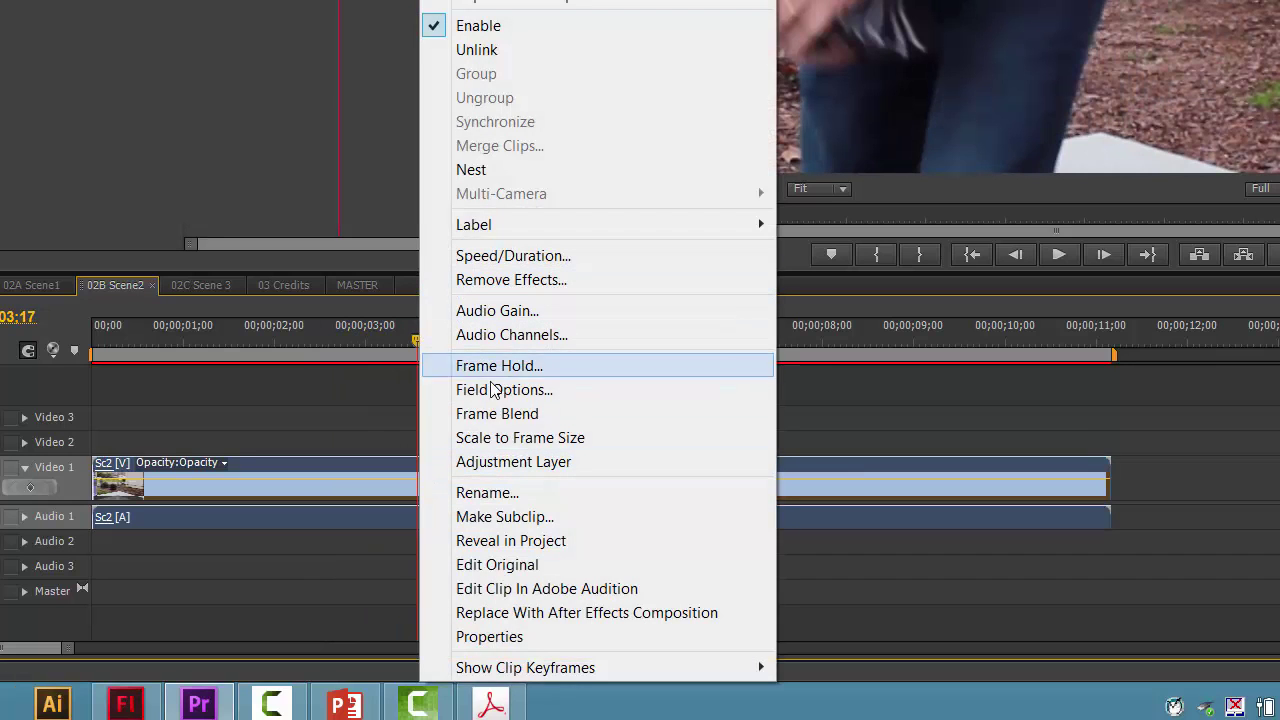
left_click(512, 437)
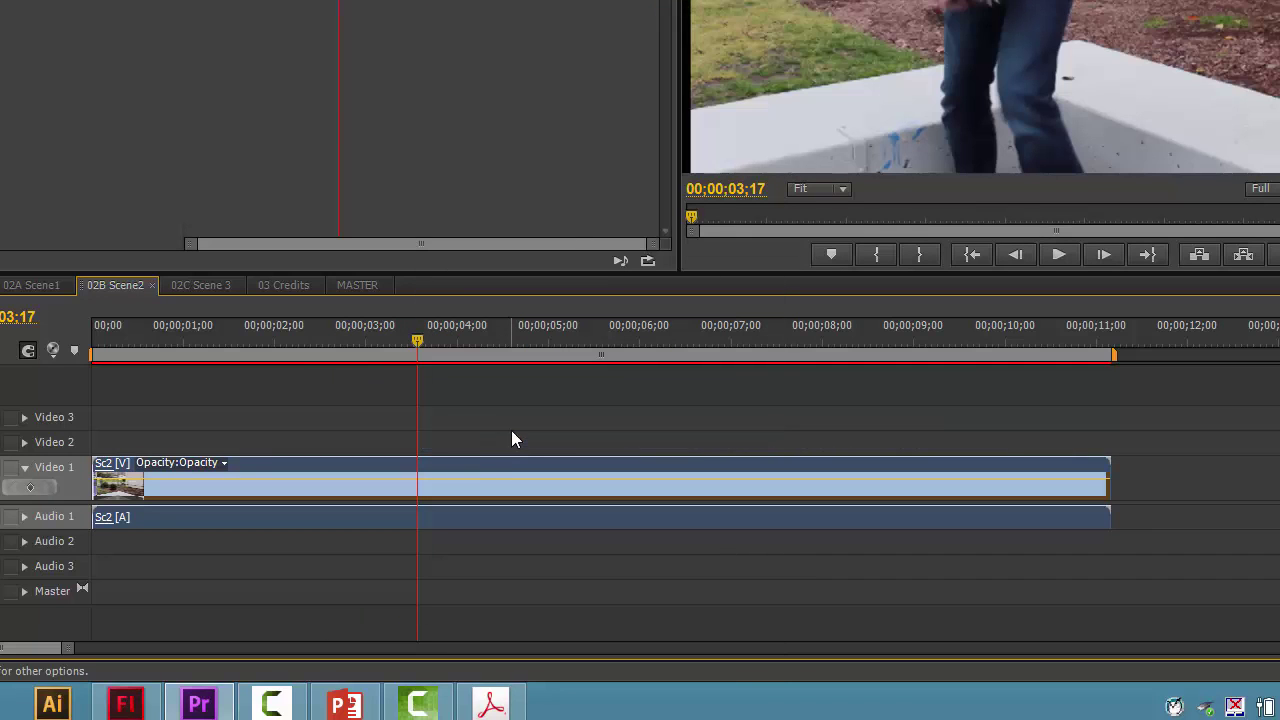
left_click_drag(420, 339, 807, 339)
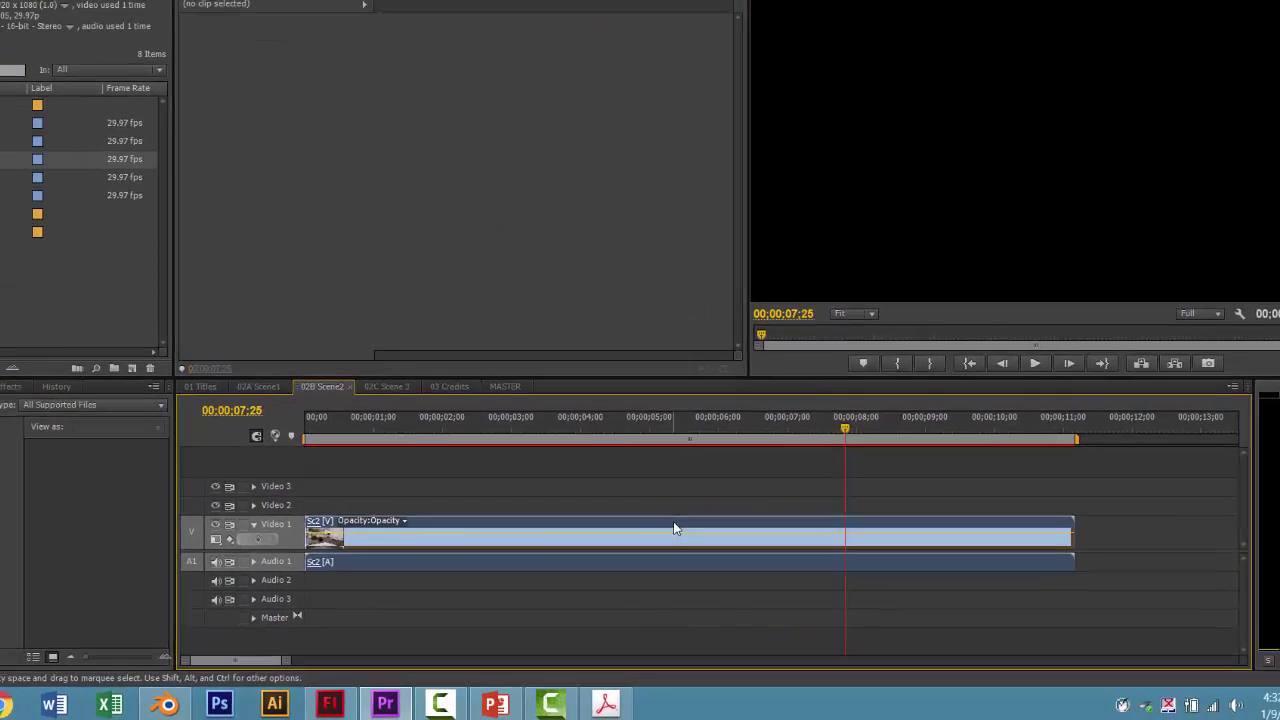
key("Delete")
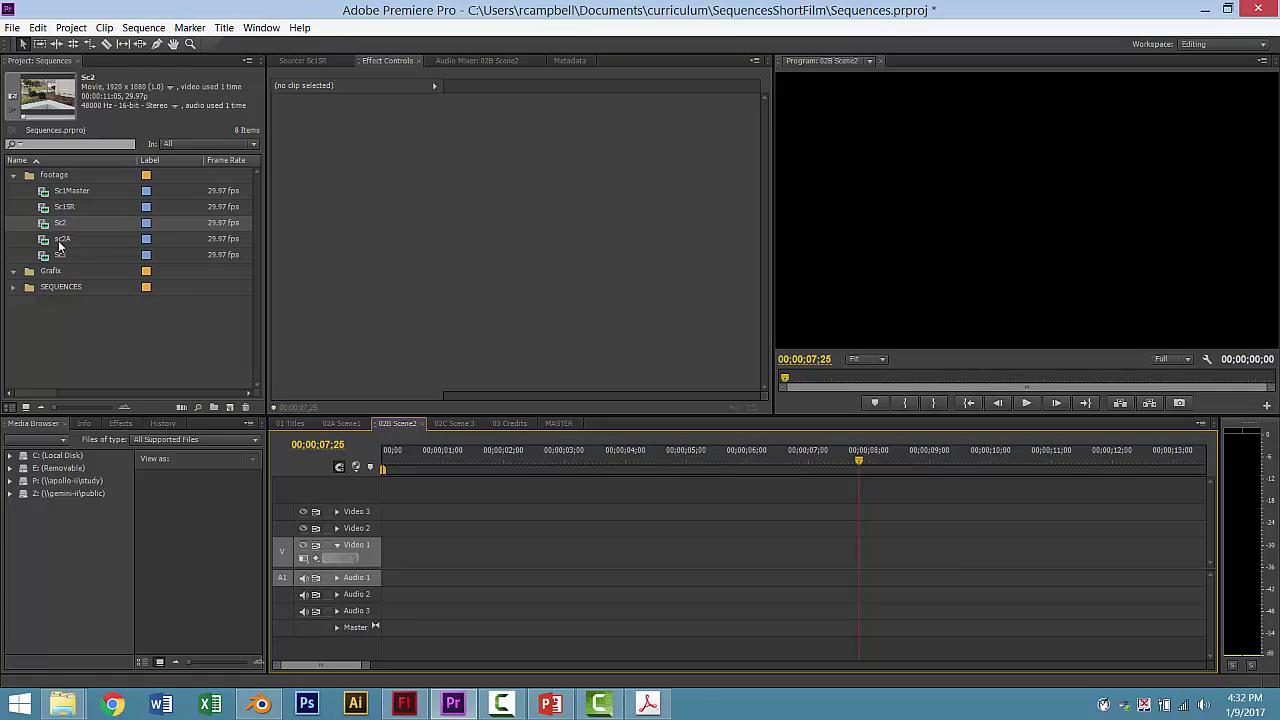
Step: Add sc2A to Video 1 with existing settings and scale it to frame size
left_click_drag(59, 246, 500, 548)
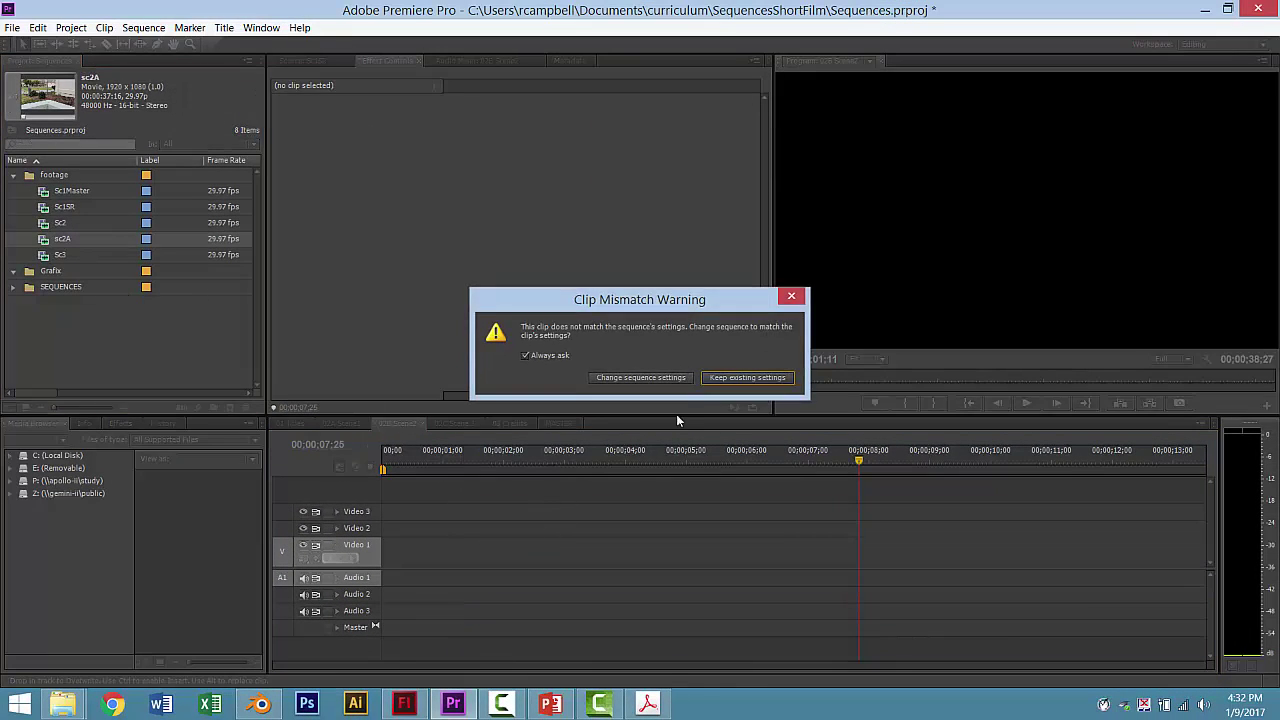
left_click(722, 379)
right_click(603, 552)
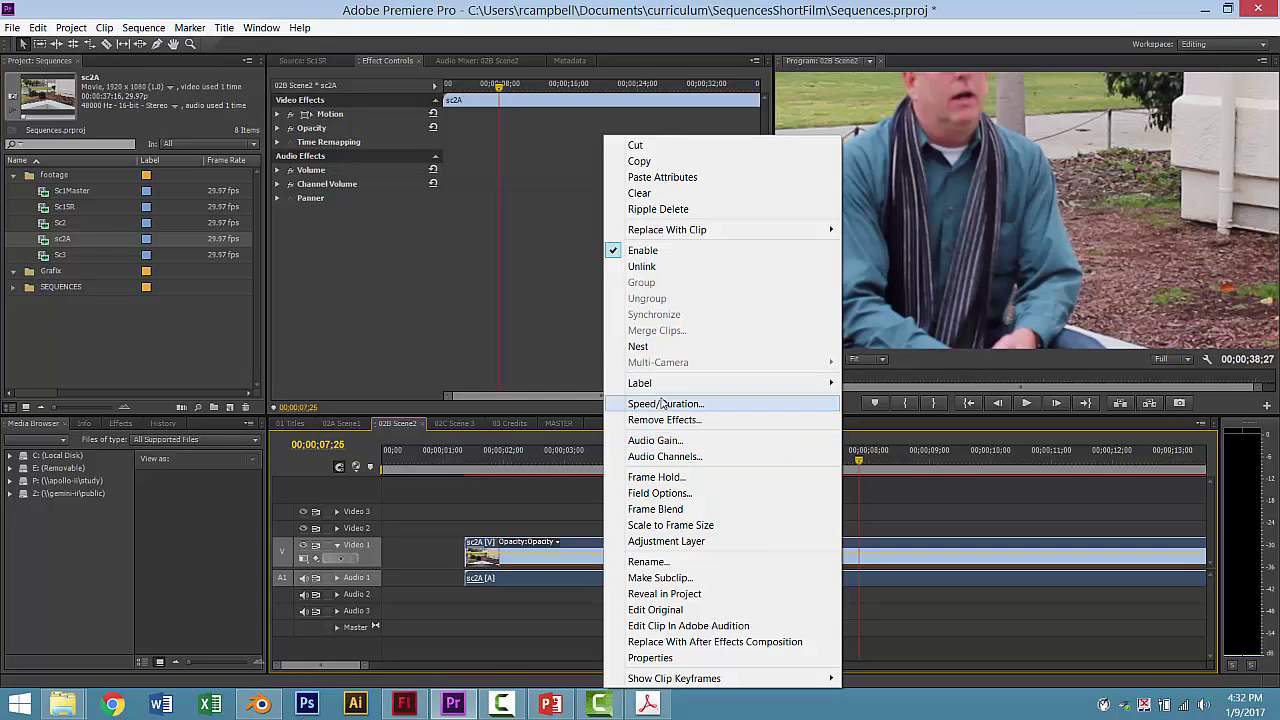
left_click(670, 525)
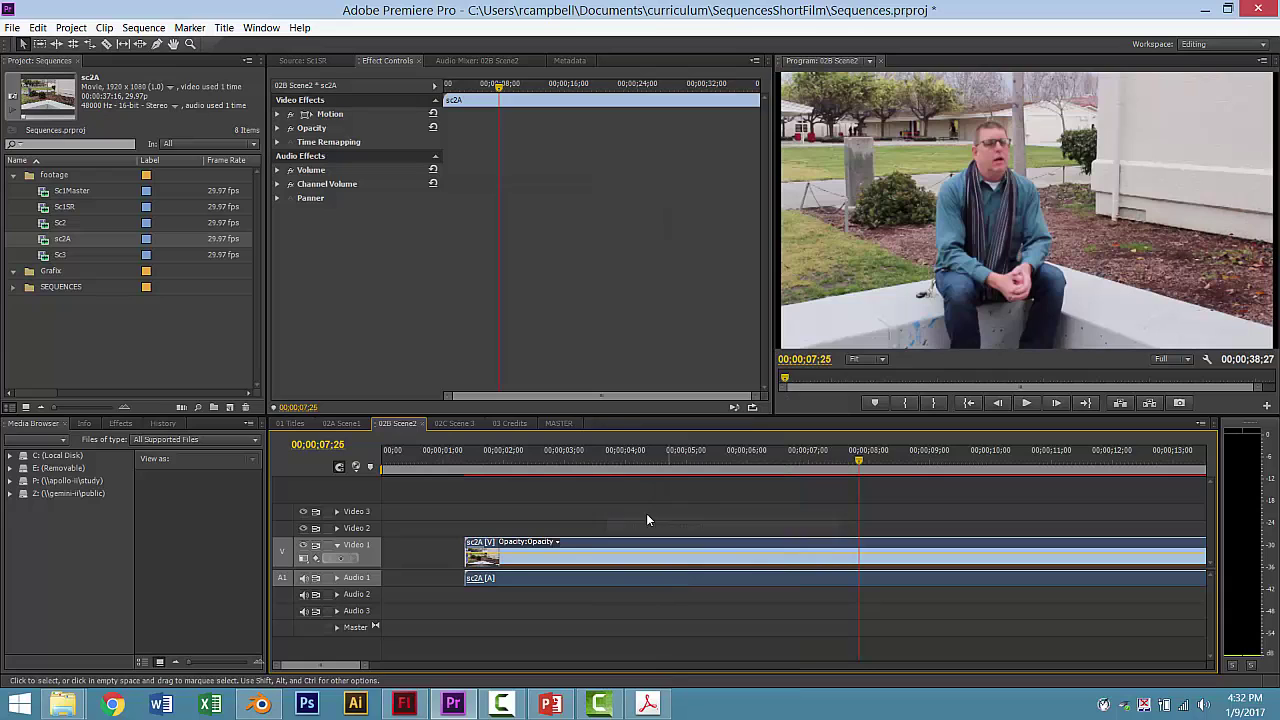
Step: Razor sc2A at 08;04, delete the opening part, and move the rest to 00;00
left_click(599, 460)
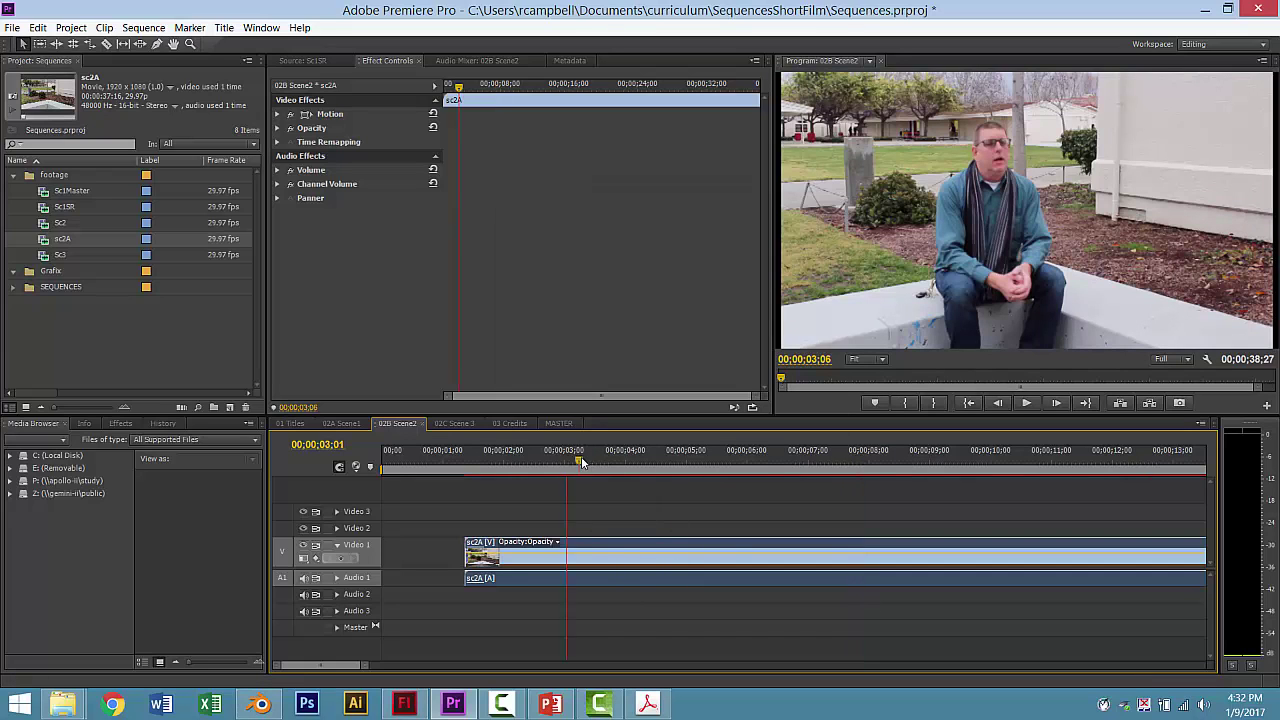
left_click_drag(600, 460, 877, 466)
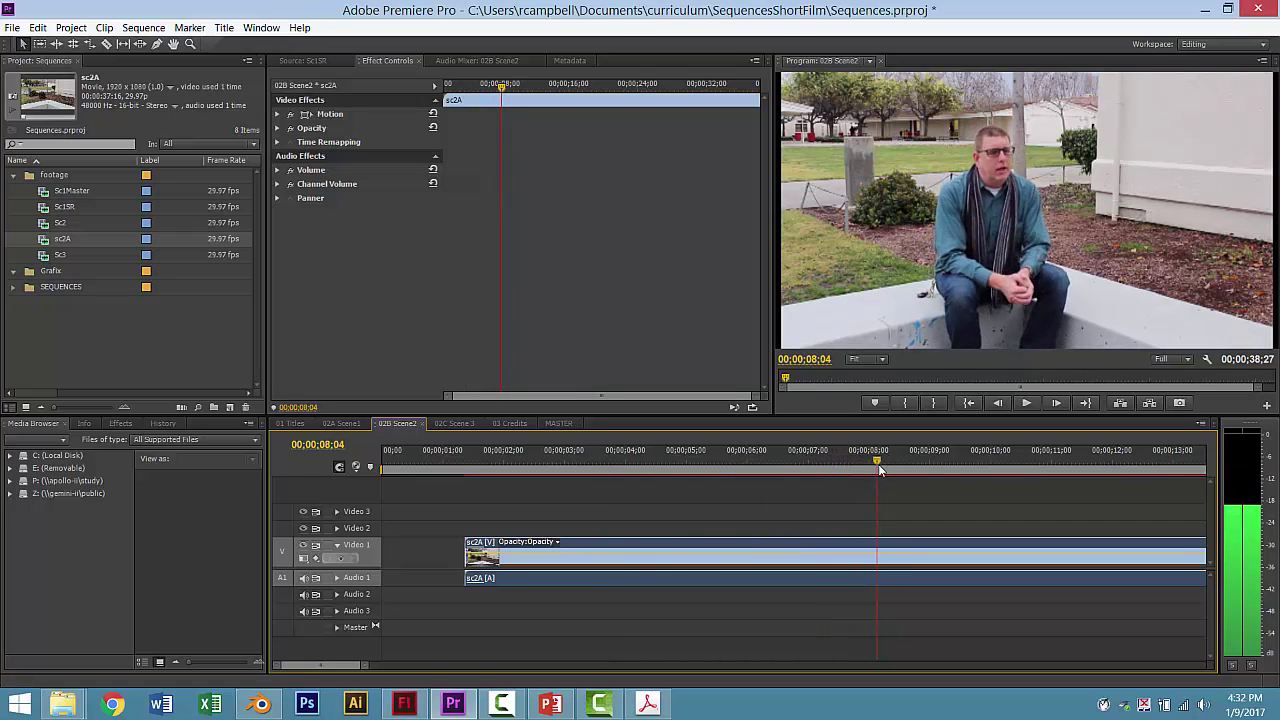
key("c")
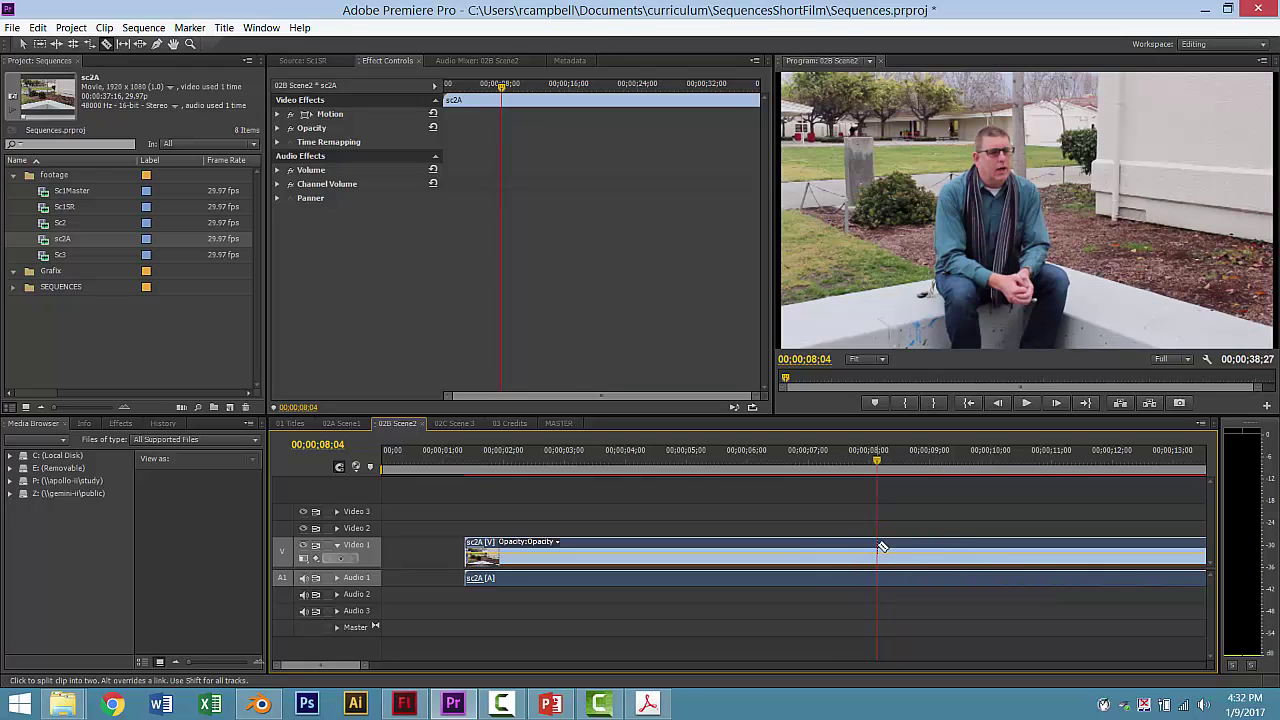
left_click(879, 547)
left_click(784, 570)
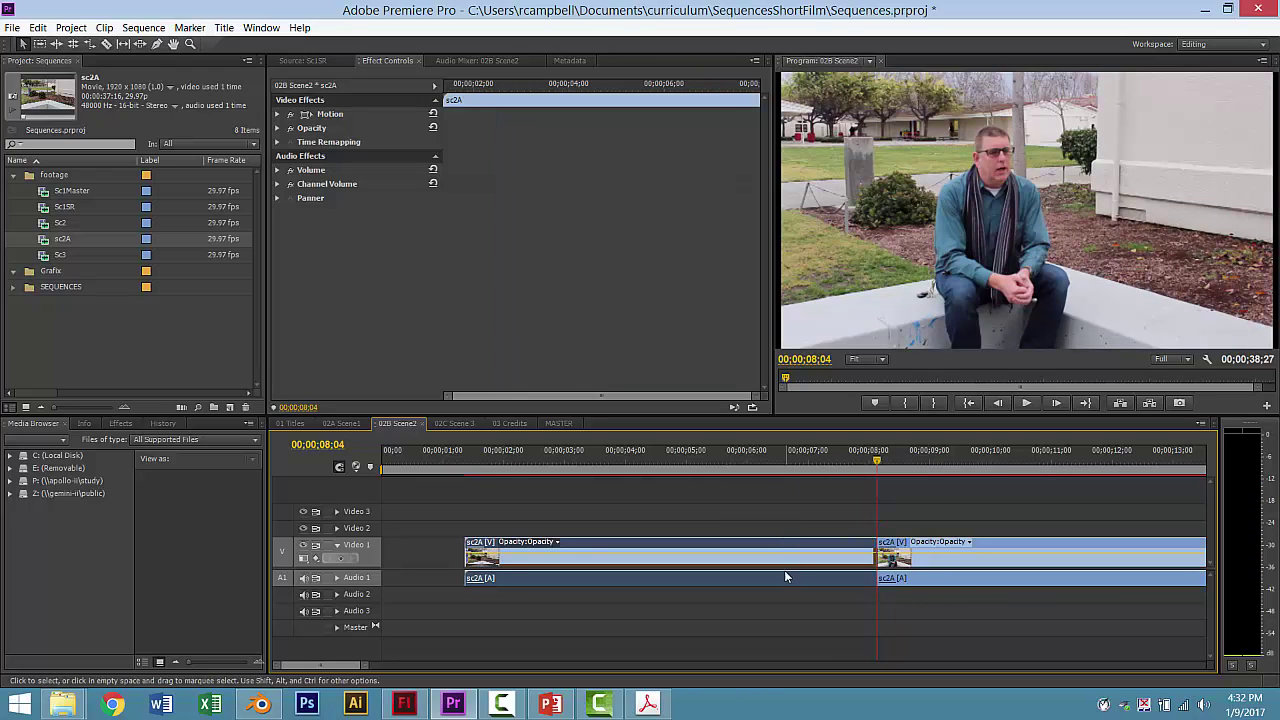
key("Delete")
left_click(940, 543)
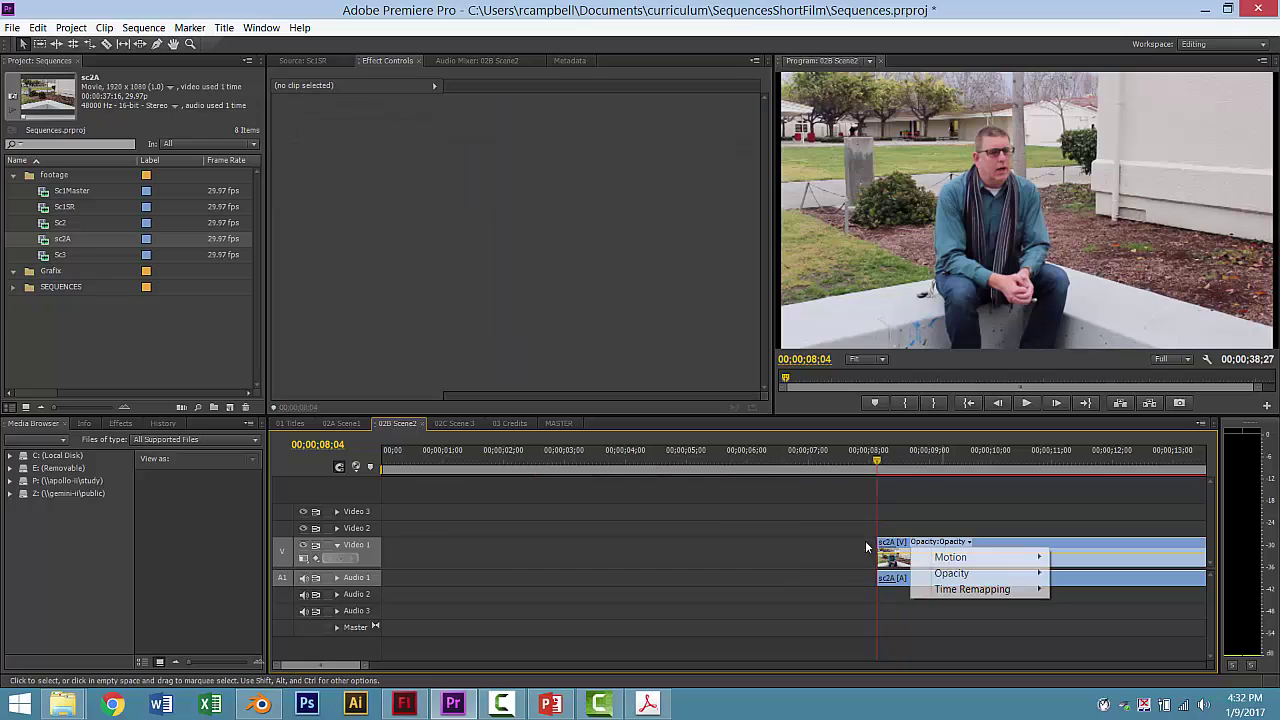
left_click_drag(1003, 547, 486, 557)
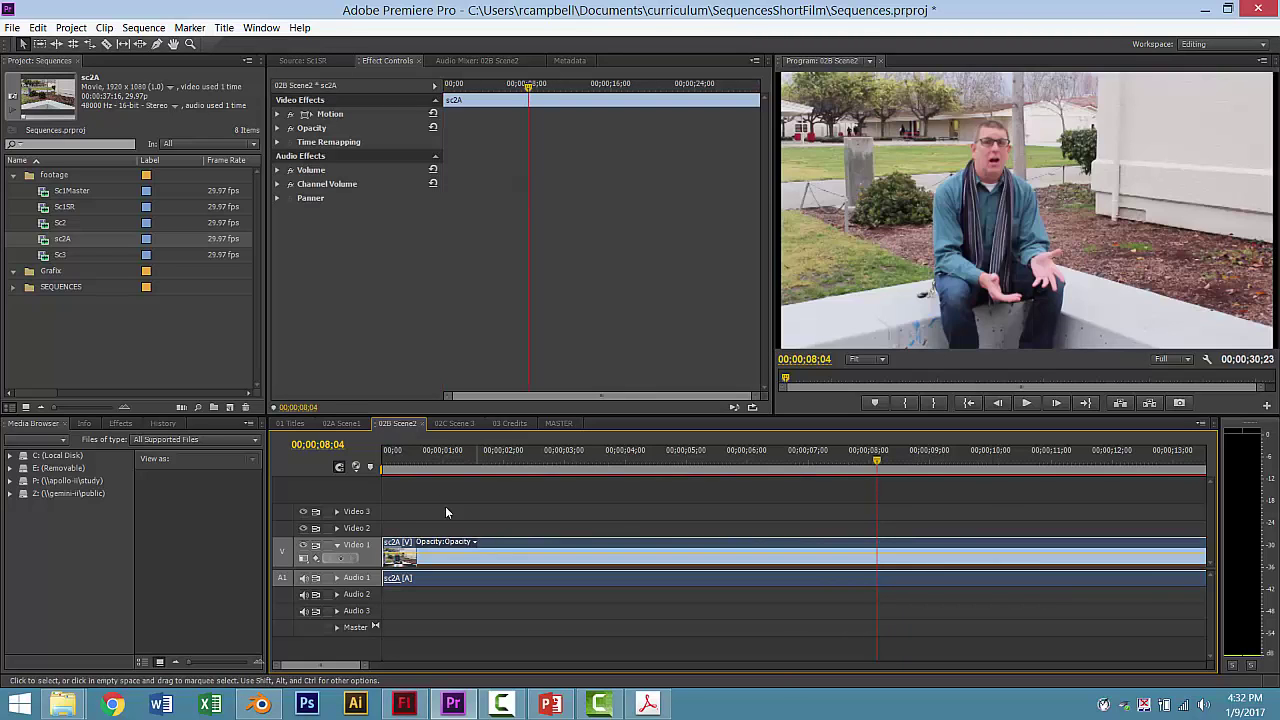
Step: Trim the end of sc2A back to 25;18, then switch to the 02C Scene 3 sequence
left_click(389, 466)
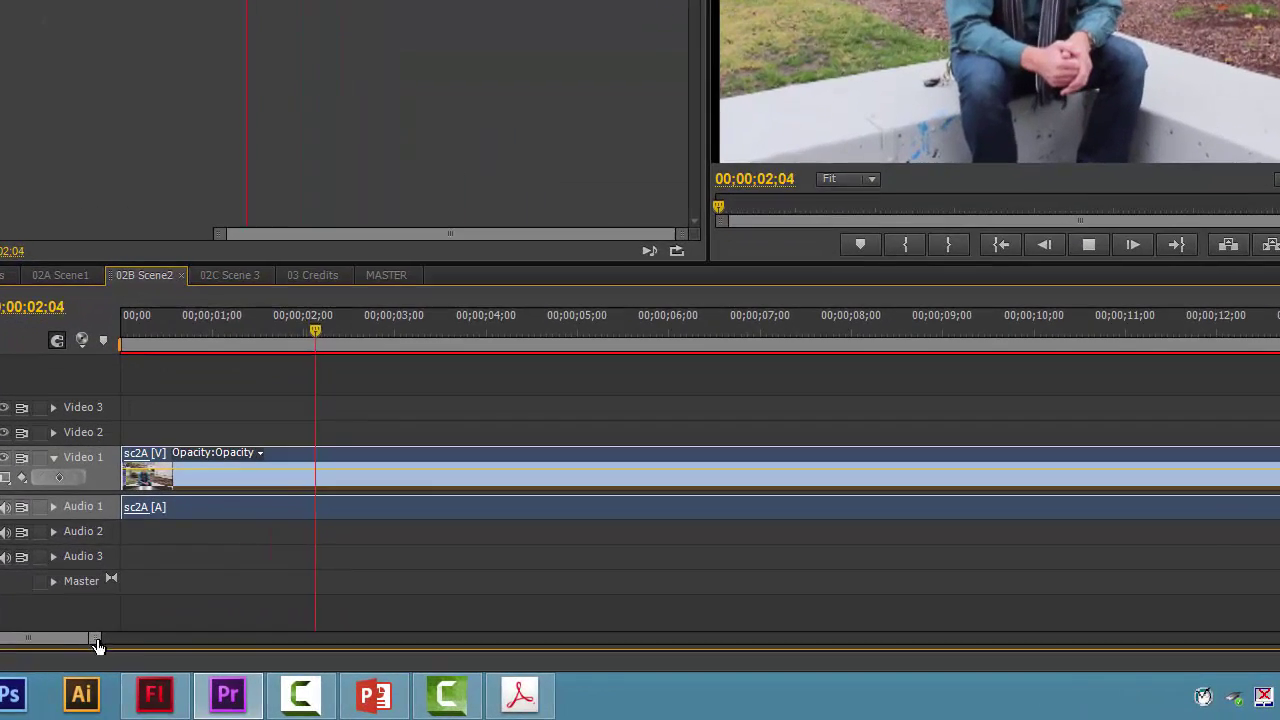
left_click_drag(222, 651, 386, 663)
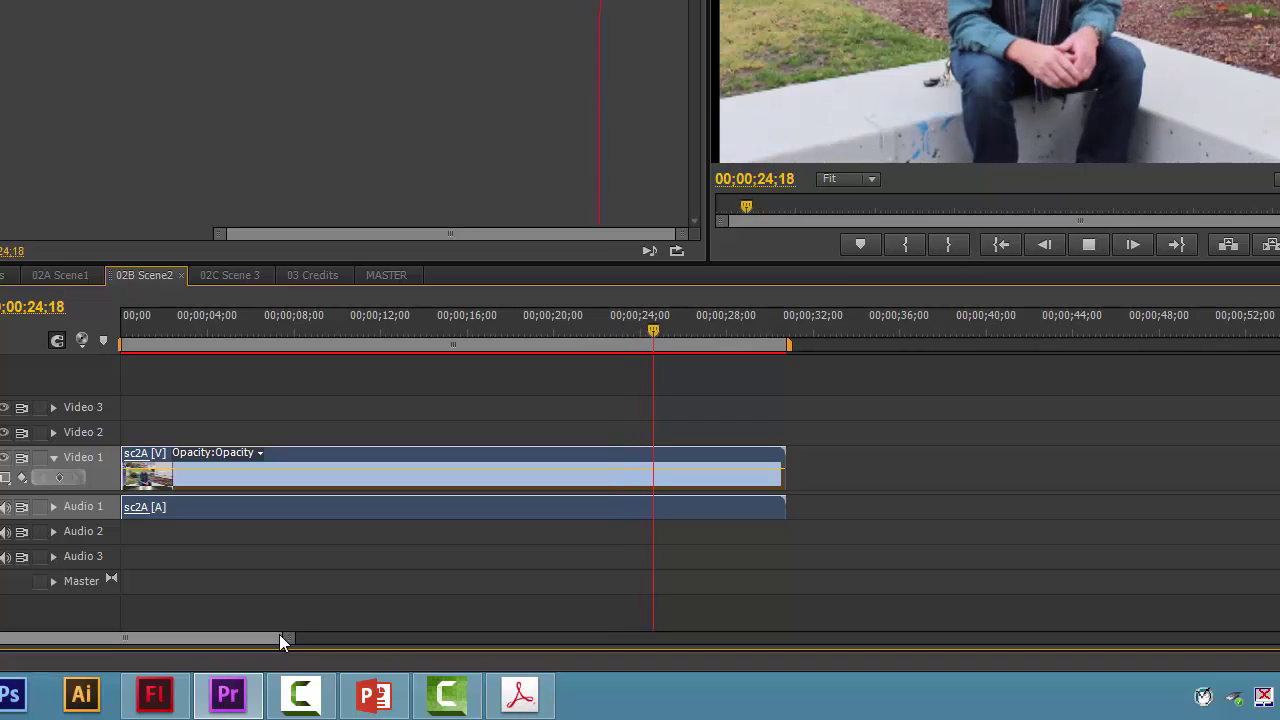
key("space")
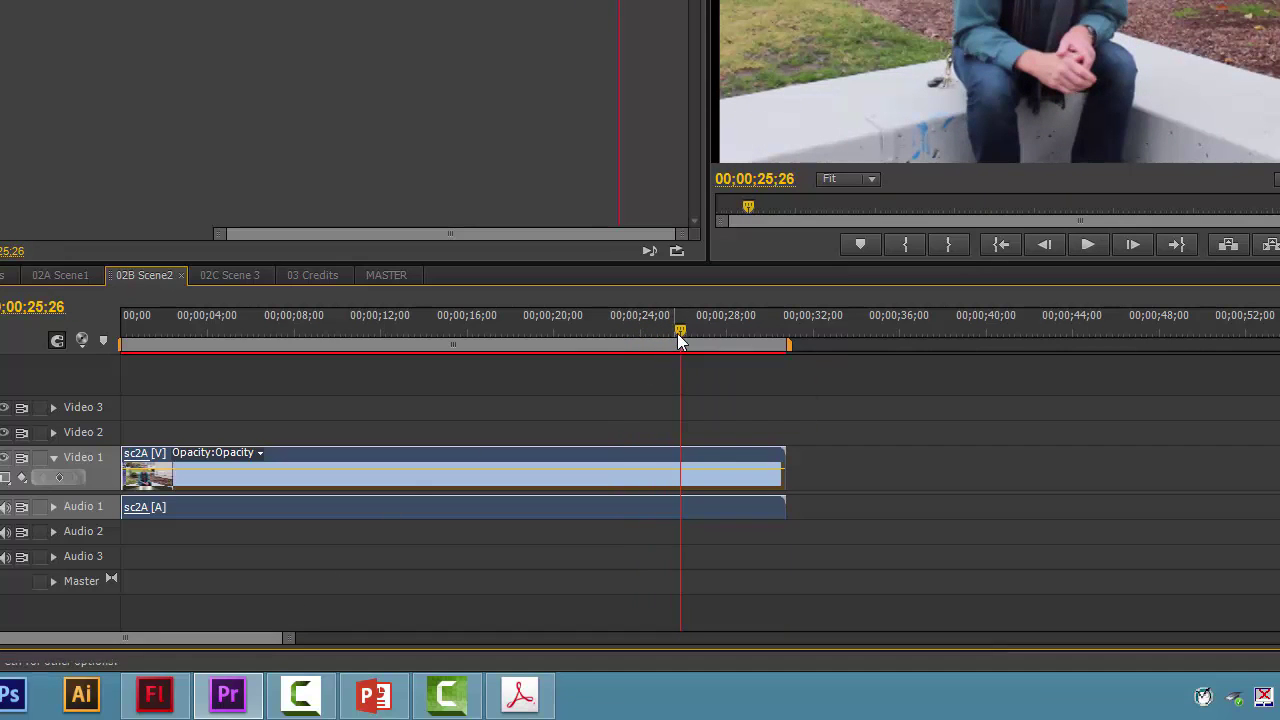
left_click_drag(677, 331, 673, 331)
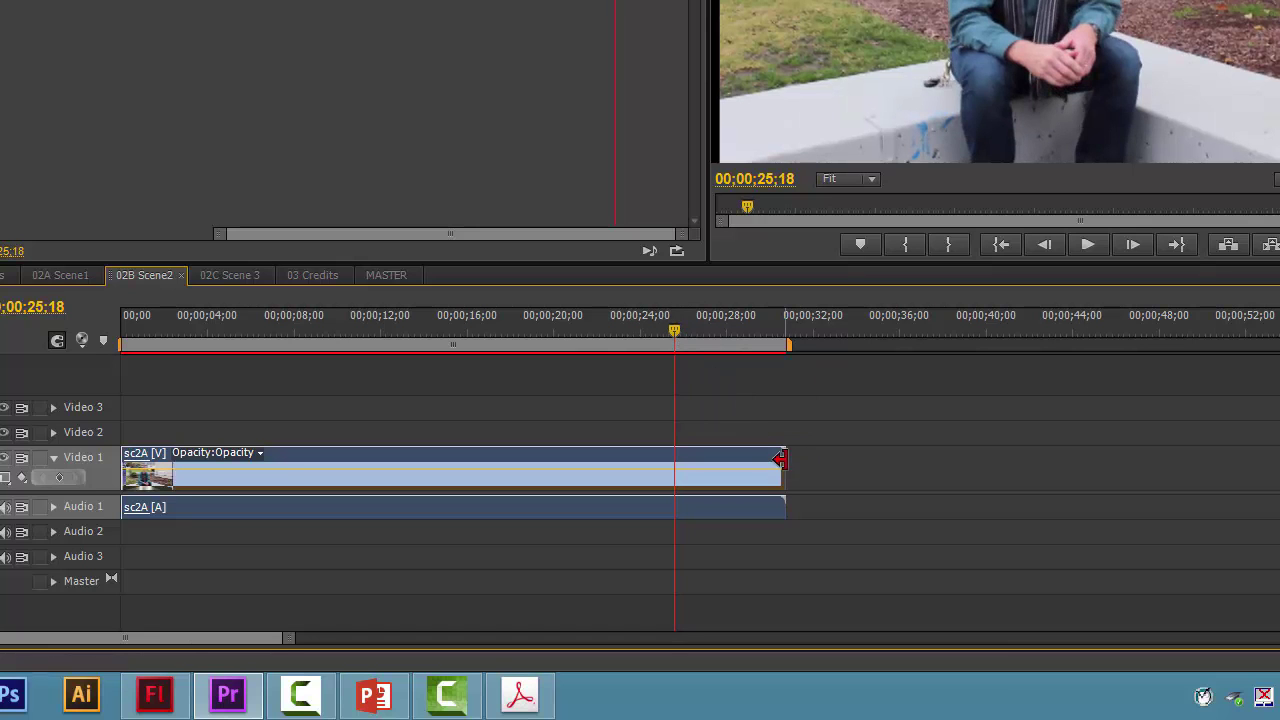
left_click_drag(784, 461, 671, 467)
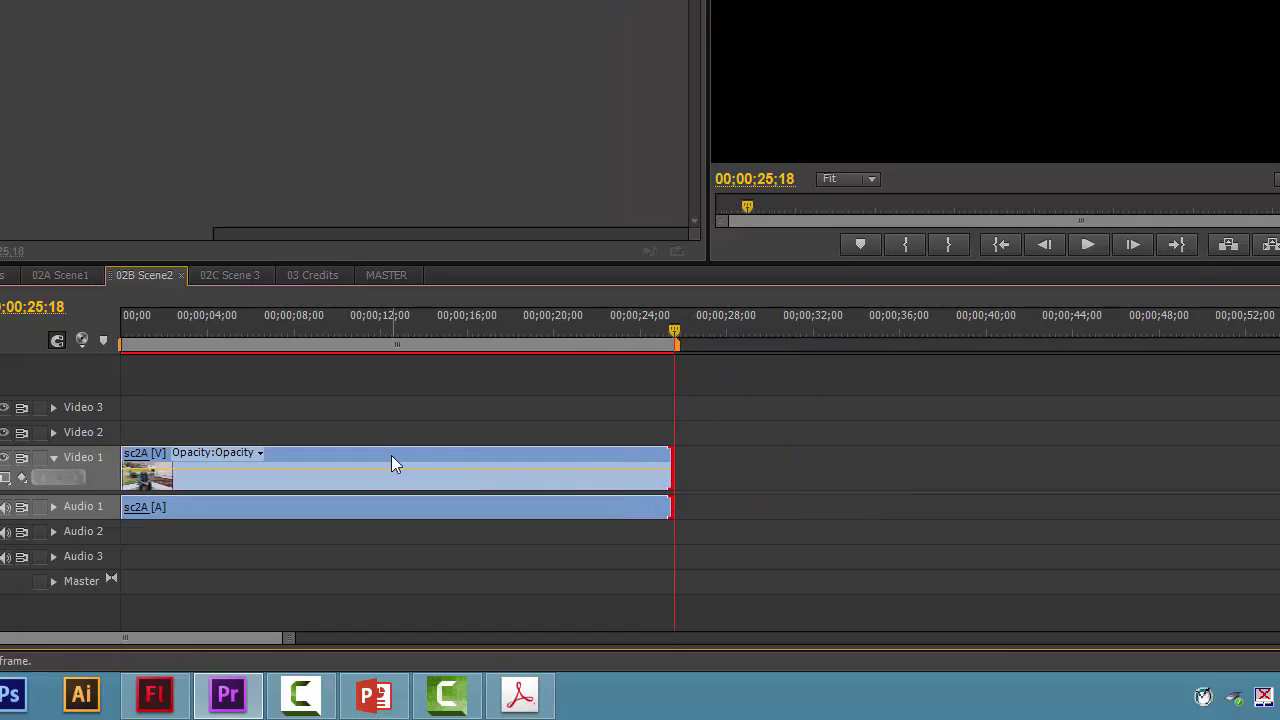
left_click(224, 278)
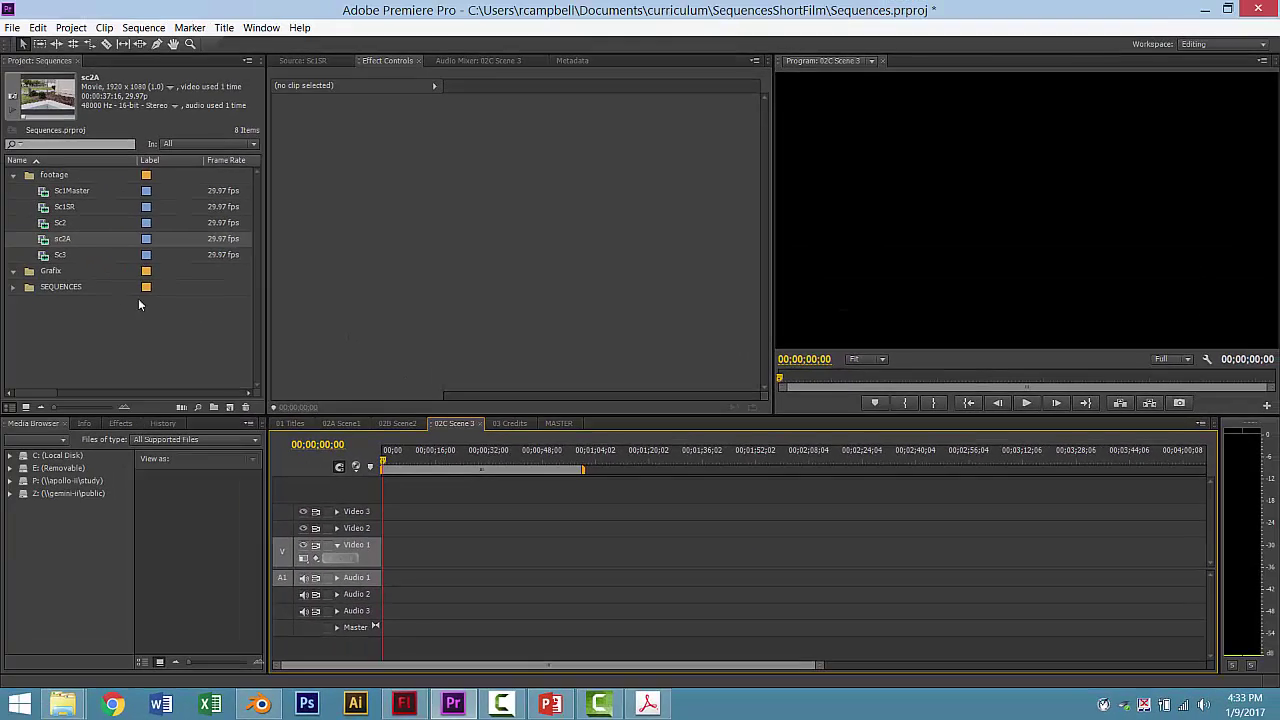
Step: Add Sc3 to Scene 3 with existing settings and scale it to frame size
left_click_drag(47, 258, 401, 486)
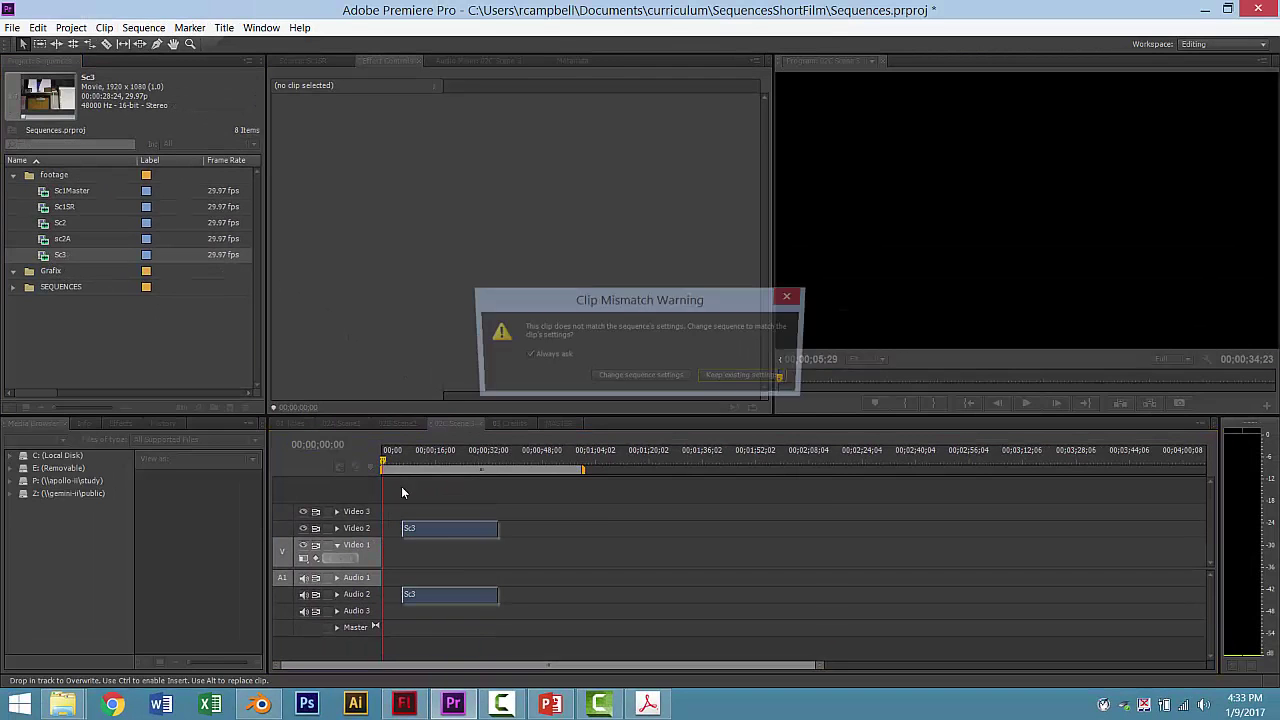
left_click(746, 377)
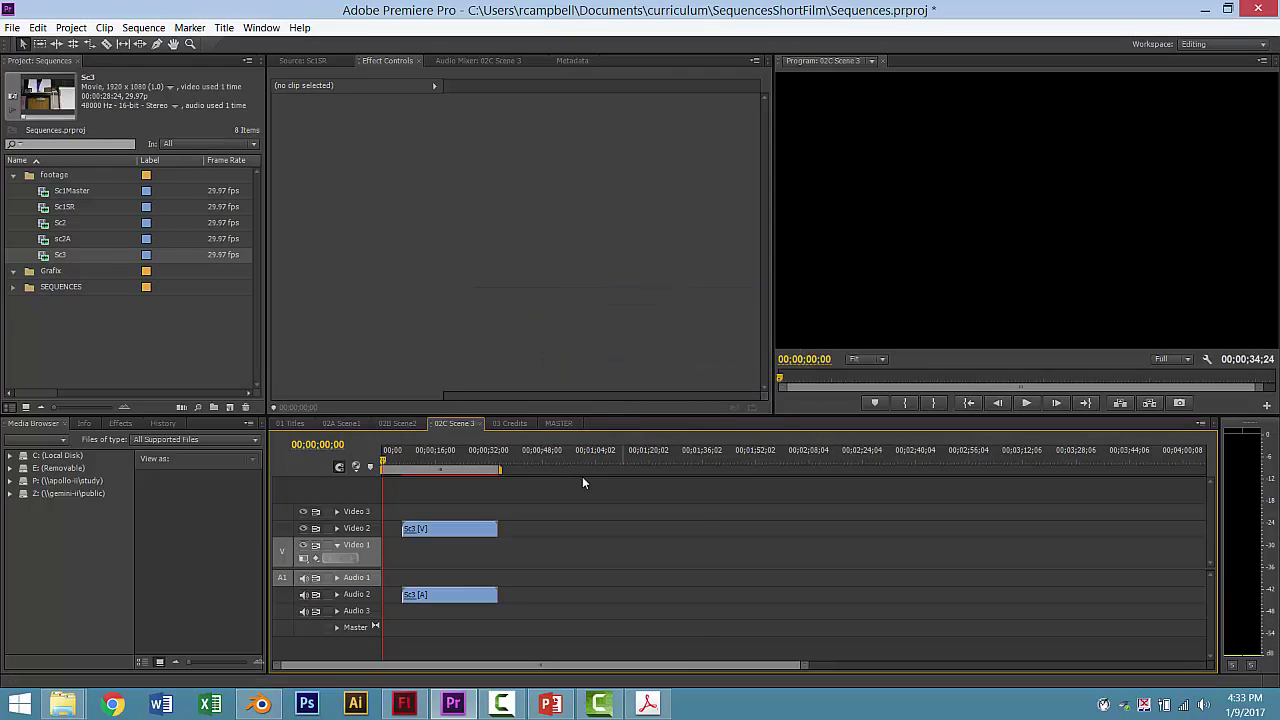
right_click(452, 528)
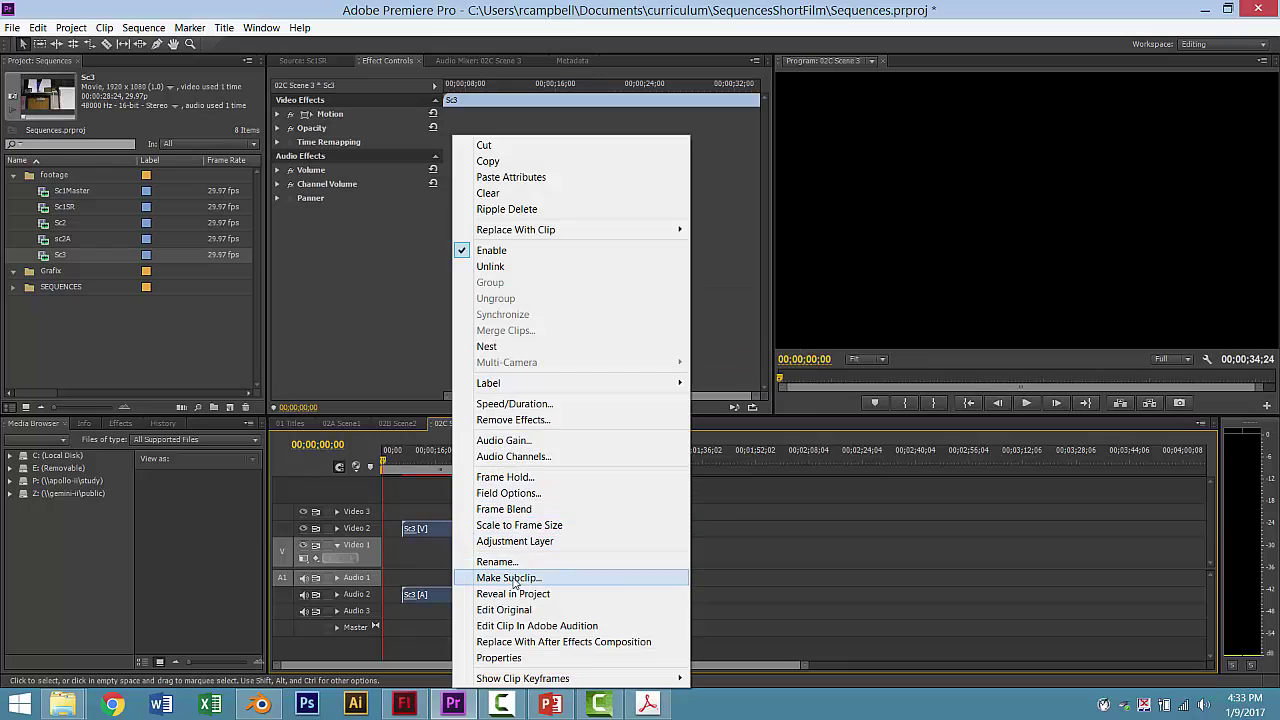
left_click(519, 525)
Step: Trim the head of Sc3 to the playhead at 00;00;07;24
mouse_move(406, 470)
left_mouse_down()
mouse_move(420, 466)
mouse_move(405, 468)
left_mouse_up()
key("space")
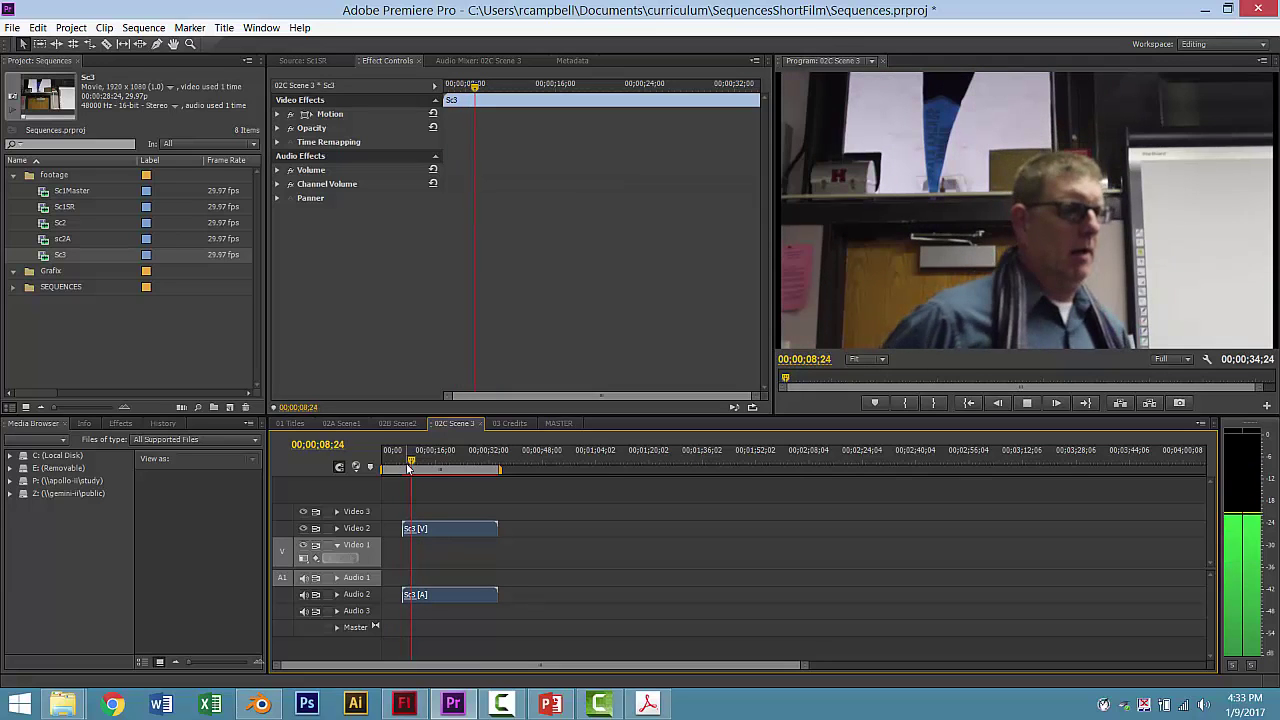
key("space")
left_click_drag(410, 462, 408, 466)
left_click_drag(406, 520, 412, 533)
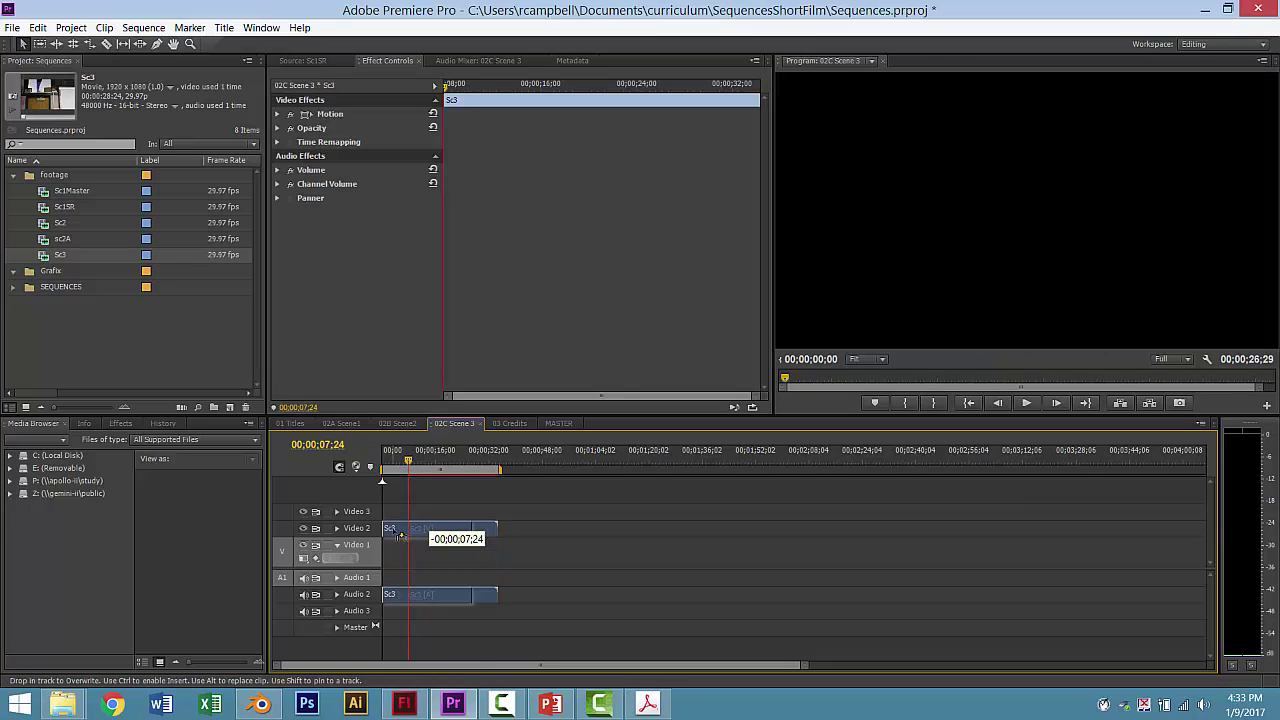
Step: Trim the tail of Sc3 so the clip ends at 00;00;23;19
key("space")
left_click_drag(411, 474, 462, 476)
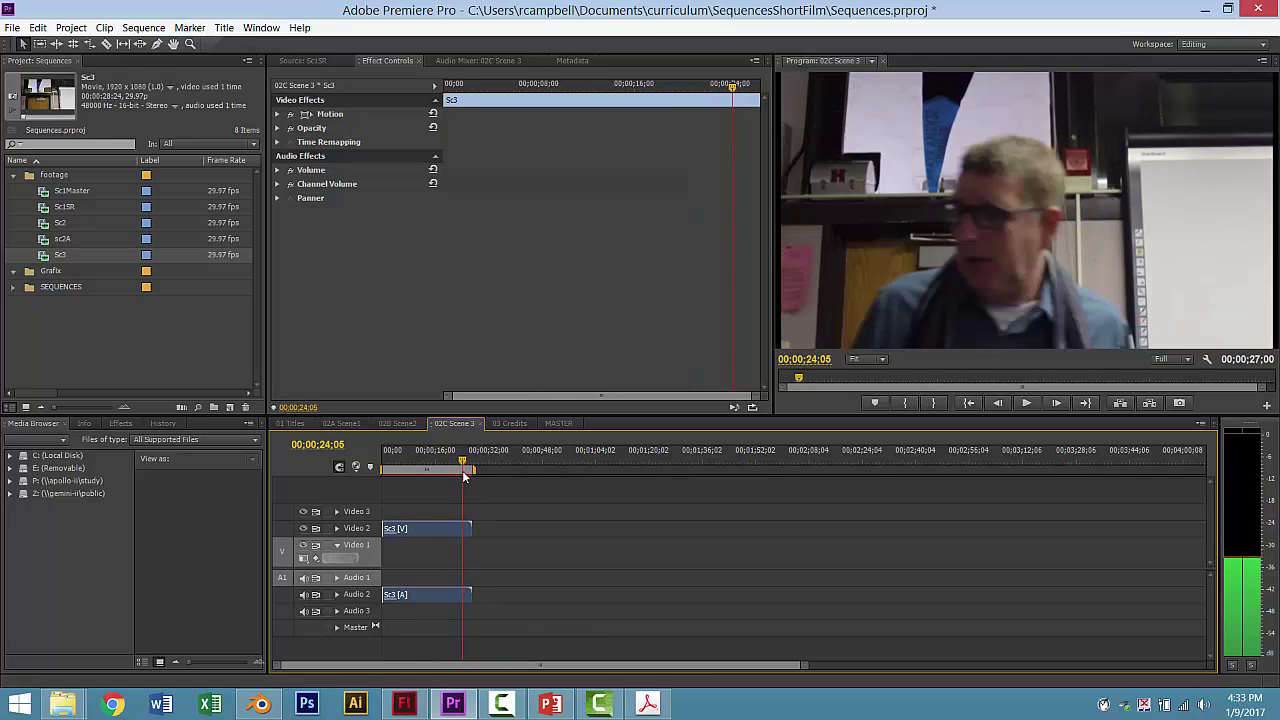
left_click_drag(471, 528, 456, 528)
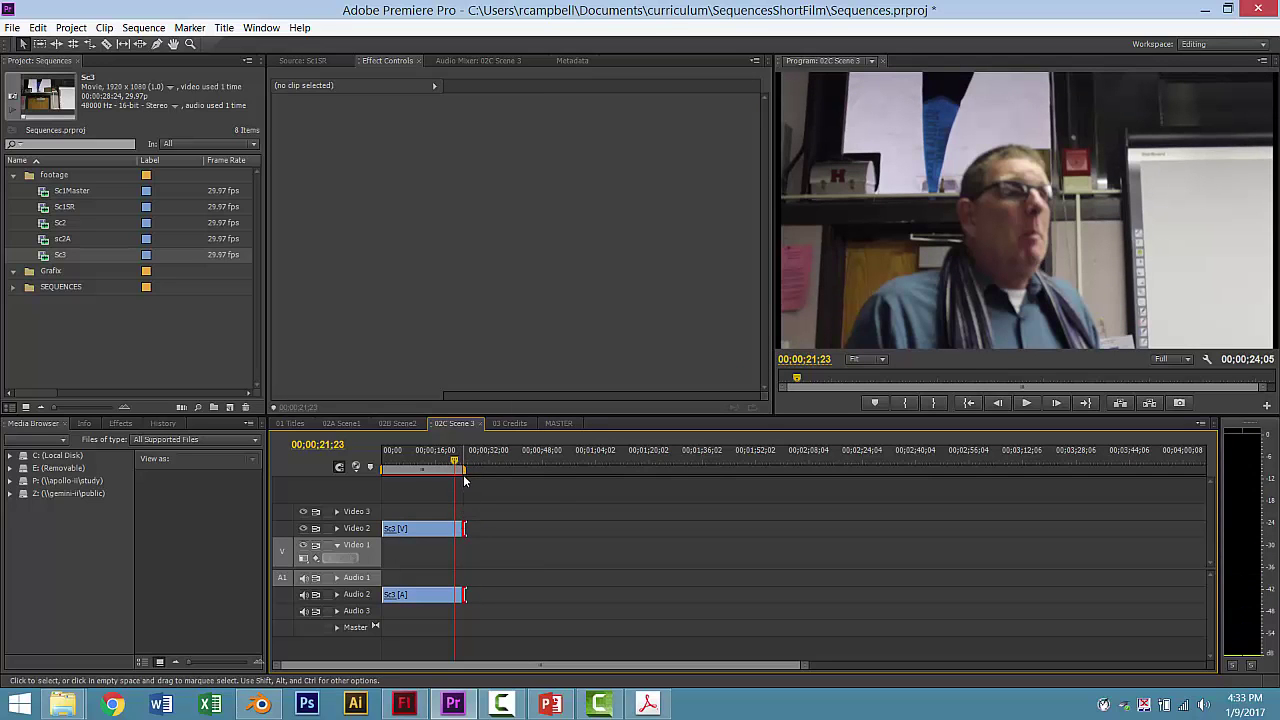
key("space")
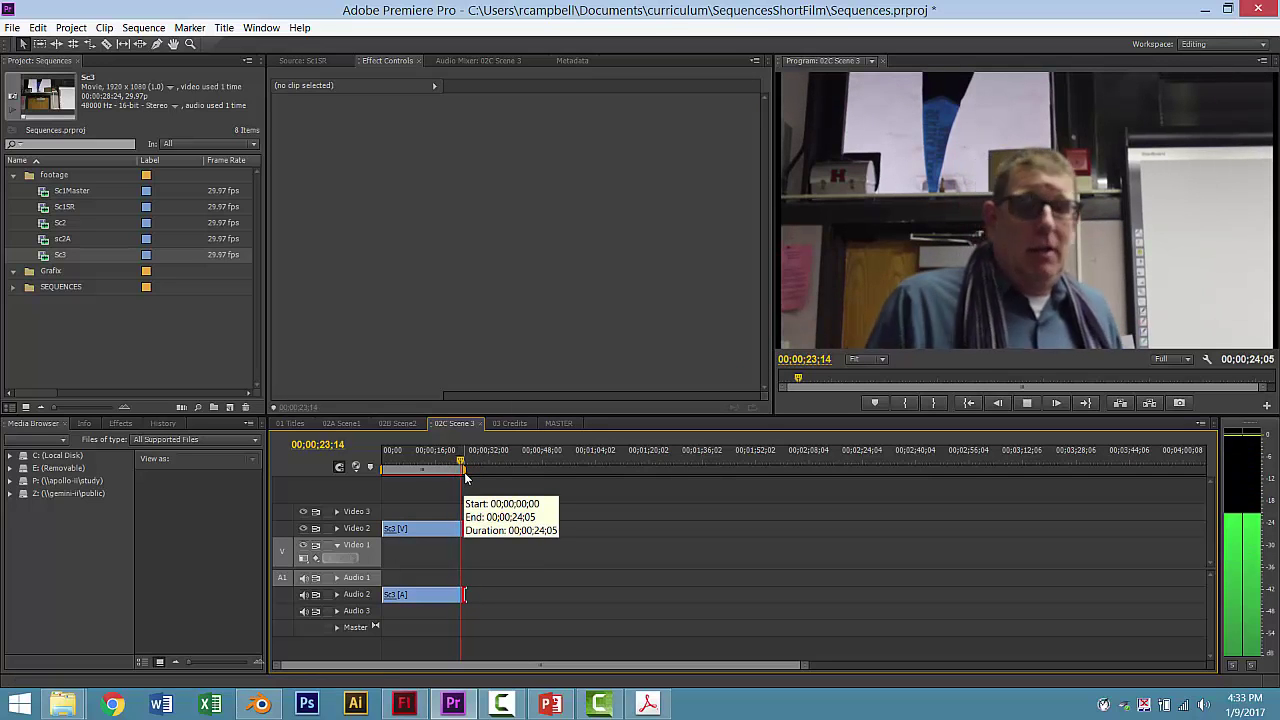
key("space")
left_click_drag(469, 524, 461, 527)
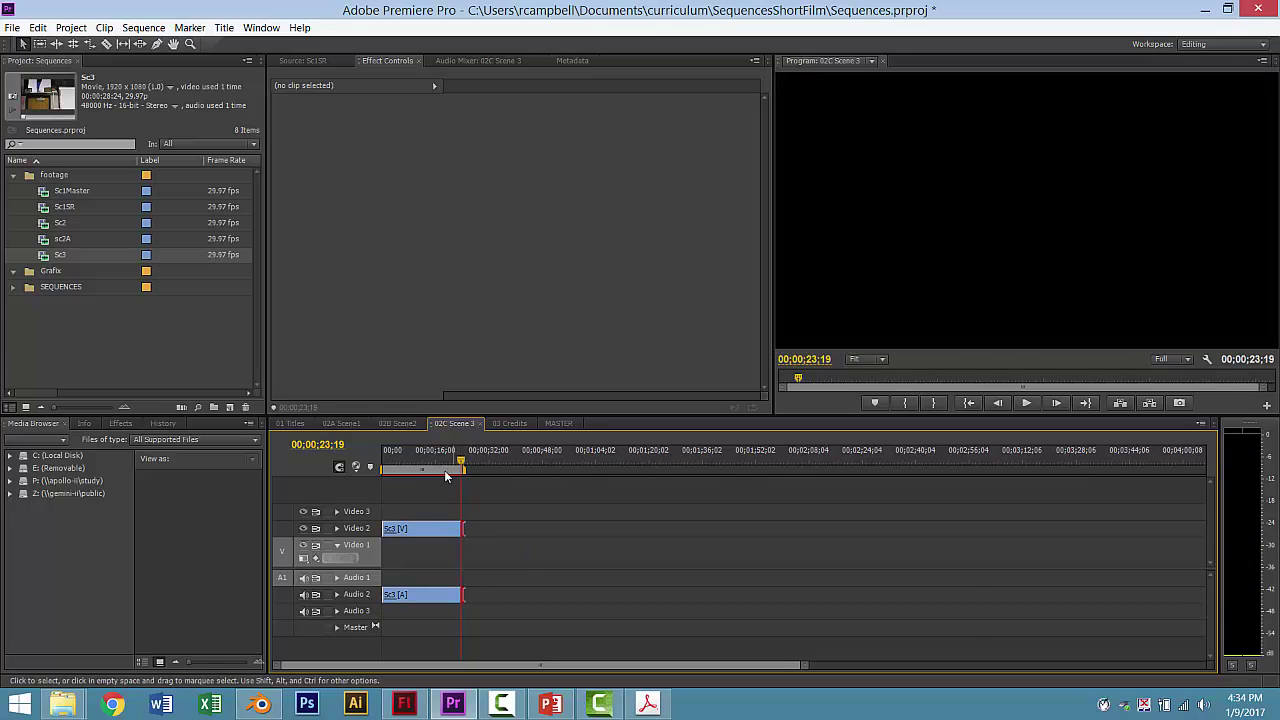
Step: Switch to 01 Titles and create a new title named 'title' via New Item > Title
left_click(290, 423)
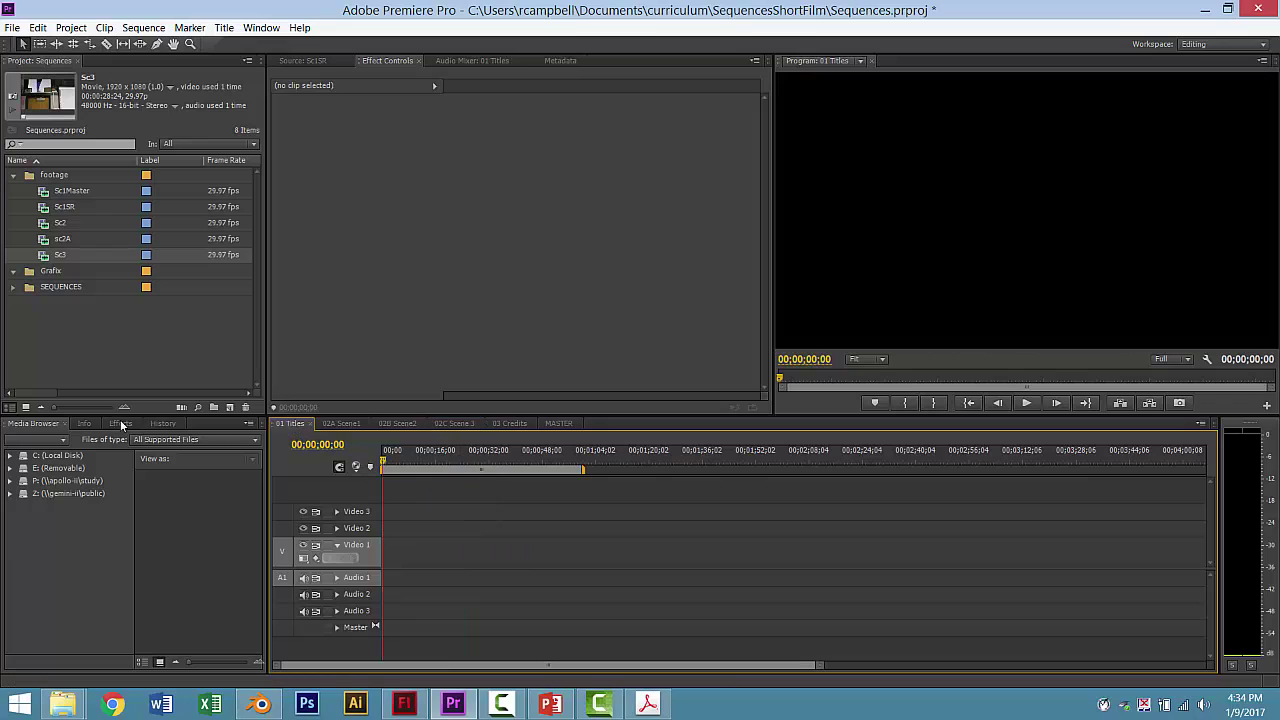
left_click(45, 279)
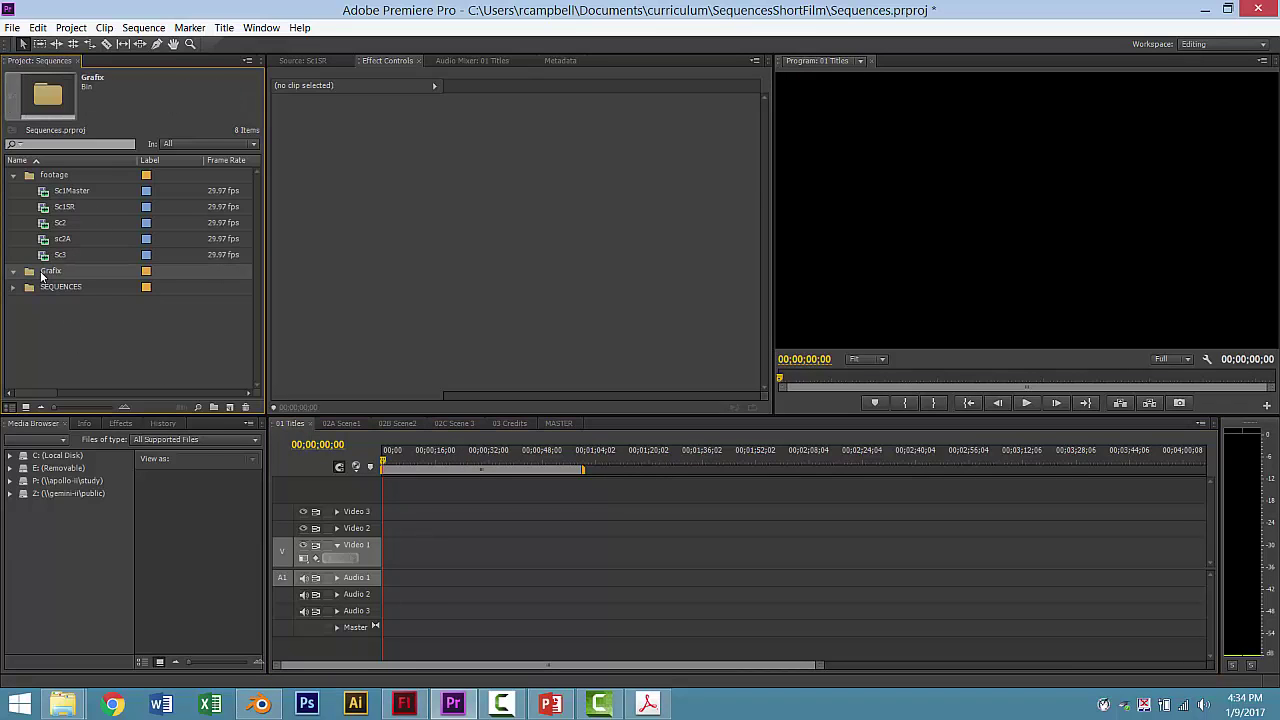
right_click(44, 278)
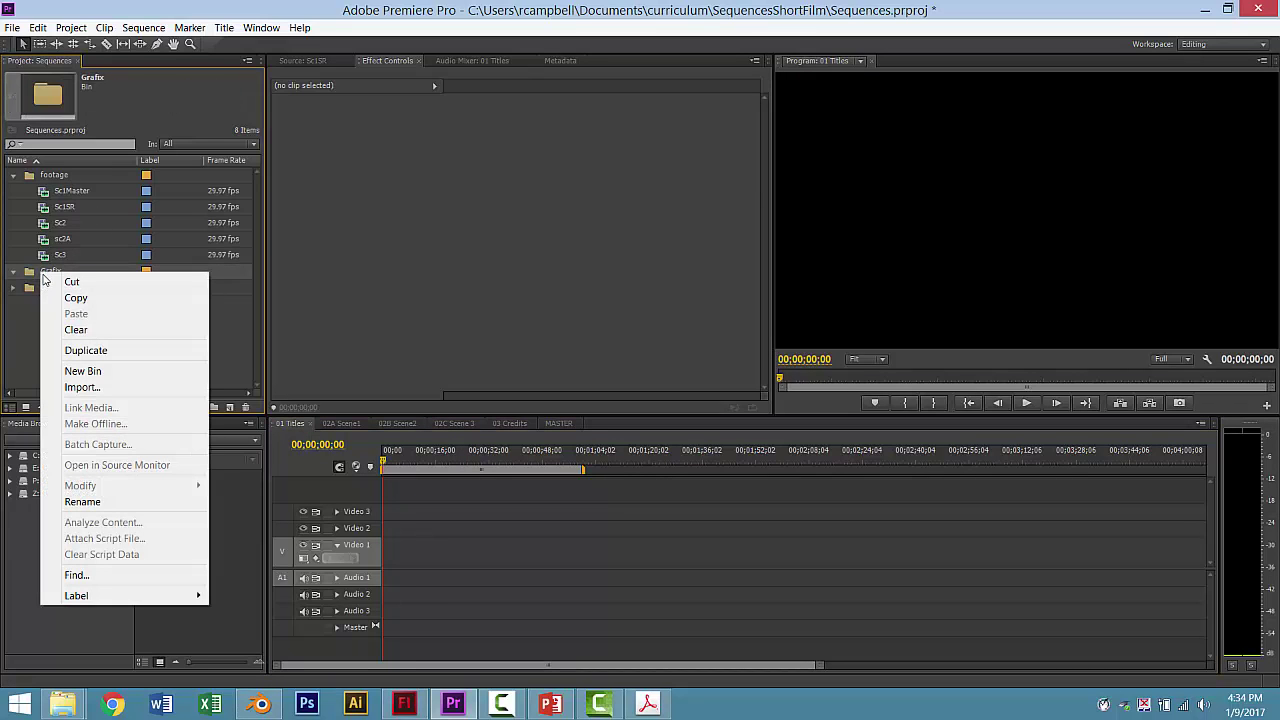
key("Escape")
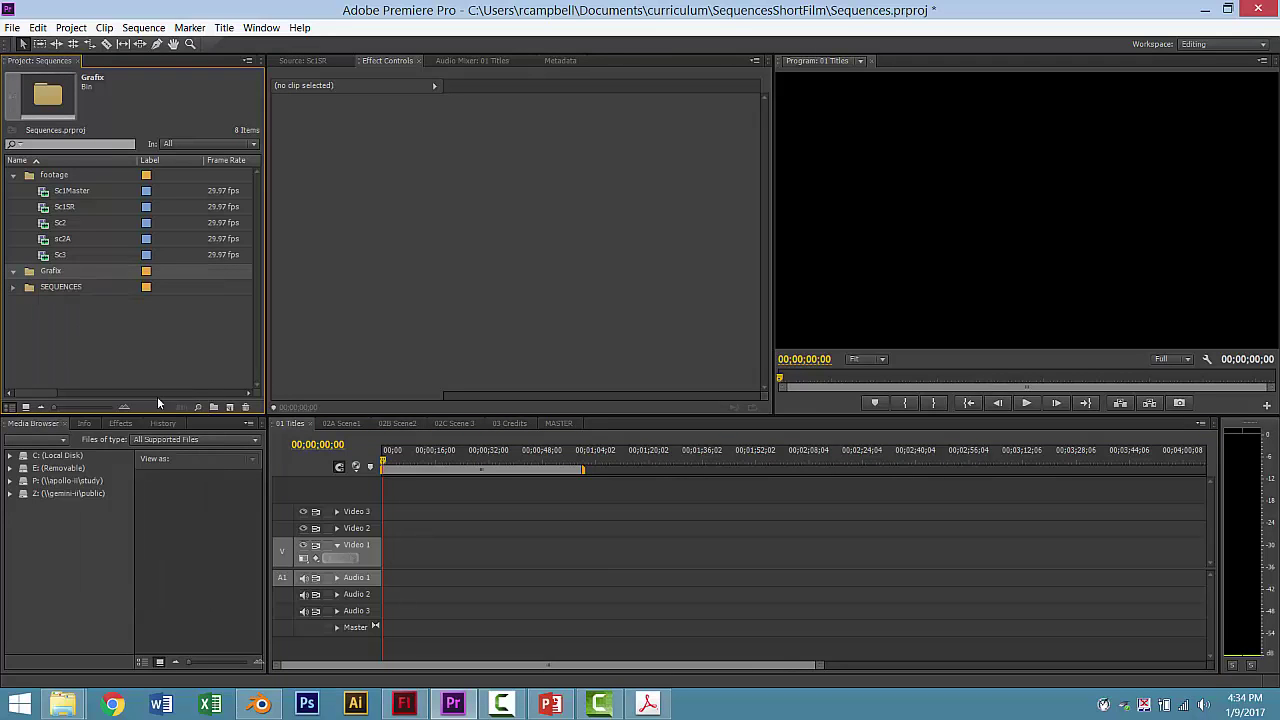
left_click(229, 407)
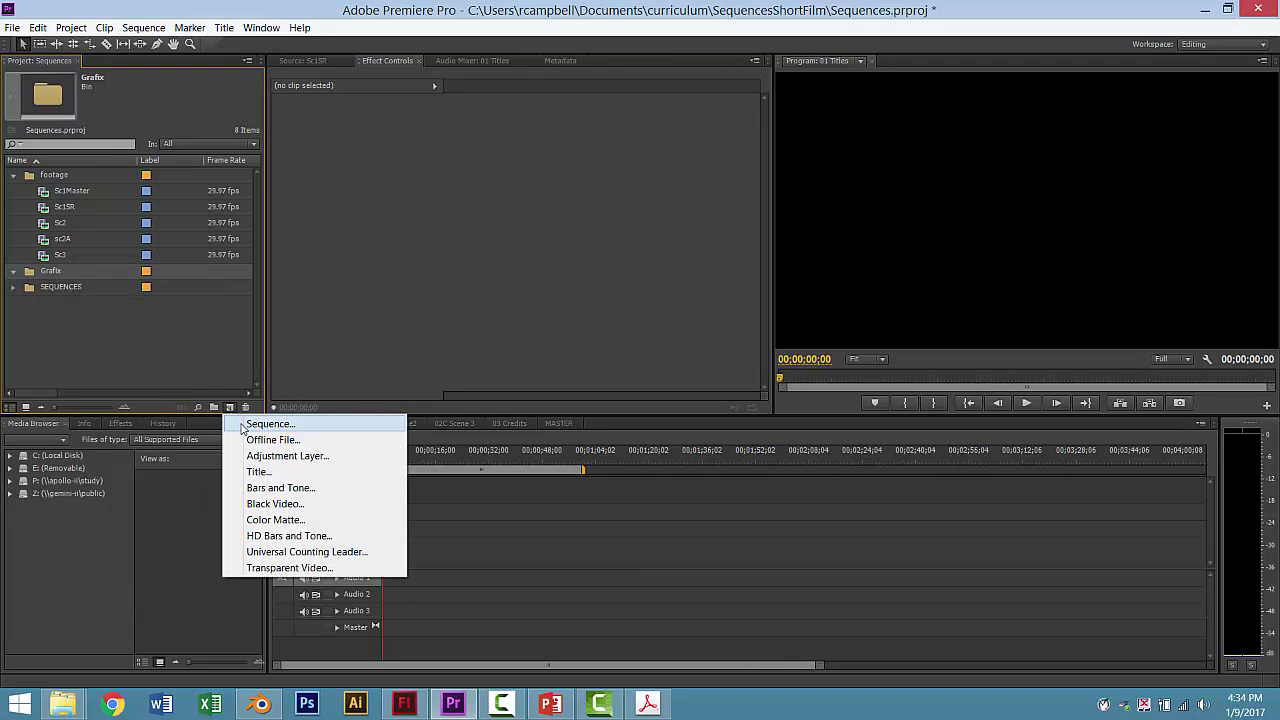
left_click(258, 471)
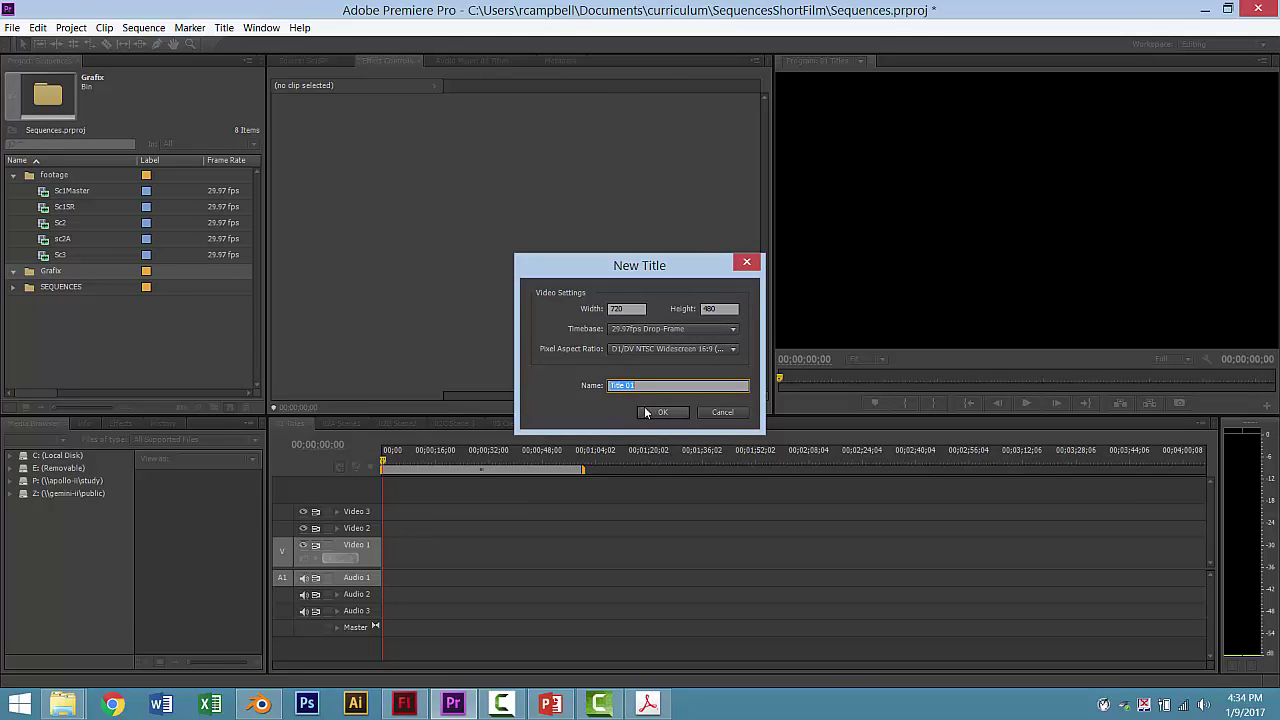
type("title")
left_click(660, 412)
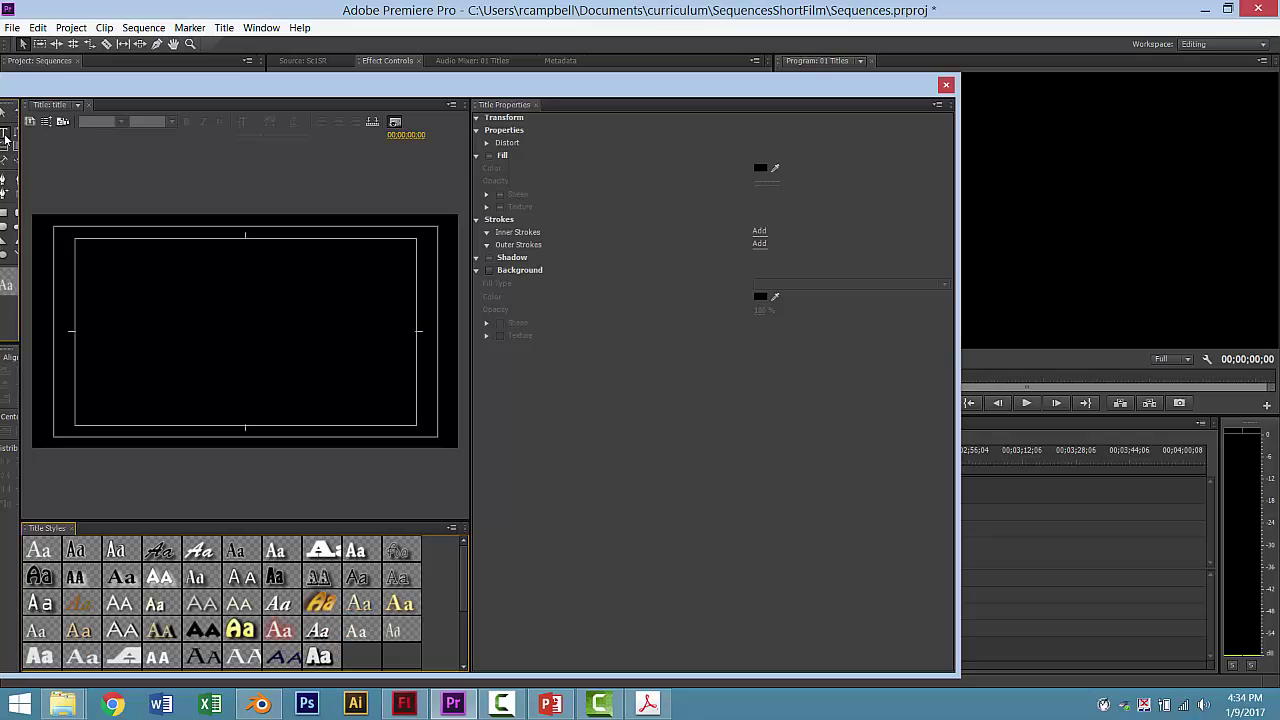
Step: Type ODE, to and SEQUENCES on three lines in a new text box
left_click(126, 292)
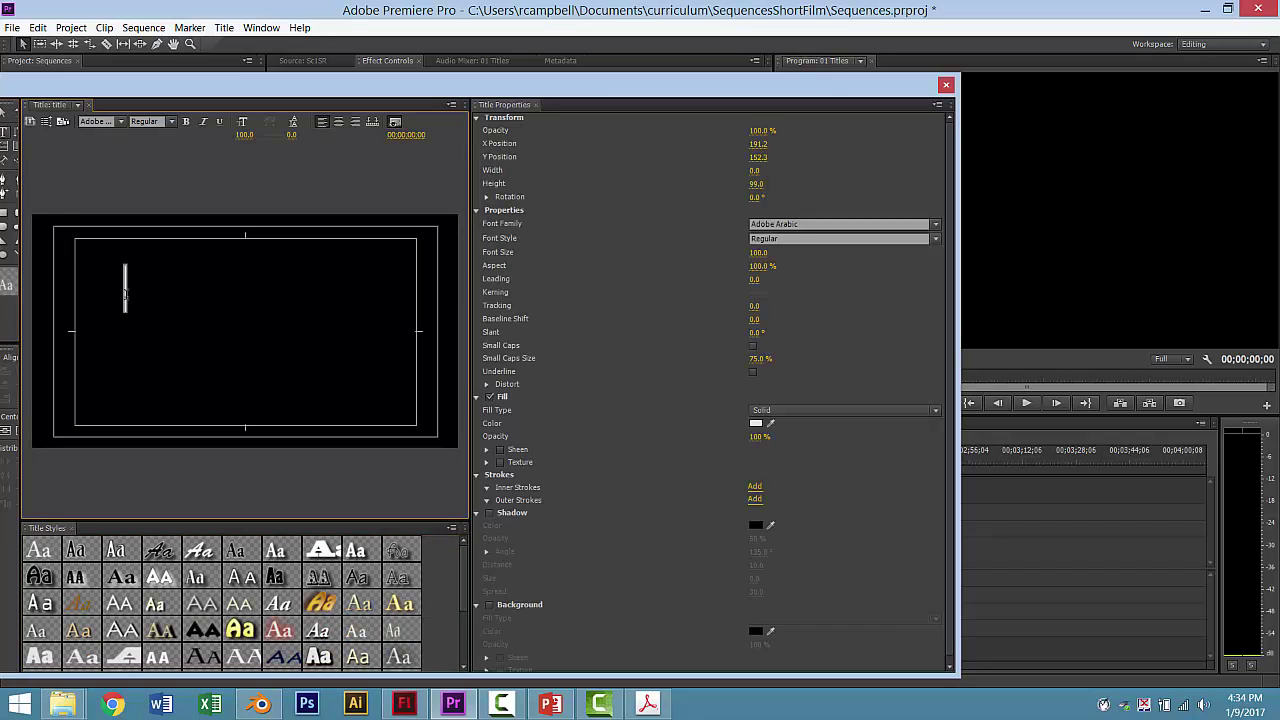
type("OD")
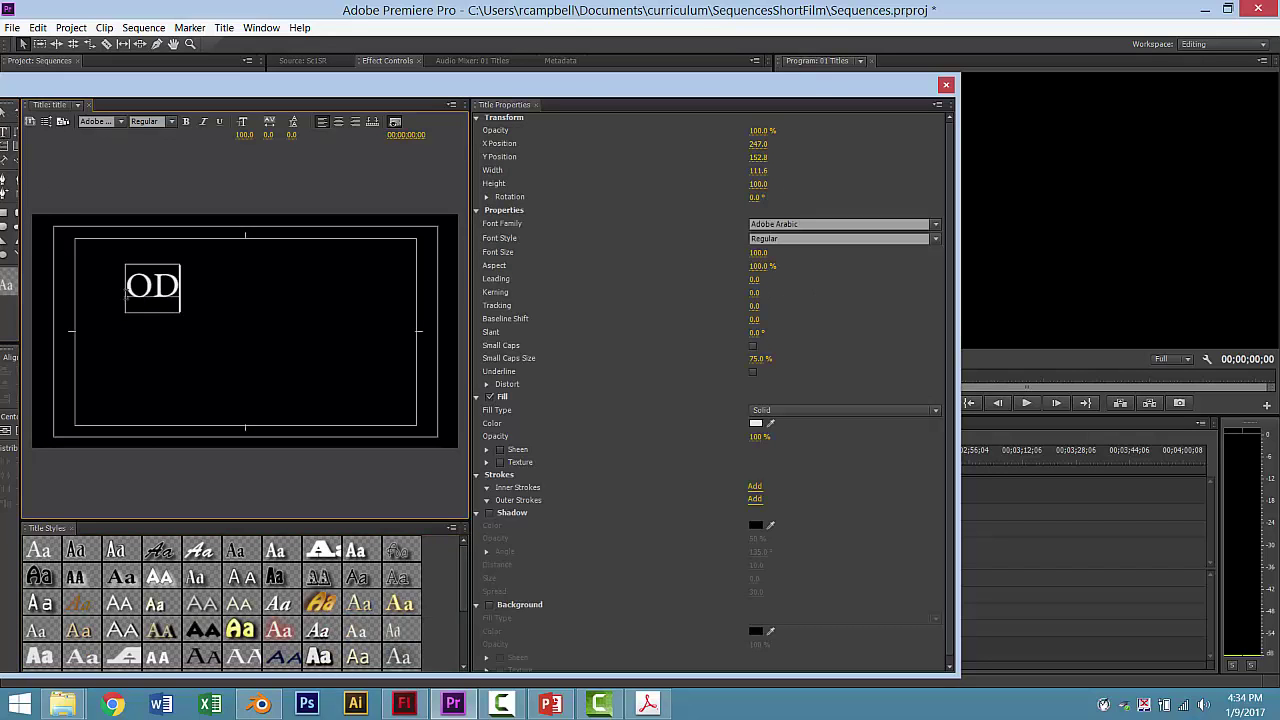
type("E tO")
key("BackSpace")
key("BackSpace")
type("ot")
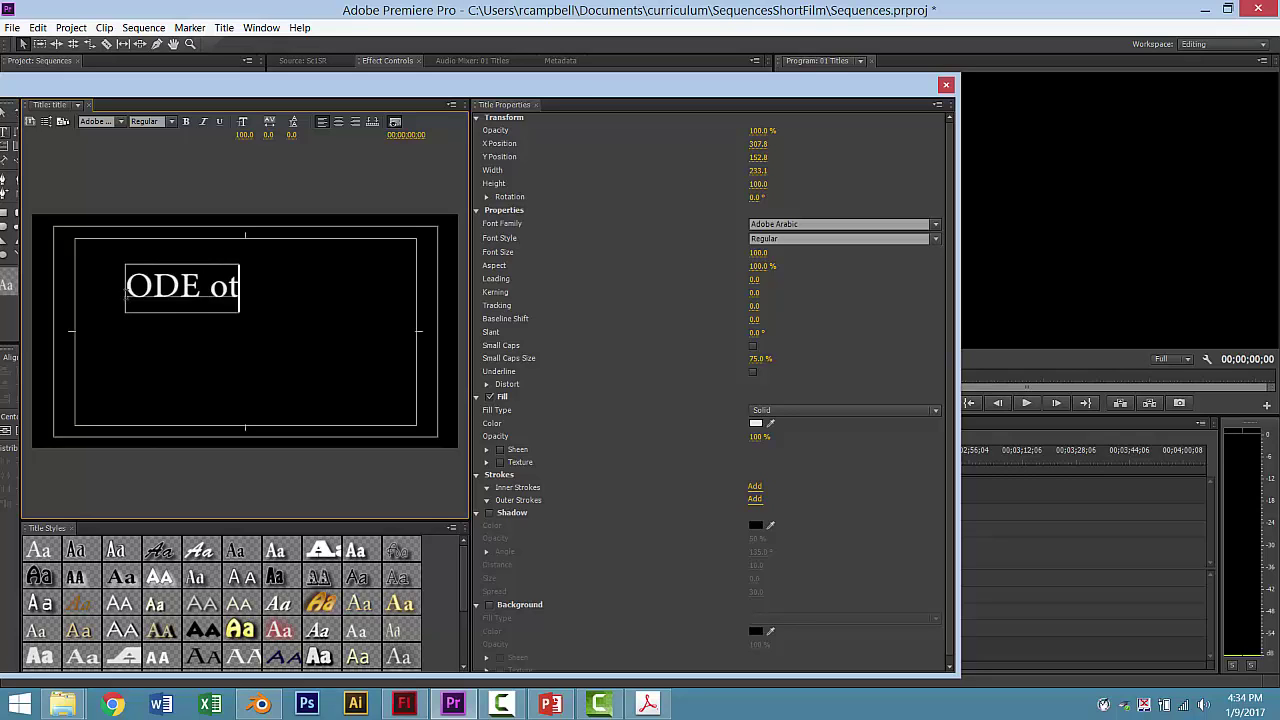
key("Return")
type("to")
key("Return")
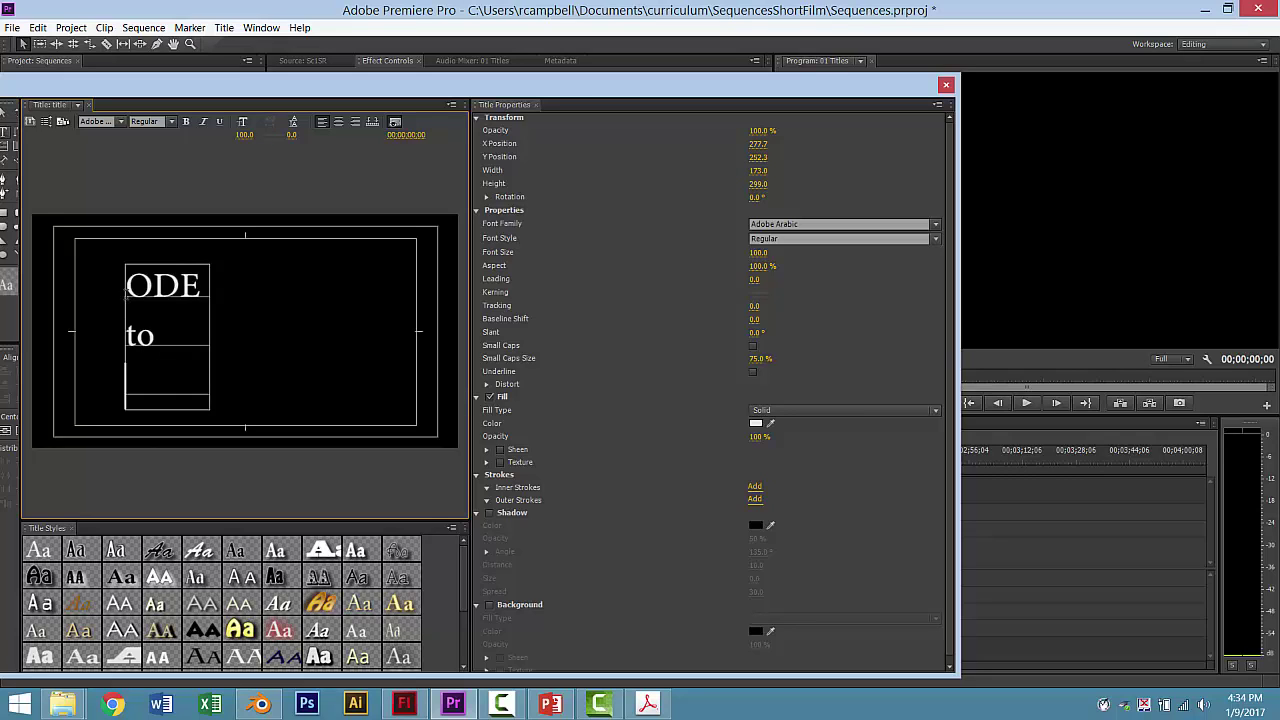
type("SW")
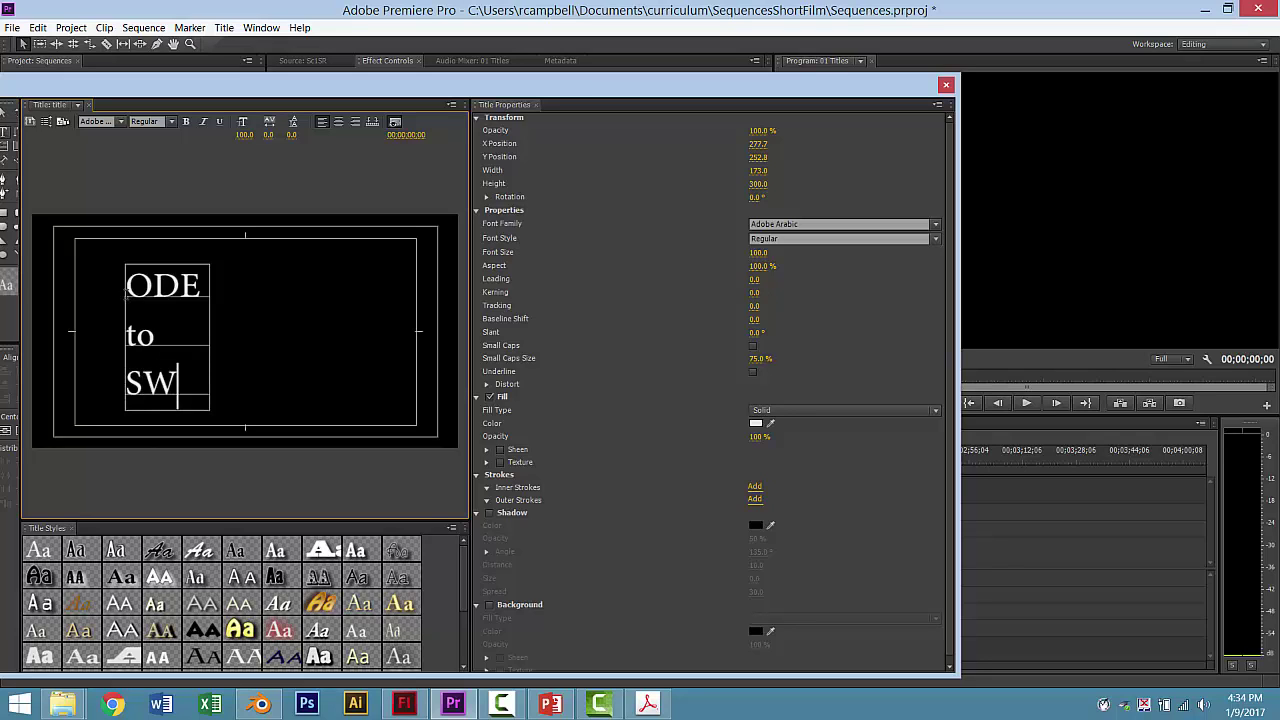
key("BackSpace")
key("BackSpace")
type("EQ")
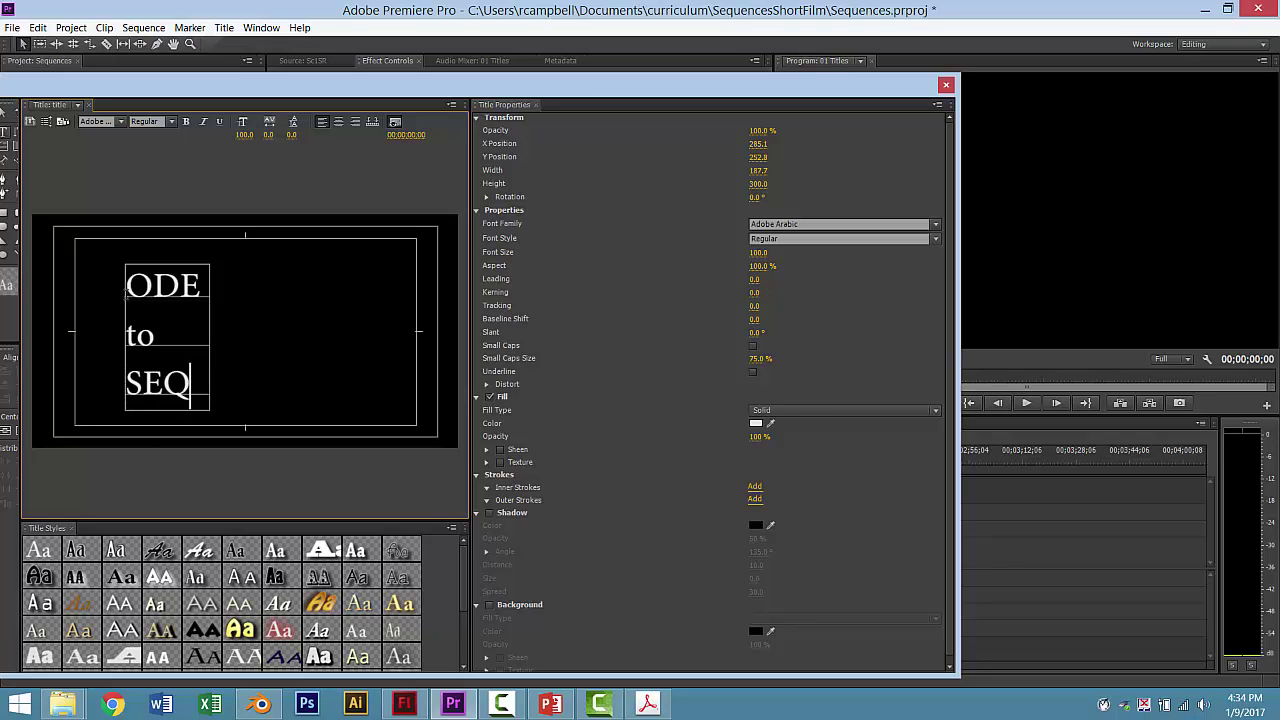
type("UENC")
key("BackSpace")
key("BackSpace")
type("ENCES")
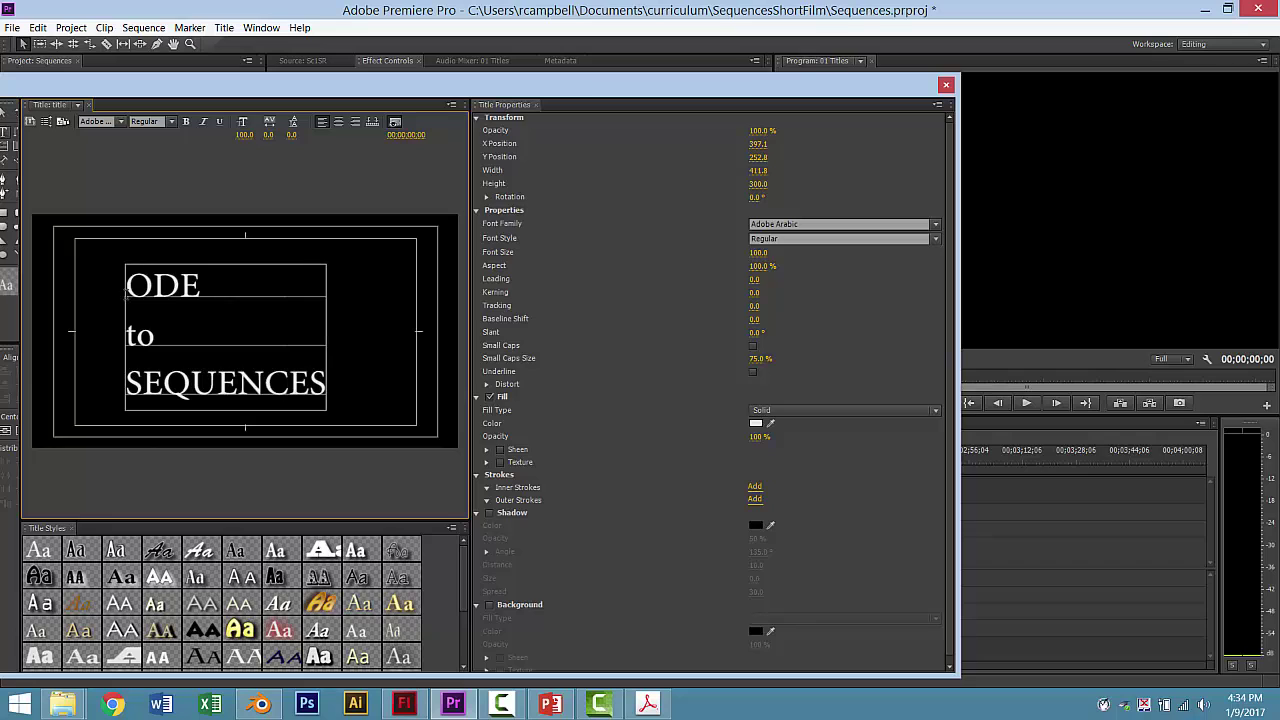
Step: Center-align the text, center it horizontally and vertically, and close the Titler
key("ctrl+a")
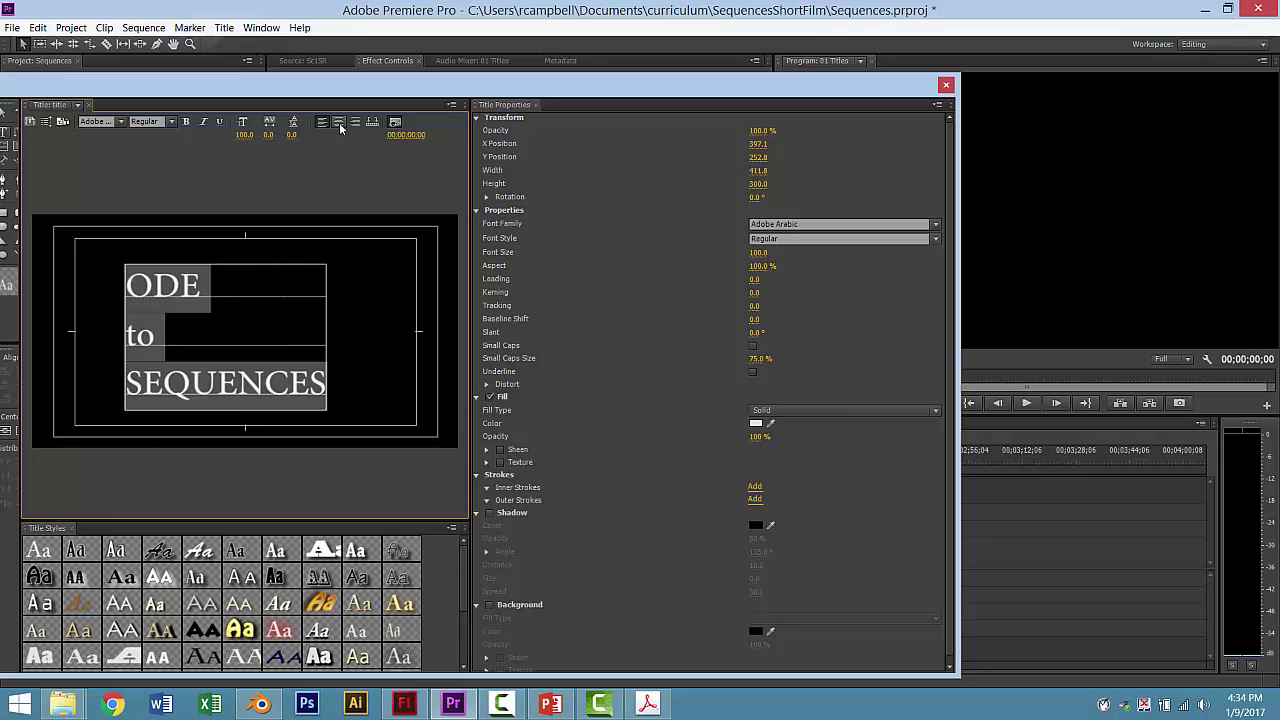
left_click(340, 122)
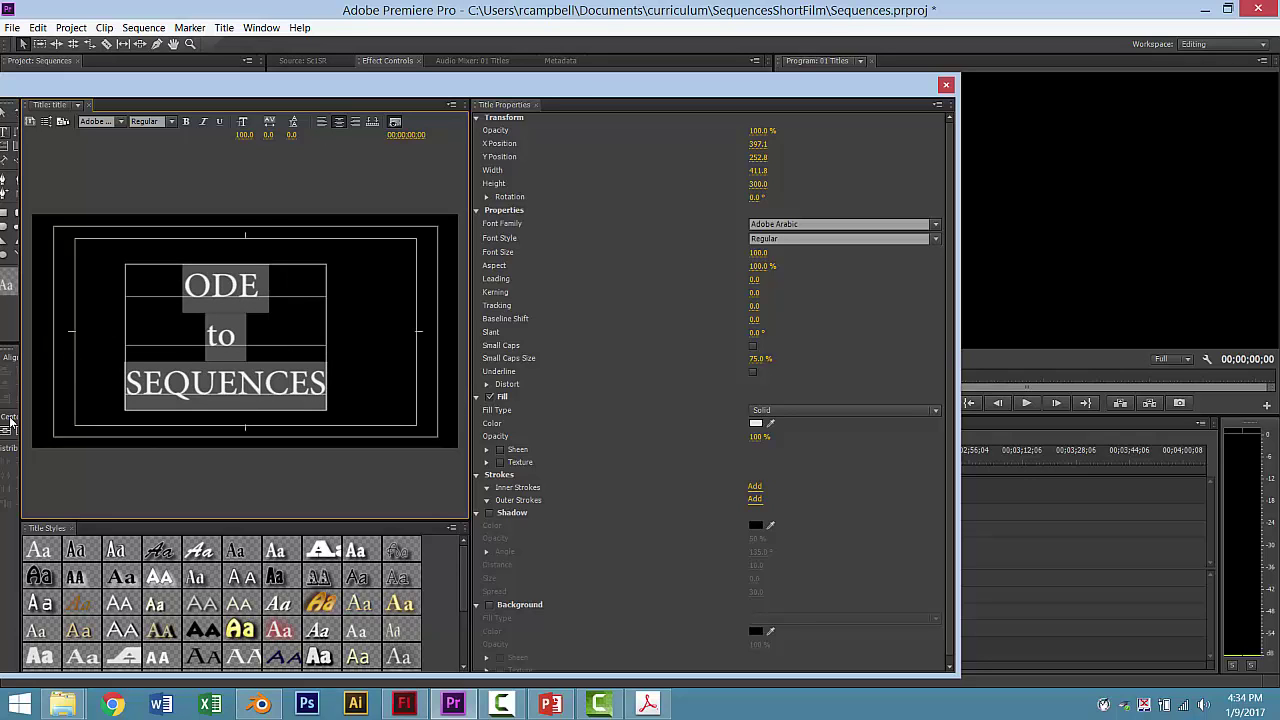
left_click_drag(143, 99, 339, 95)
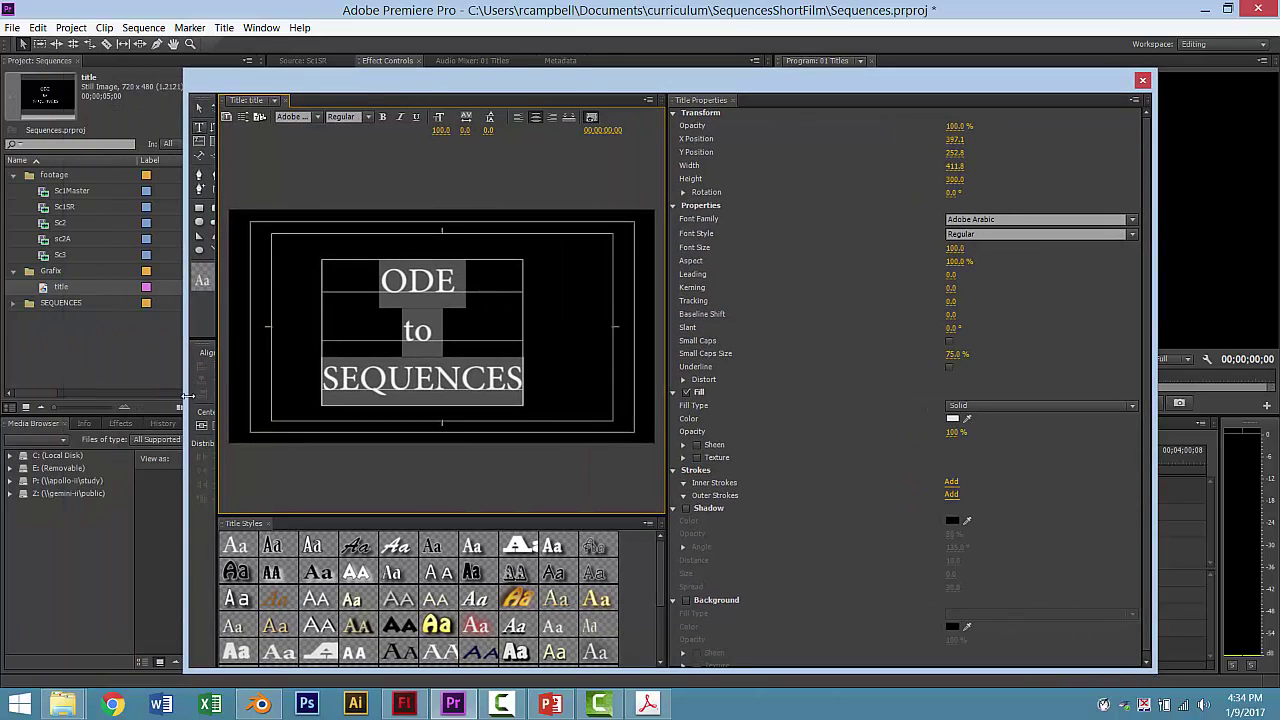
left_click_drag(217, 373, 257, 373)
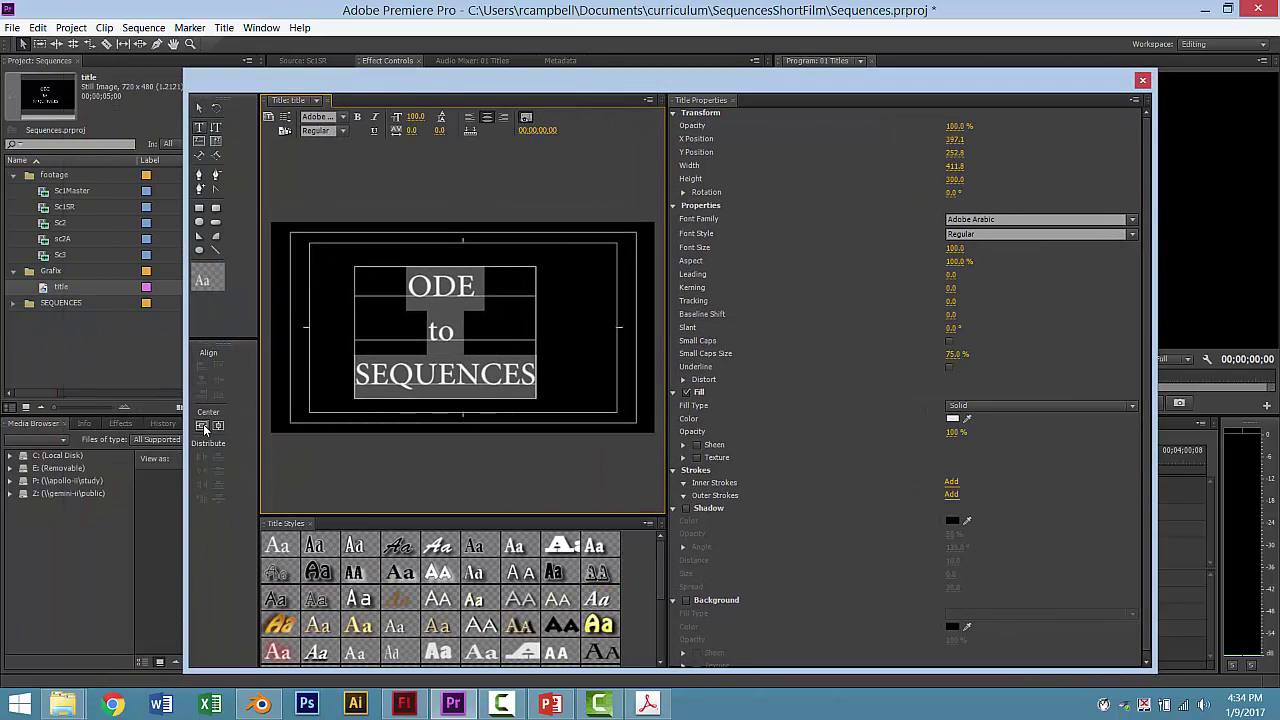
left_click(201, 425)
left_click(218, 425)
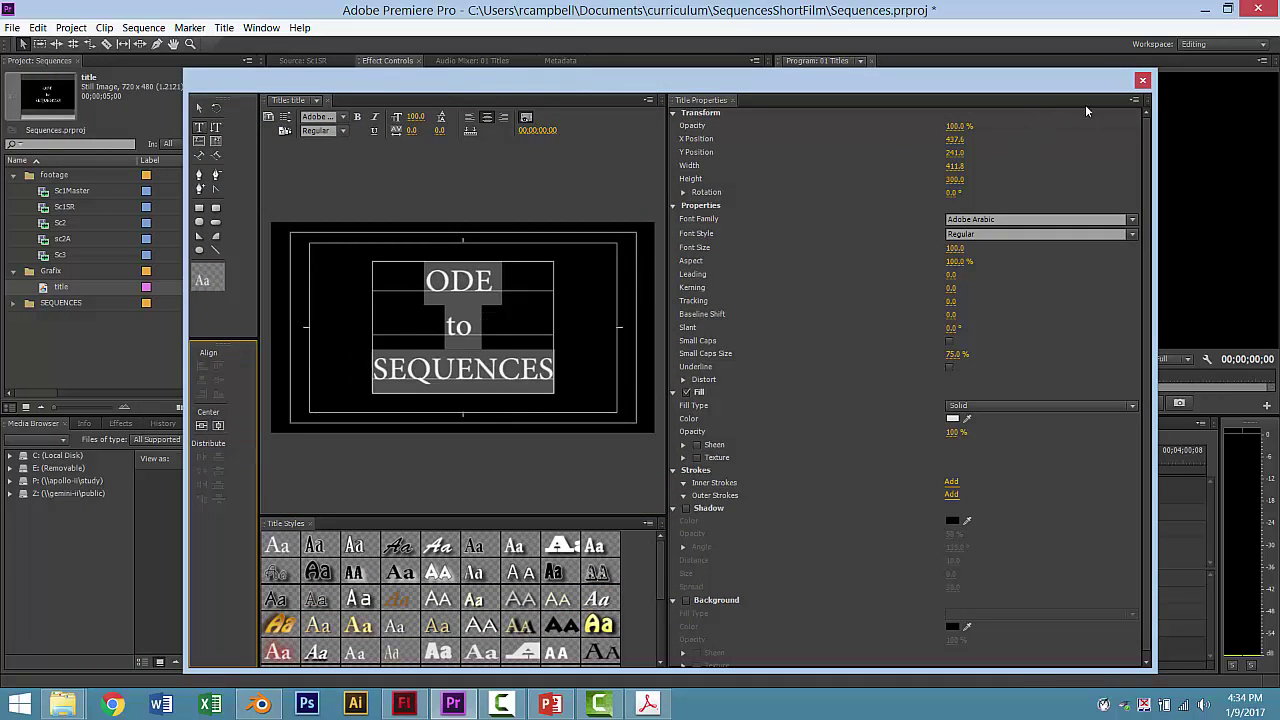
left_click(1143, 81)
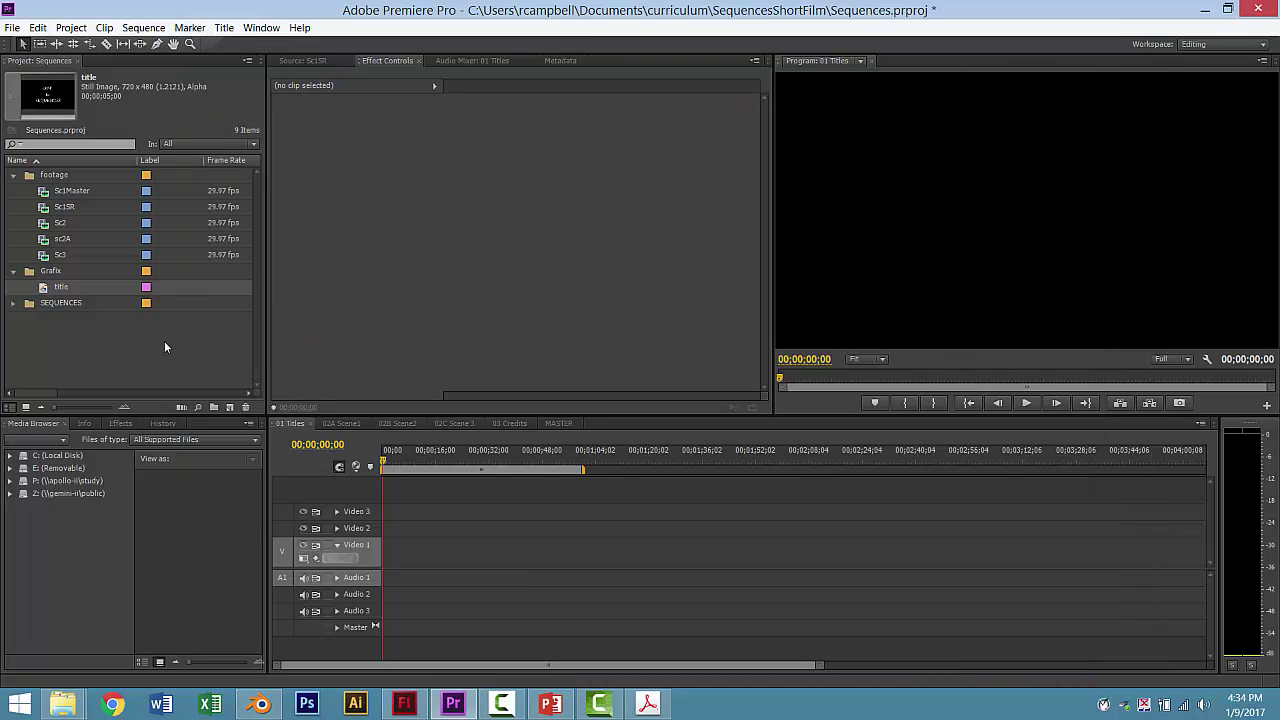
Step: Place the title at 00;00 on Video 2, lengthen it to 00;00;10;12, then switch to MASTER
left_click_drag(48, 292, 392, 528)
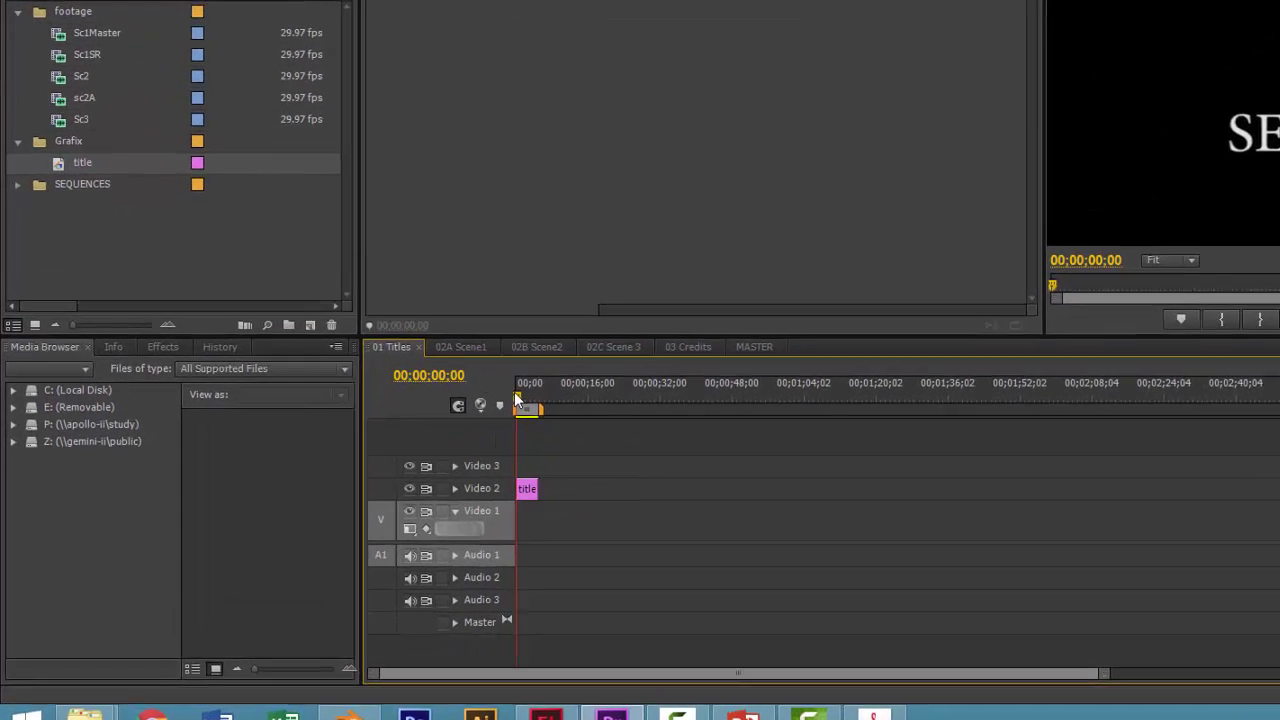
left_click_drag(430, 453, 434, 505)
mouse_move(598, 471)
left_mouse_down()
mouse_move(622, 471)
mouse_move(612, 476)
left_mouse_up()
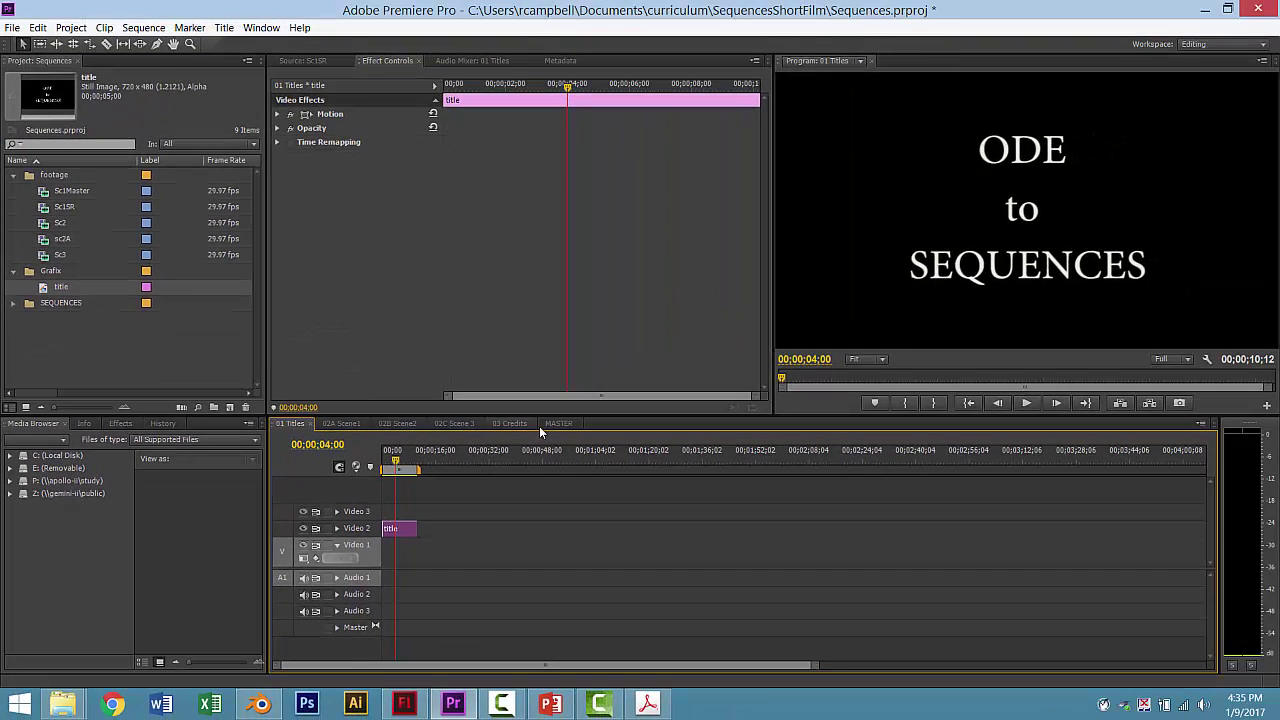
left_click(548, 423)
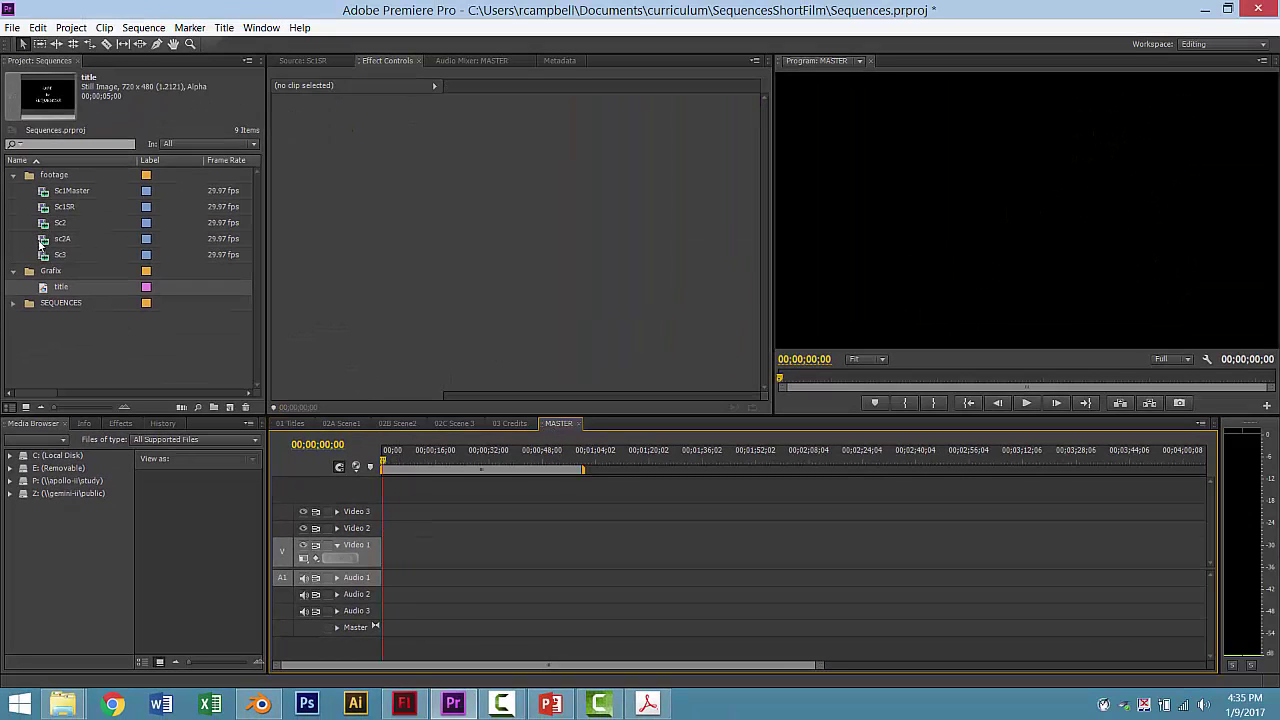
Step: Lay 01 Titles, 02A Scene1, 02B Scene2 and 02C Scene 3 end to end on Video 1
left_click(14, 303)
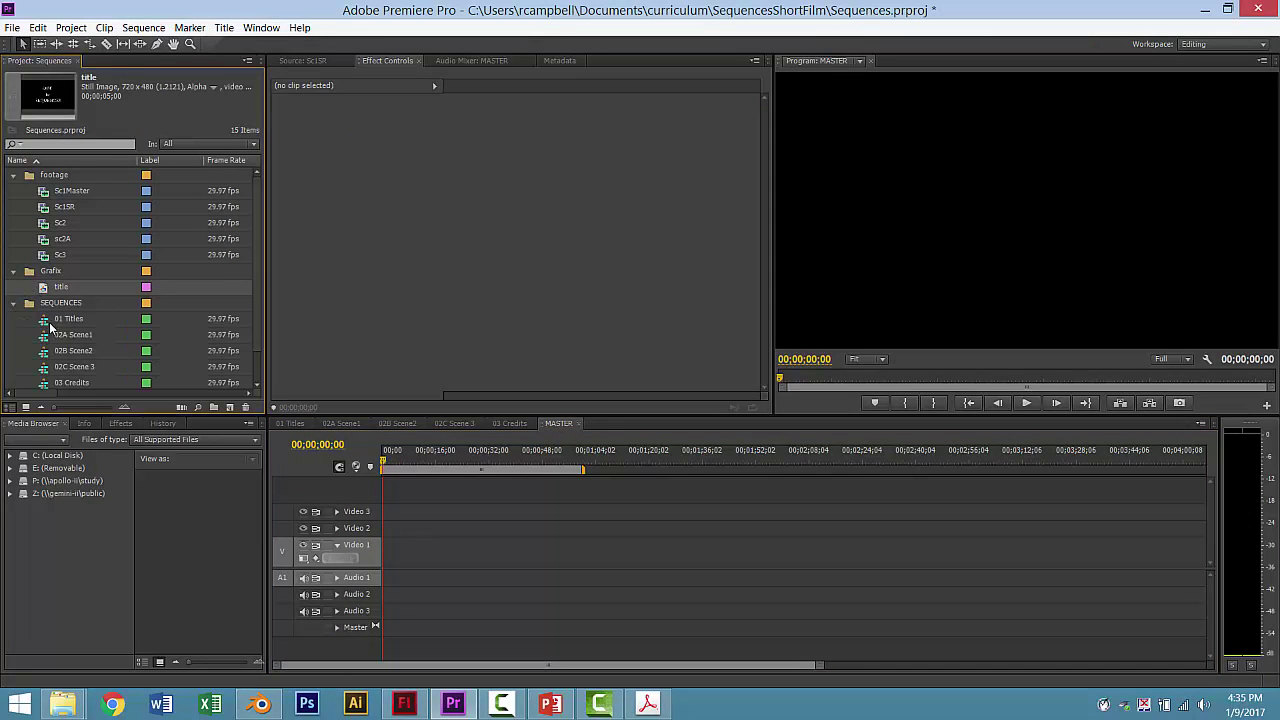
left_click_drag(50, 326, 386, 545)
left_click_drag(46, 343, 420, 550)
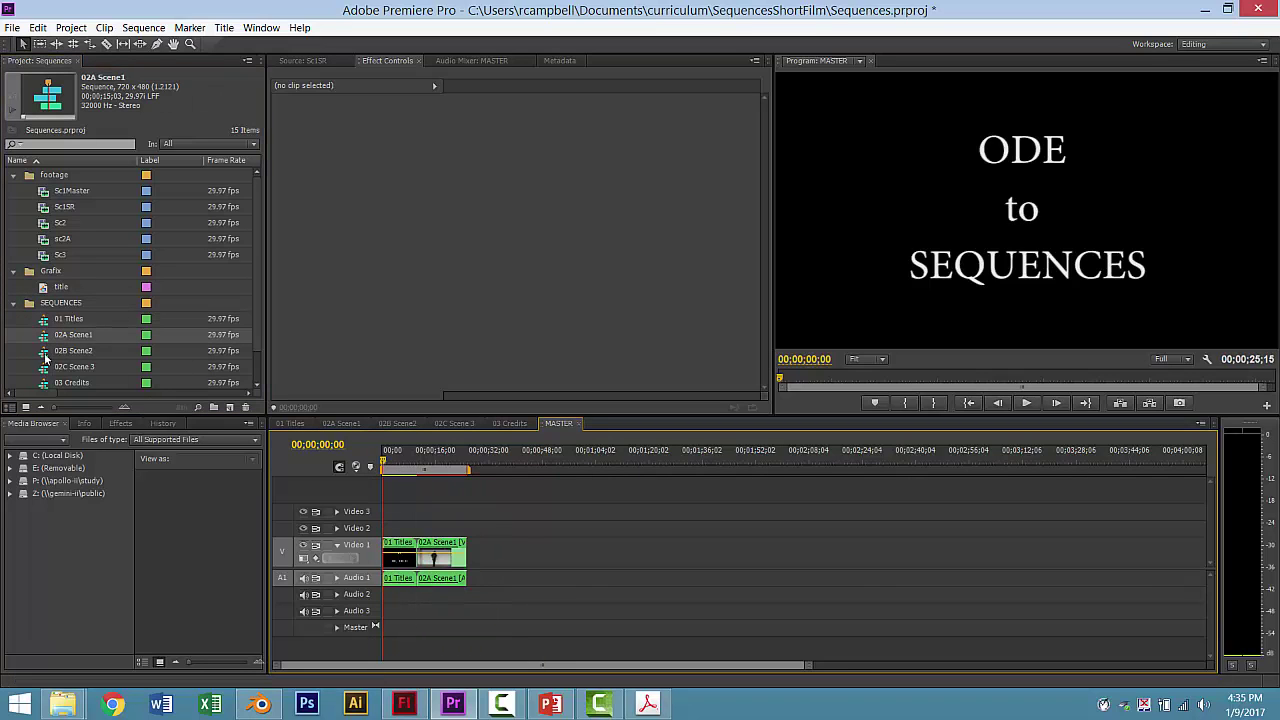
left_click_drag(50, 352, 478, 568)
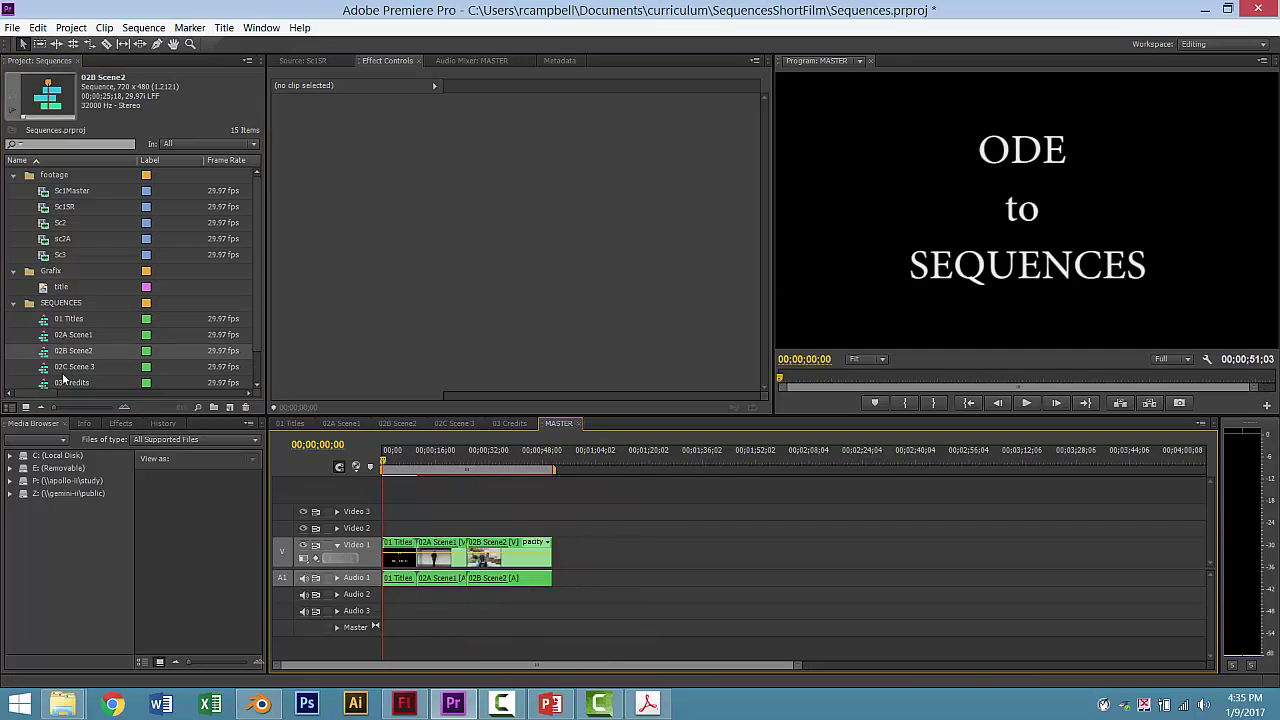
left_click_drag(47, 371, 555, 562)
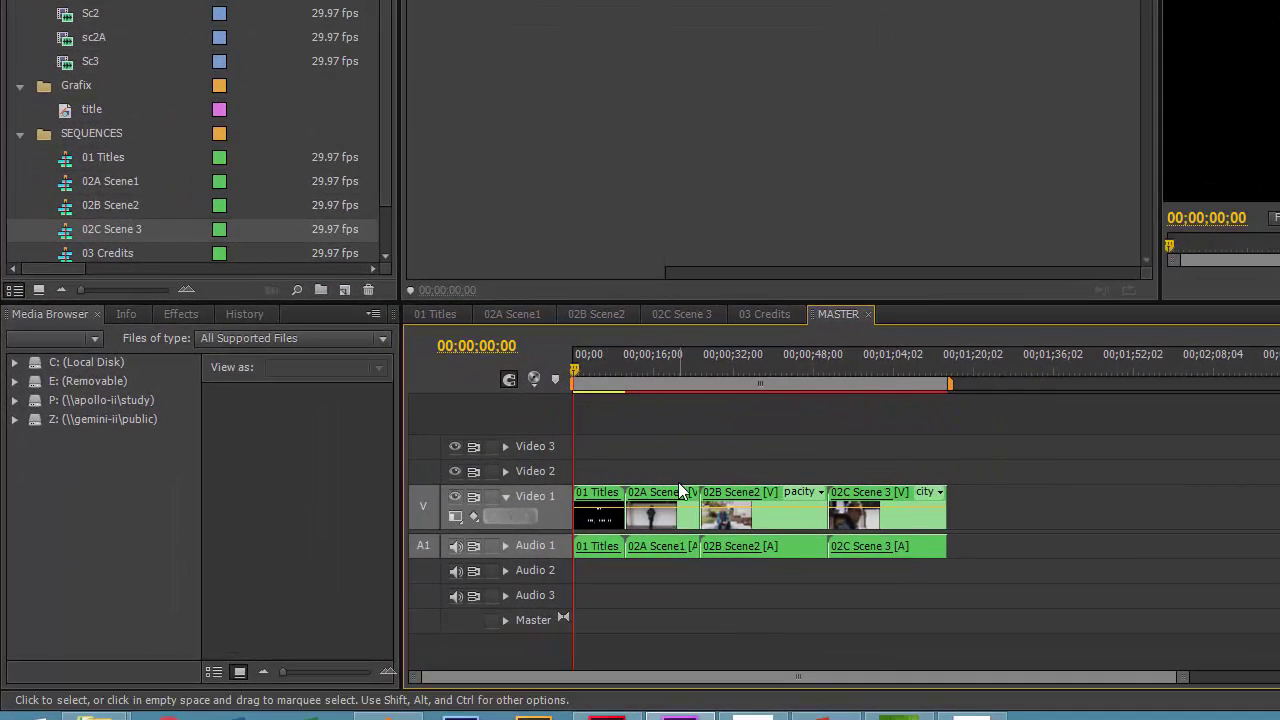
Step: Raise the 02A Scene1 and 02C Scene 3 video onto Video 2 and review by scrubbing
left_click_drag(658, 498, 660, 472)
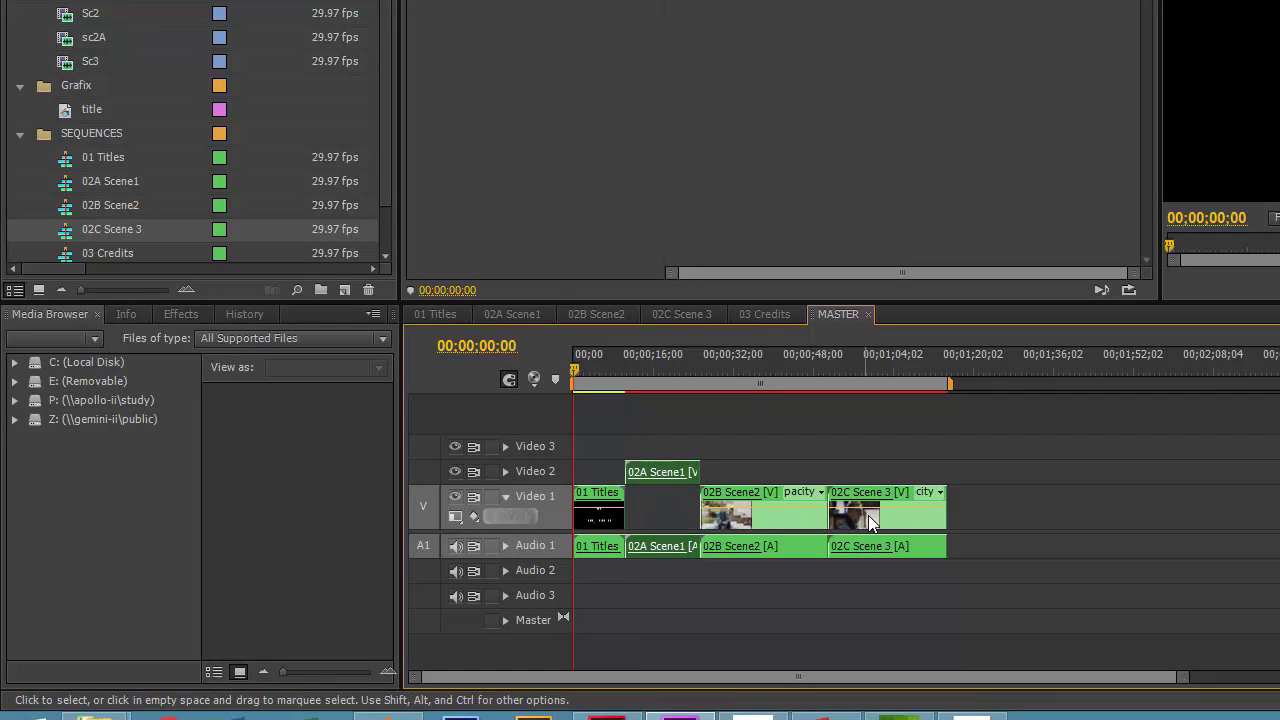
left_click_drag(873, 498, 873, 477)
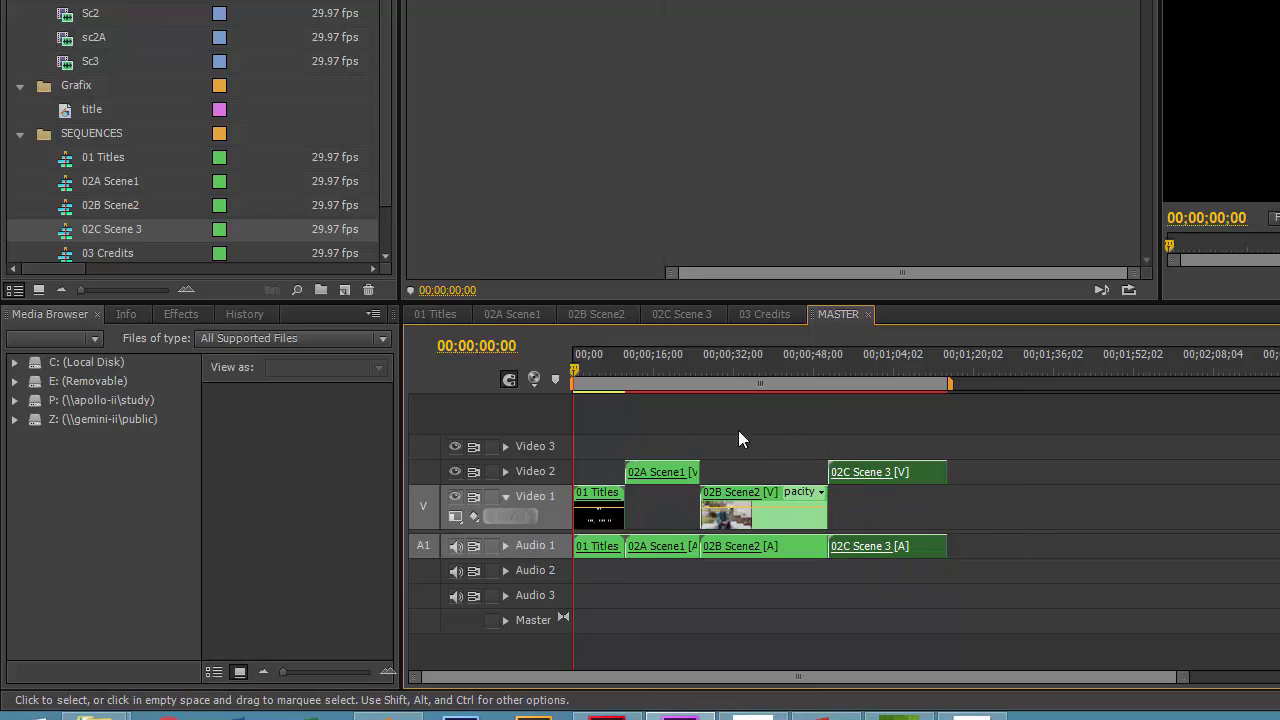
left_click(608, 372)
left_click_drag(625, 368, 895, 378)
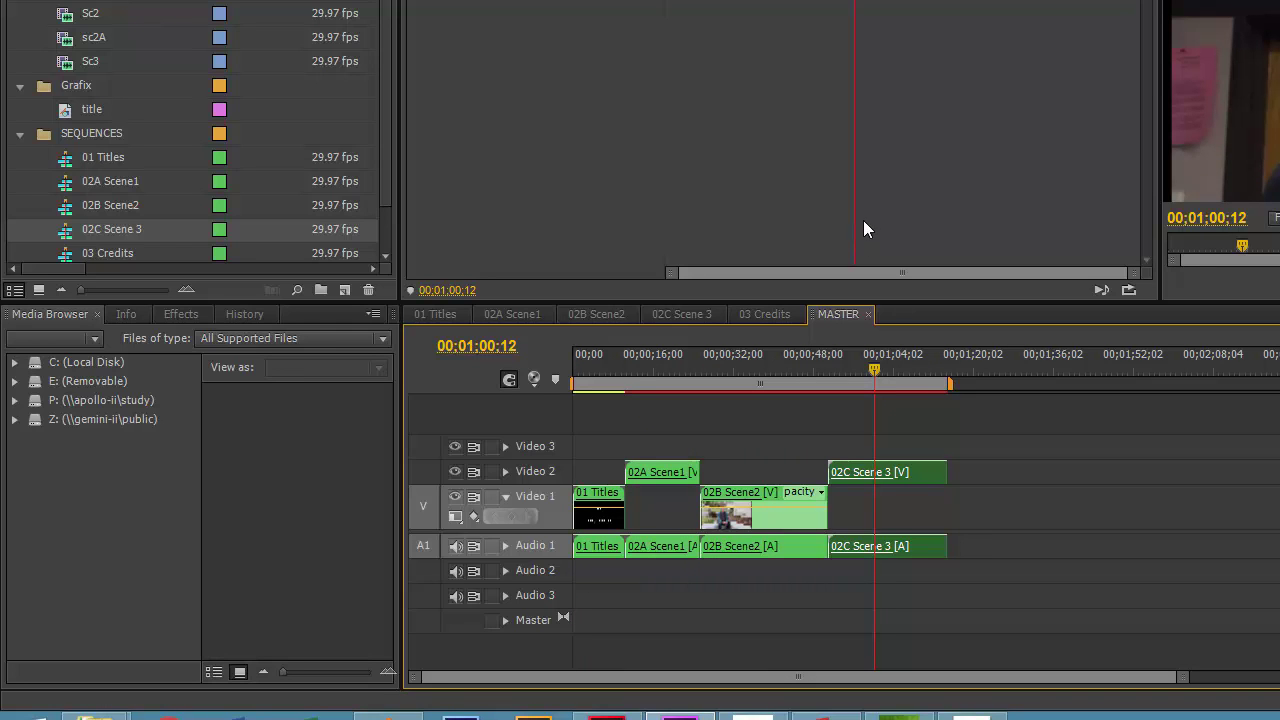
Step: Open File > Export > Media for the MASTER sequence
key("alt+f")
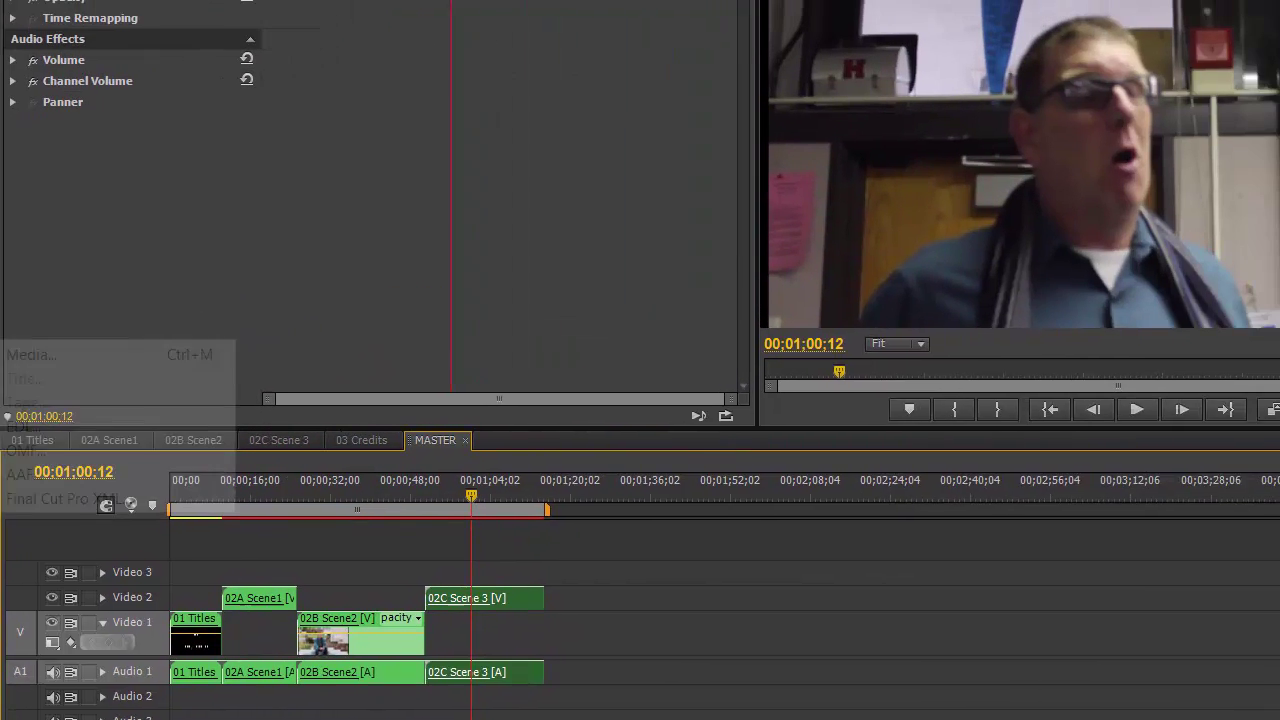
mouse_move(40, 223)
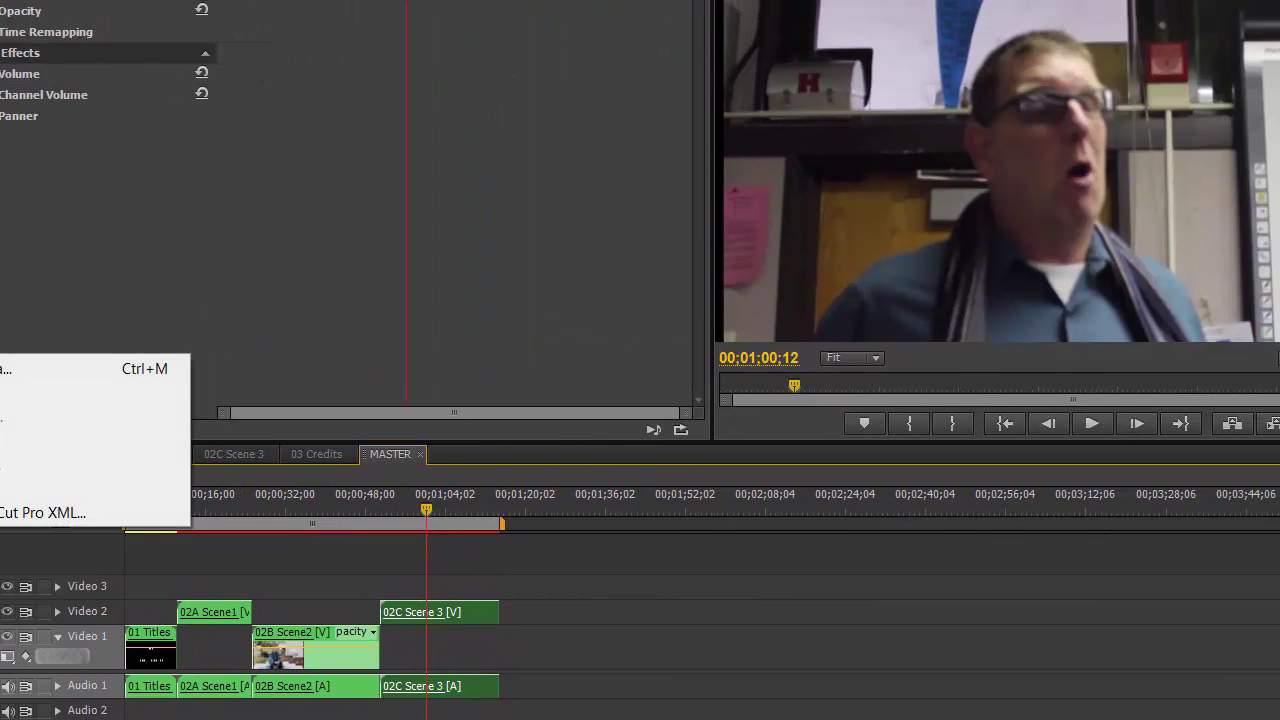
left_click(6, 371)
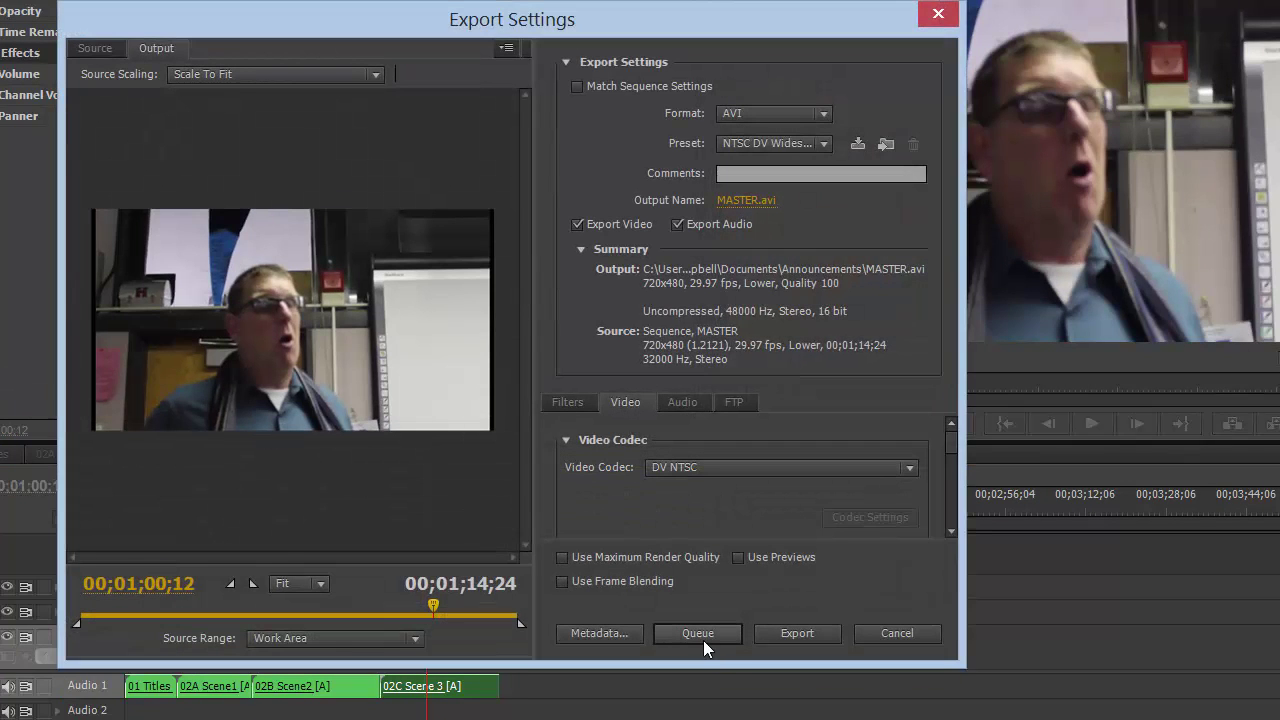
Step: Browse to Documents\curriculum\SequencesShortFilm and enter the output name CampbellSequences
left_click(745, 201)
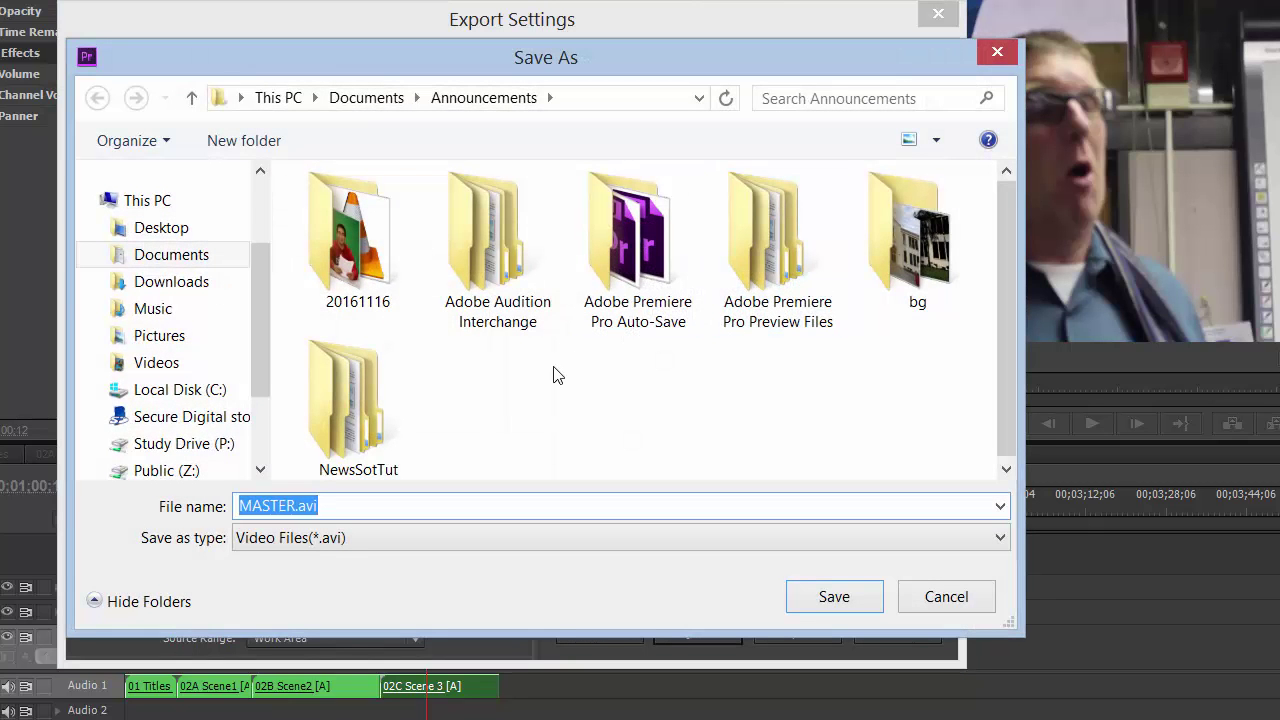
left_click(400, 98)
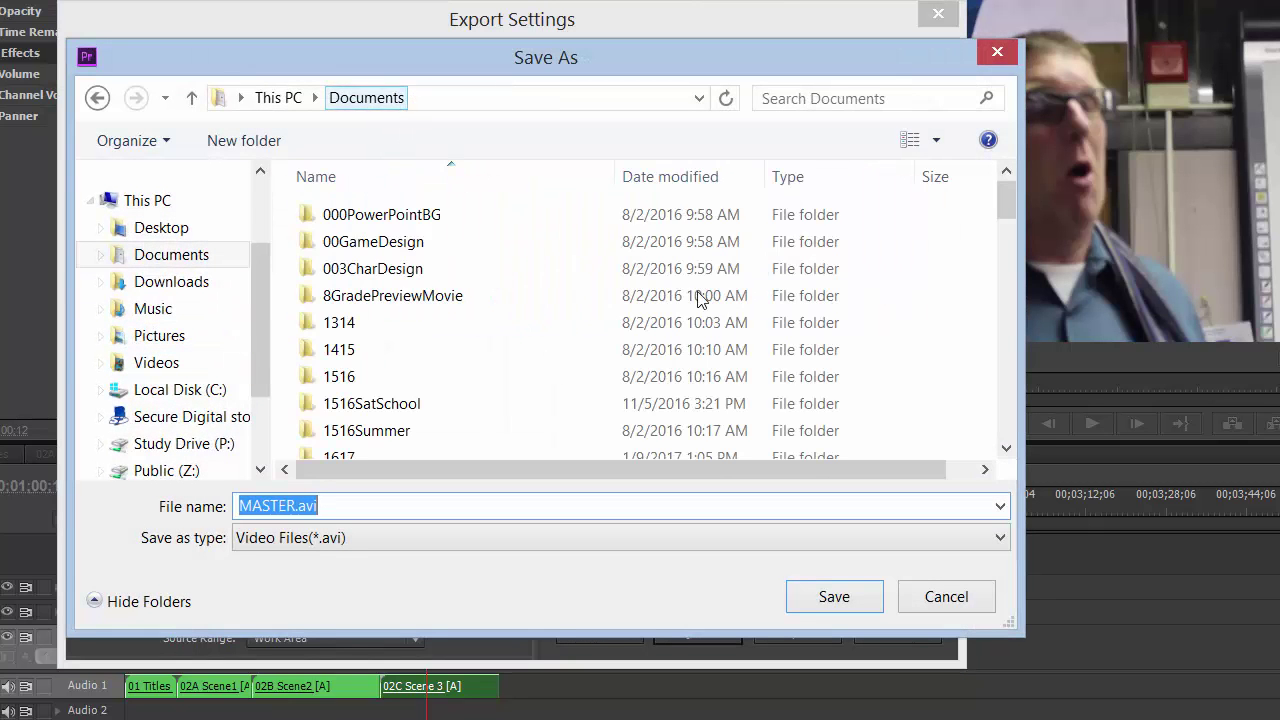
scroll(1005, 387, "down", 3)
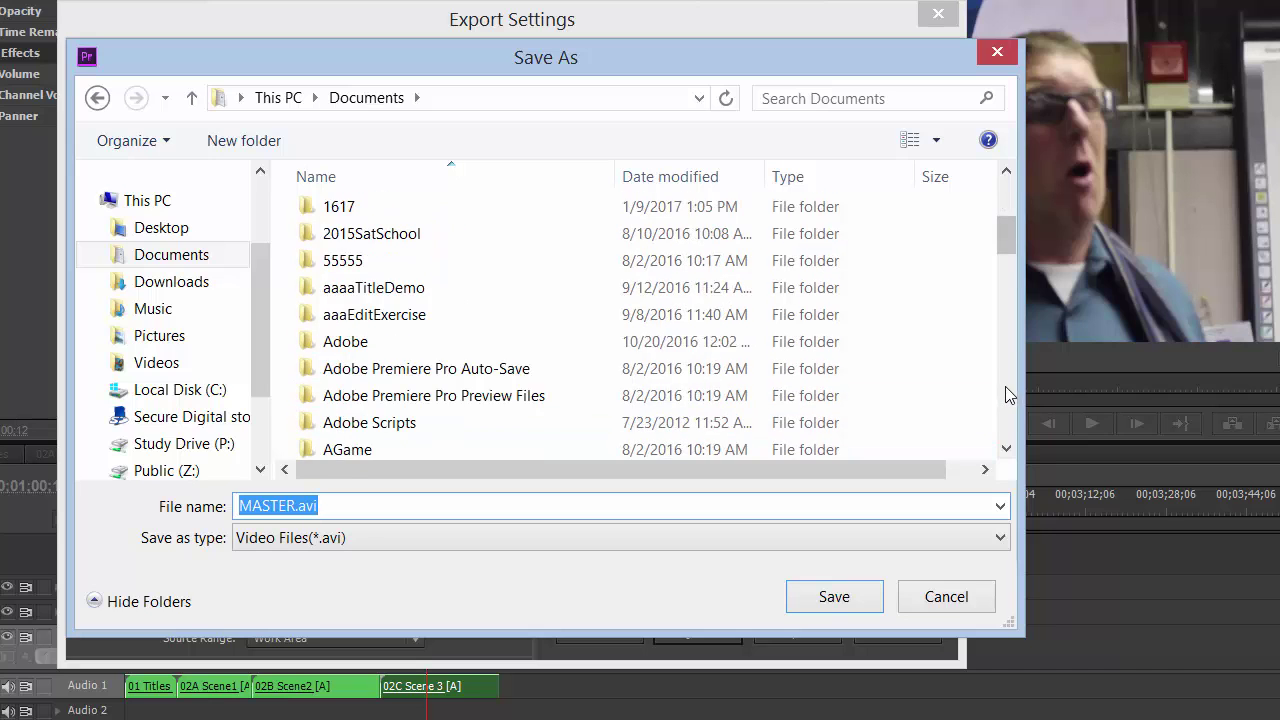
scroll(1005, 386, "down", 6)
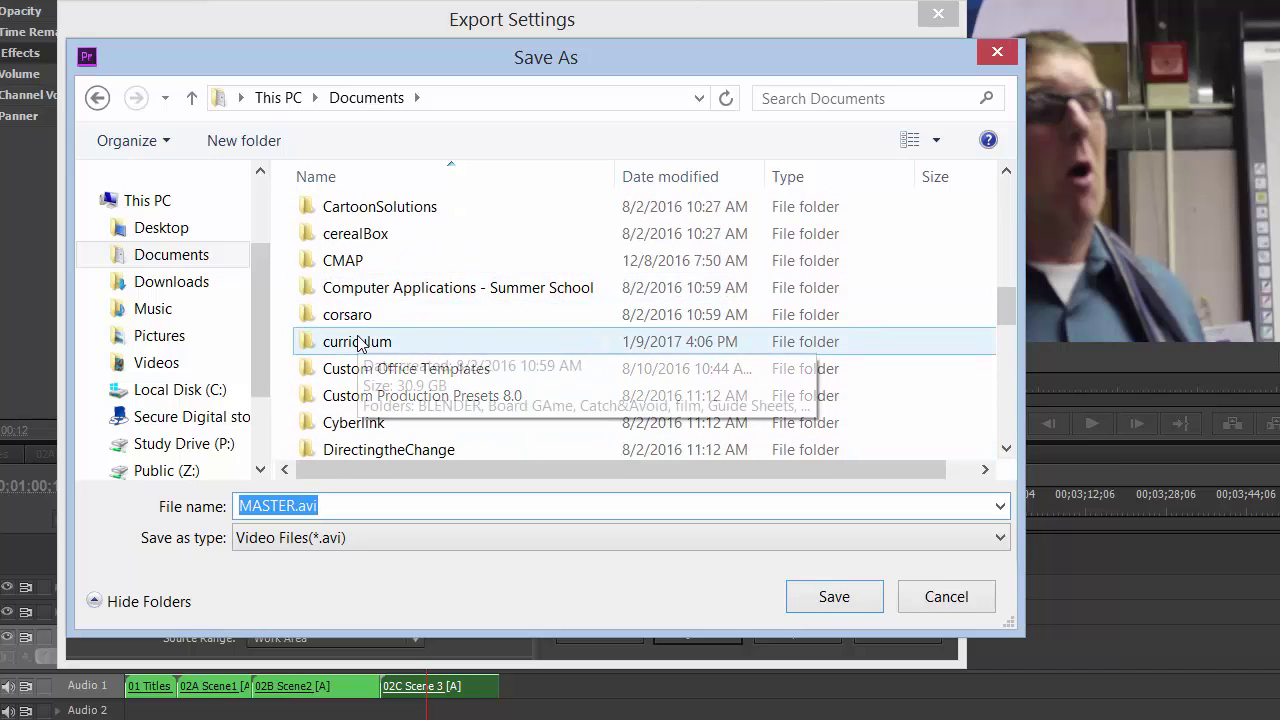
double_click(360, 343)
scroll(335, 455, "down", 1)
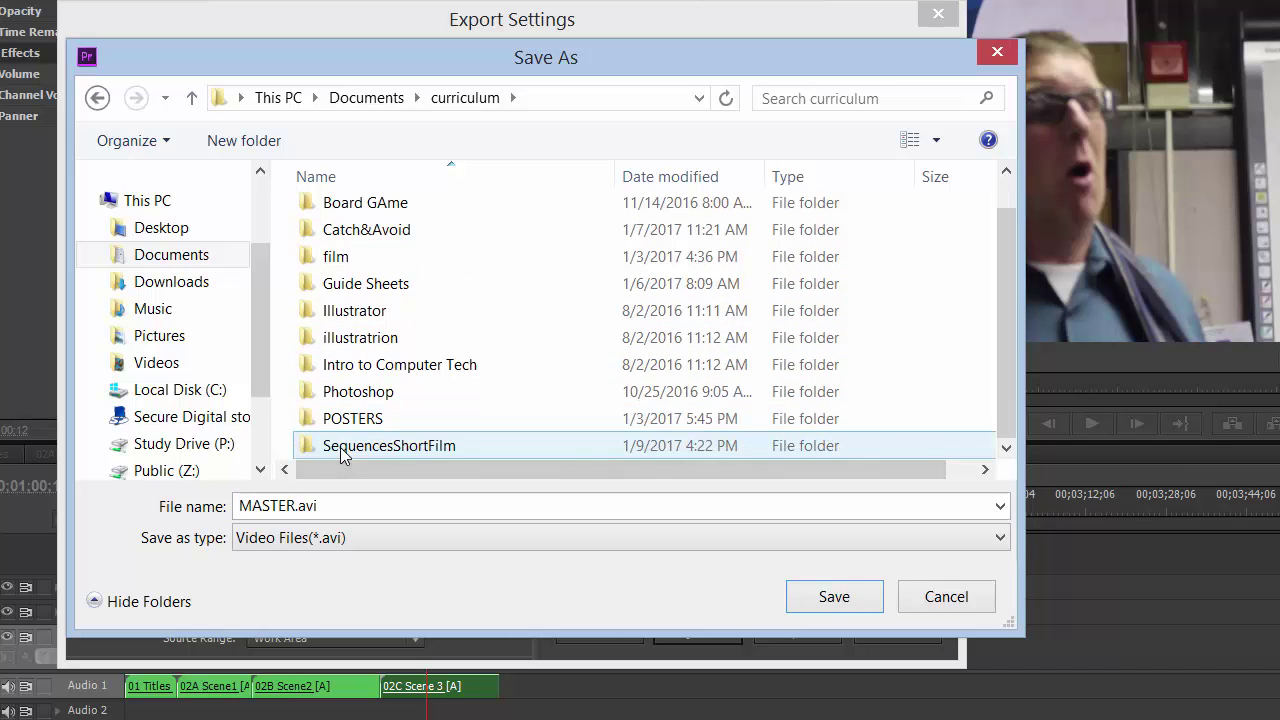
double_click(341, 447)
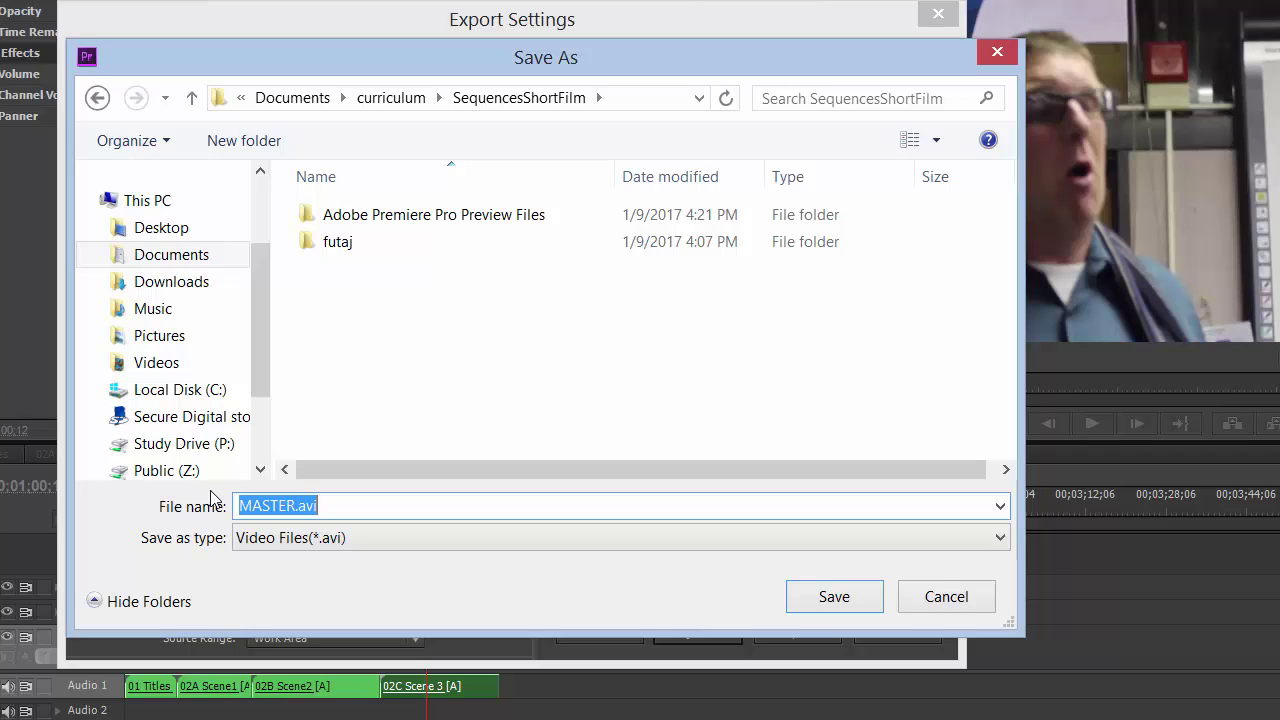
type("c")
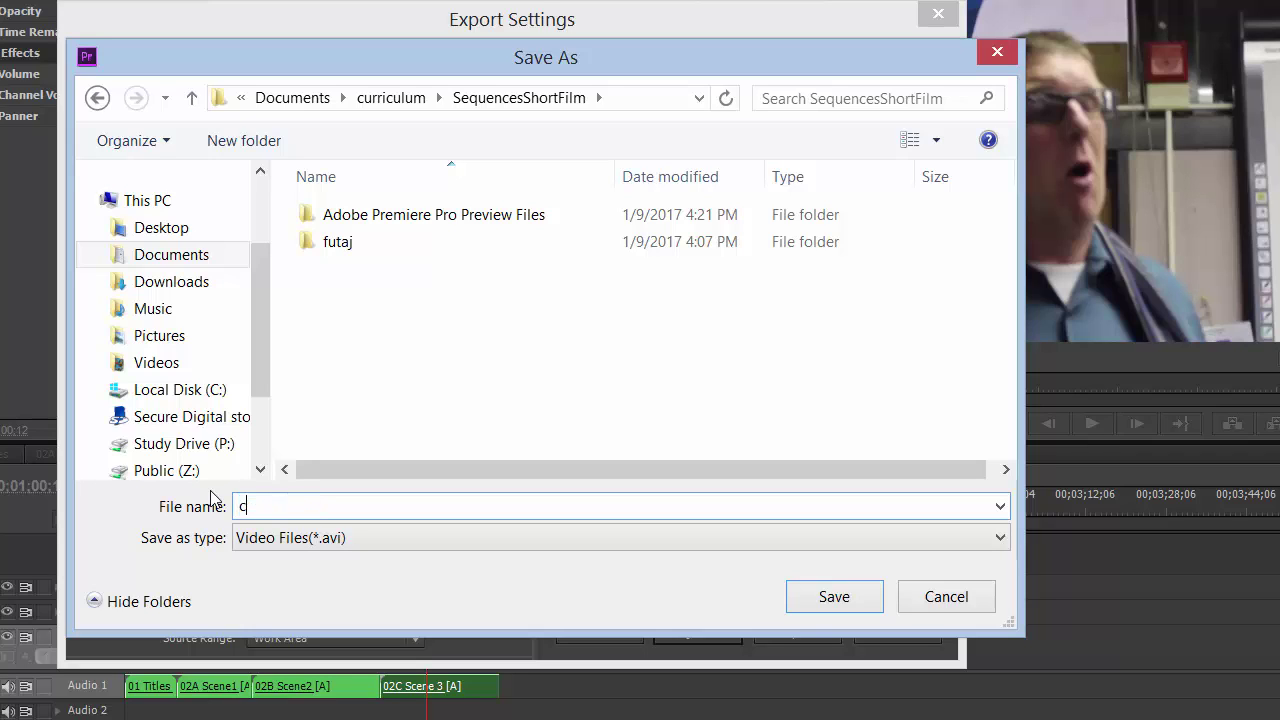
type("AMpbell")
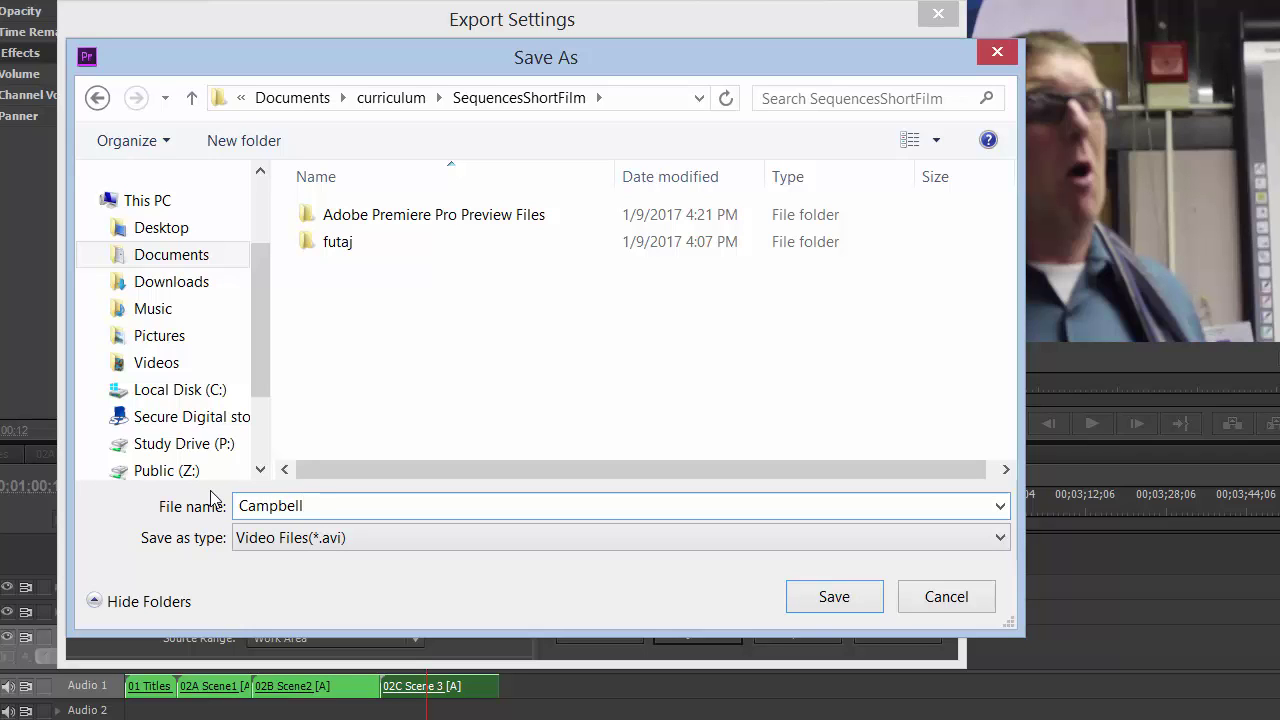
type("Sequences")
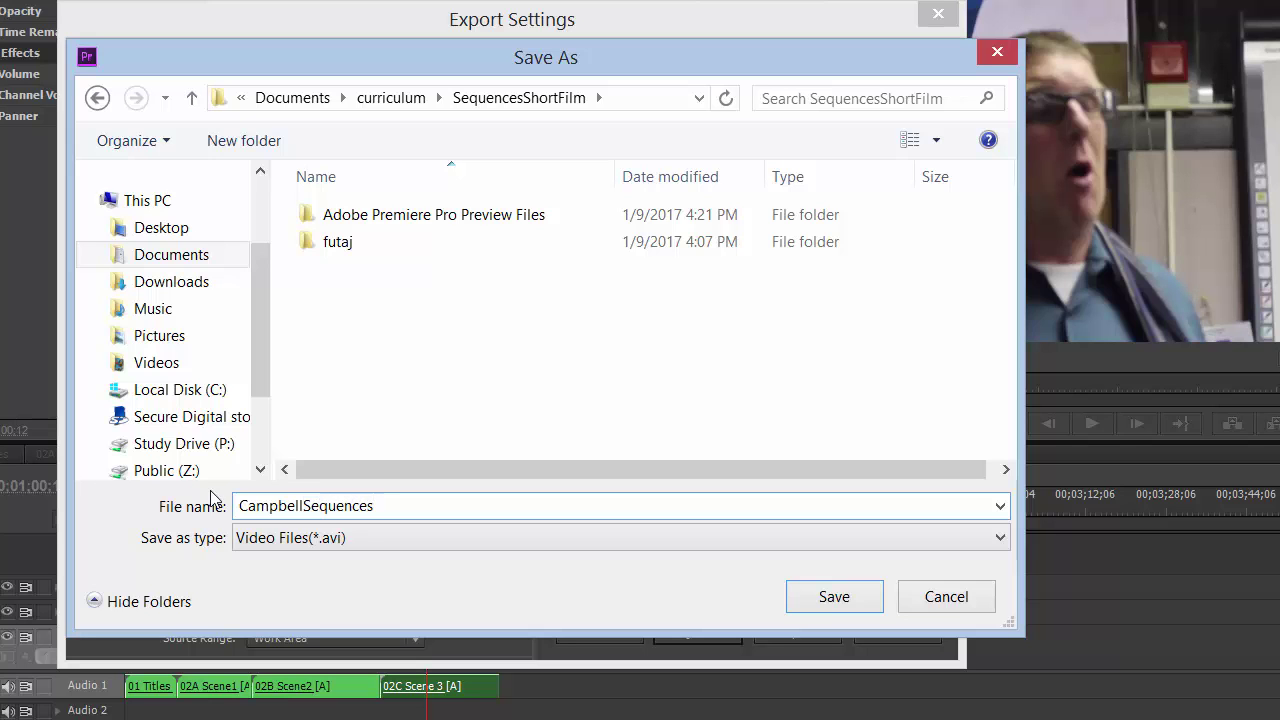
Step: Save the CampbellSequences output name, set Format to H.264, and queue it in Media Encoder
left_click(849, 600)
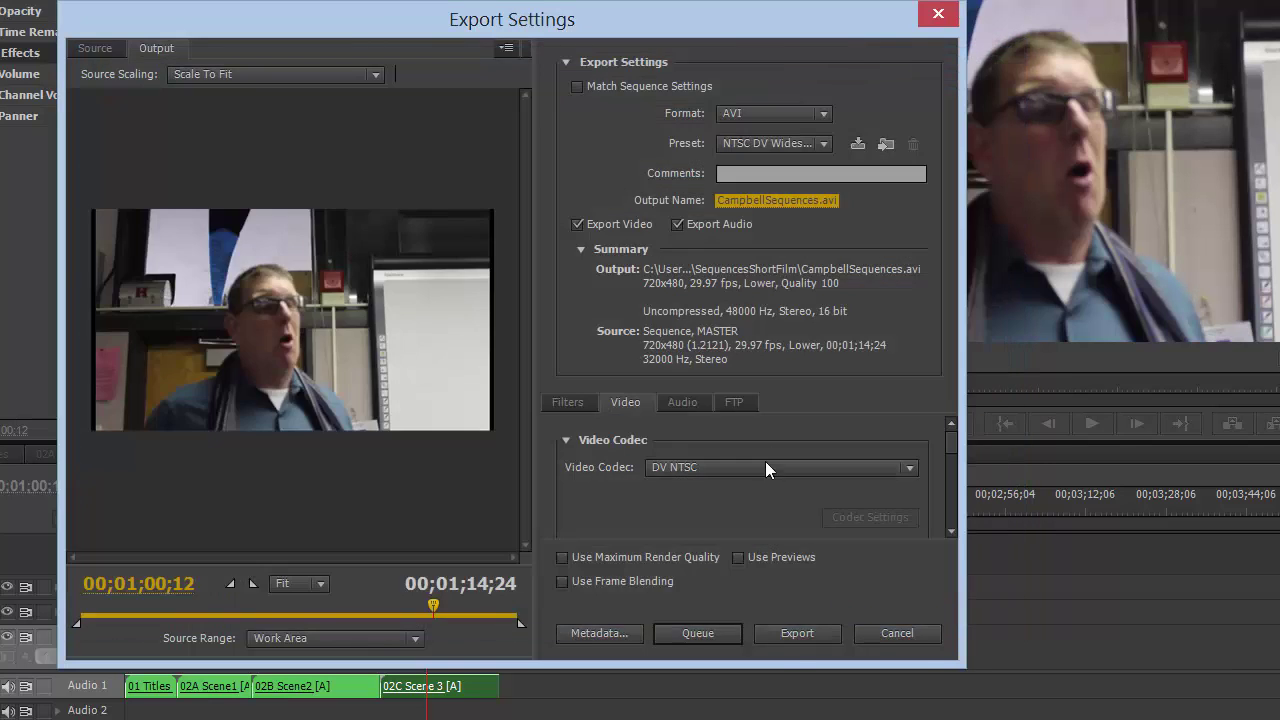
left_click(741, 114)
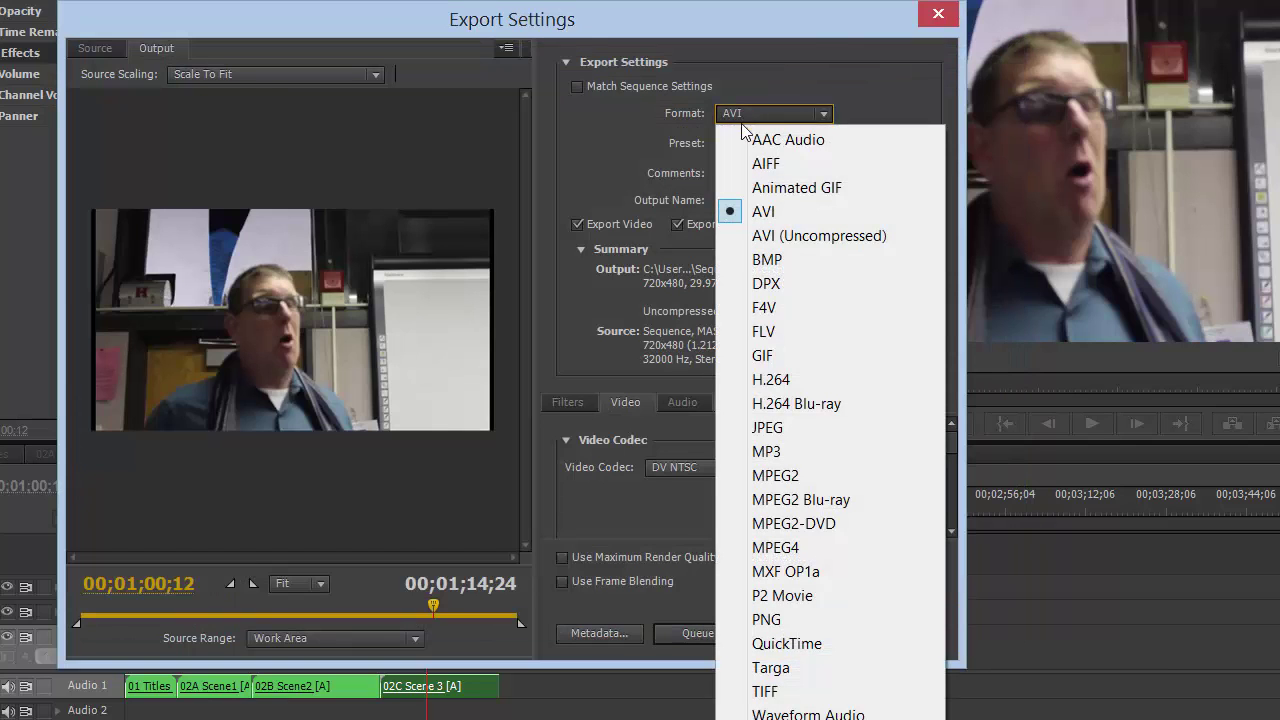
left_click(785, 372)
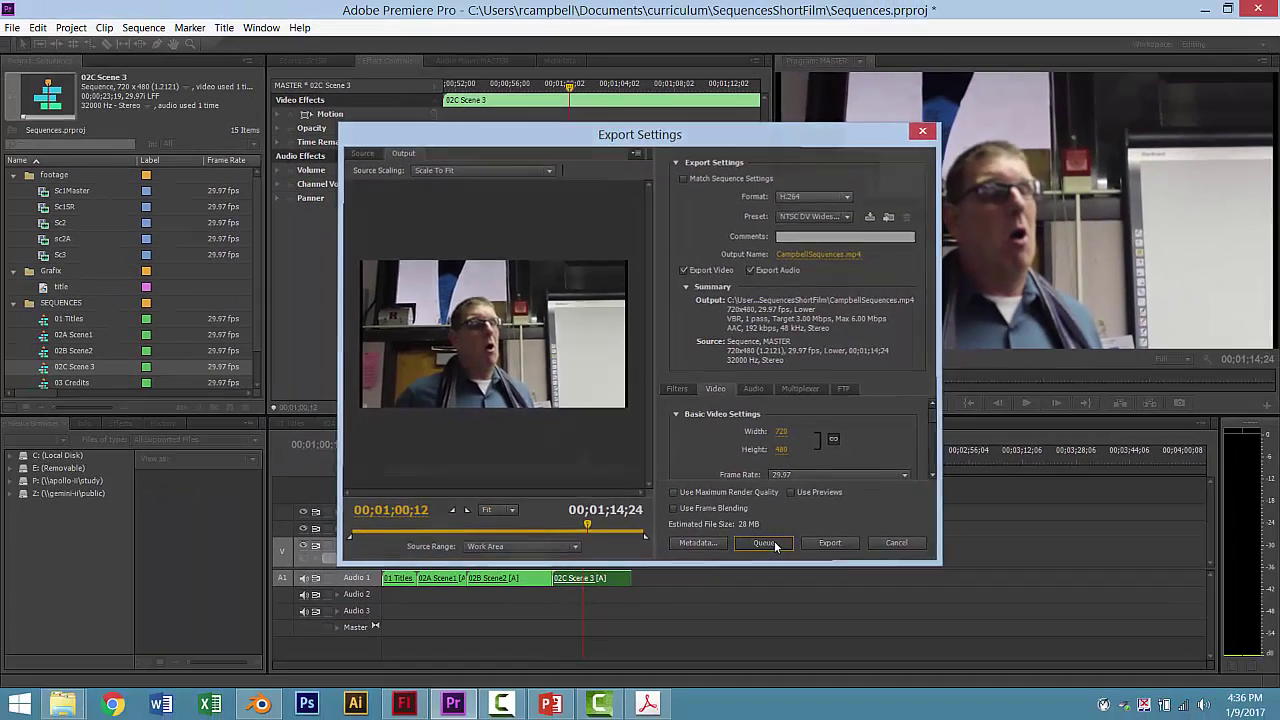
left_click(797, 633)
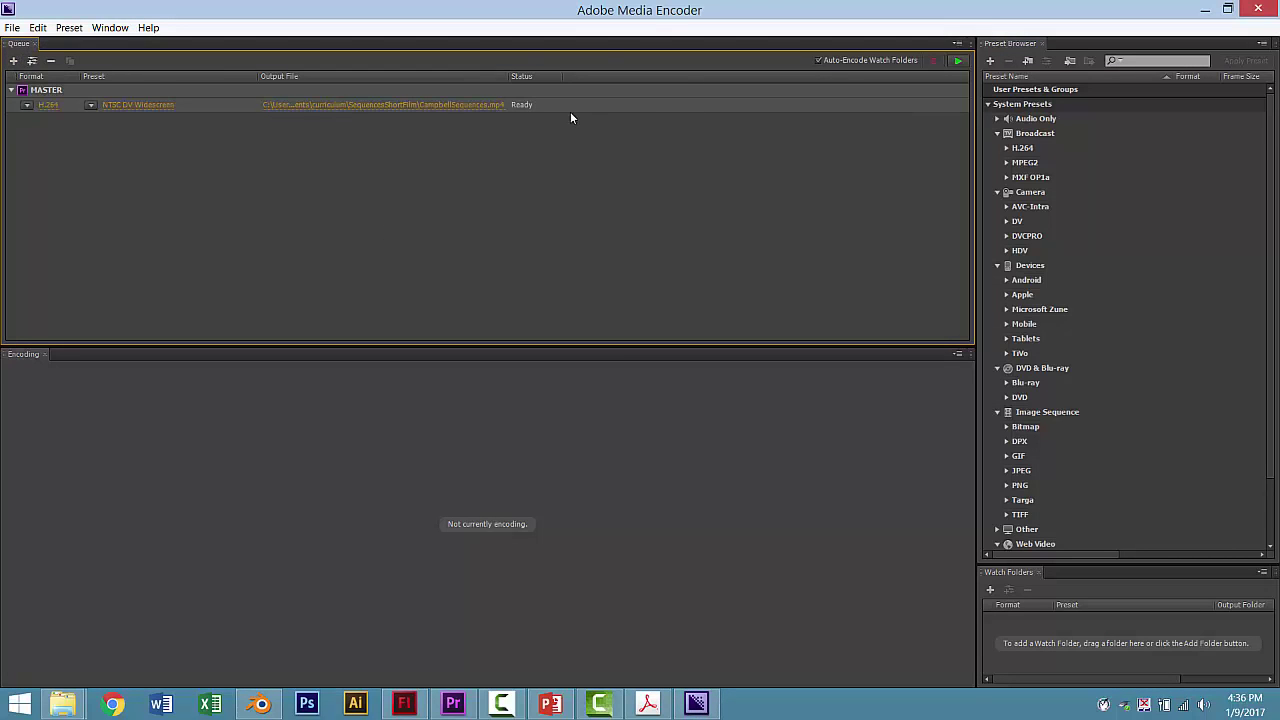
Step: Start the Media Encoder queue to encode the MASTER export to CampbellSequences.mp4
left_click(957, 61)
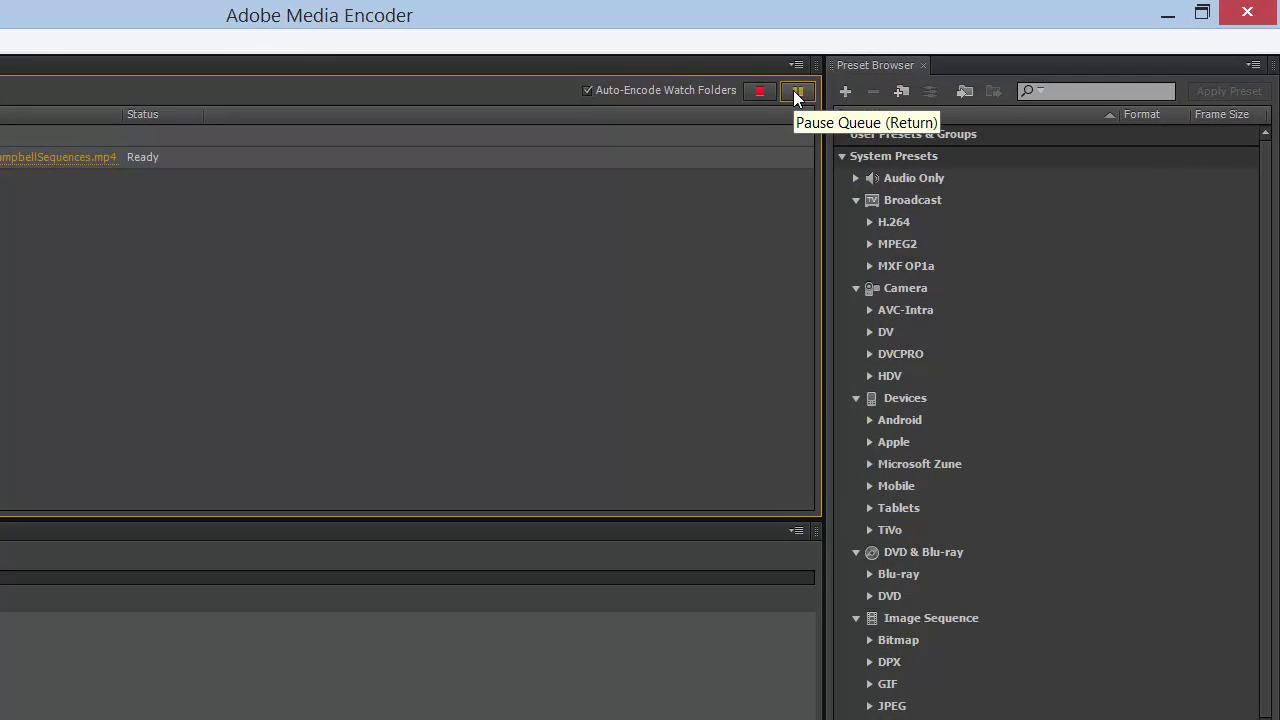